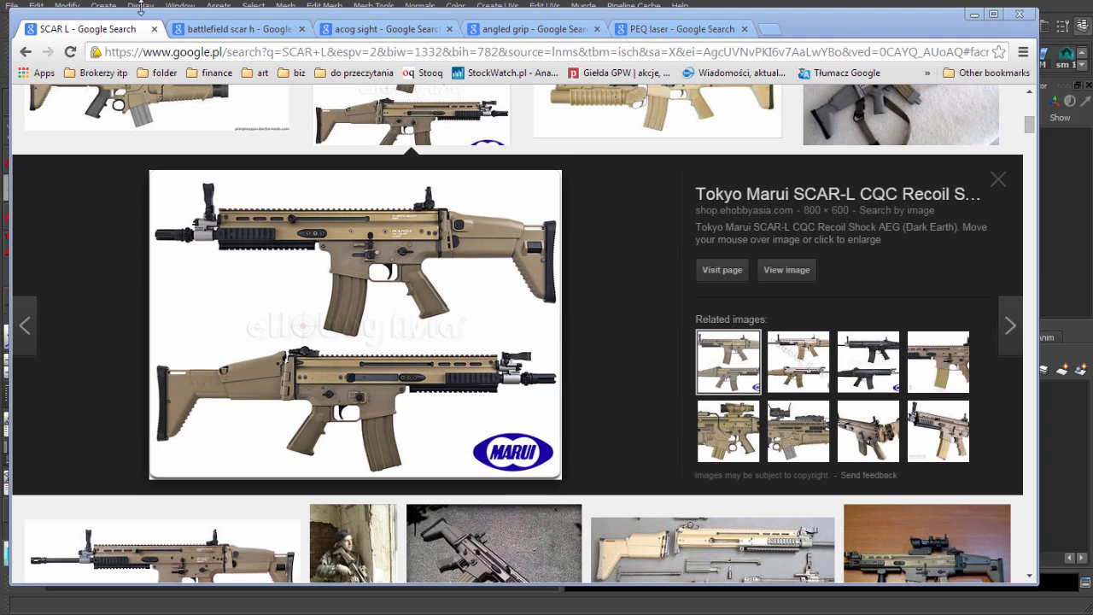
Examine the Battlefield SCAR-H image results and the enlarged rifle picture as modelling reference
left_click(188, 28)
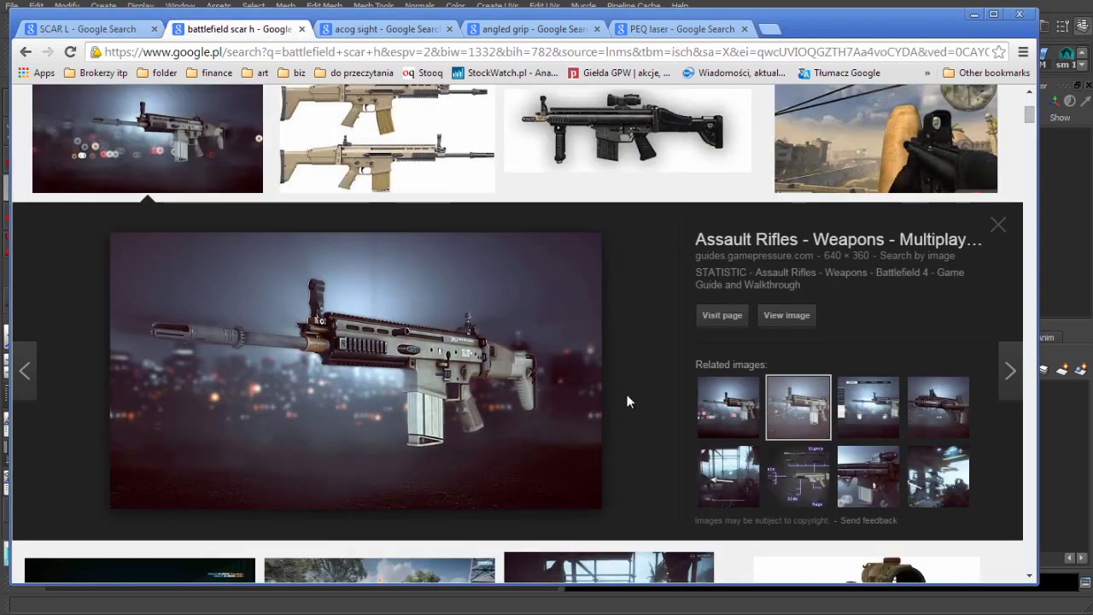
scroll(628, 401, "down", 1)
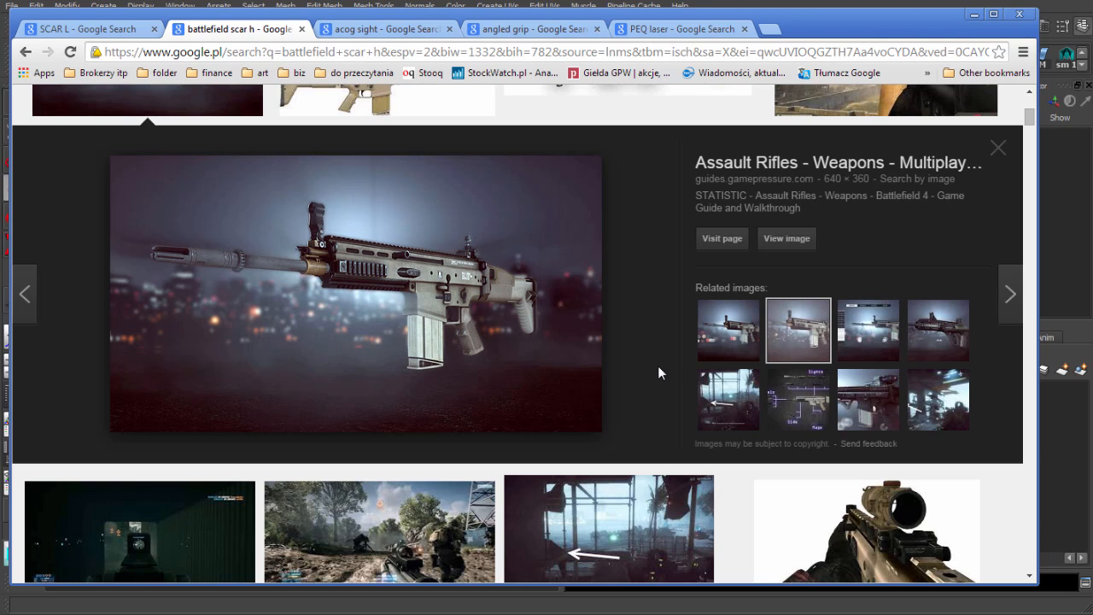
scroll(658, 367, "up", 1)
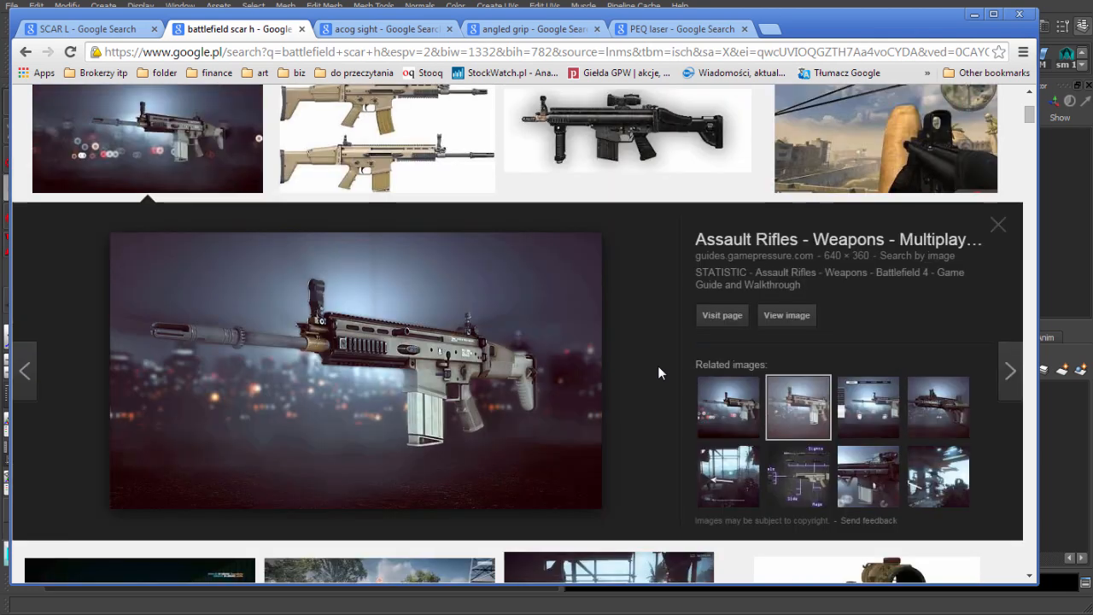
scroll(658, 366, "down", 1)
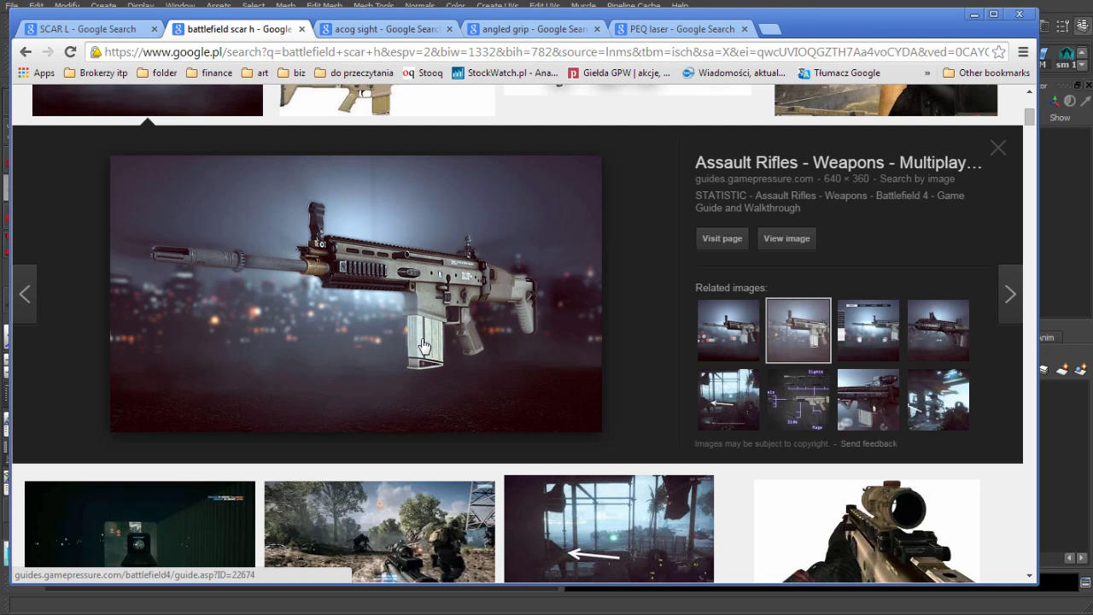
scroll(562, 352, "down", 2)
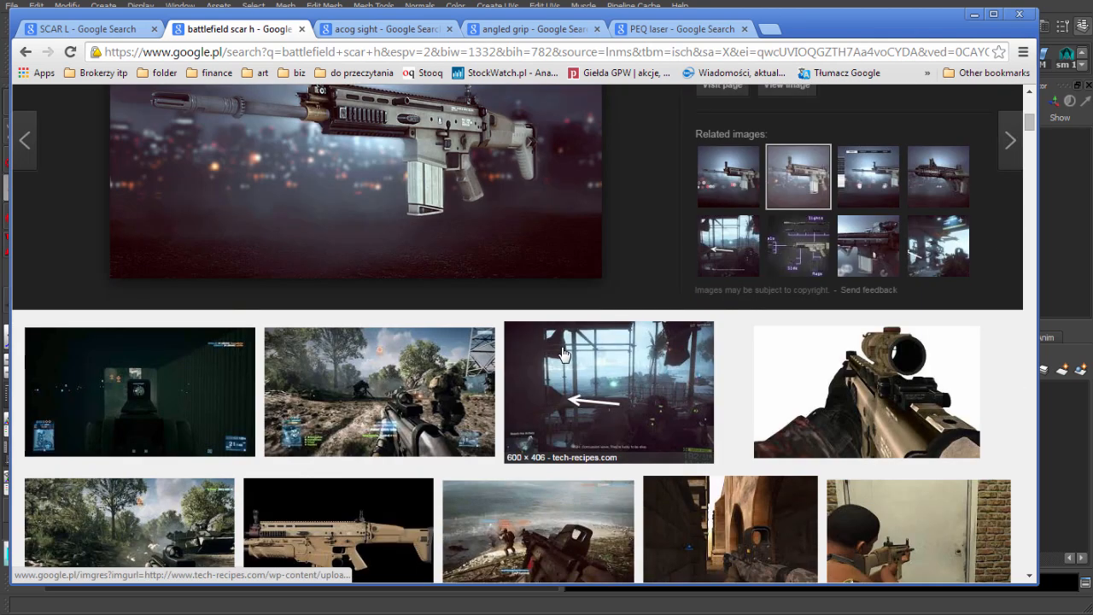
scroll(562, 353, "up", 2)
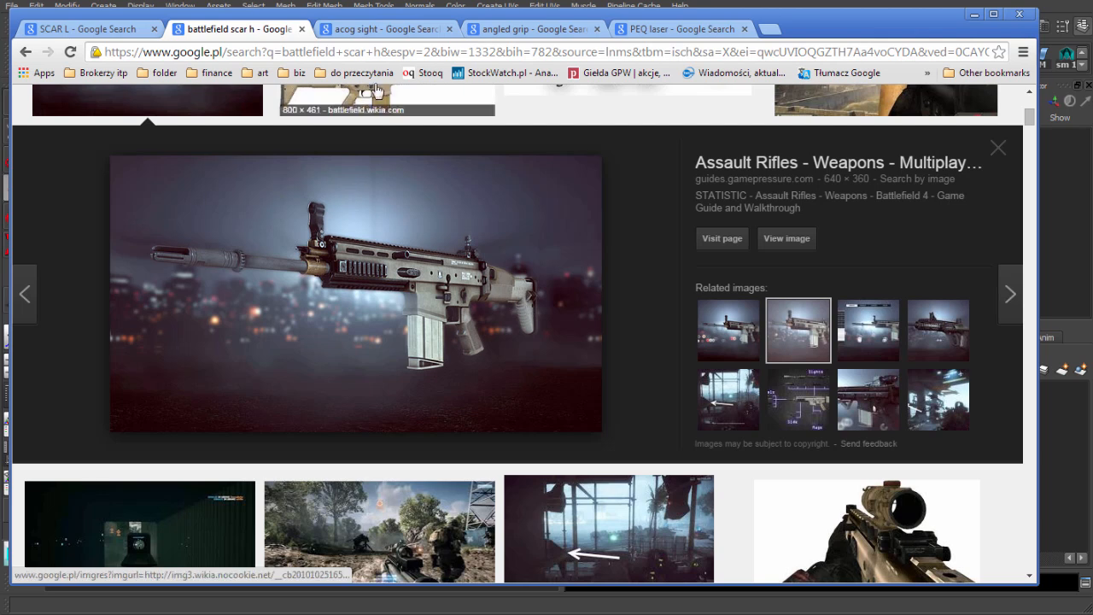
Review the reference image results for the ACOG sight and the angled grip
left_click(384, 29)
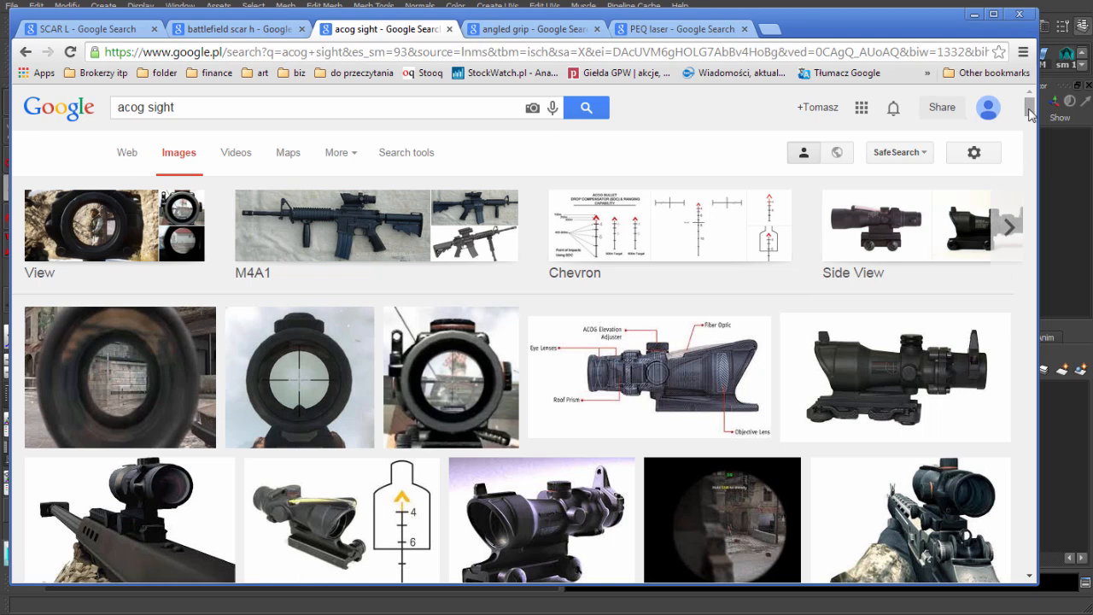
scroll(1021, 200, "down", 1)
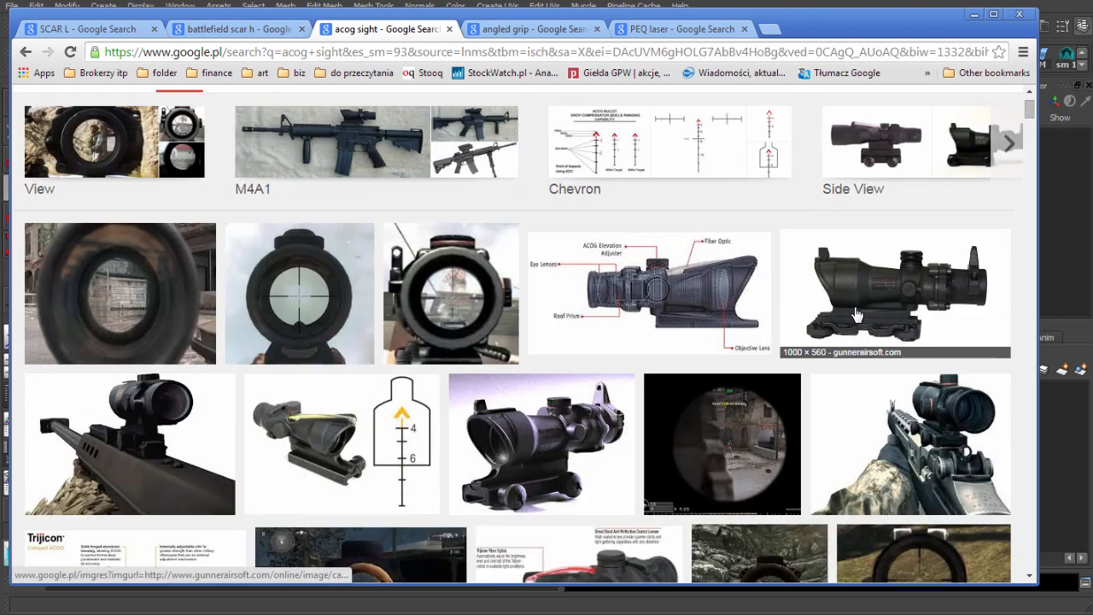
scroll(768, 371, "down", 2)
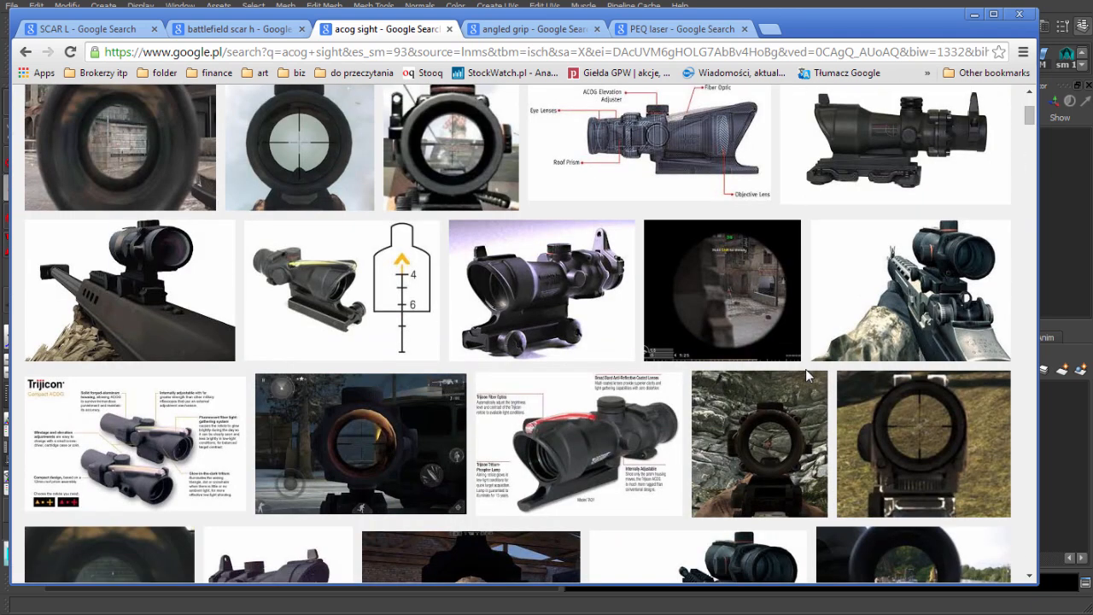
scroll(805, 369, "up", 5)
left_click(529, 29)
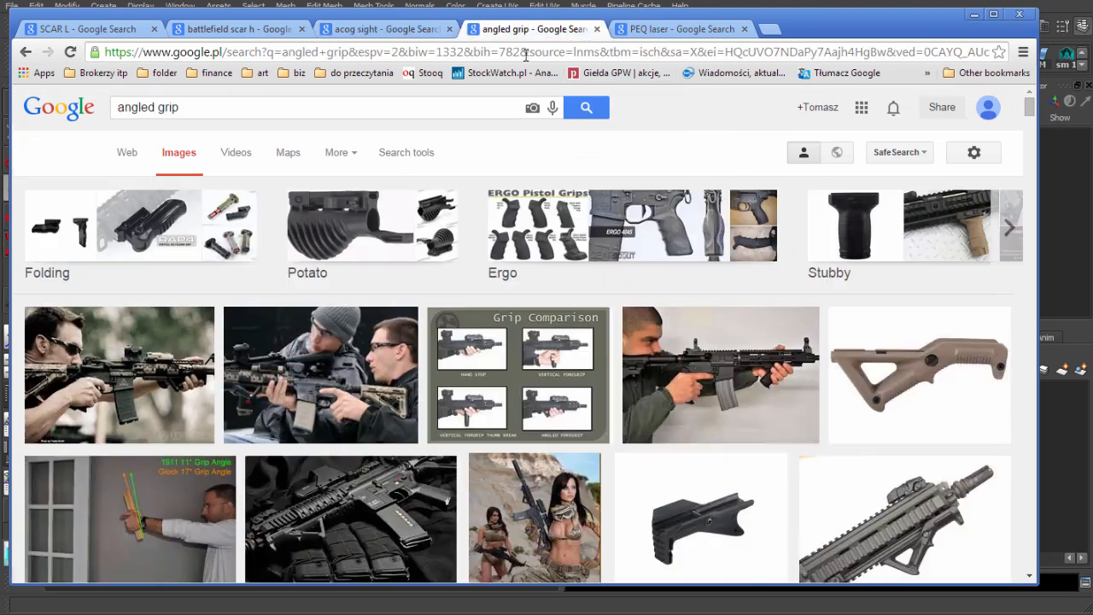
scroll(712, 414, "down", 1)
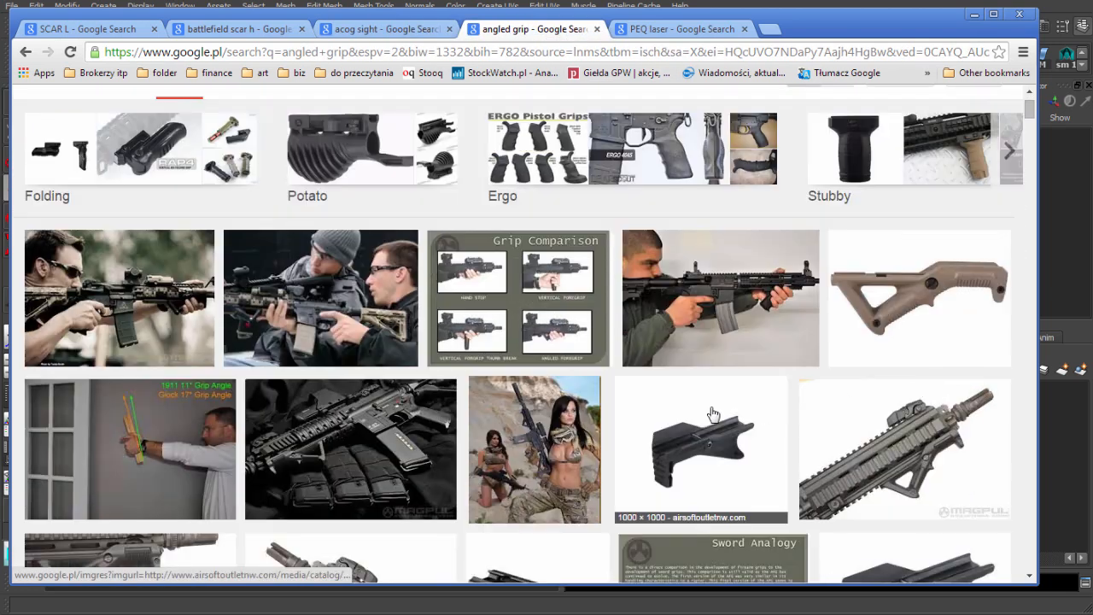
Examine the PEQ laser image results, including the enlarged AN/PEQ-15 picture
left_click(688, 31)
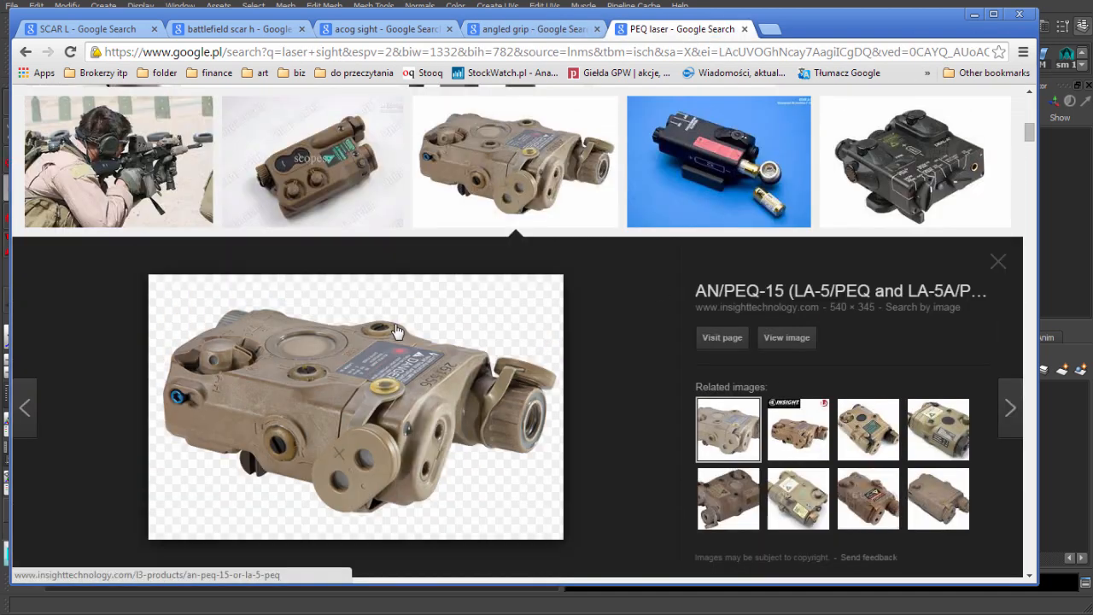
scroll(620, 358, "down", 1)
scroll(621, 356, "up", 6)
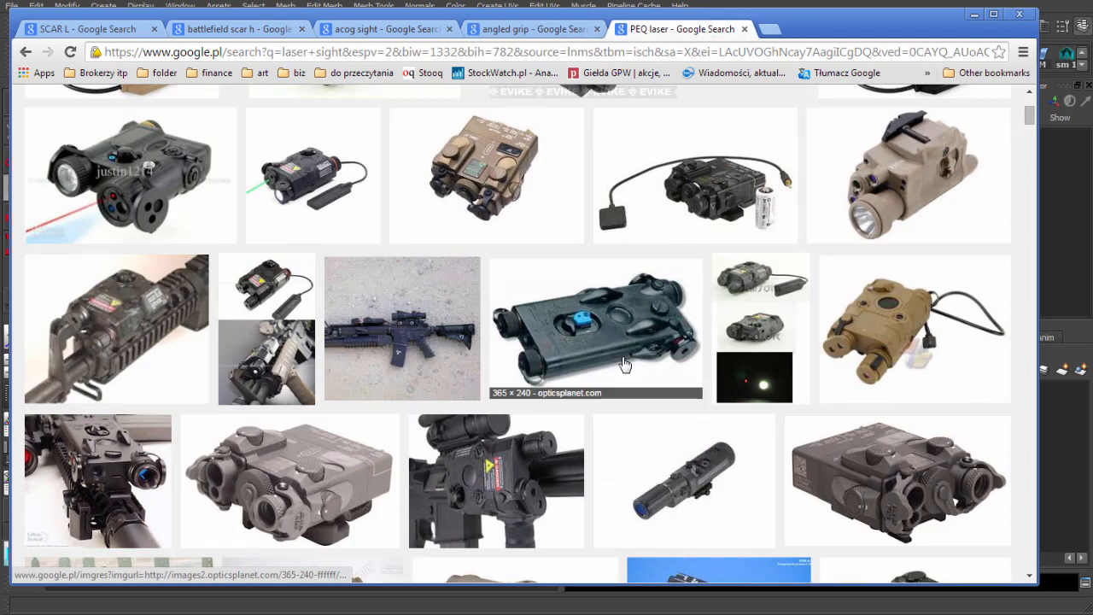
scroll(624, 364, "up", 3)
scroll(622, 361, "down", 8)
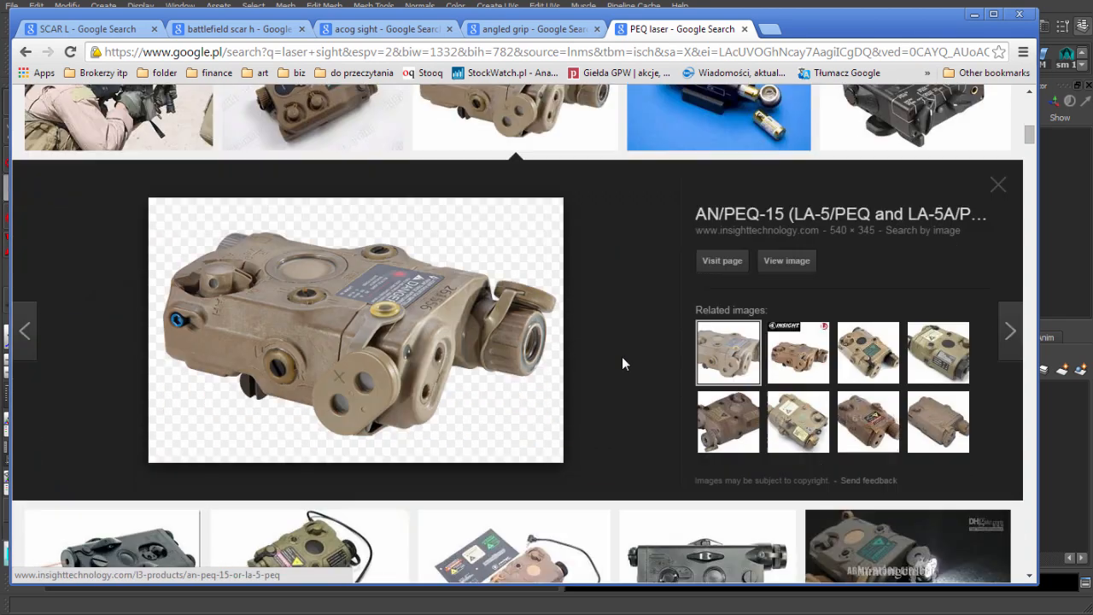
Return to the ACOG sight image results and look over the scope pictures
left_click(520, 30)
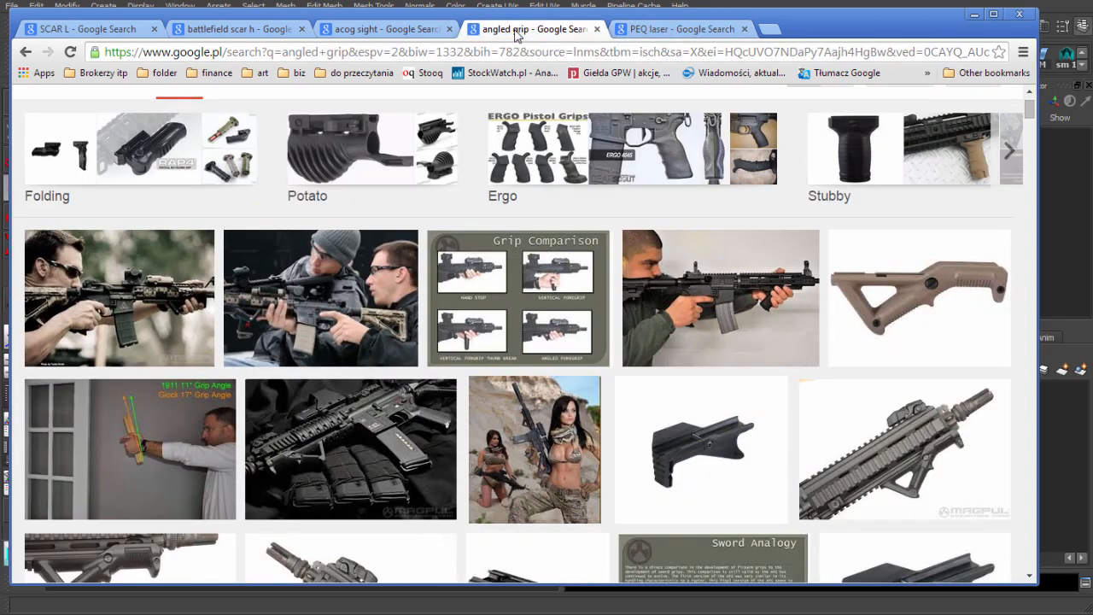
left_click(361, 30)
scroll(845, 384, "down", 1)
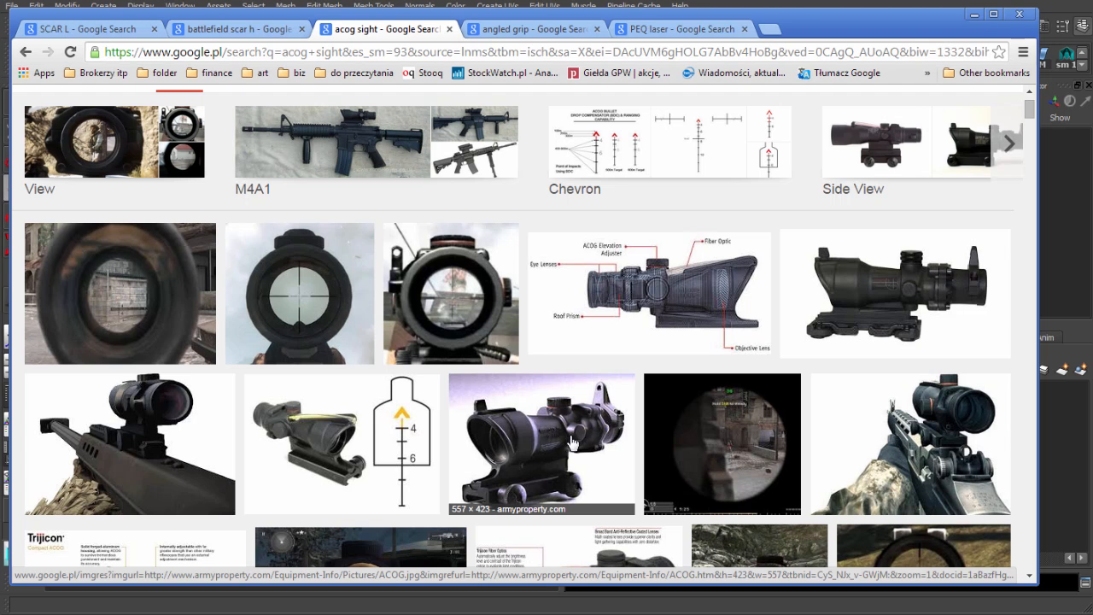
Switch to Maya and select the cube at the far end of the back row, pCube6
left_click(629, 2)
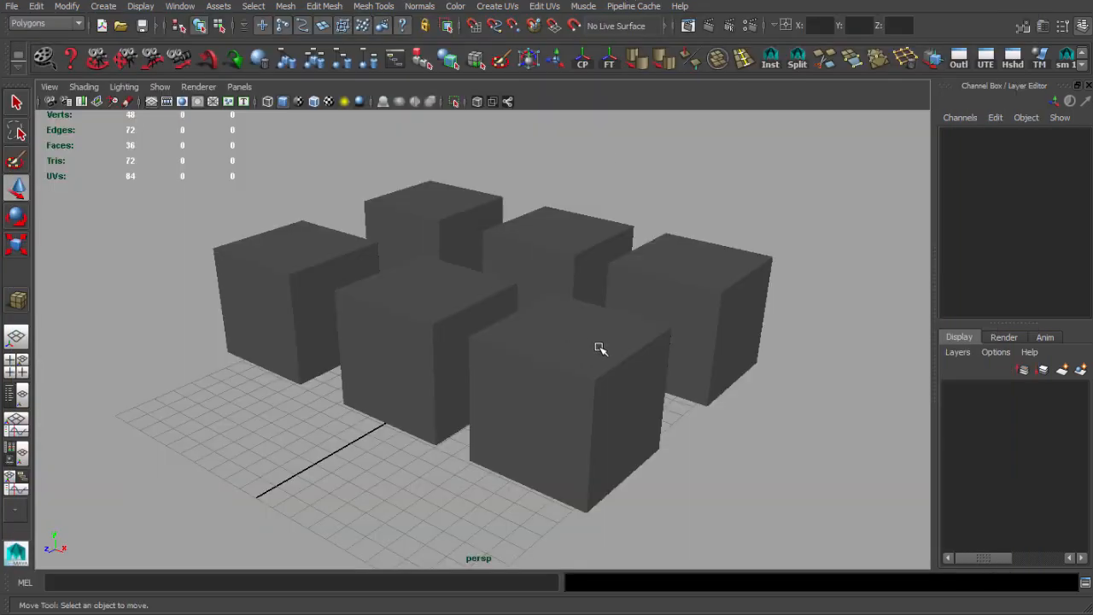
left_click_drag(599, 349, 611, 377, "alt")
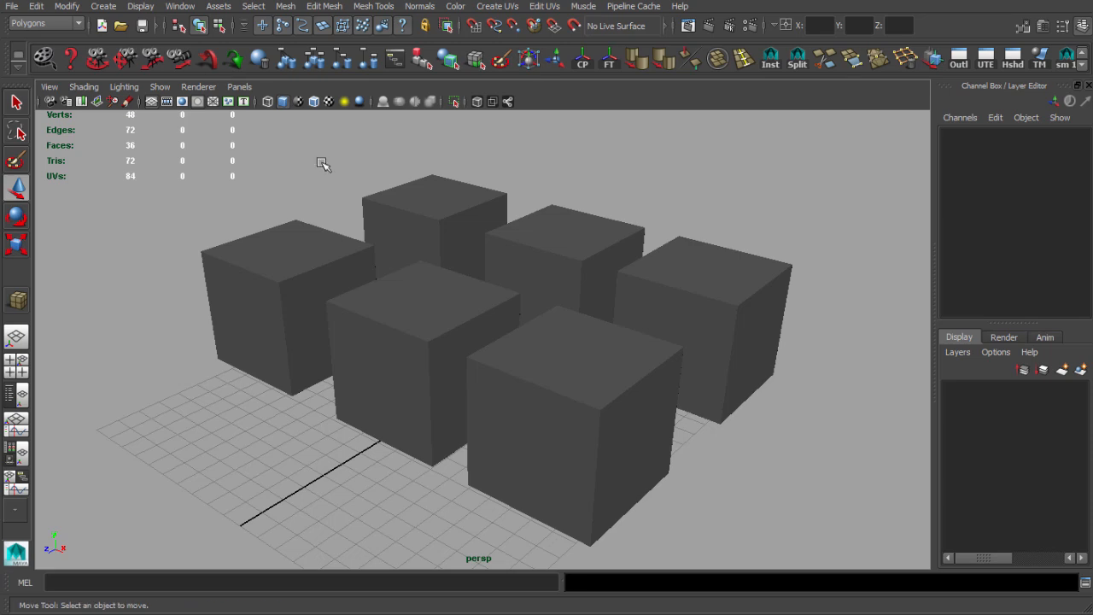
left_click_drag(701, 273, 699, 275, "alt")
left_click(692, 277)
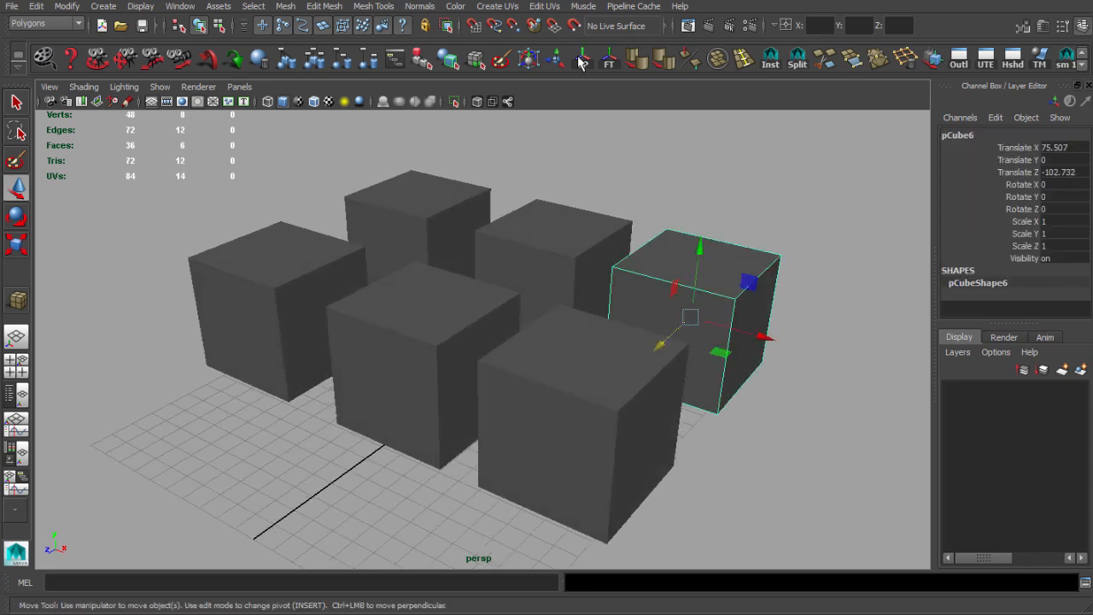
Move the selected cube's pivot point away from its centre to empty space beside the cube
scroll(695, 242, "down", 2)
middle_click_drag(695, 241, 640, 224, "alt")
right_click_drag(639, 224, 668, 244, "alt")
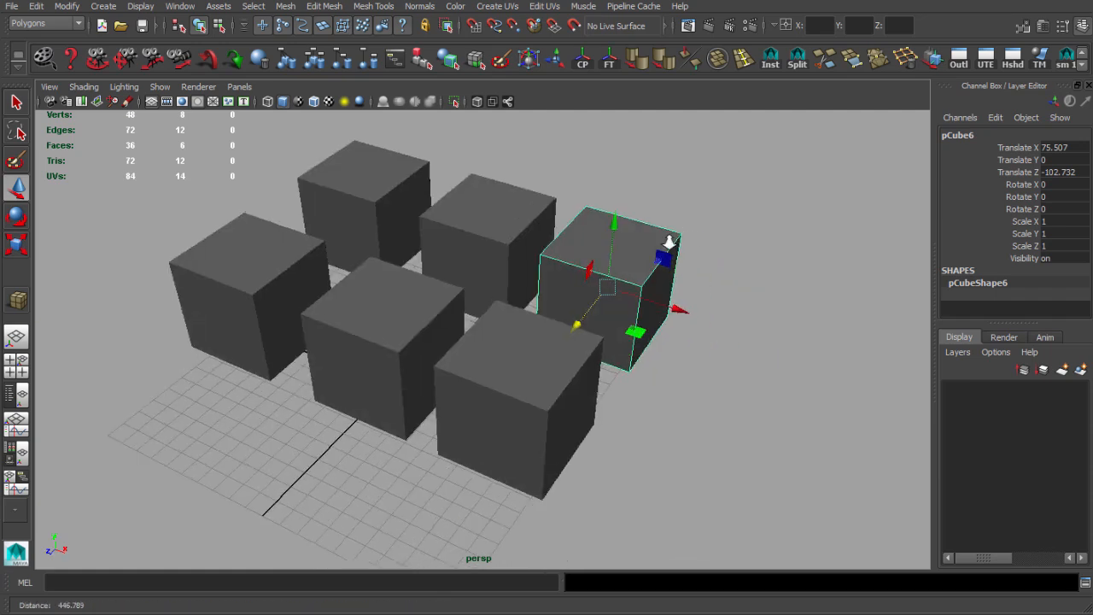
mouse_move(668, 245)
left_mouse_down("alt")
mouse_move(626, 244)
mouse_move(673, 237)
left_mouse_up("alt")
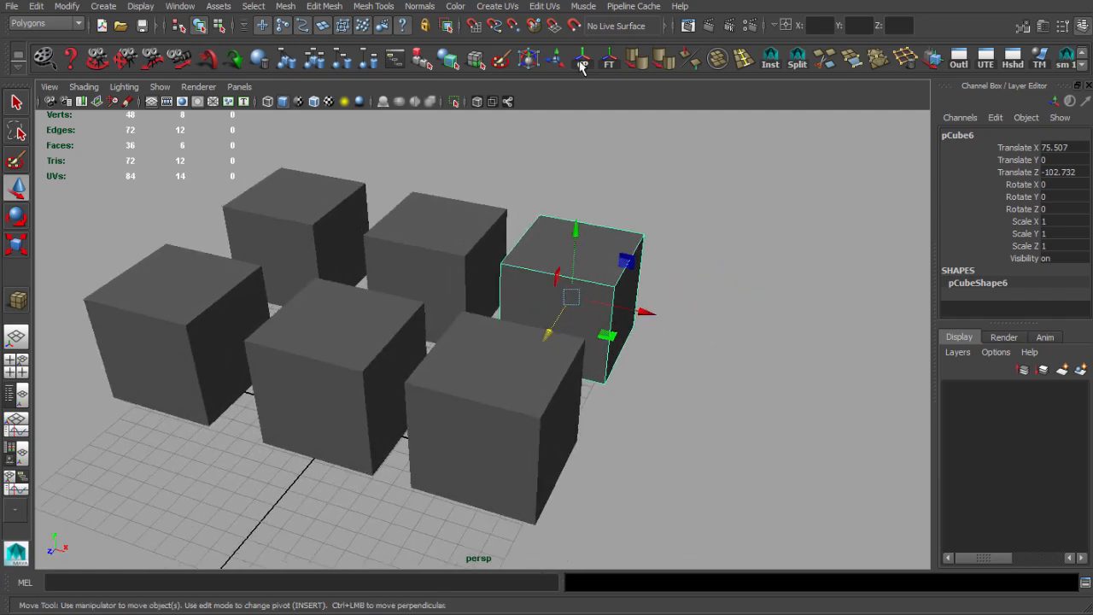
left_click_drag(622, 187, 630, 223, "alt")
key("Insert")
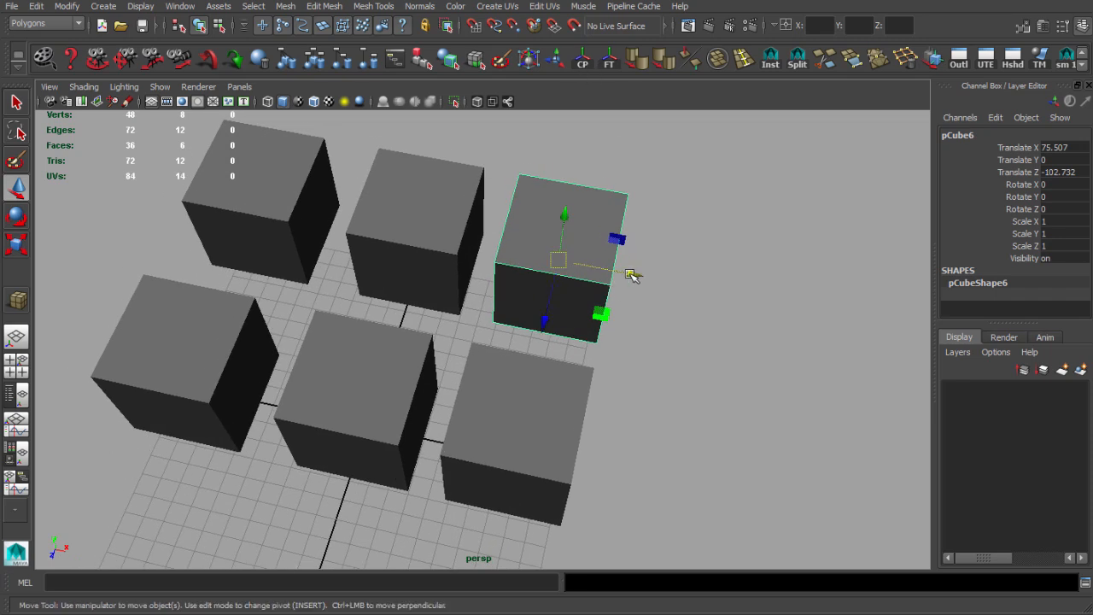
left_click_drag(562, 264, 679, 208)
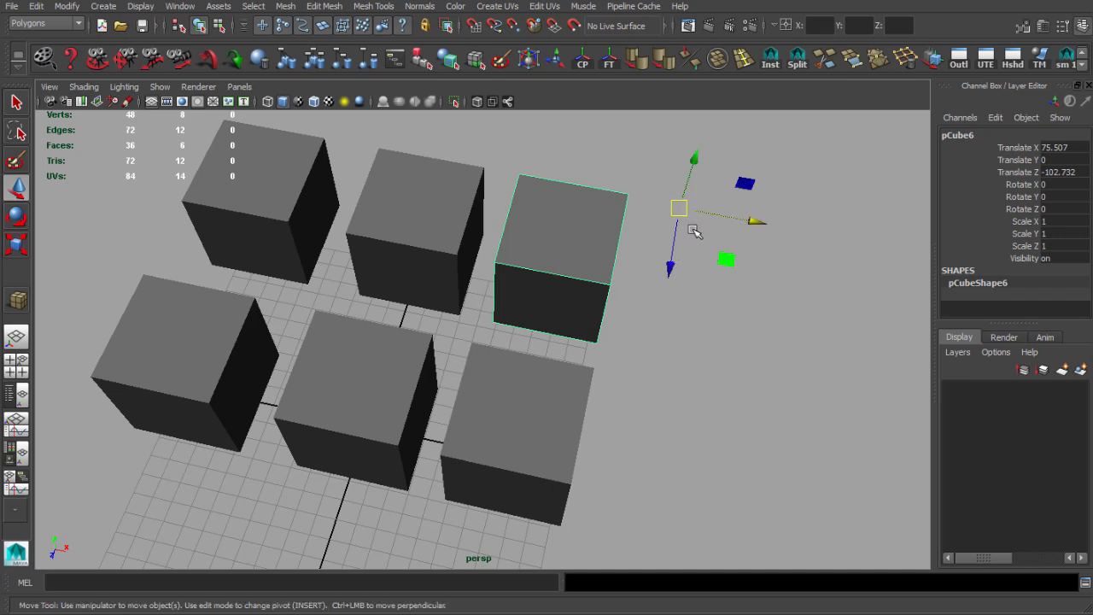
left_click_drag(685, 278, 567, 266, "alt")
left_click(635, 294)
left_click(543, 285)
left_click_drag(619, 292, 578, 300, "alt")
right_click_drag(578, 299, 616, 294, "alt")
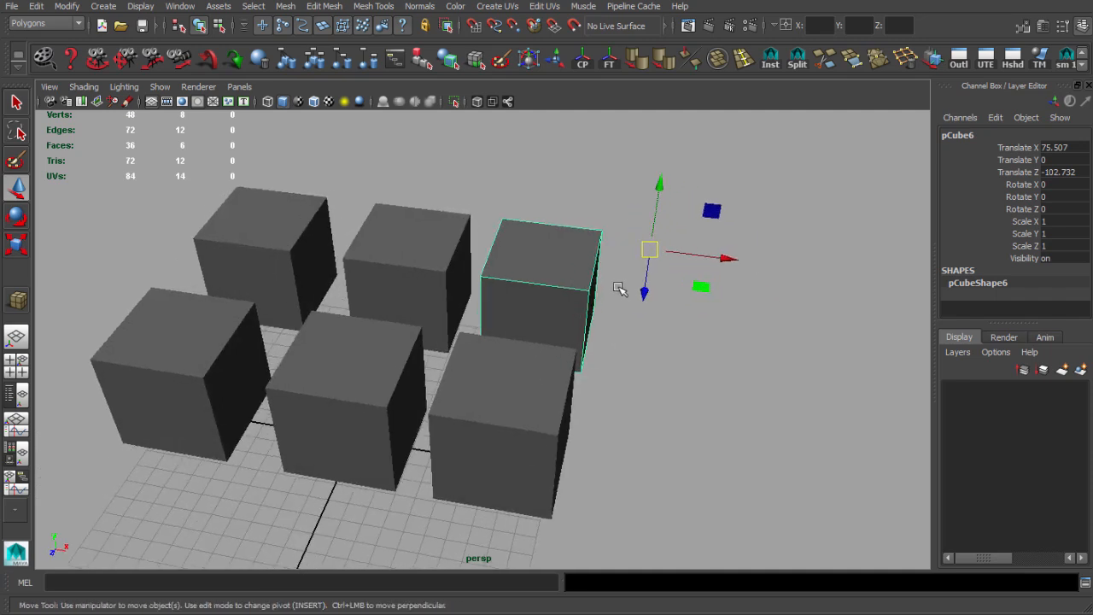
Center the pivot of the selected cube
left_click_drag(620, 288, 597, 254, "alt")
left_click(583, 62)
middle_click_drag(625, 267, 623, 275, "alt")
mouse_move(622, 276)
left_mouse_down("alt")
mouse_move(485, 242)
mouse_move(623, 277)
left_mouse_up("alt")
middle_click_drag(623, 278, 627, 271, "alt")
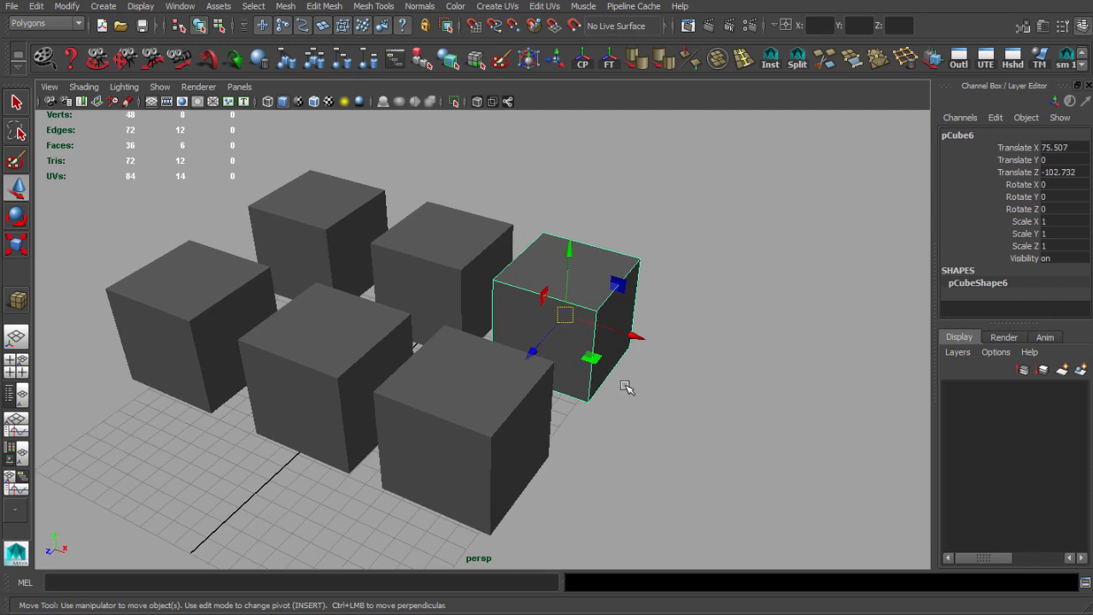
Move the selected cube away from the others to about 126.053 in X and -149.001 in Z
left_click_drag(640, 340, 730, 358)
mouse_move(730, 358)
left_mouse_down("alt")
mouse_move(640, 417)
mouse_move(722, 370)
left_mouse_up("alt")
middle_click_drag(619, 370, 487, 358, "alt")
left_click_drag(547, 352, 615, 344, "alt")
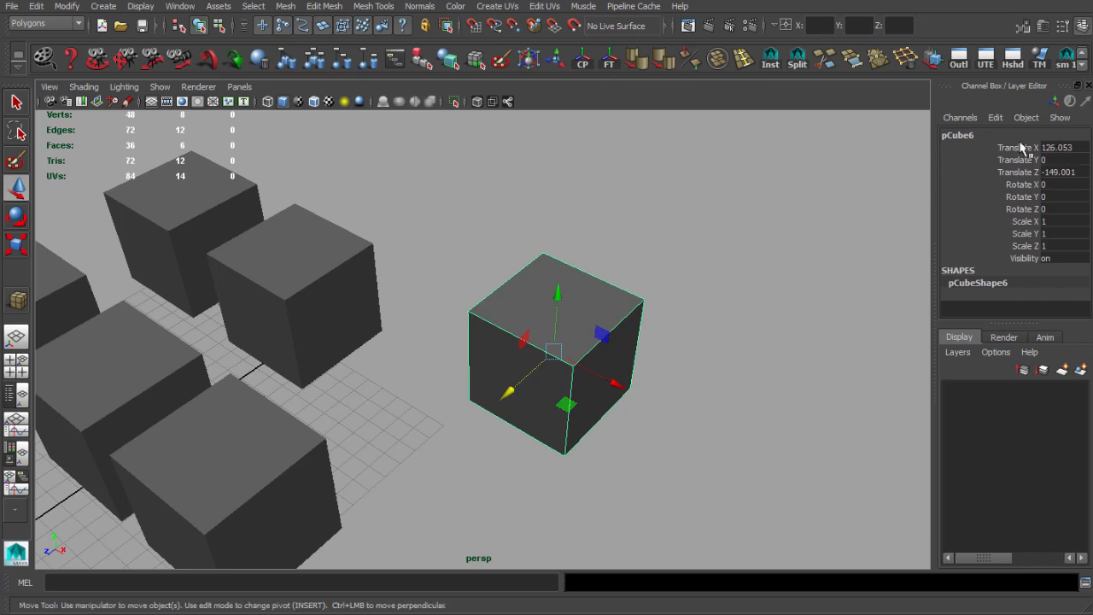
left_click_drag(602, 356, 703, 356, "alt")
middle_click_drag(702, 356, 694, 364, "alt")
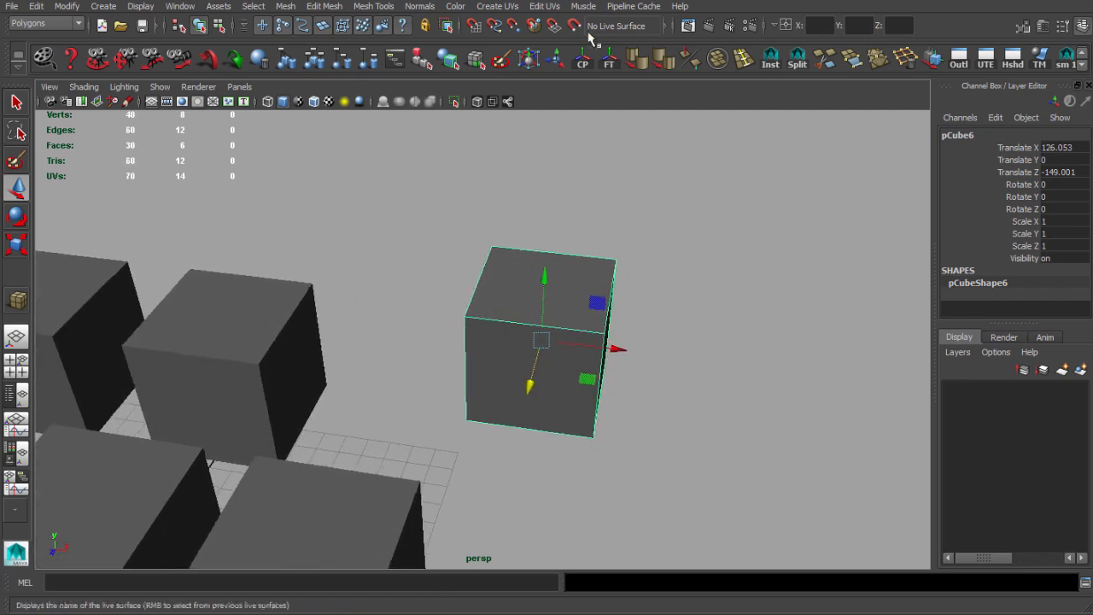
Freeze the transformations of the moved cube
left_click(609, 64)
left_click_drag(667, 282, 478, 281, "alt")
left_click(626, 285)
right_click_drag(627, 285, 563, 279, "alt")
middle_click_drag(564, 279, 627, 280, "alt")
left_click(583, 352)
left_click_drag(584, 353, 612, 362, "alt")
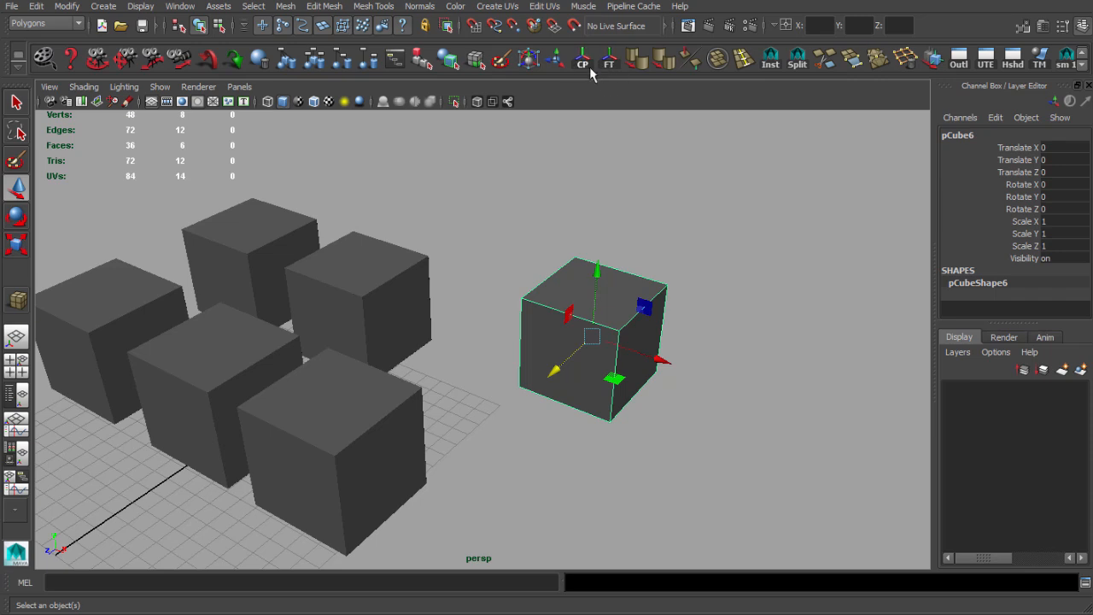
left_click_drag(598, 298, 612, 295, "alt")
right_click_drag(589, 304, 575, 312, "alt")
left_click_drag(575, 312, 521, 317, "alt")
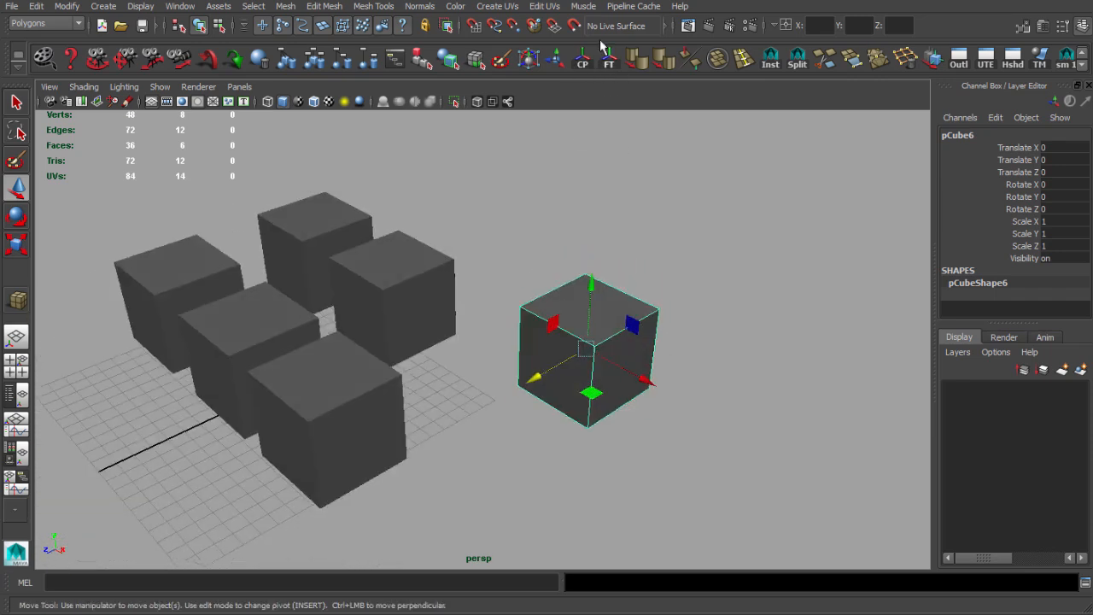
left_click_drag(602, 307, 543, 310, "alt")
left_click_drag(640, 303, 614, 292, "alt")
right_click_drag(614, 292, 649, 291, "alt")
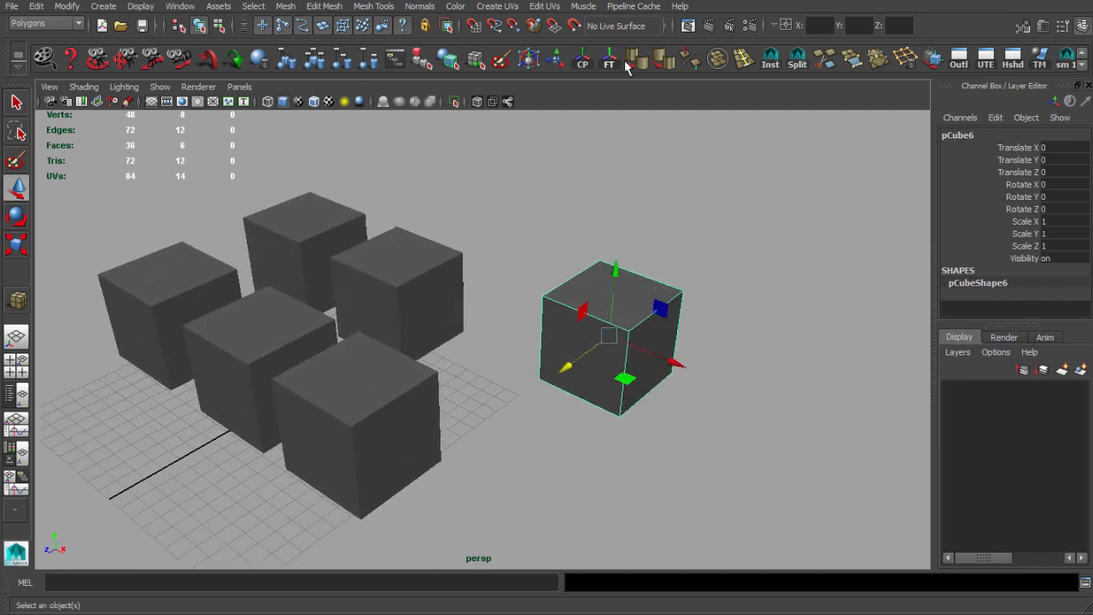
middle_click_drag(644, 245, 624, 239, "alt")
right_click_drag(624, 239, 624, 255, "alt")
middle_click_drag(630, 255, 644, 256, "alt")
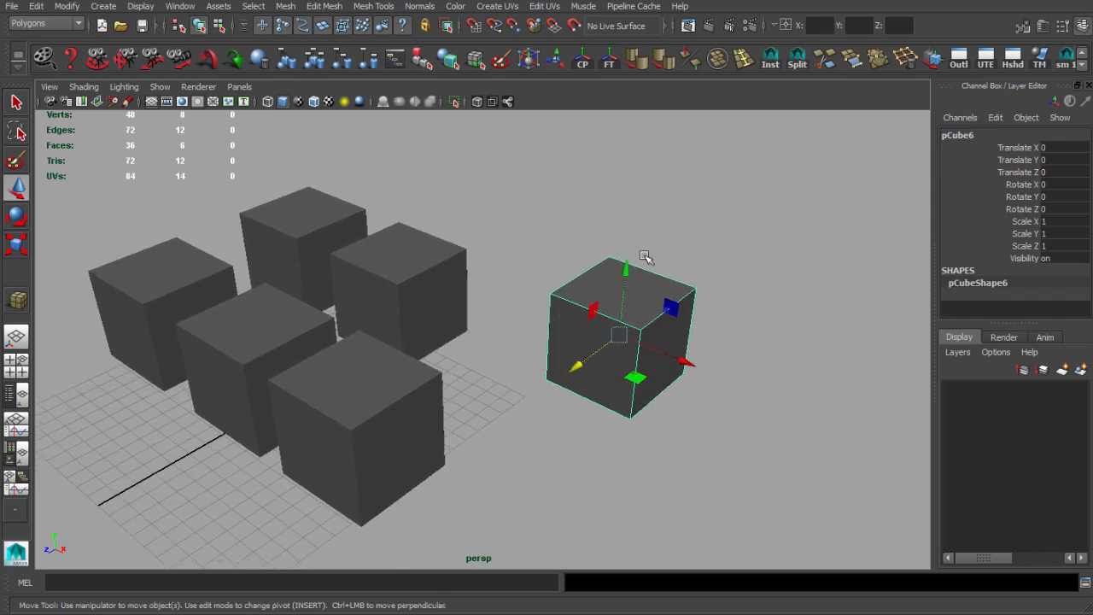
Look up the delete-by-type command for removing the selected cube's construction history
left_click(35, 6)
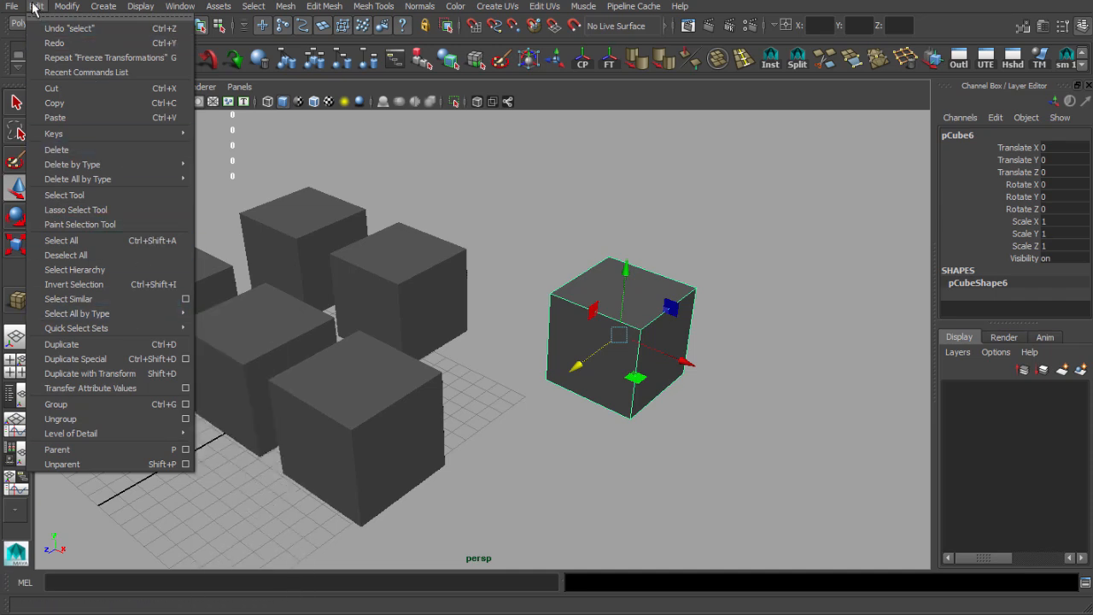
mouse_move(170, 164)
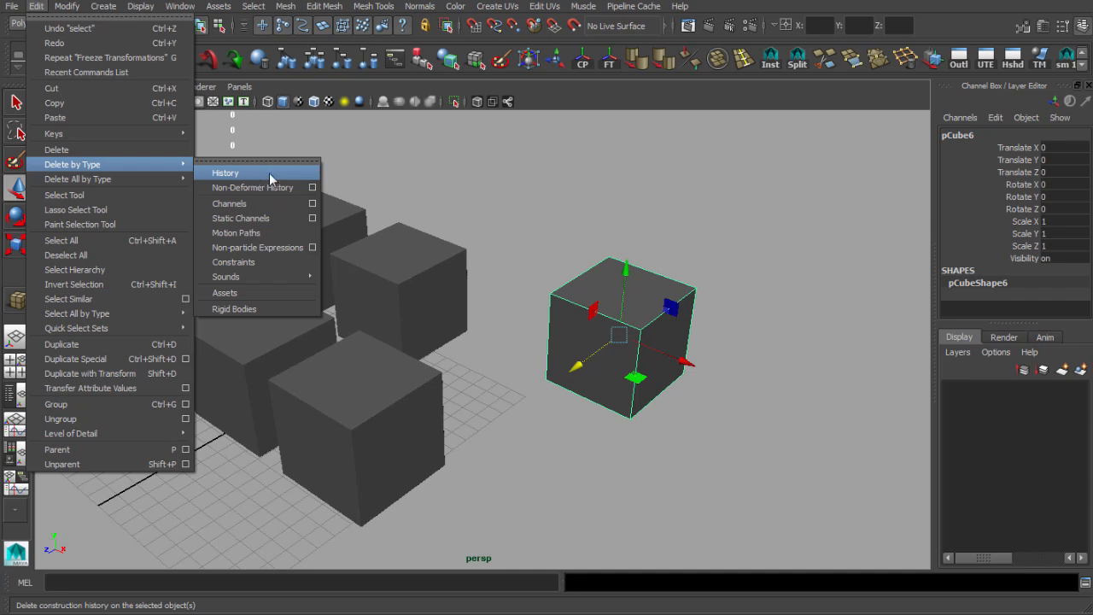
left_click_drag(480, 200, 503, 203, "alt")
Deselect the isolated cube so that nothing is selected
middle_click_drag(502, 213, 542, 222, "alt")
left_click_drag(542, 222, 504, 235, "alt")
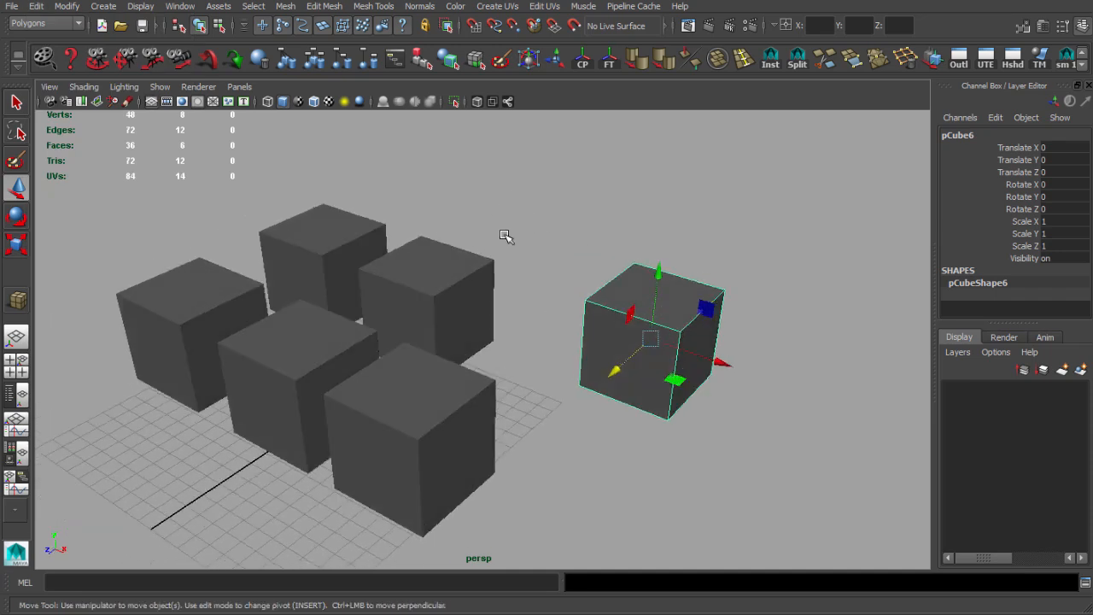
left_click(581, 251)
left_click_drag(580, 287, 618, 267, "alt")
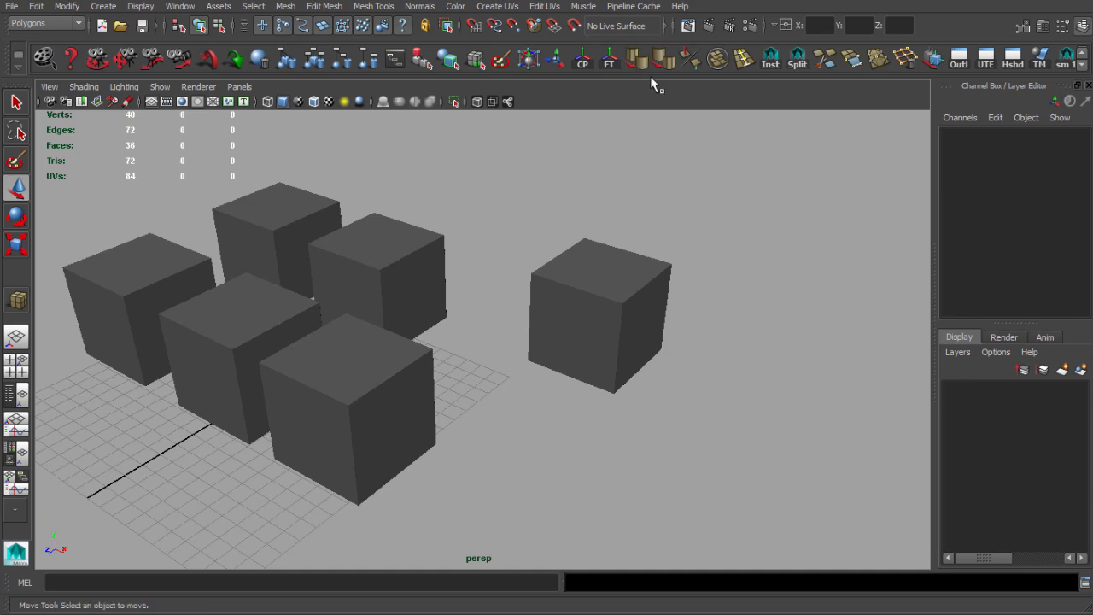
Select the isolated cube and soften its edges
middle_click_drag(605, 279, 525, 292, "alt")
scroll(526, 293, "up", 5)
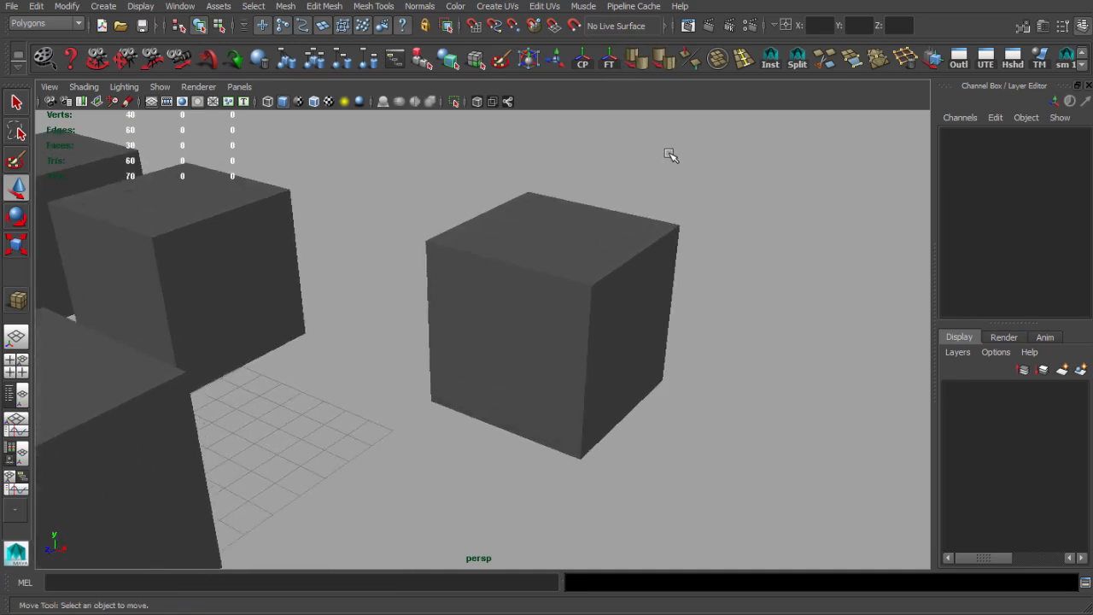
left_click_drag(554, 324, 569, 320, "alt")
left_click(558, 271)
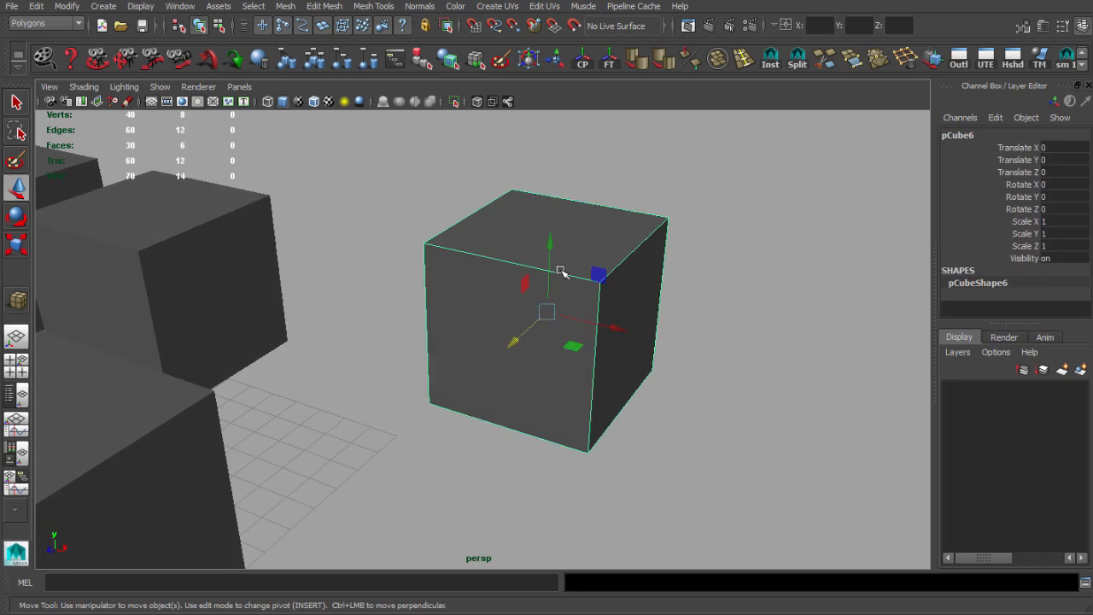
middle_click_drag(559, 271, 543, 299, "alt")
left_click(637, 60)
mouse_move(646, 163)
left_mouse_down("alt")
mouse_move(592, 287)
mouse_move(610, 283)
mouse_move(546, 301)
left_mouse_up("alt")
Detach the list of normals commands as a floating window and apply Soften Edge to the isolated cube again
left_click(419, 6)
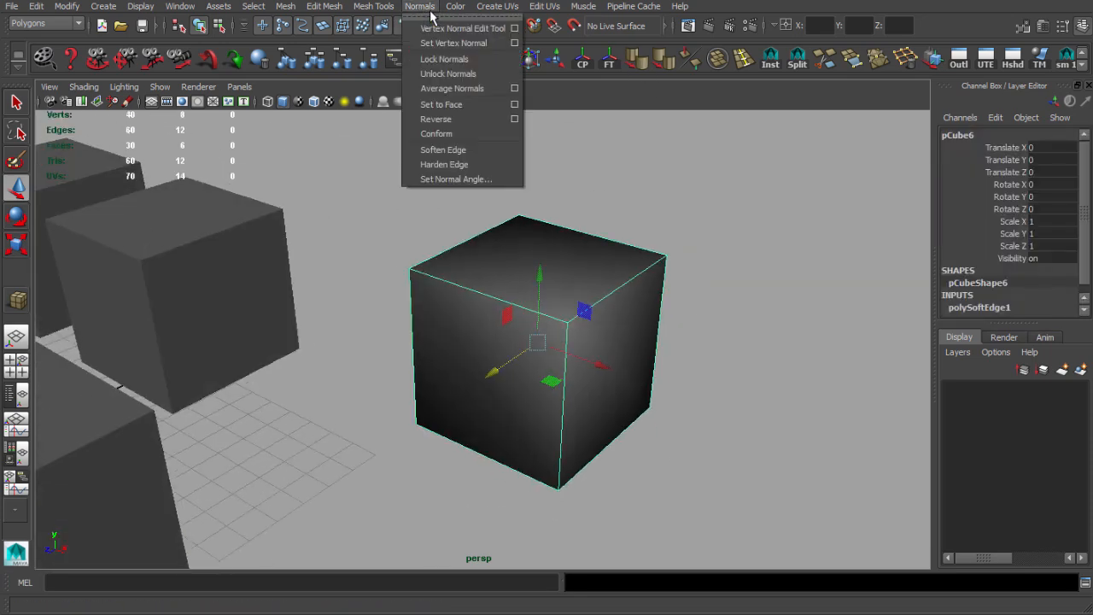
mouse_move(426, 8)
left_click(425, 16)
left_click_drag(425, 31, 332, 105)
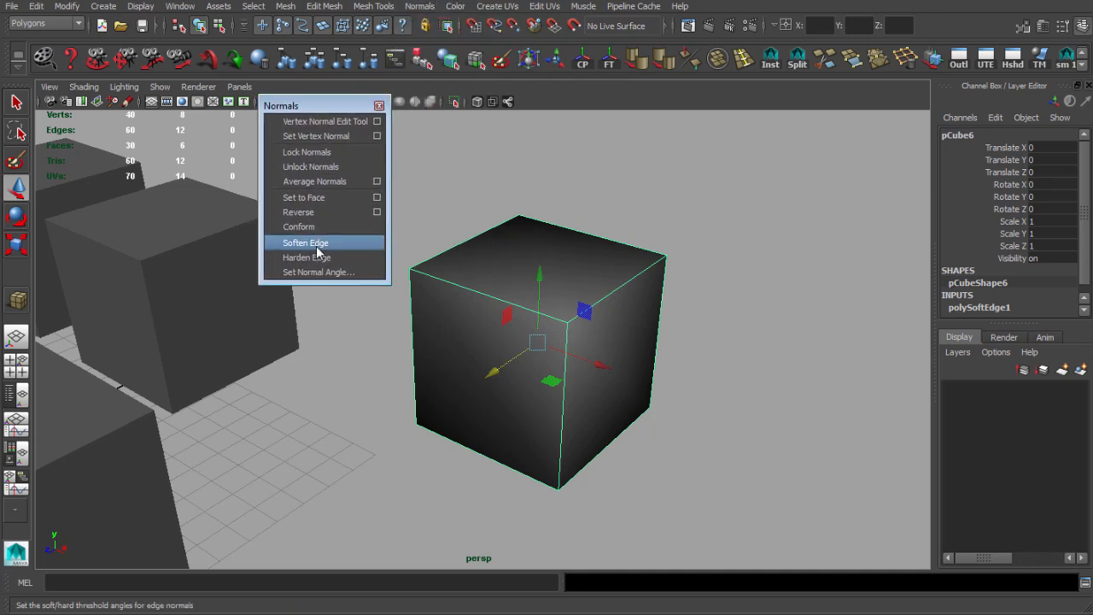
left_click(325, 245)
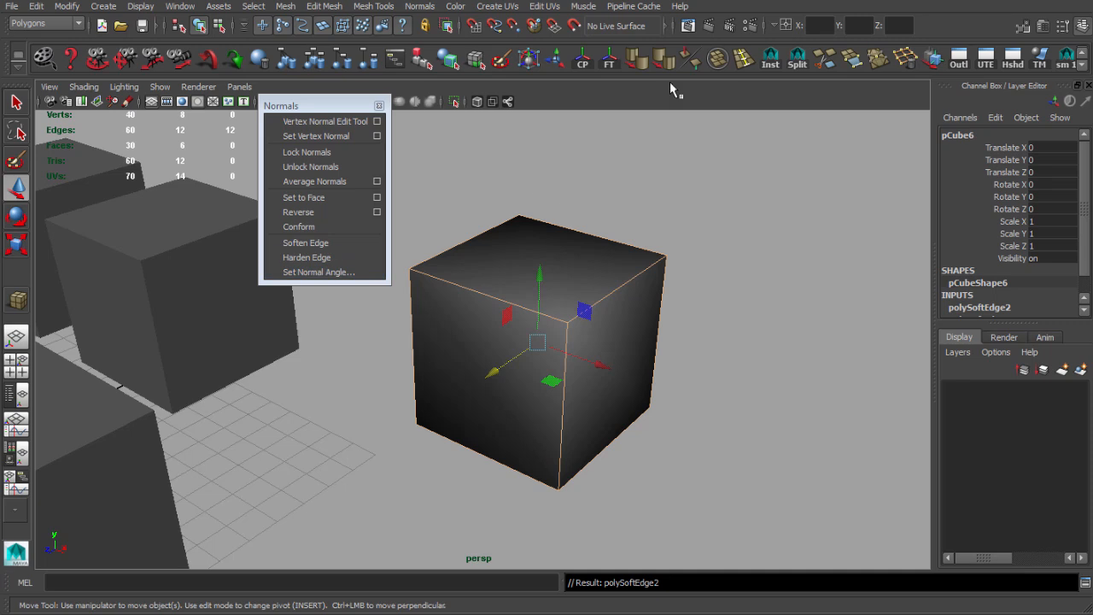
Harden the edges of the isolated cube and dismiss the floating Normals window
left_click(622, 200)
left_click(602, 245)
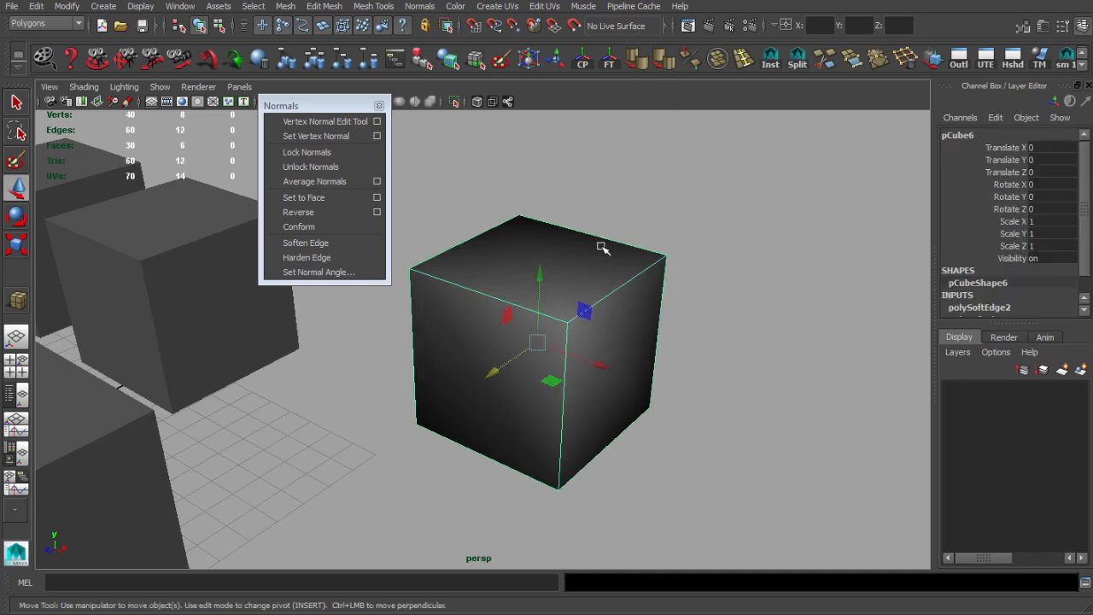
left_click(664, 60)
left_click(537, 293)
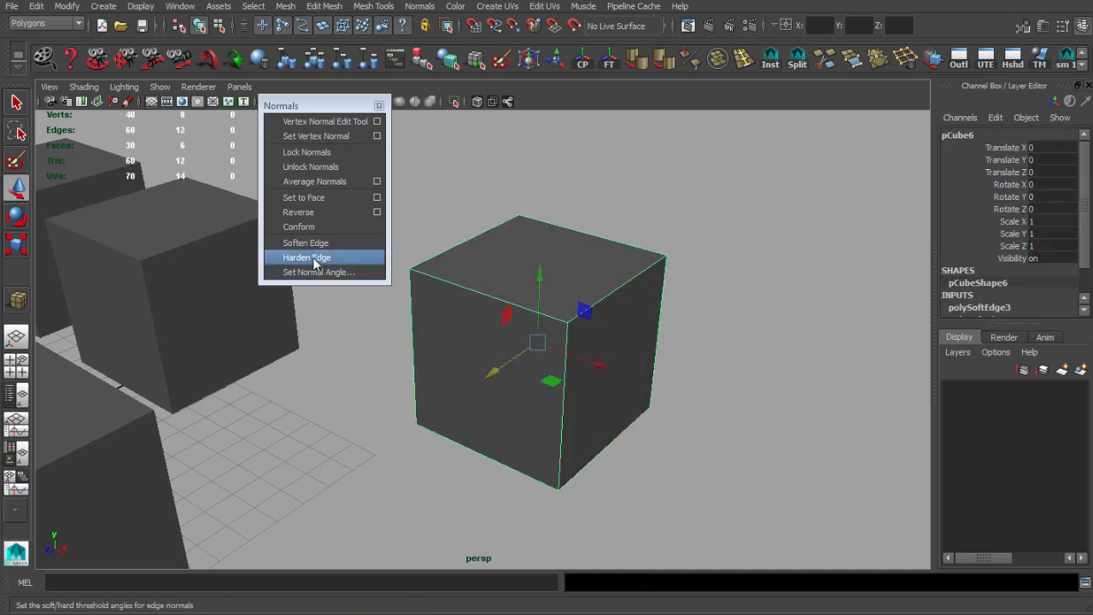
left_click_drag(311, 106, 283, 106)
left_click(351, 106)
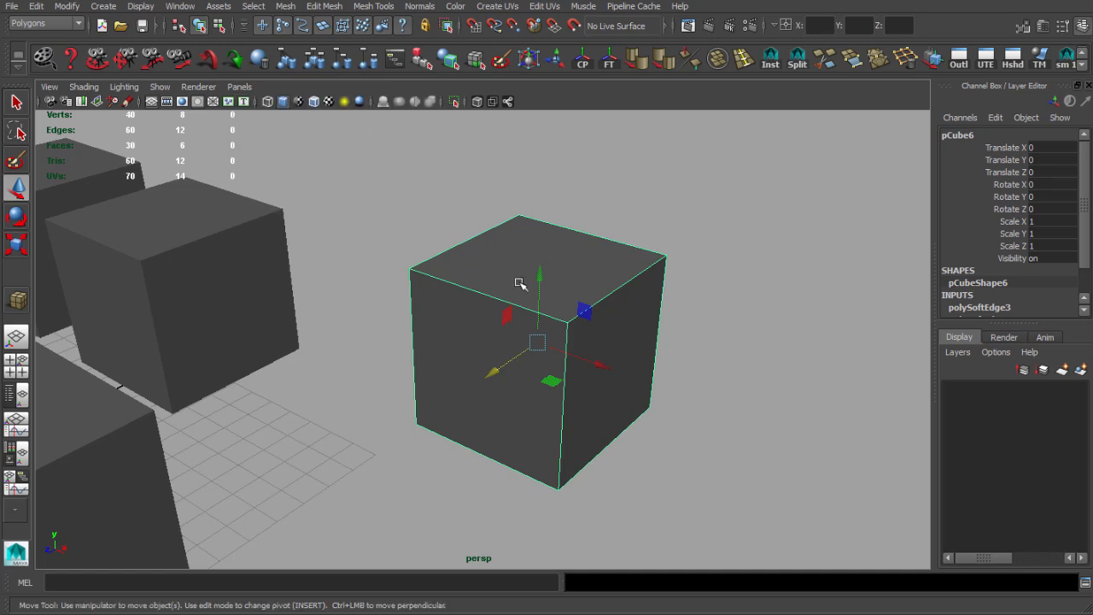
Reverse the face normals of the isolated cube
right_click_drag(520, 283, 485, 285, "alt")
middle_click_drag(485, 285, 549, 273, "alt")
left_click(561, 224)
left_click_drag(561, 224, 739, 208, "alt")
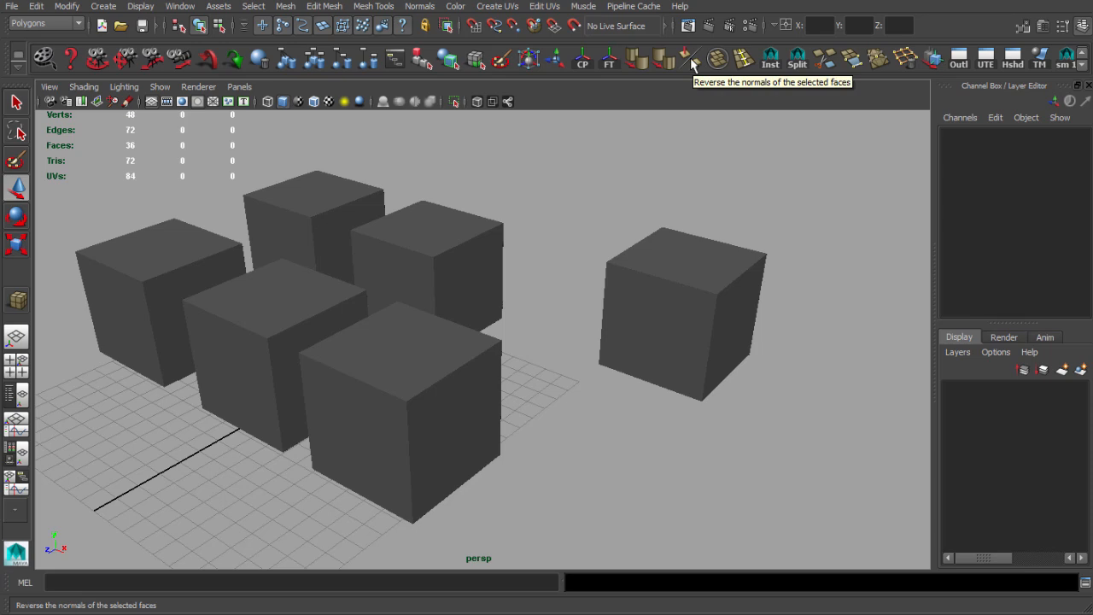
left_click_drag(725, 256, 565, 277, "alt")
right_click_drag(565, 278, 554, 289, "alt")
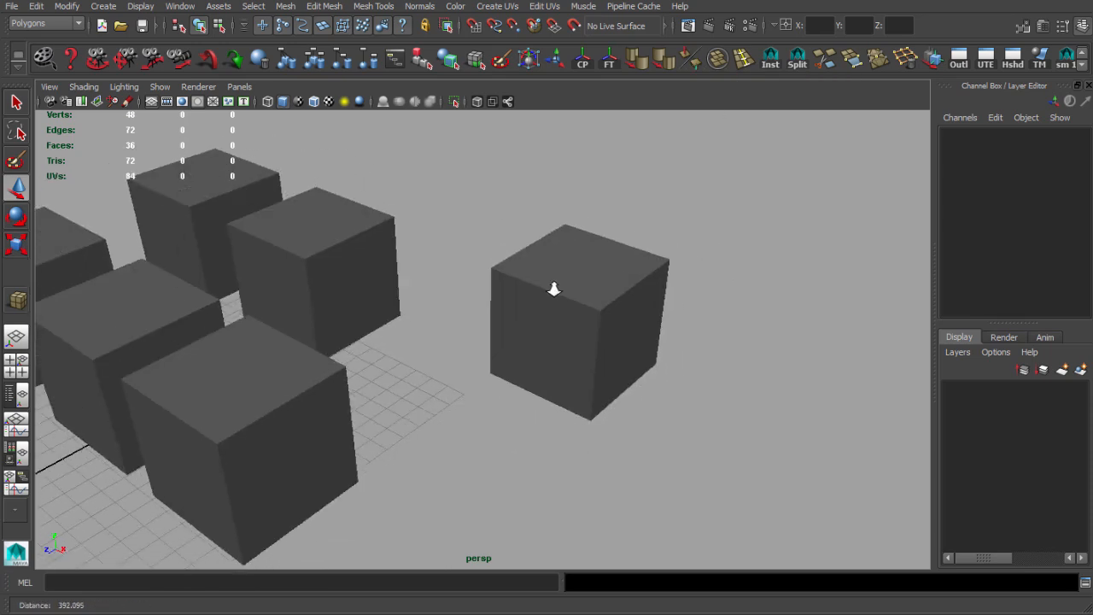
left_click(617, 298)
middle_click_drag(617, 298, 591, 300, "alt")
left_click(693, 67)
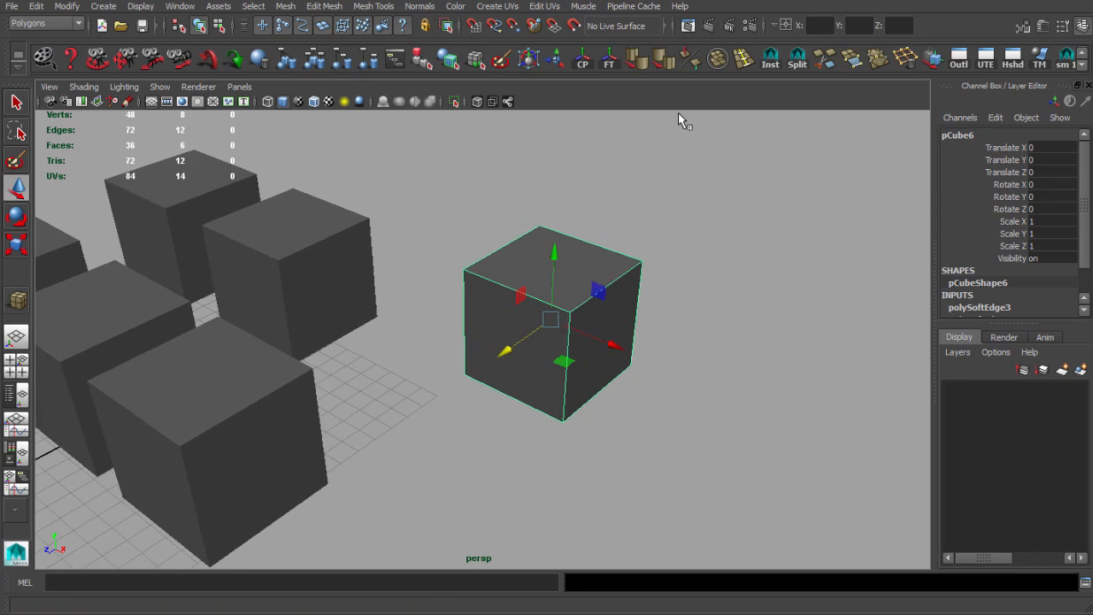
Flip the isolated cube's normals back with a second reversal and clear the selection
left_click(646, 280)
left_click(597, 285)
left_click(691, 61)
left_click(726, 244)
scroll(517, 307, "down", 4)
middle_click_drag(517, 307, 617, 297, "alt")
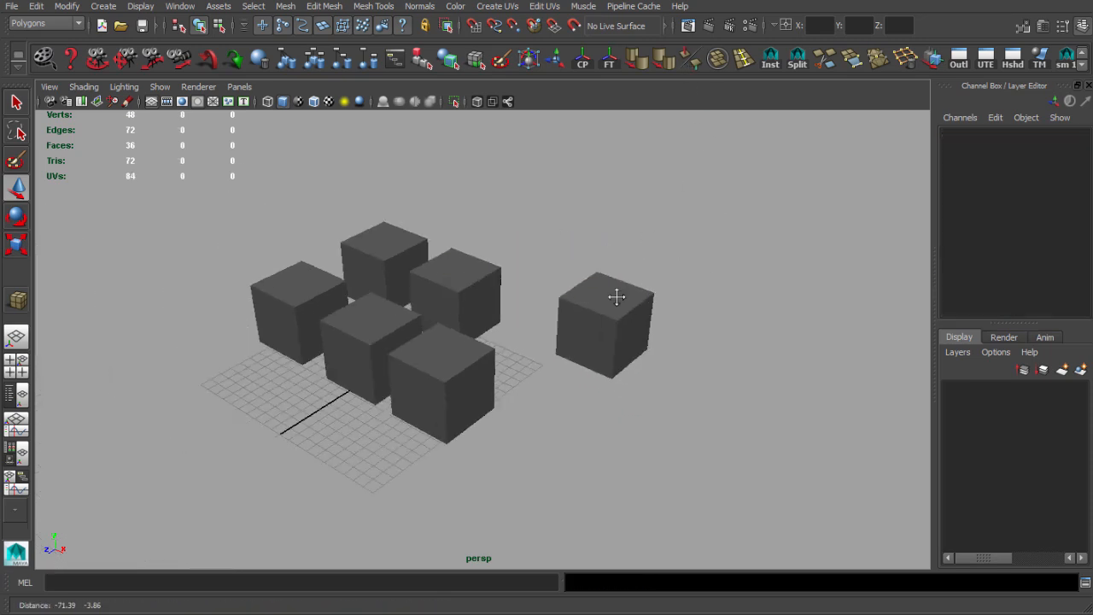
right_click_drag(617, 296, 686, 315, "alt")
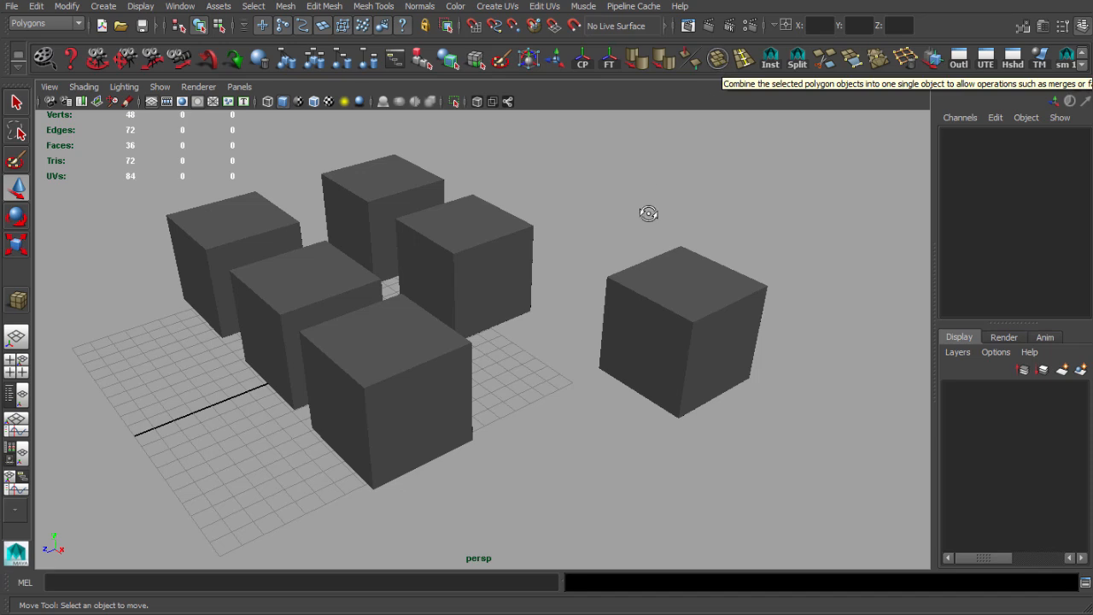
Combine the two neighbouring cubes in the back row into a single polygon object
left_click_drag(648, 213, 629, 299, "alt")
left_click(513, 282)
left_click(410, 248, "shift")
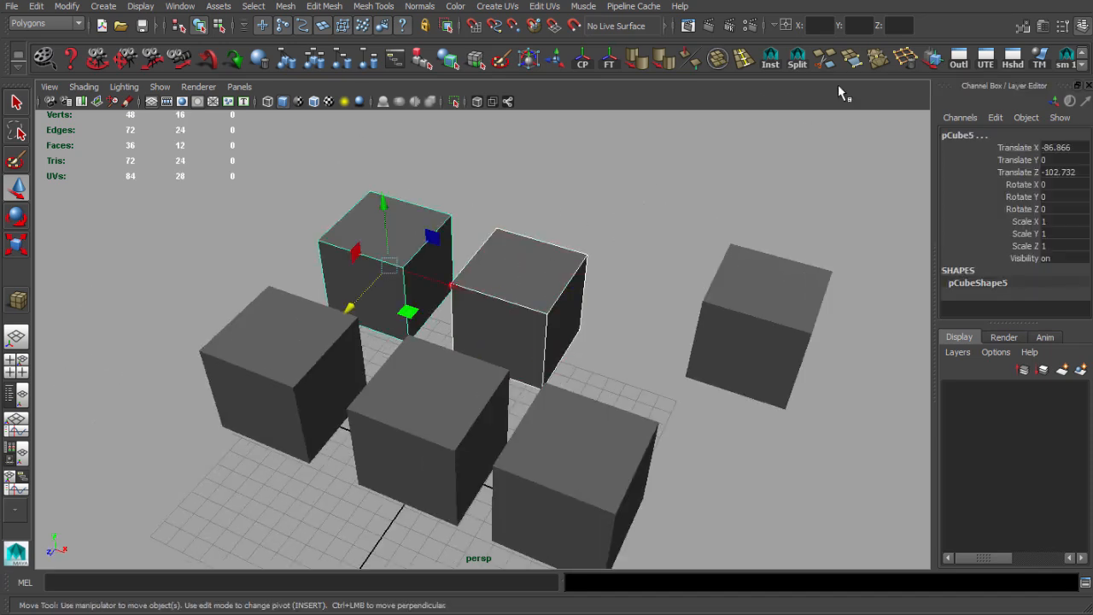
left_click(719, 62)
Check where the combined cubes' pivot sits and center it on the object
left_click_drag(668, 212, 552, 244, "alt")
left_click_drag(595, 141, 589, 302, "alt")
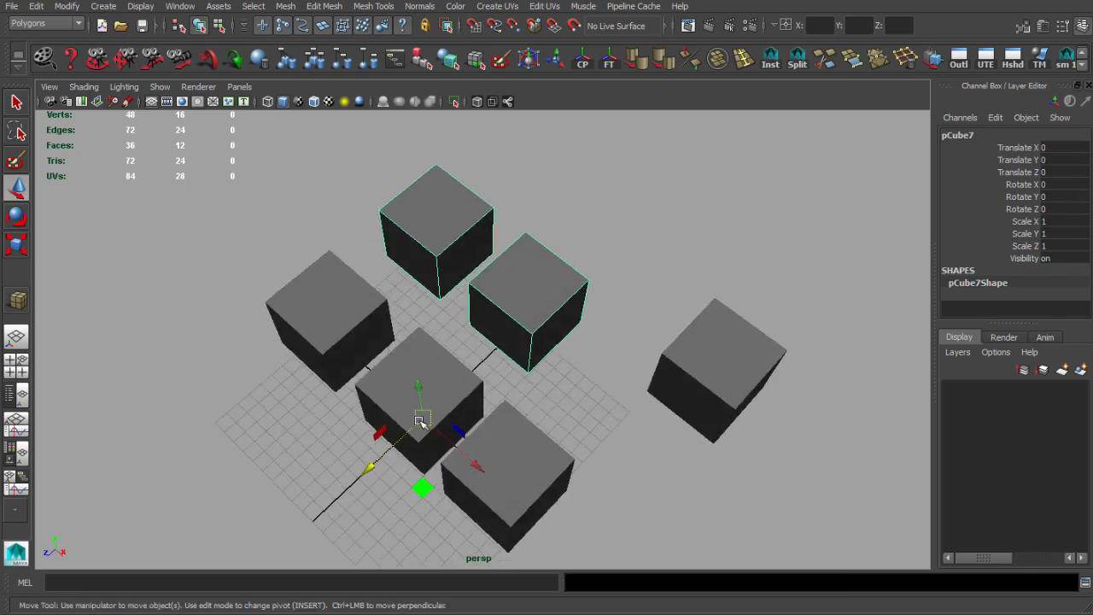
left_click_drag(457, 419, 407, 306, "alt")
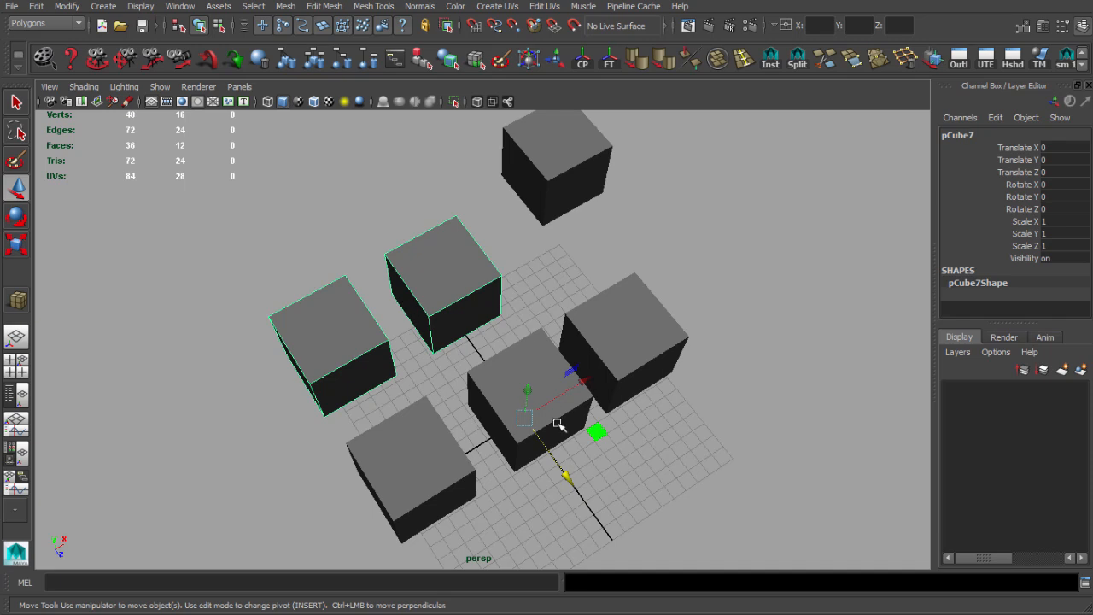
left_click_drag(533, 420, 563, 402, "alt")
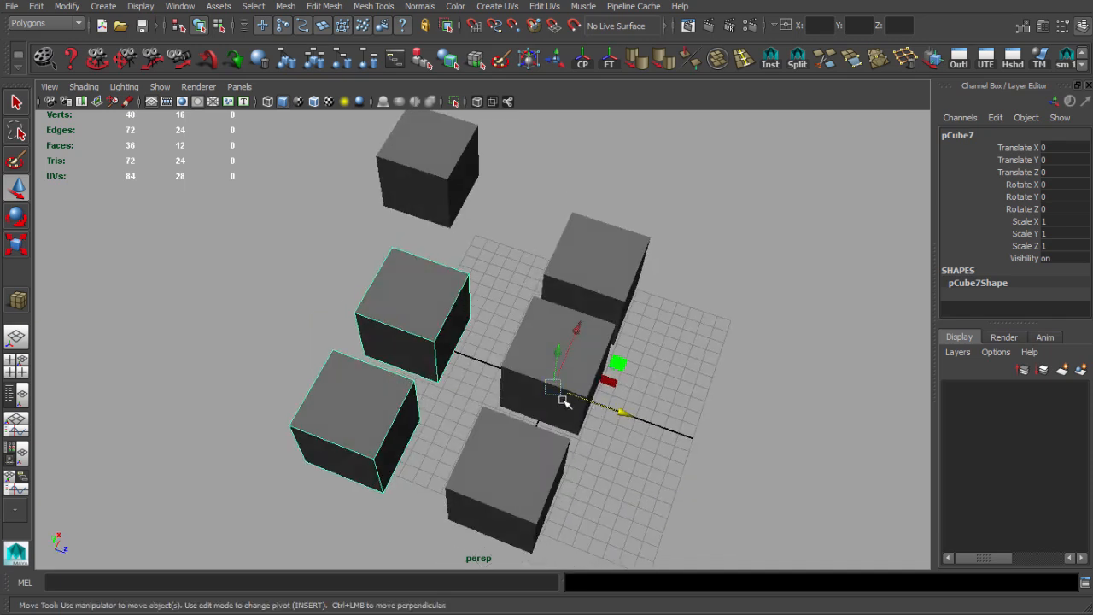
middle_click_drag(554, 388, 511, 378, "alt")
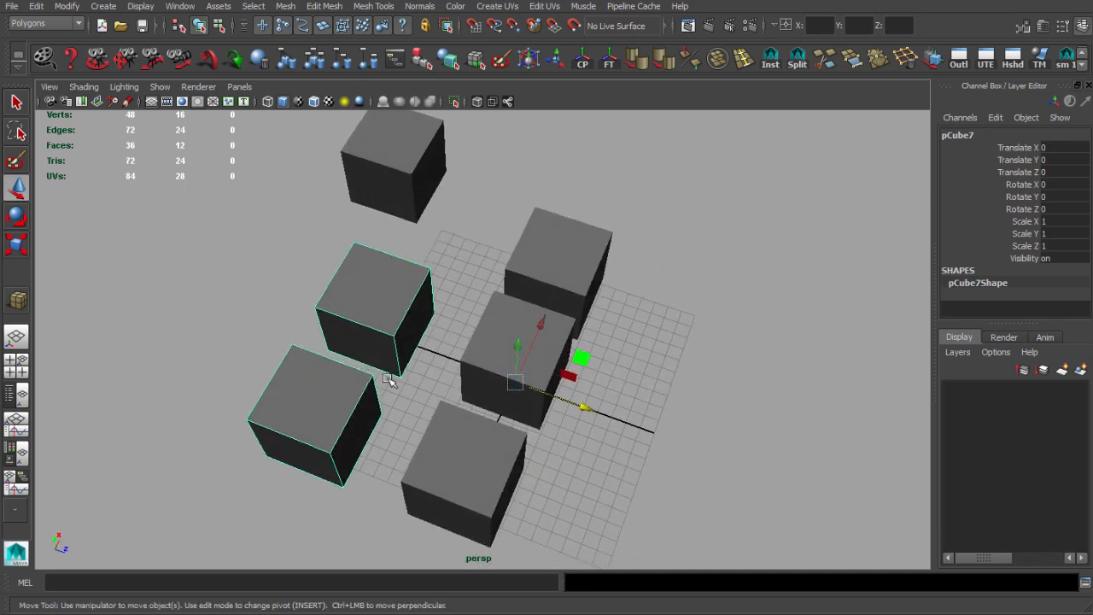
left_click_drag(388, 380, 409, 401, "alt")
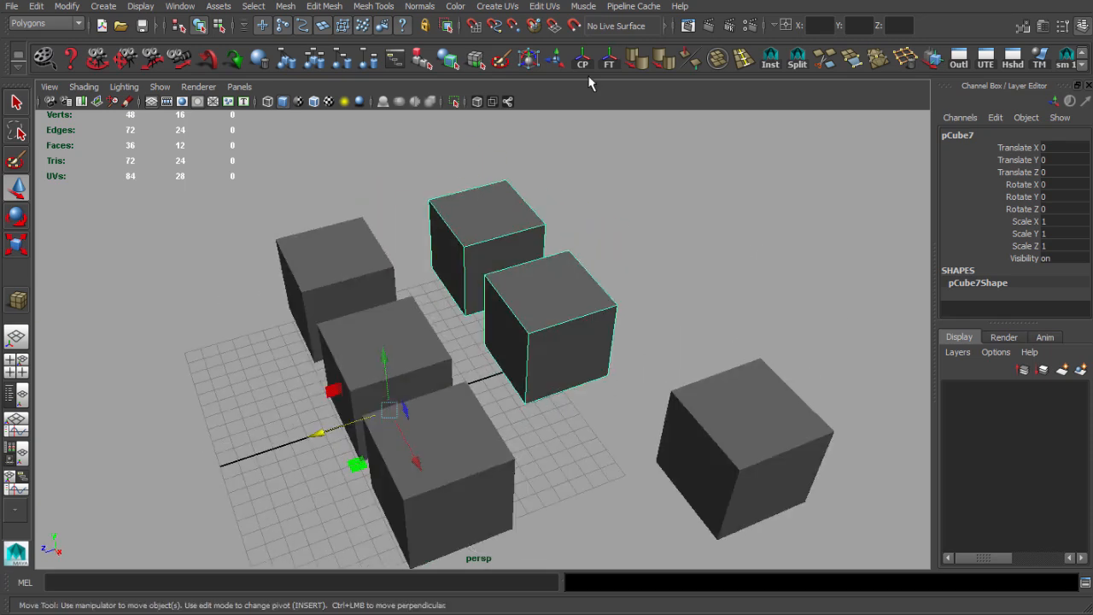
left_click(583, 62)
left_click_drag(590, 244, 665, 279, "alt")
Nudge the combined cubes to about -0.505 in Z and freeze their transformations
mouse_move(389, 345)
left_mouse_down()
mouse_move(416, 316)
mouse_move(399, 330)
left_mouse_up()
left_click_drag(553, 216, 579, 274, "alt")
middle_click_drag(579, 274, 483, 238, "alt")
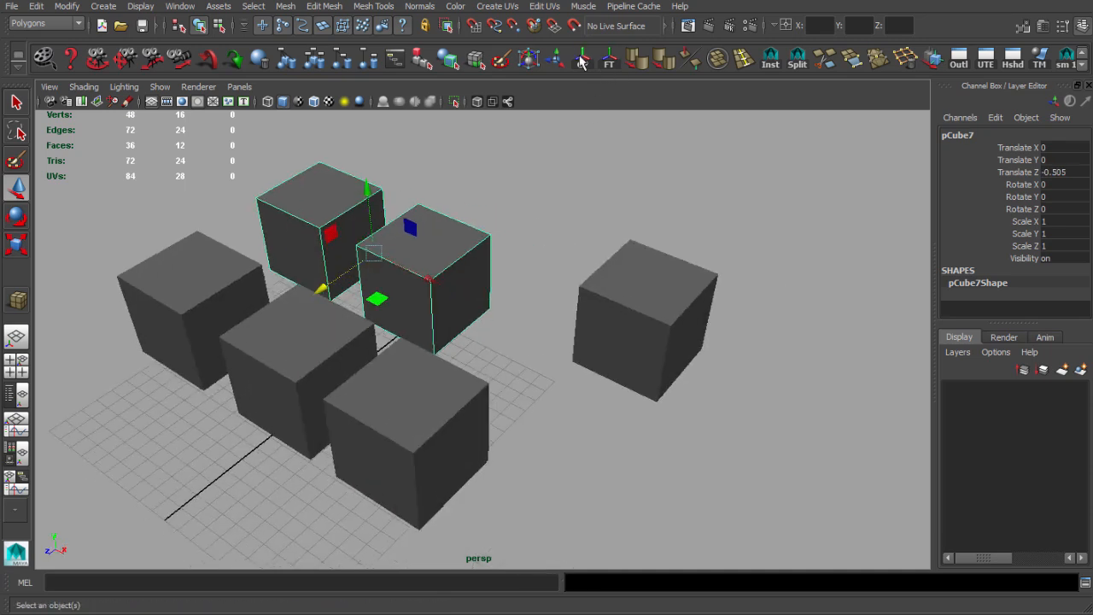
left_click(609, 61)
middle_click_drag(609, 256, 634, 261, "alt")
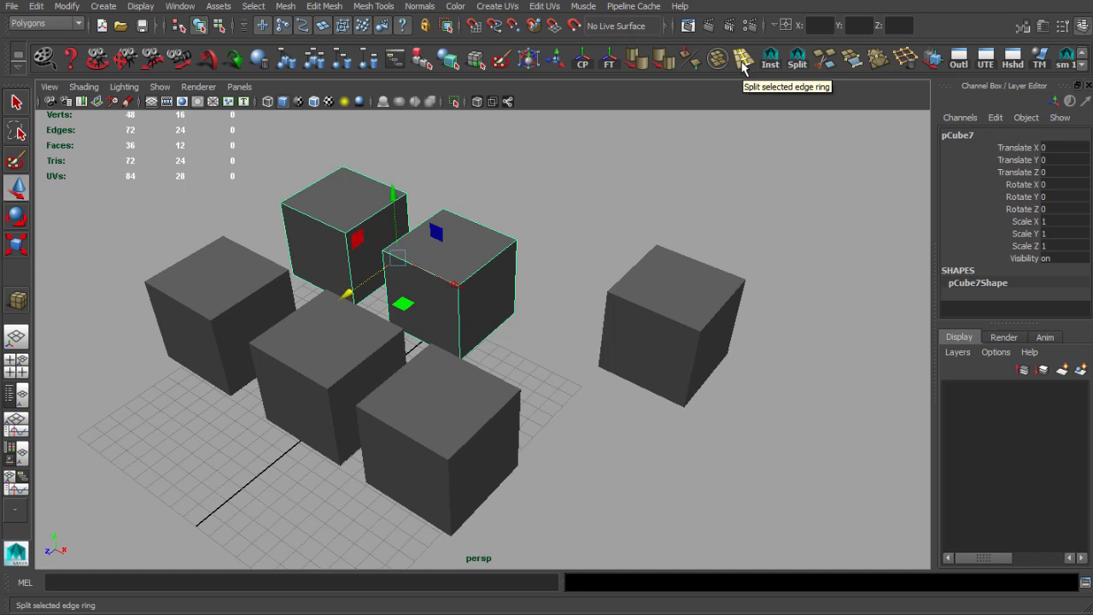
Insert three parallel edge loops around the isolated cube, starting from a top front edge
left_click(654, 373)
key("f")
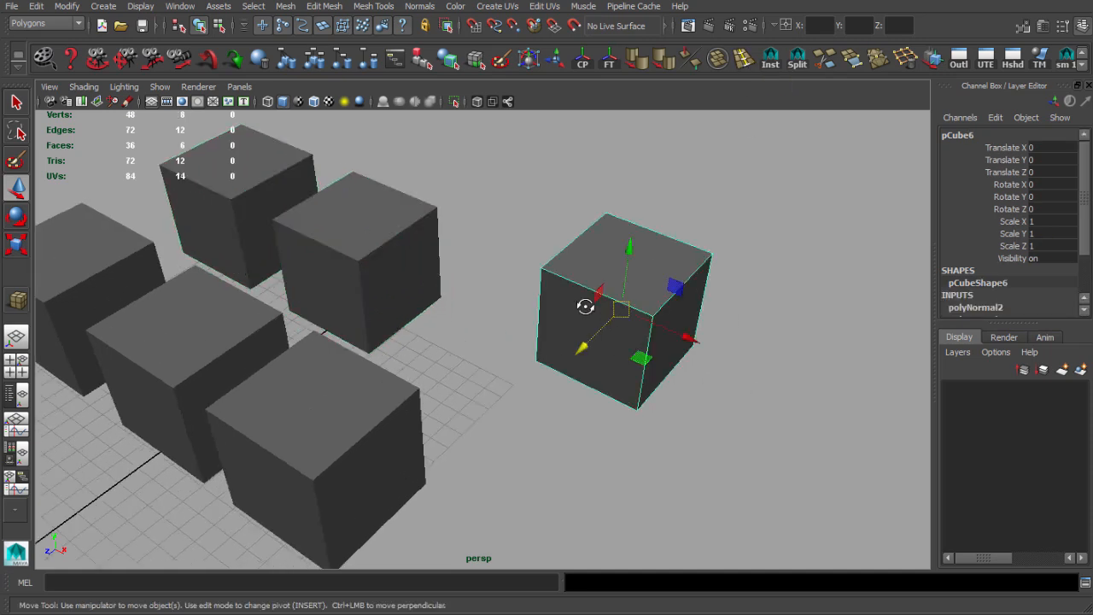
key("g")
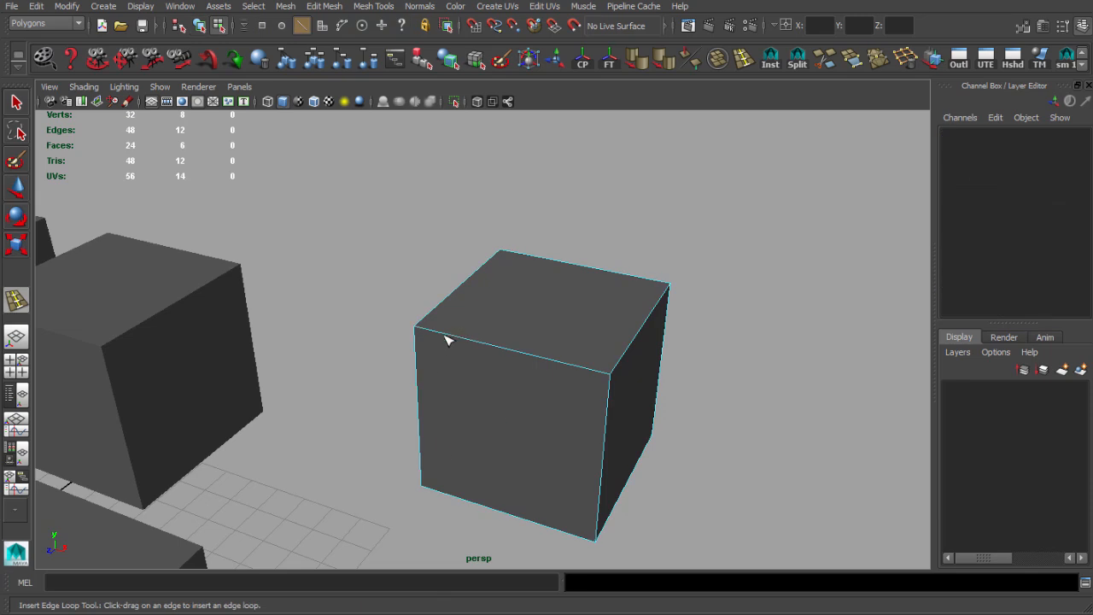
left_click(448, 335)
left_click(499, 346)
left_click(611, 372)
left_click(561, 362)
left_click_drag(599, 373, 541, 396, "alt")
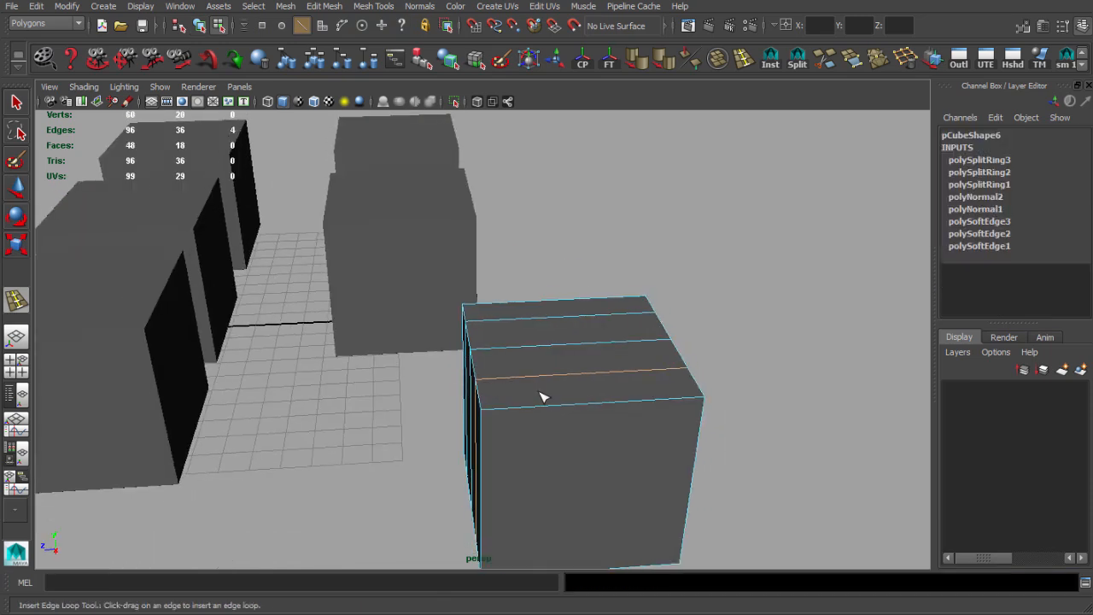
Insert three edge loops perpendicular to the existing ones and two horizontal loops around the isolated cube's sides
left_click(519, 380)
left_click(573, 376)
left_click(632, 370)
left_click_drag(632, 370, 522, 392, "alt")
left_click(573, 384)
left_click(573, 448)
Exit the Insert Edge Loop Tool and select the subdivided cube as an object
key("q")
scroll(522, 392, "down", 5)
middle_click_drag(522, 392, 591, 366, "alt")
scroll(599, 362, "up", 3)
left_click(605, 358)
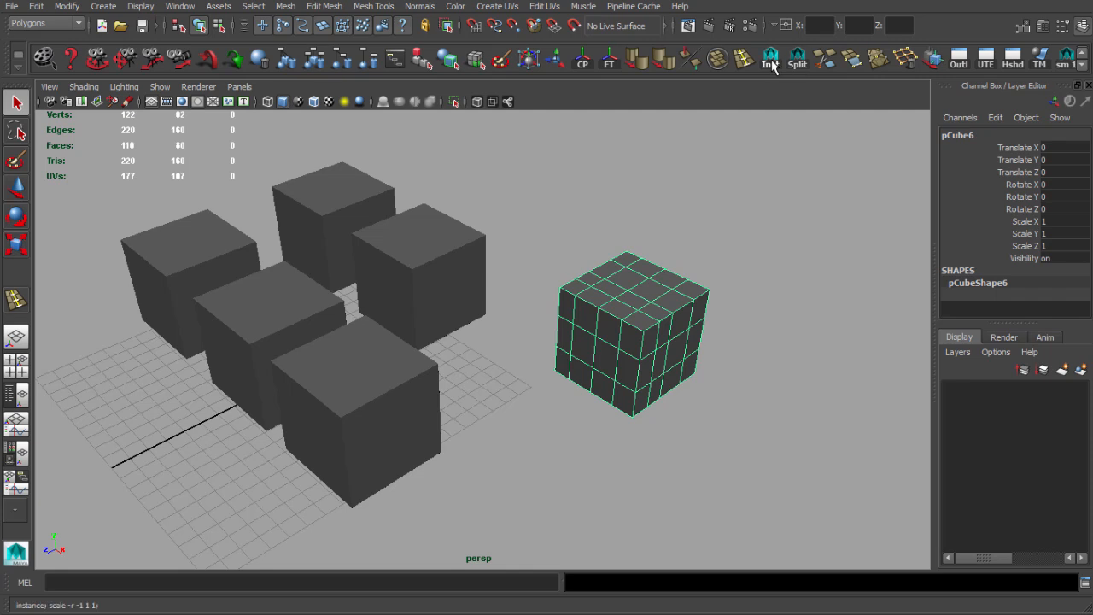
Open the Split shelf command in the Shelf Editor and highlight its SplitPolygonTool MEL line
middle_click_drag(716, 241, 607, 292, "alt")
scroll(632, 312, "up", 5)
middle_click_drag(651, 324, 607, 268, "alt")
scroll(607, 268, "up", 2)
left_click_drag(607, 268, 632, 273, "alt")
middle_click_drag(631, 273, 629, 291, "alt")
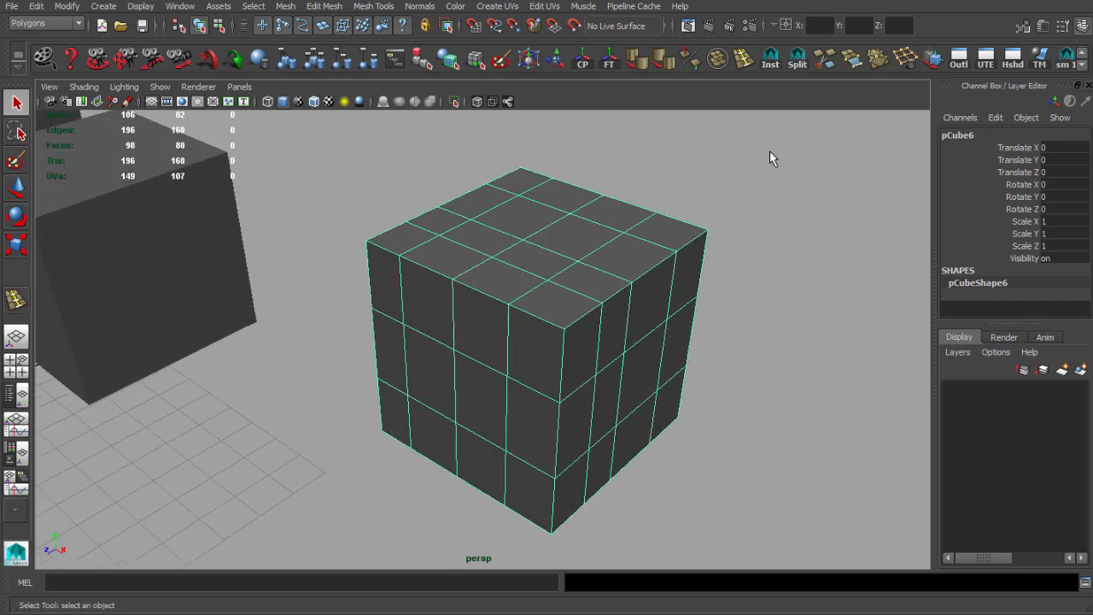
right_click(800, 65)
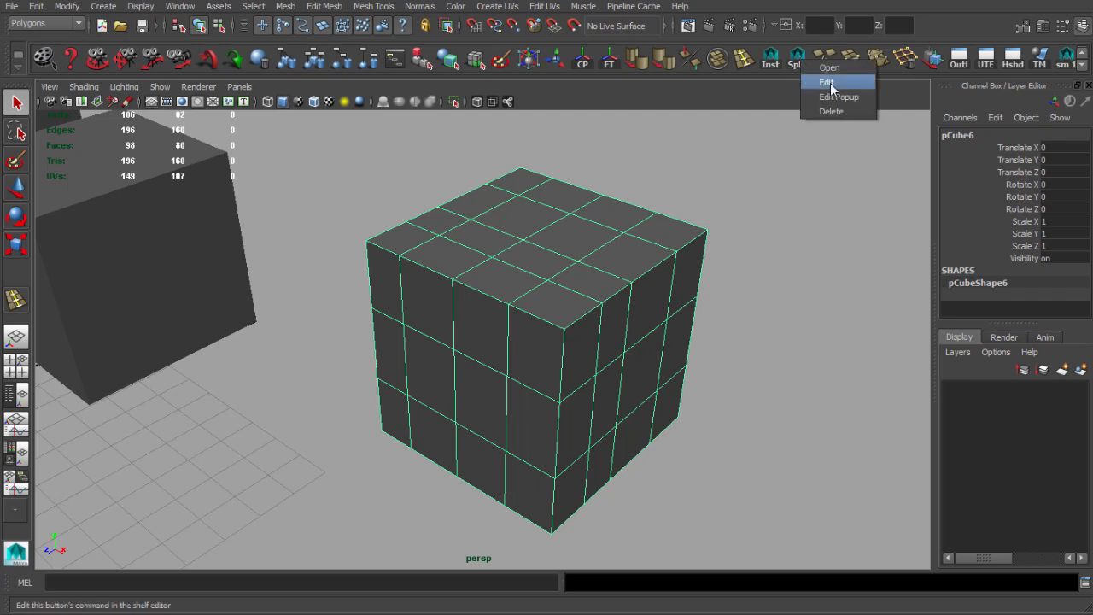
left_click(841, 82)
left_click_drag(505, 96, 501, 68)
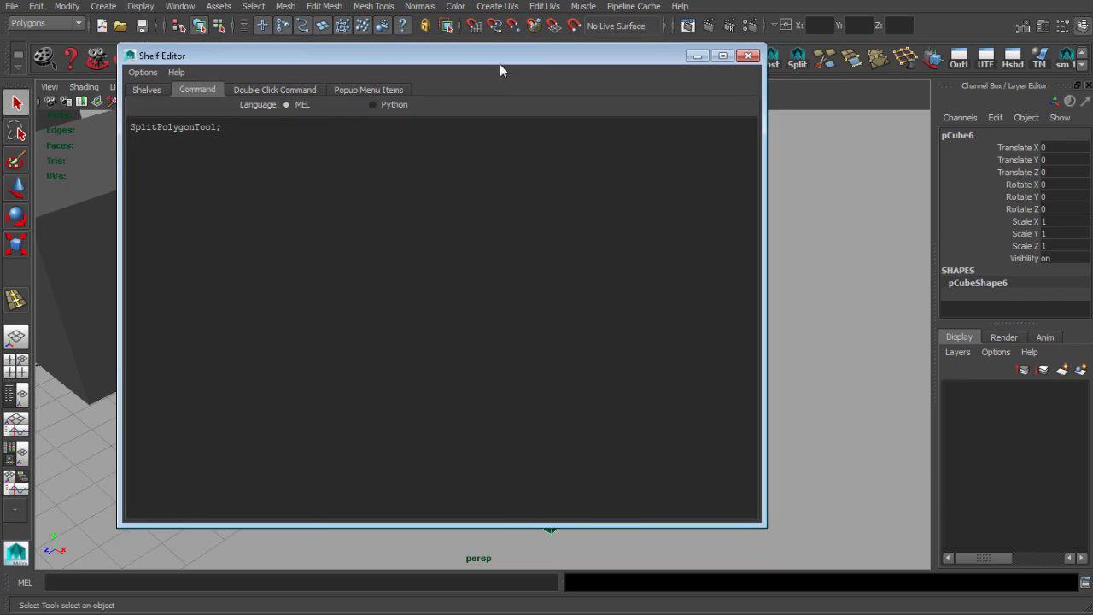
left_click(237, 127)
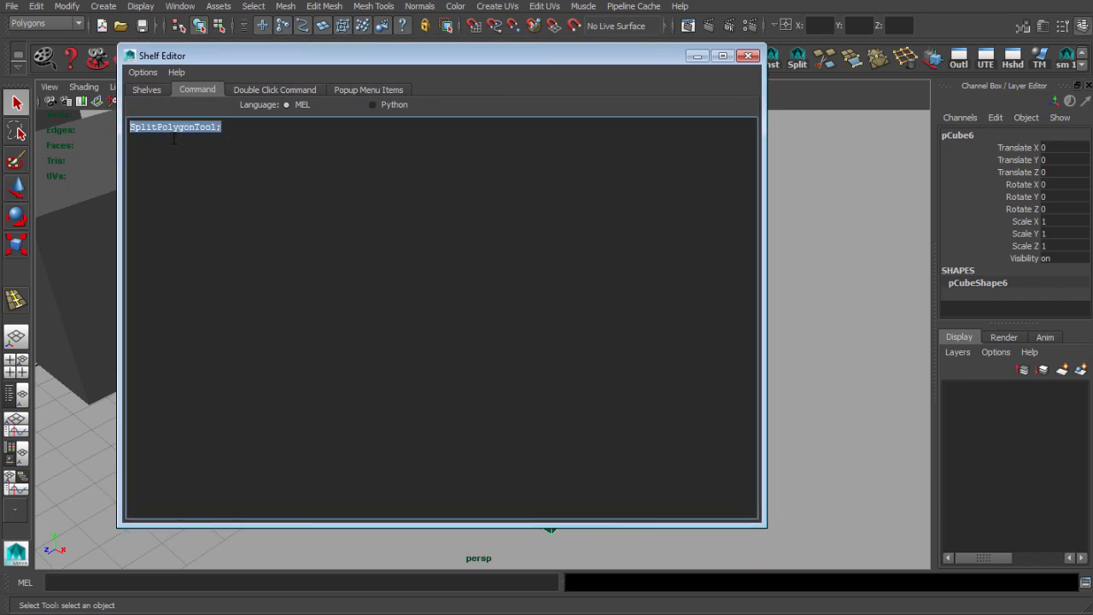
left_click_drag(231, 128, 137, 126)
Move the Shelf Editor aside and look through the available mesh tools for the split polygon command
left_click_drag(372, 49, 492, 182)
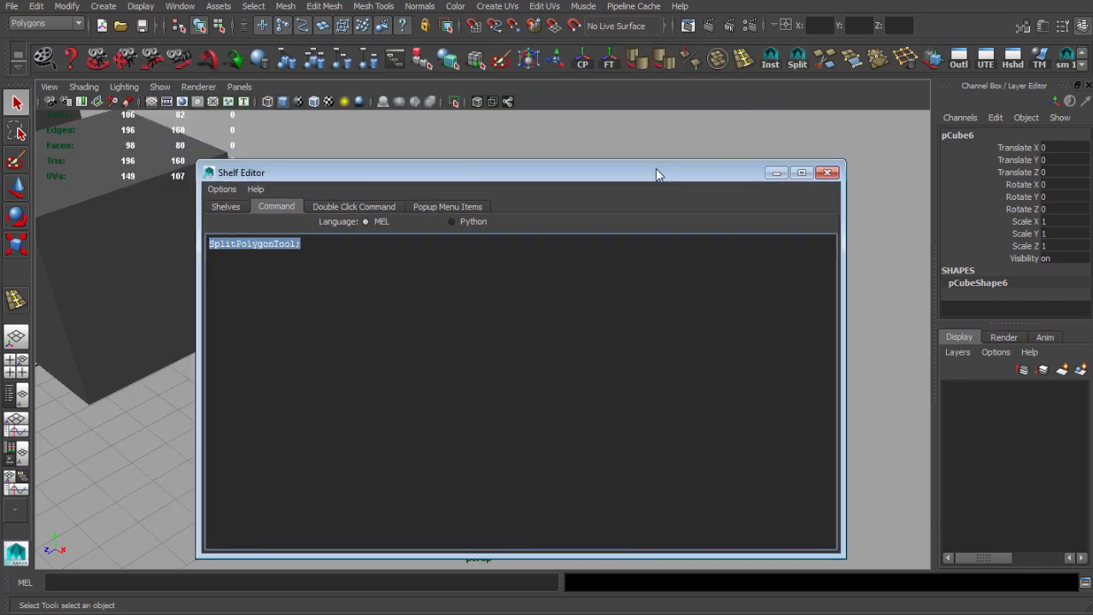
left_click_drag(655, 168, 662, 147)
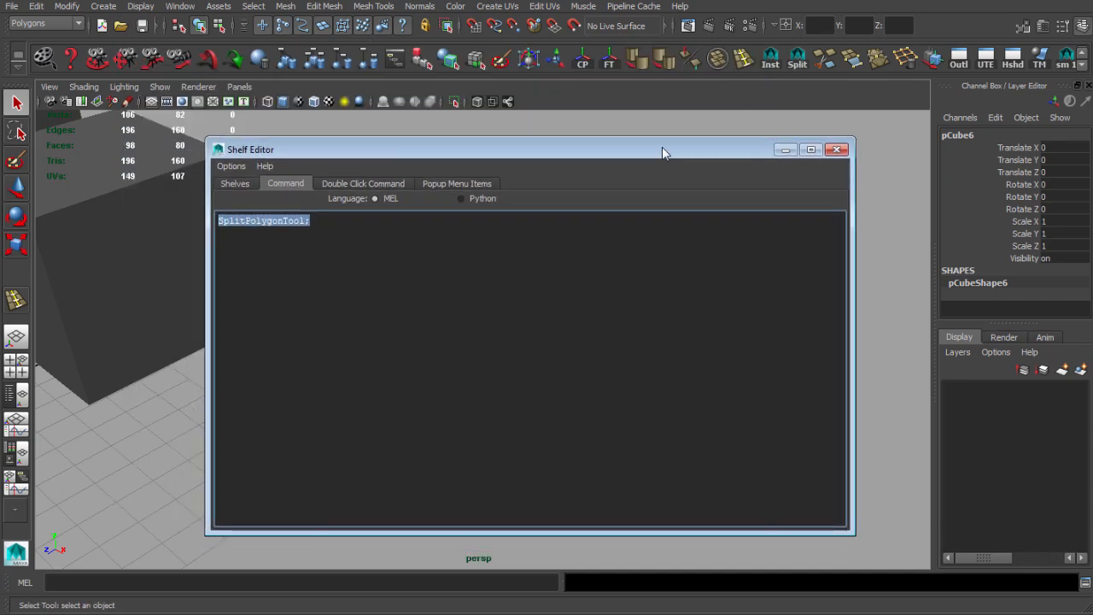
left_click(374, 7)
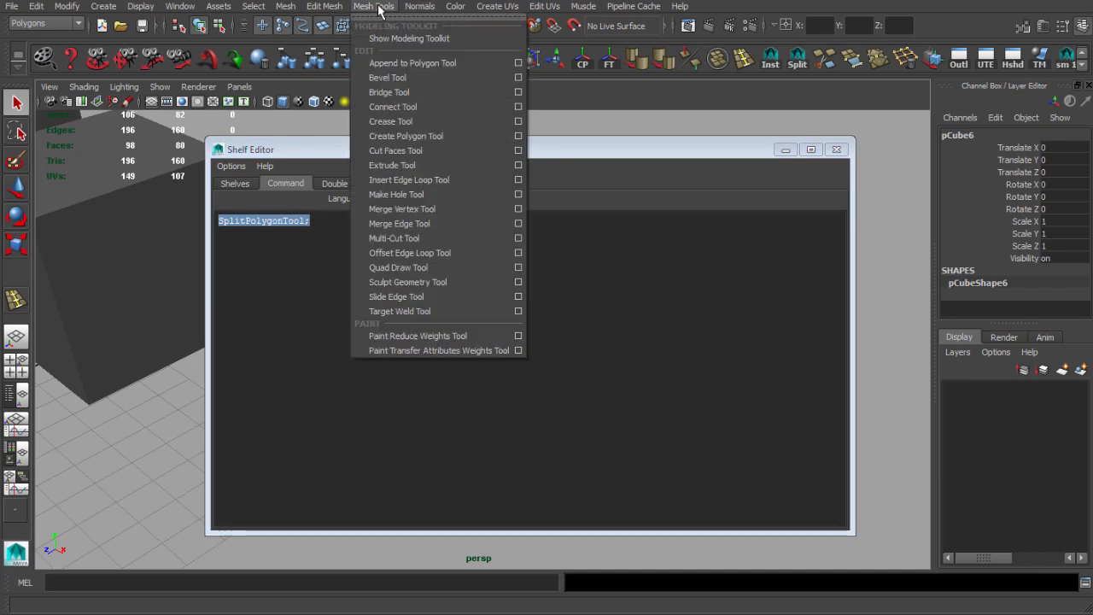
left_click(446, 1)
Narrow the Shelf Editor window and place it beside the subdivided cube
left_click_drag(580, 155, 481, 166)
left_click_drag(553, 169, 527, 171)
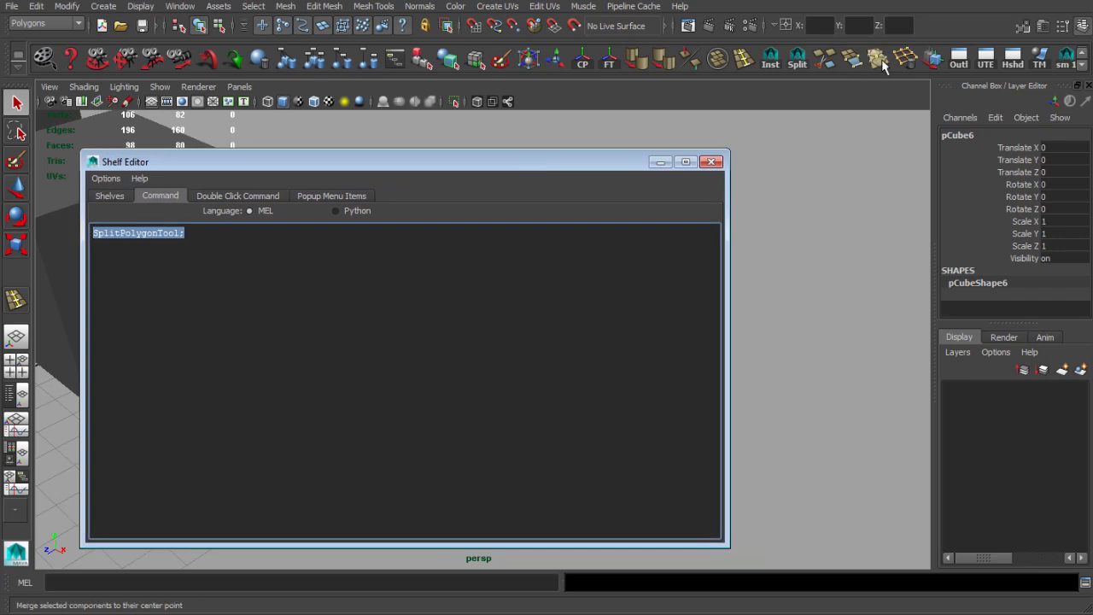
left_click_drag(721, 147, 445, 141)
left_click_drag(330, 163, 287, 176)
Activate the polygon split tool and start a cut from the cube's top face over its front corner onto the adjacent side face
middle_click_drag(526, 243, 606, 249, "alt")
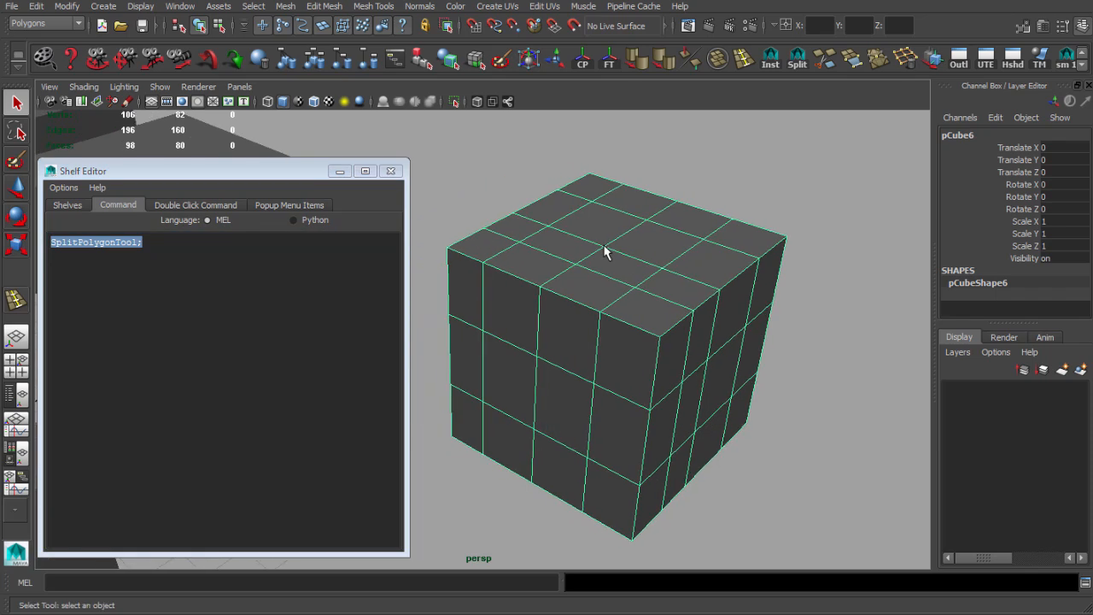
right_click_drag(605, 248, 632, 229, "alt")
left_click_drag(632, 229, 609, 229, "alt")
left_click(829, 66)
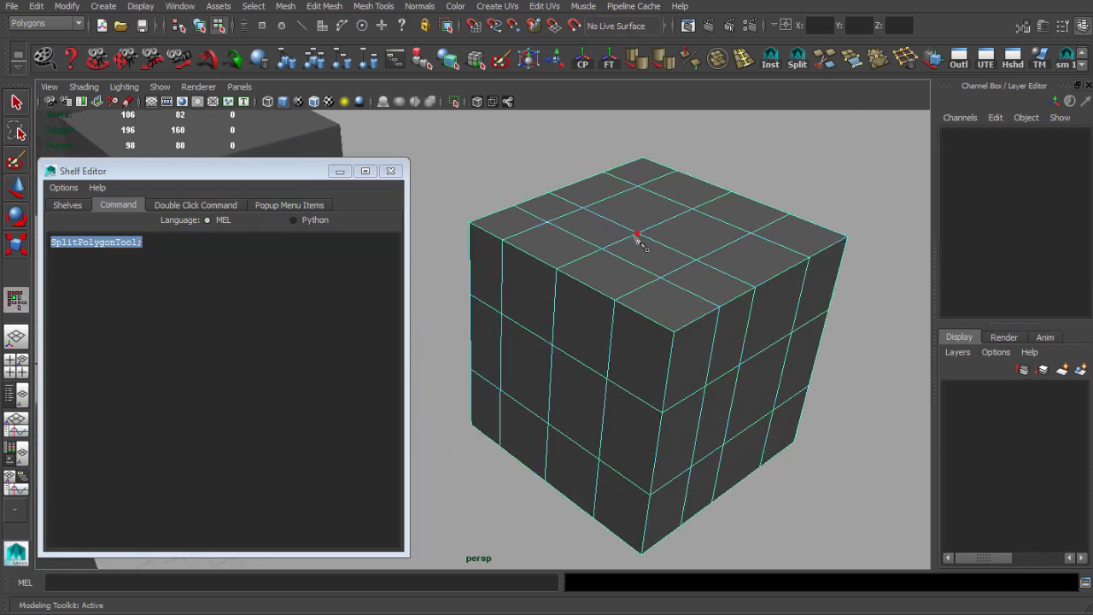
left_click(660, 278)
left_click_drag(705, 355, 686, 396, "alt")
left_click(690, 401)
middle_click_drag(690, 401, 690, 311, "alt")
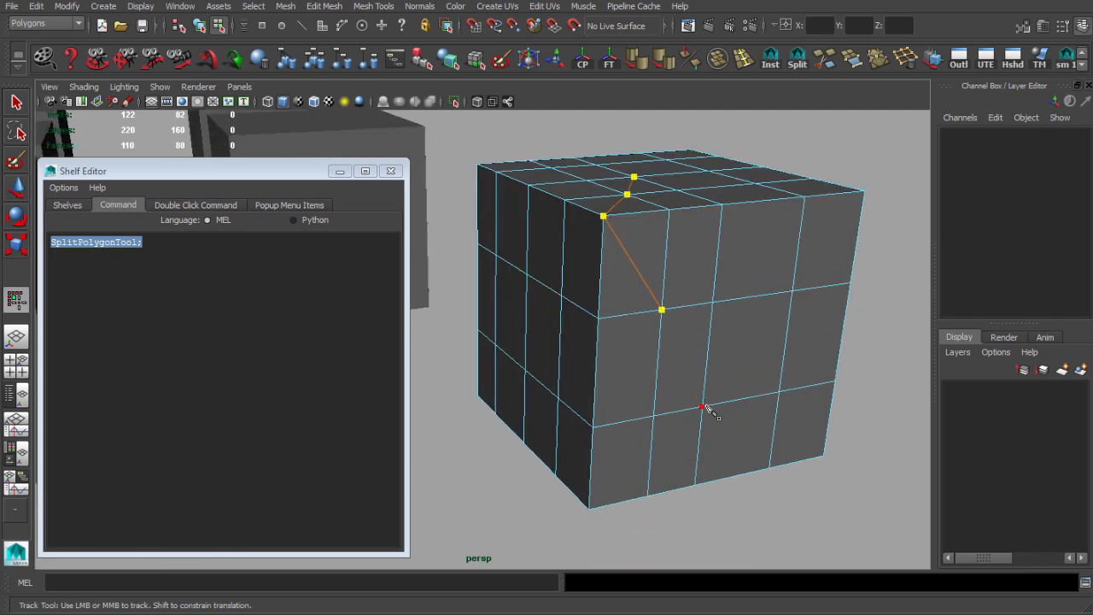
Continue the cut through the side face's vertices and back across the top face to its starting vertex, and complete it
left_click(792, 293)
left_click(720, 207)
left_click_drag(726, 215, 777, 239, "alt")
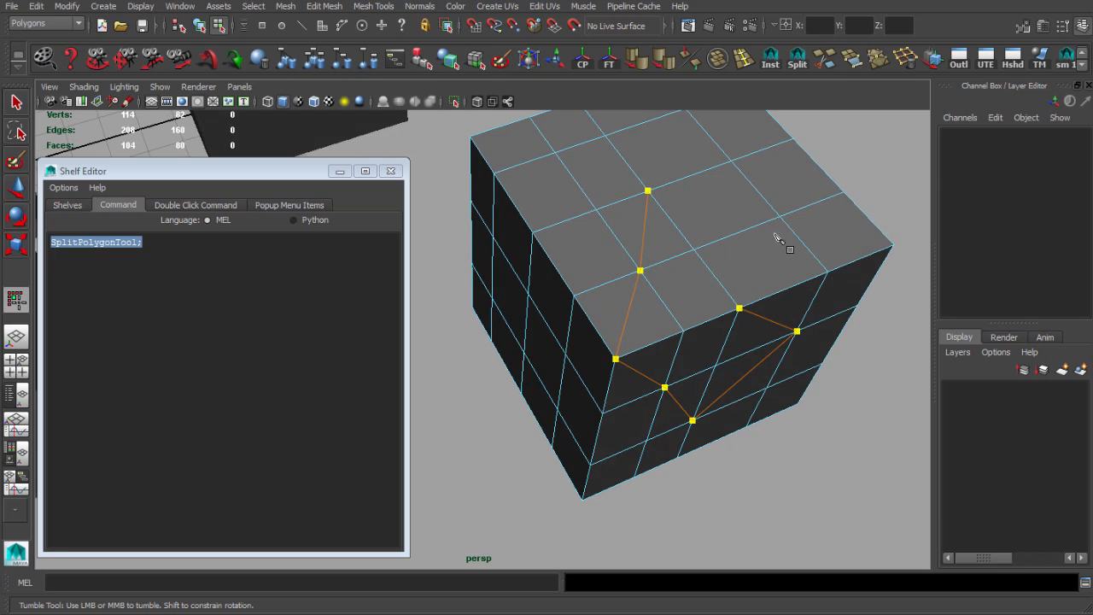
left_click(779, 219)
key("Return")
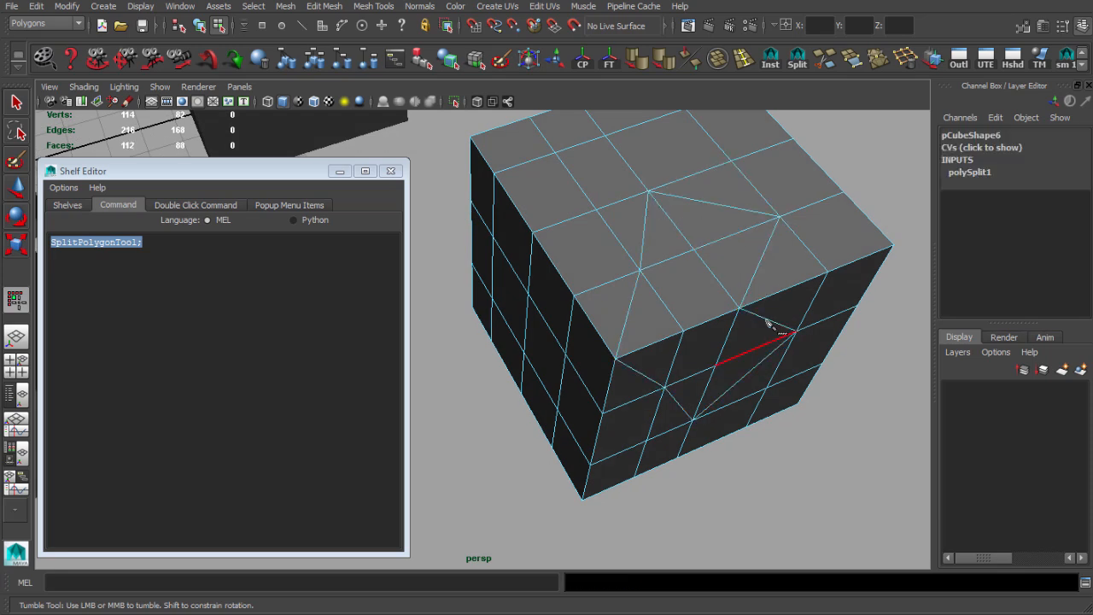
left_click_drag(763, 319, 637, 338, "alt")
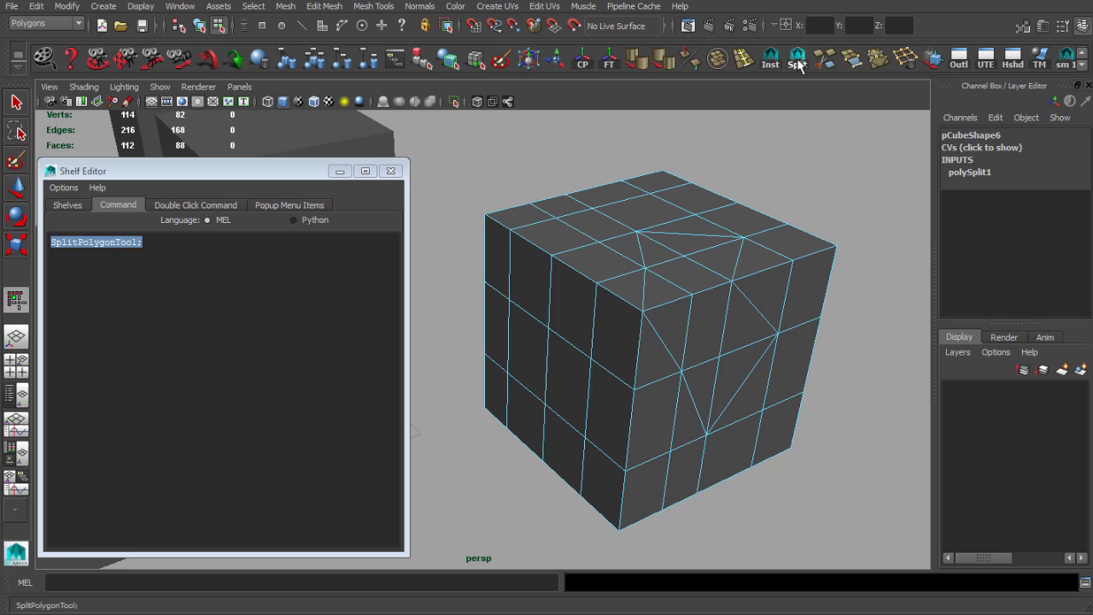
left_click(793, 261)
left_click_drag(781, 277, 763, 259, "alt")
middle_click_drag(763, 258, 769, 246, "alt")
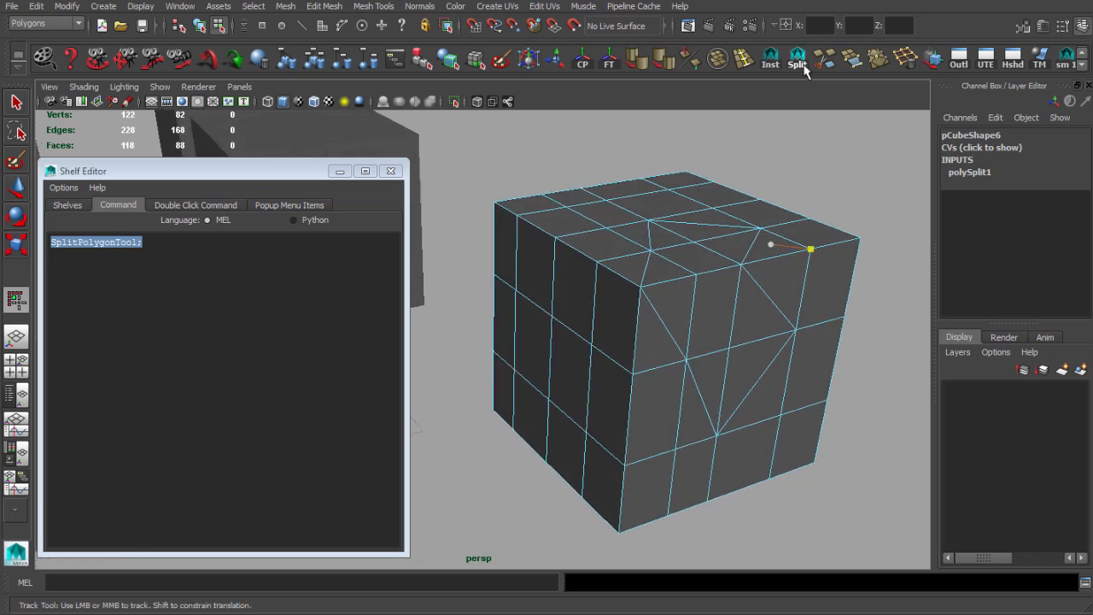
left_click(802, 68)
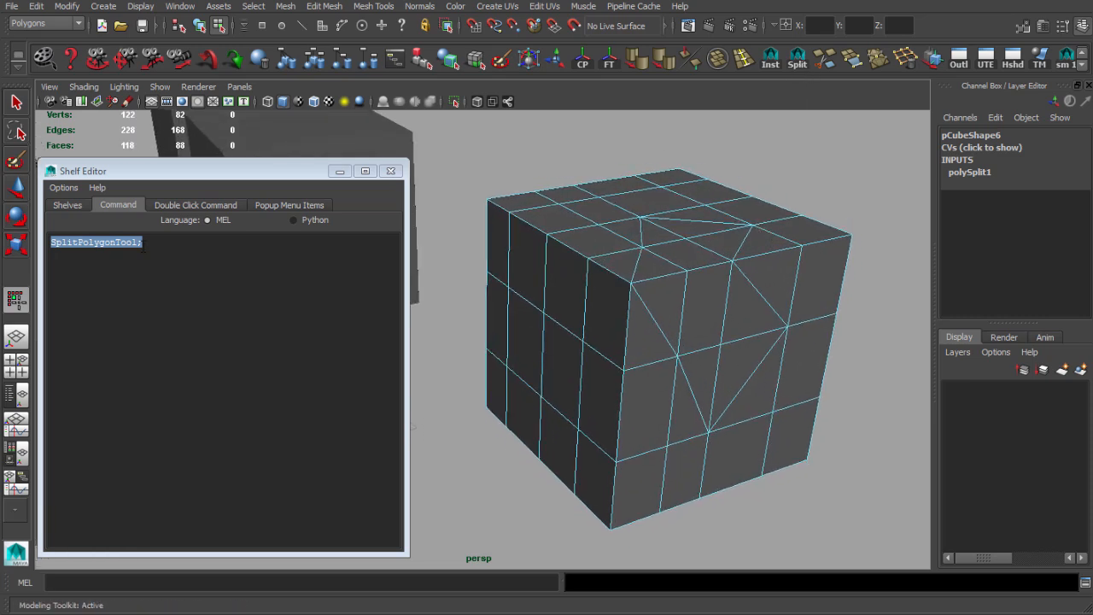
Copy the SplitPolygonTool; line from the Shelf Editor and run it from the MEL command line
left_click(192, 241)
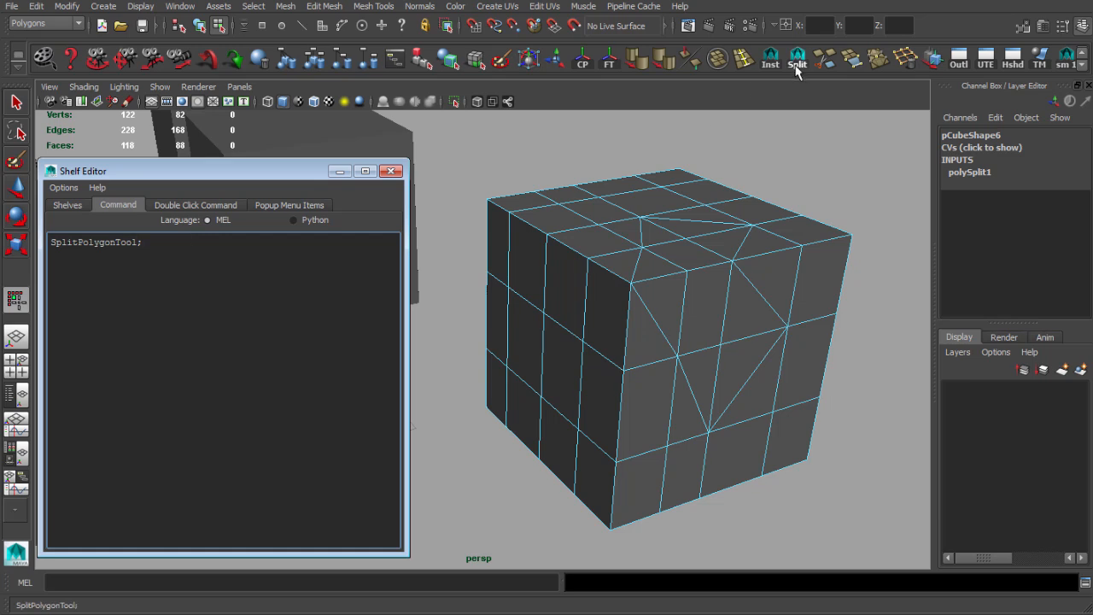
left_click_drag(158, 247, 5, 248)
left_click_drag(158, 175, 166, 152)
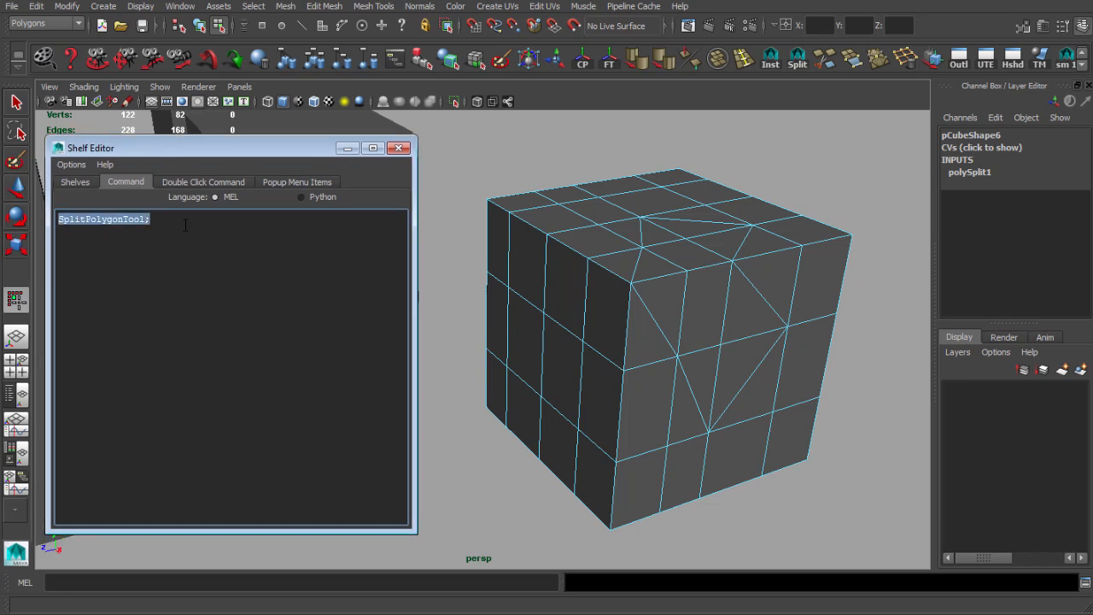
left_click(64, 581)
key("Return")
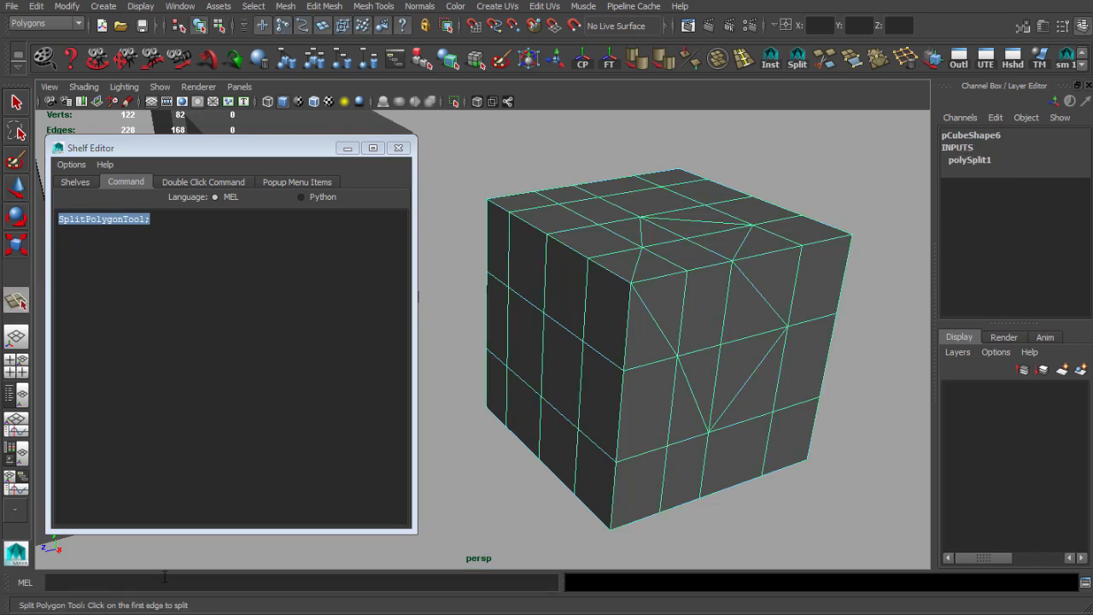
Split the cube's uncut side face with a closed diamond-shaped cut through four grid vertices and exit the Split Polygon Tool
left_click_drag(651, 251, 637, 263, "alt")
scroll(637, 263, "up", 2)
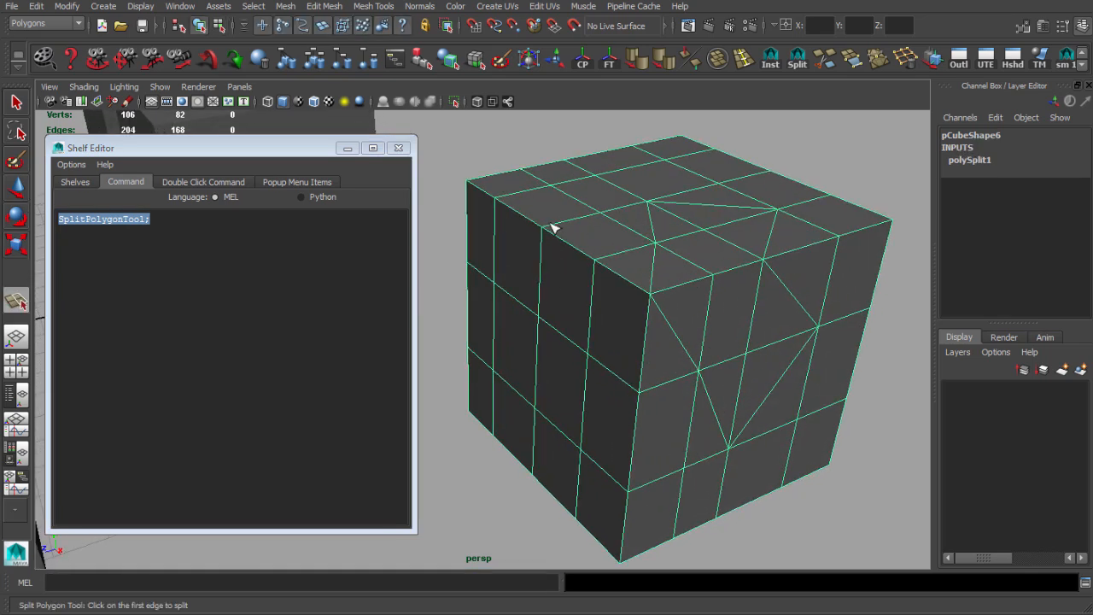
left_click(544, 225)
left_click(588, 352)
left_click_drag(610, 364, 538, 383, "alt")
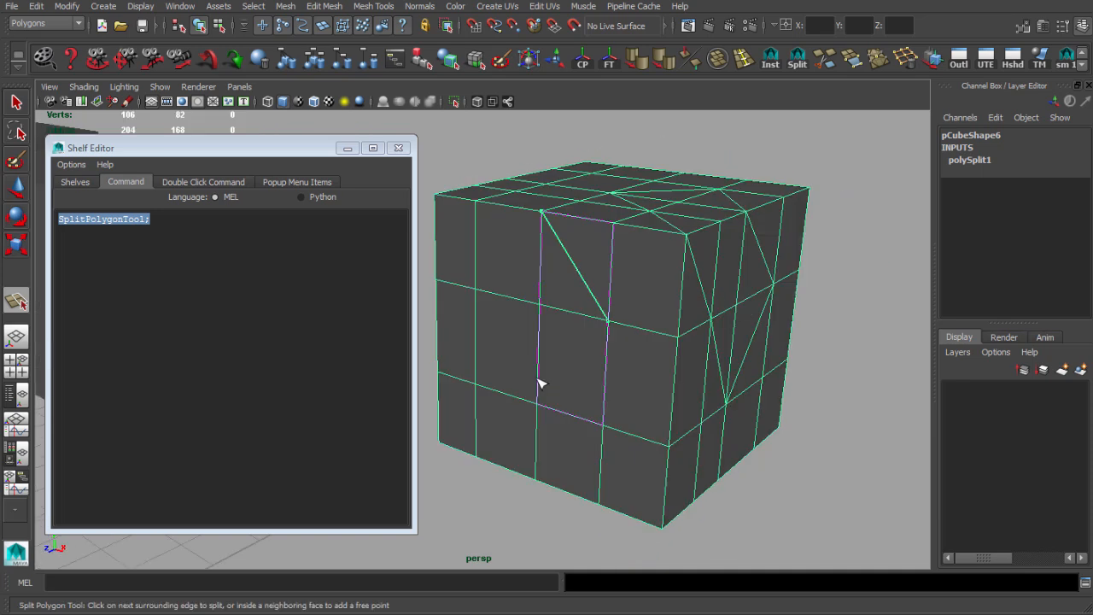
left_click(536, 404)
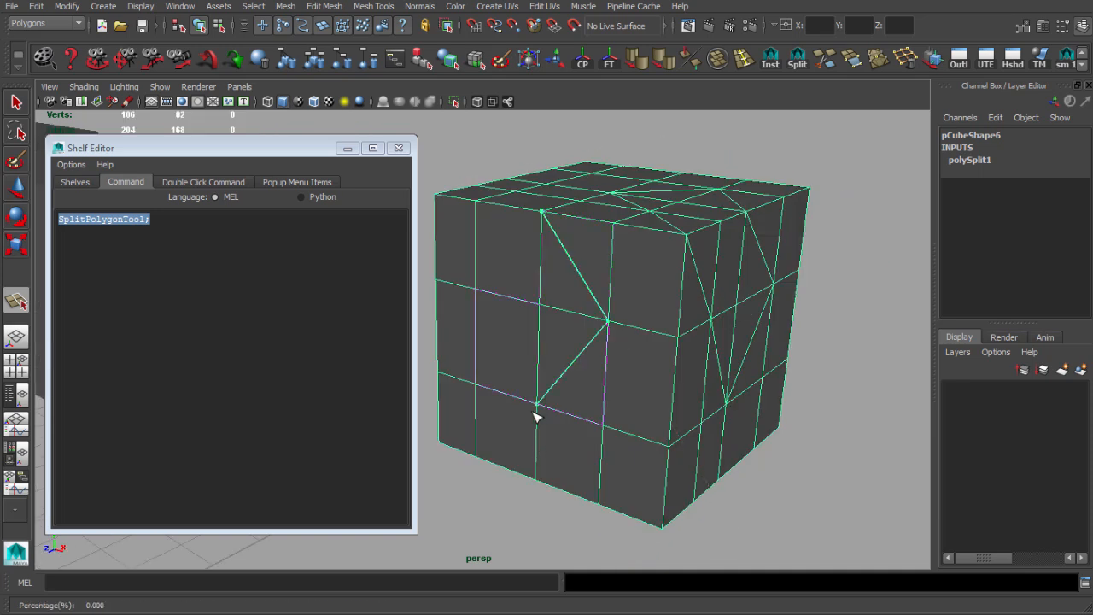
left_click(476, 291)
left_click(542, 210)
key("q")
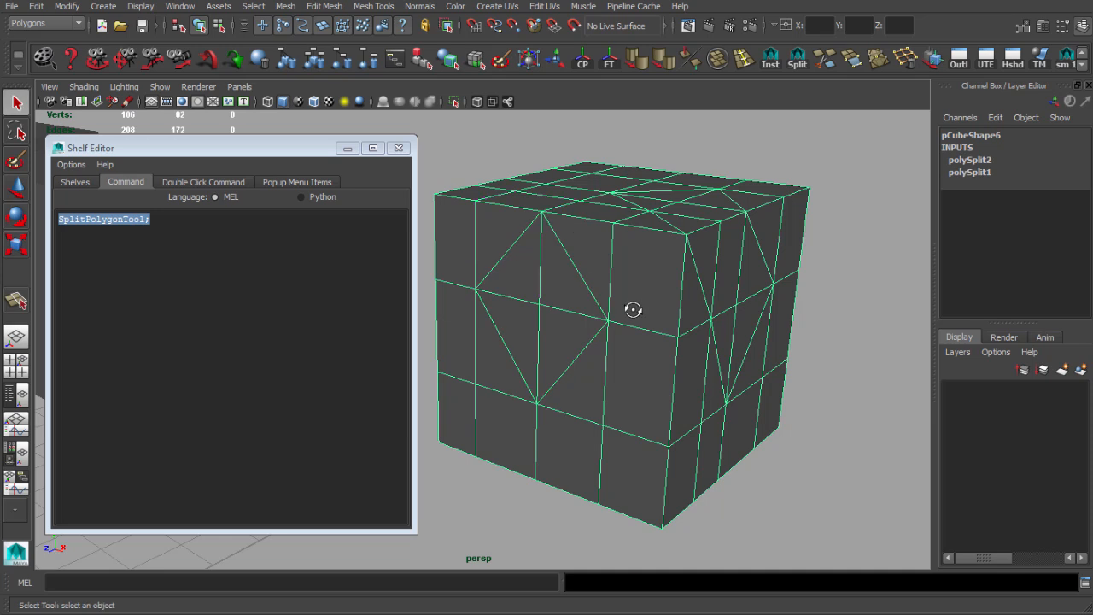
Close the Shelf Editor and reselect the split cube as an object
left_click_drag(629, 309, 683, 282, "alt")
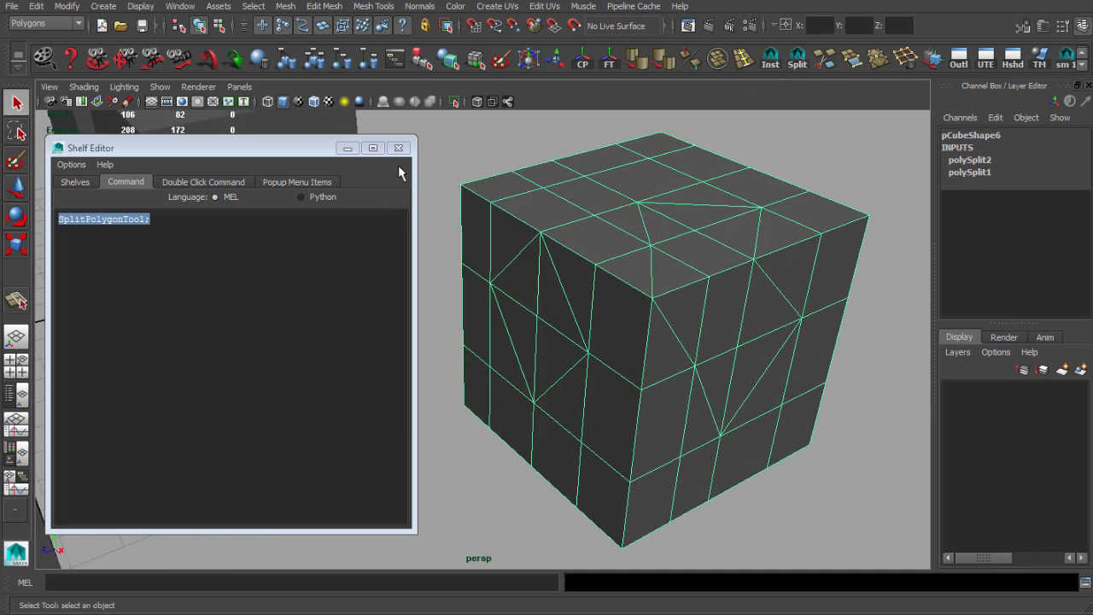
left_click(398, 147)
left_click_drag(537, 244, 550, 312, "alt")
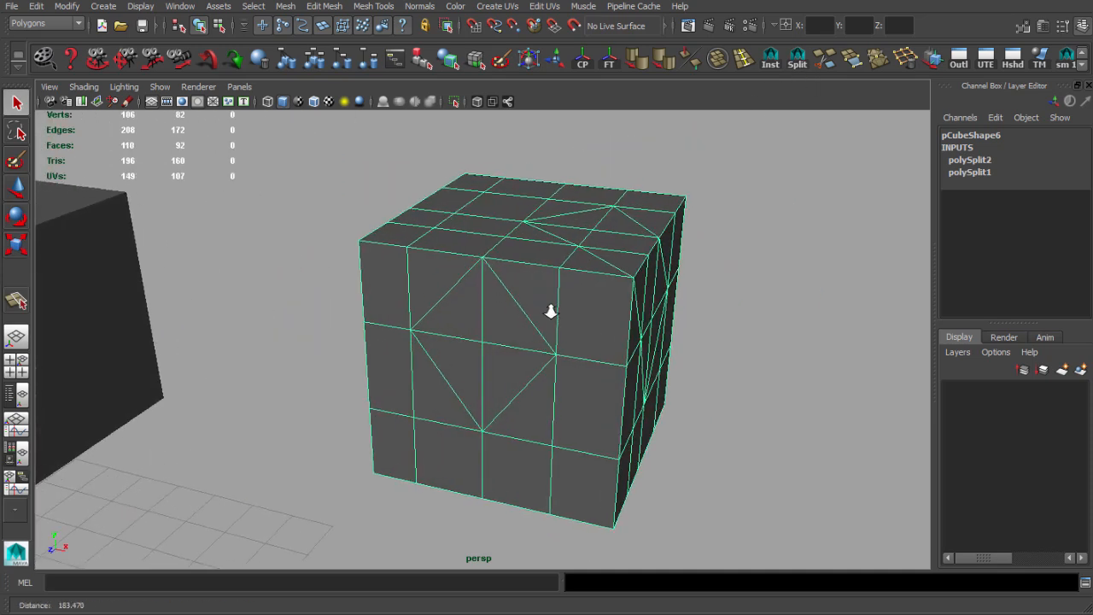
right_click_drag(550, 312, 512, 311, "alt")
left_click_drag(512, 312, 461, 266, "alt")
left_click(481, 170)
scroll(500, 273, "down", 2)
middle_click_drag(500, 273, 492, 285, "alt")
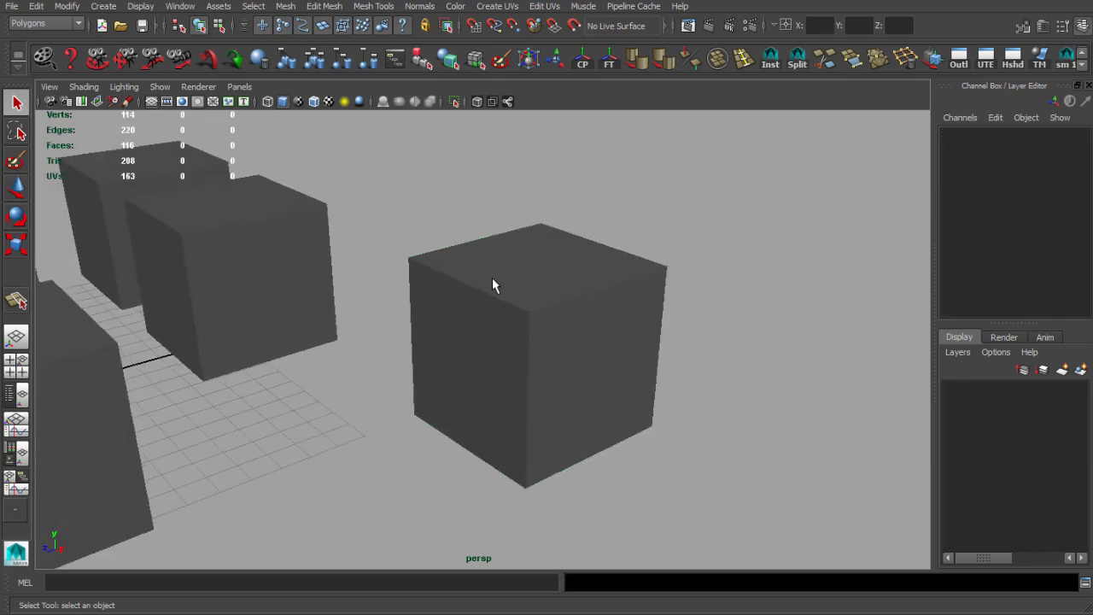
left_click(493, 284)
right_click_drag(493, 284, 561, 323, "alt")
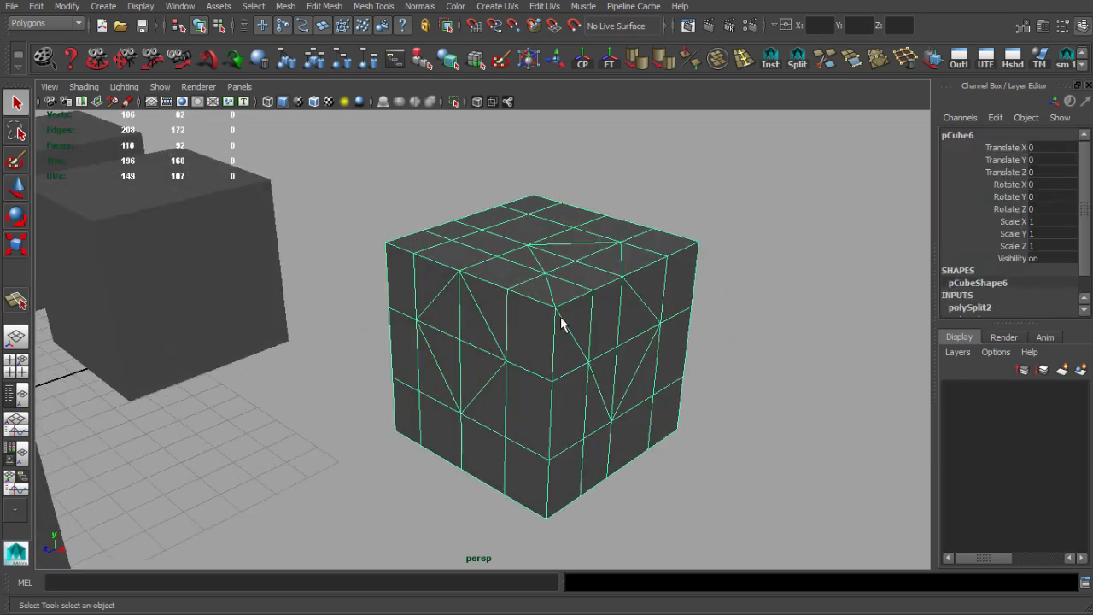
Open the Inst shelf command in the Shelf Editor, highlight its line "instance; scale -r -1 1 1;", and close the editor
scroll(373, 271, "down", 4)
middle_click_drag(373, 271, 547, 273, "alt")
left_click_drag(547, 273, 479, 290, "alt")
middle_click_drag(479, 290, 543, 294, "alt")
left_click_drag(543, 295, 554, 300, "alt")
right_click(771, 62)
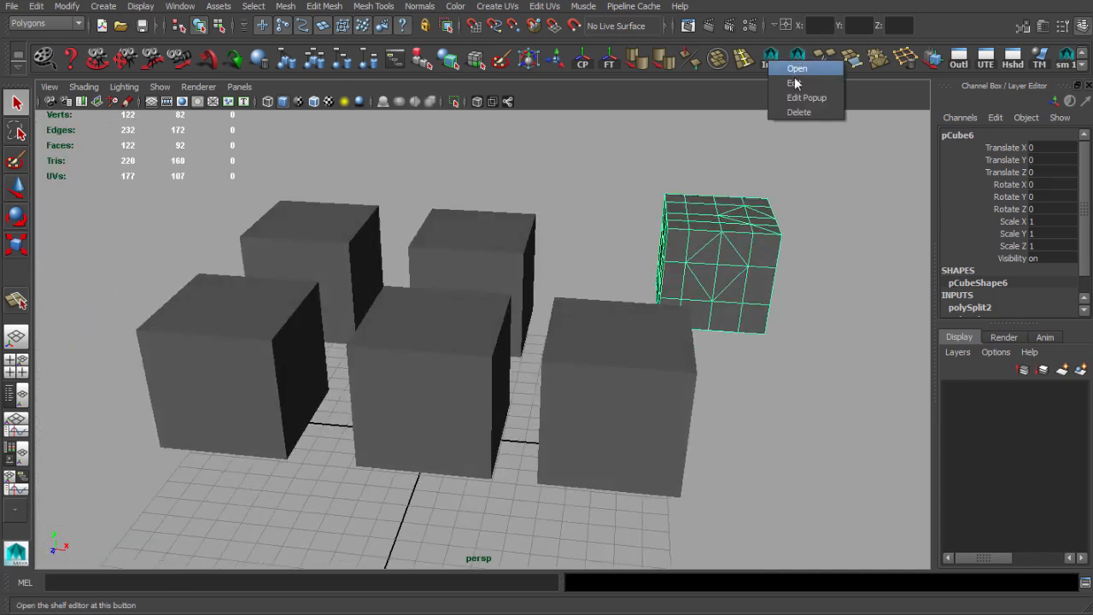
left_click(804, 82)
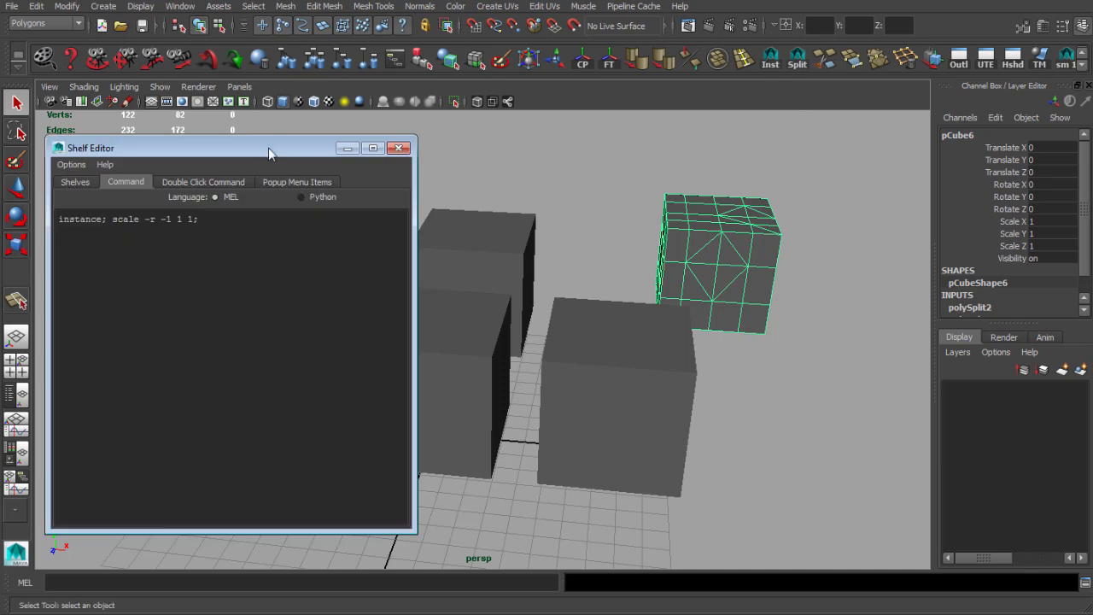
left_click_drag(269, 148, 724, 124)
left_click_drag(666, 196, 497, 202)
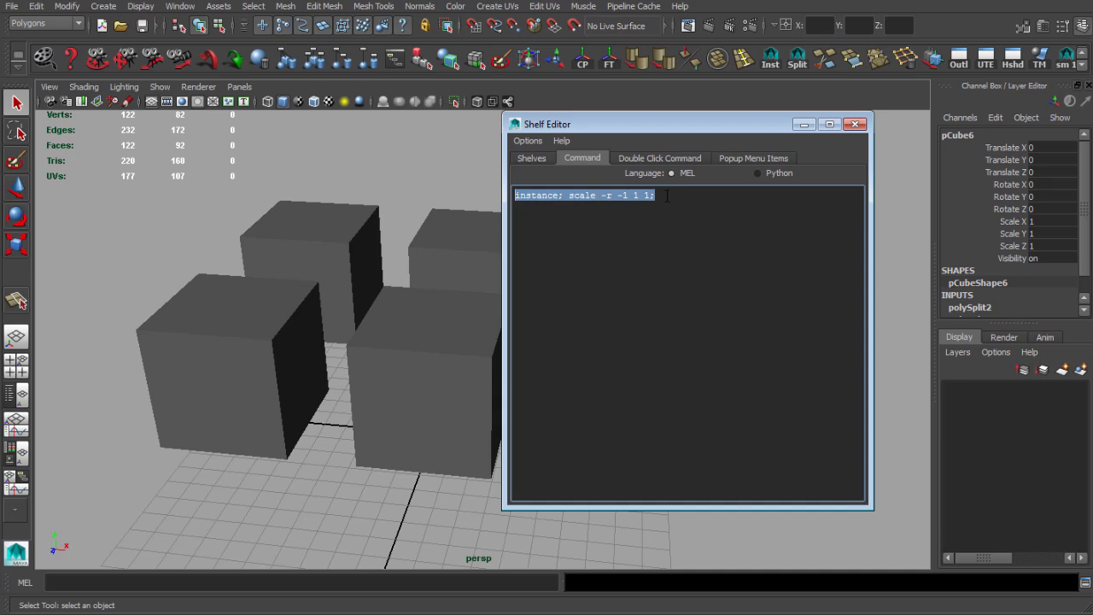
left_click_drag(670, 198, 498, 198)
left_click(680, 197)
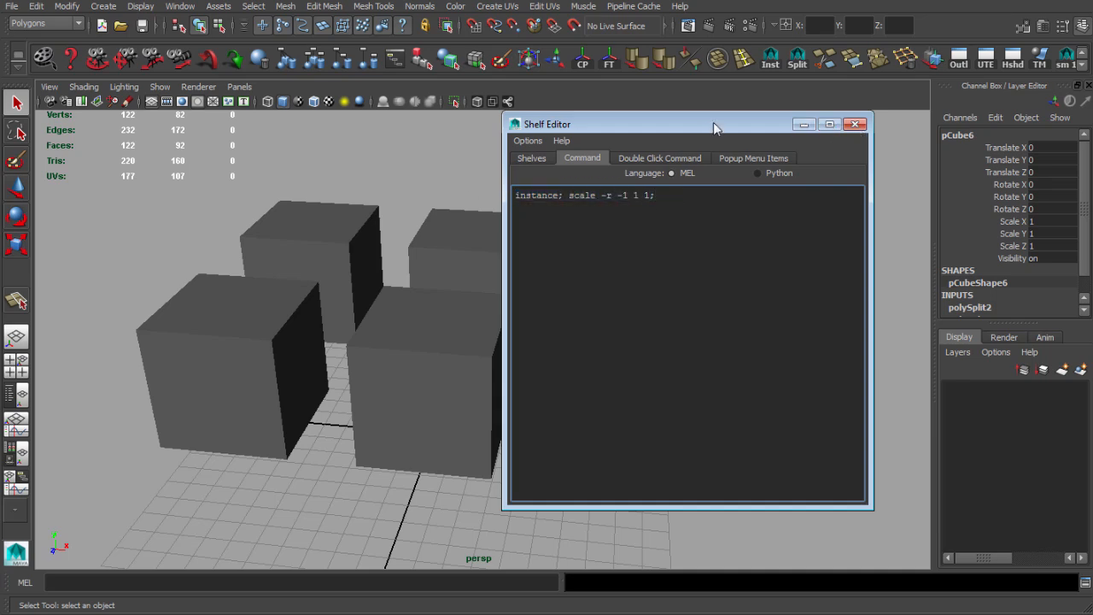
left_click_drag(712, 122, 776, 148)
left_click(916, 152)
Insert a vertical edge loop through the middle of the cube at the grid centre and exit the tool
left_click_drag(512, 332, 480, 343, "alt")
left_click(478, 344)
right_click_drag(481, 343, 505, 360, "alt")
middle_click_drag(505, 360, 551, 326, "alt")
left_click_drag(550, 326, 522, 329, "alt")
right_click_drag(523, 328, 552, 333, "alt")
middle_click_drag(551, 332, 538, 354, "alt")
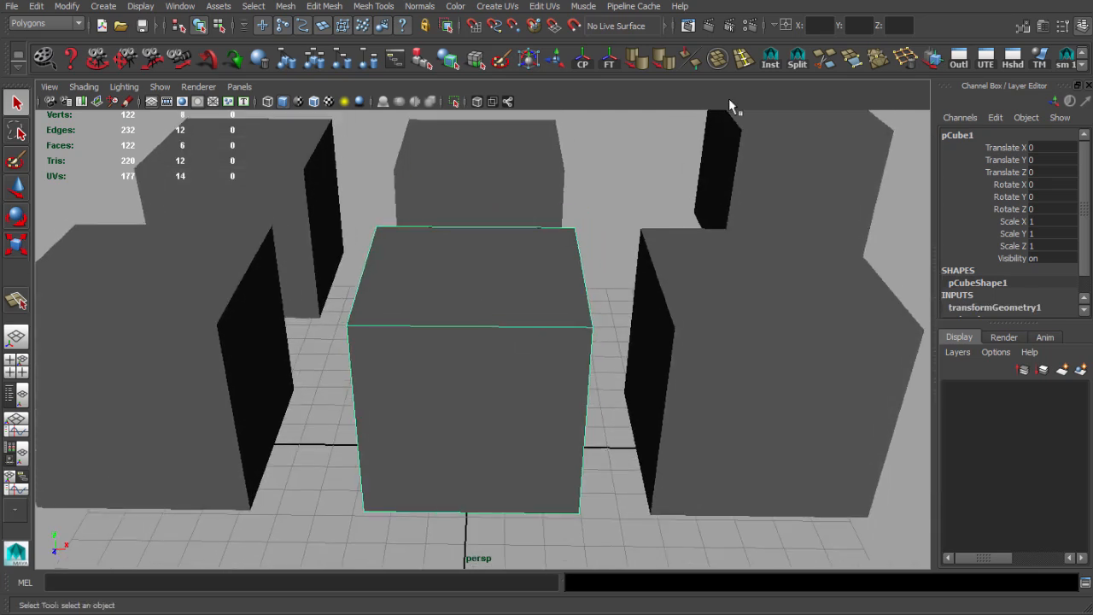
left_click(742, 58)
left_click_drag(503, 319, 475, 257, "alt")
key("q")
Delete the faces on the negative X half of the centre cube
right_click_drag(500, 308, 500, 325)
left_click_drag(376, 242, 473, 418)
key("Delete")
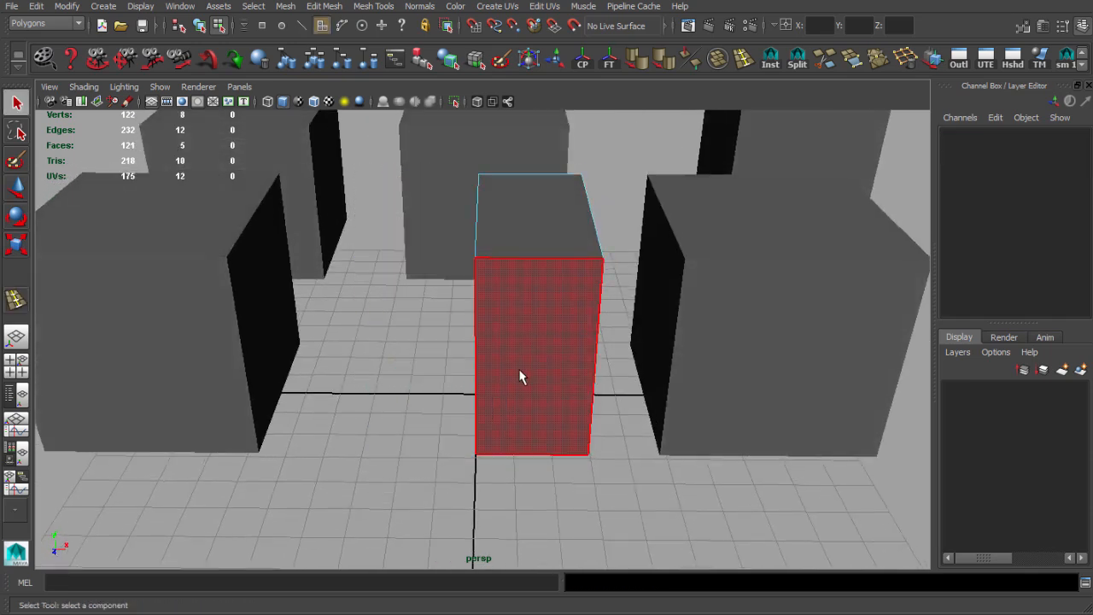
Return the half cube to object mode and delete its construction history
right_click_drag(518, 372, 518, 299)
key("alt+shift+d")
left_click_drag(518, 300, 486, 278, "alt")
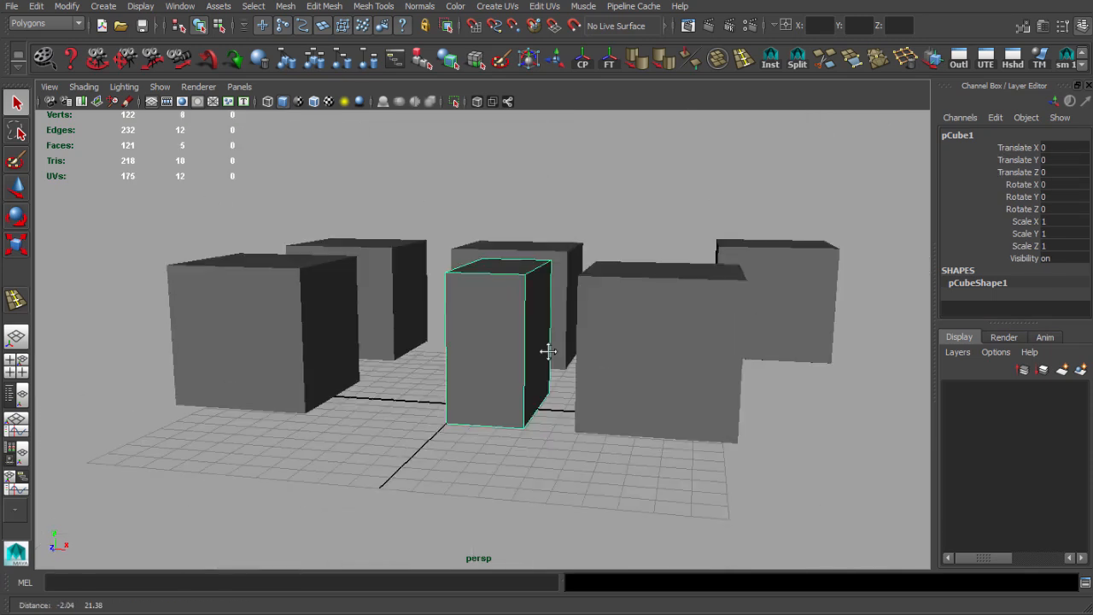
left_click_drag(549, 351, 504, 363, "alt")
right_click_drag(504, 363, 538, 375, "alt")
left_click_drag(538, 384, 574, 353, "alt")
Move the half cube's outer top vertices inward and down and its outer bottom vertices inward, and return to object mode
right_click_drag(570, 304, 544, 269)
left_click_drag(549, 243, 590, 285)
key("w")
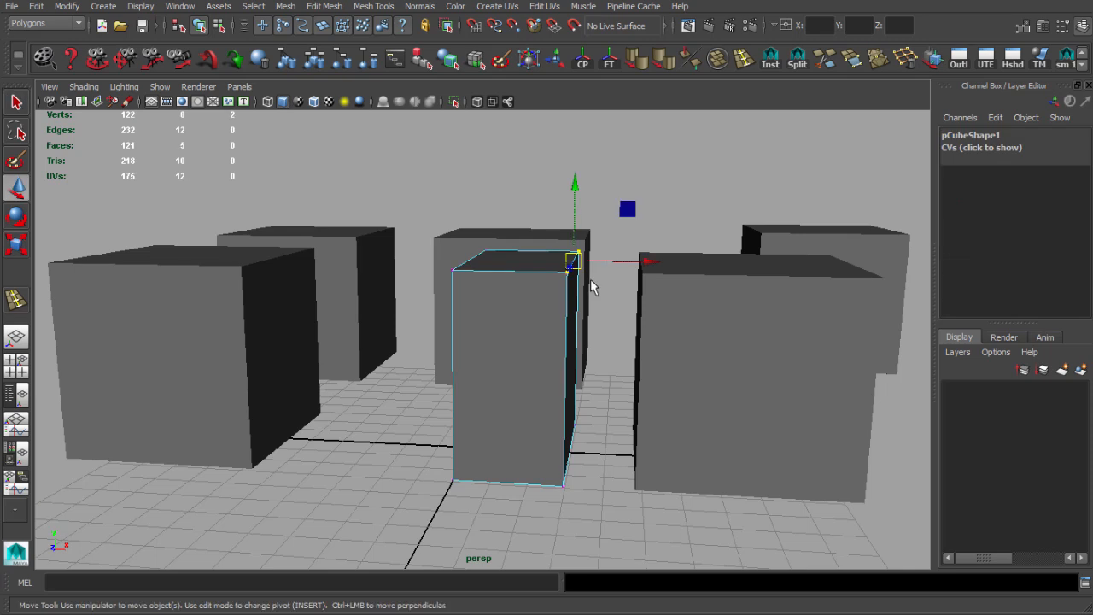
left_click_drag(624, 211, 589, 239)
left_click_drag(595, 388, 590, 353, "alt")
left_click_drag(555, 395, 597, 435)
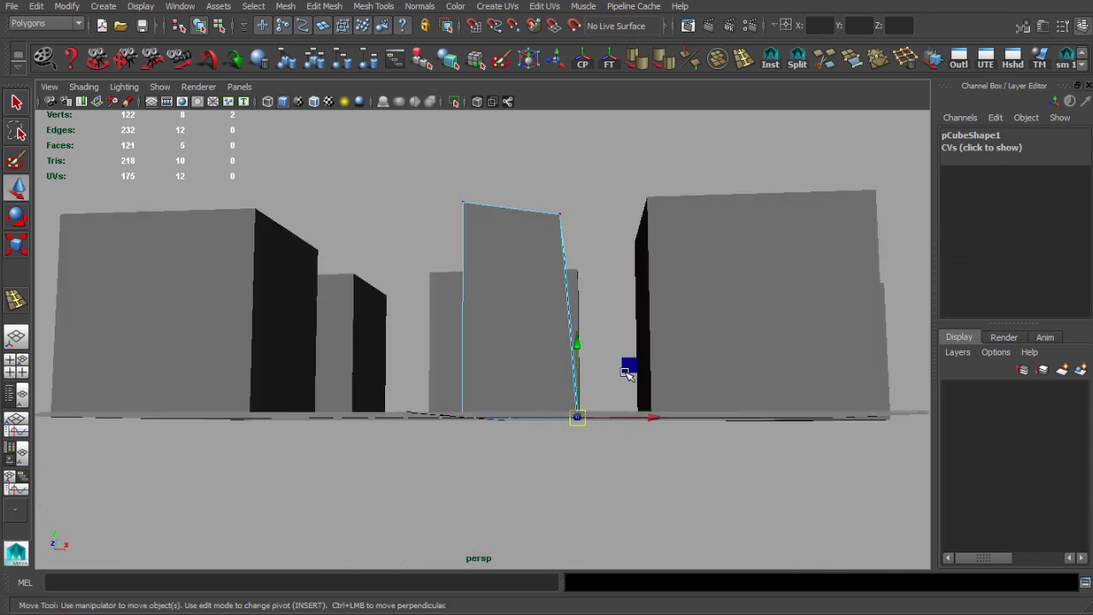
left_click_drag(627, 368, 512, 373)
key("q")
key("F8")
Create a mirrored instance of the half cube with the Inst shelf command
left_click_drag(529, 334, 570, 335, "alt")
key("w")
left_click(772, 64)
scroll(459, 356, "up", 5)
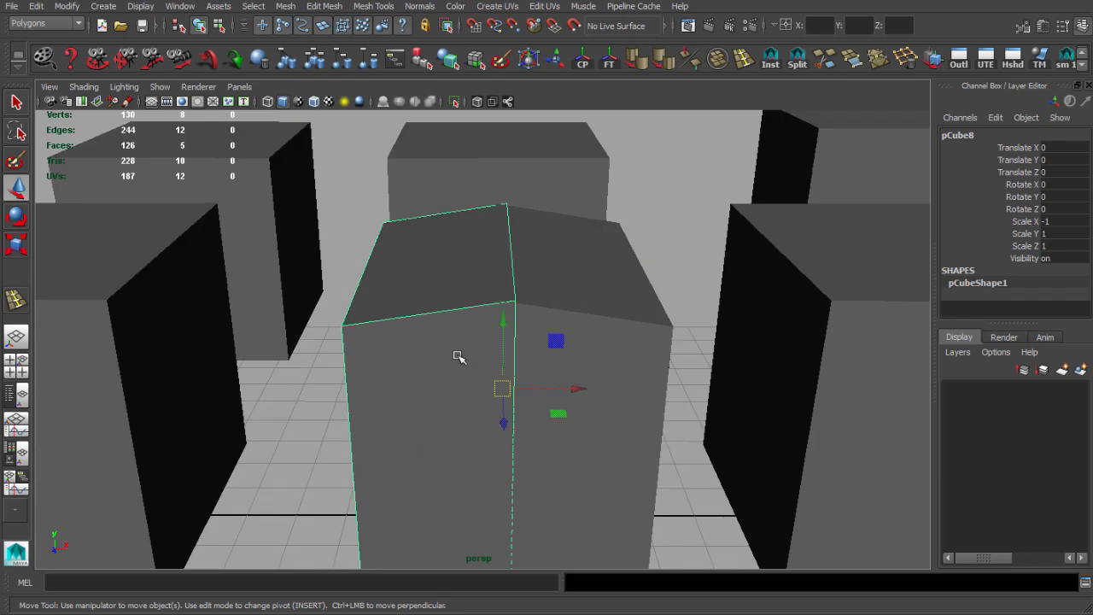
scroll(458, 356, "down", 5)
scroll(464, 344, "up", 5)
scroll(466, 358, "down", 4)
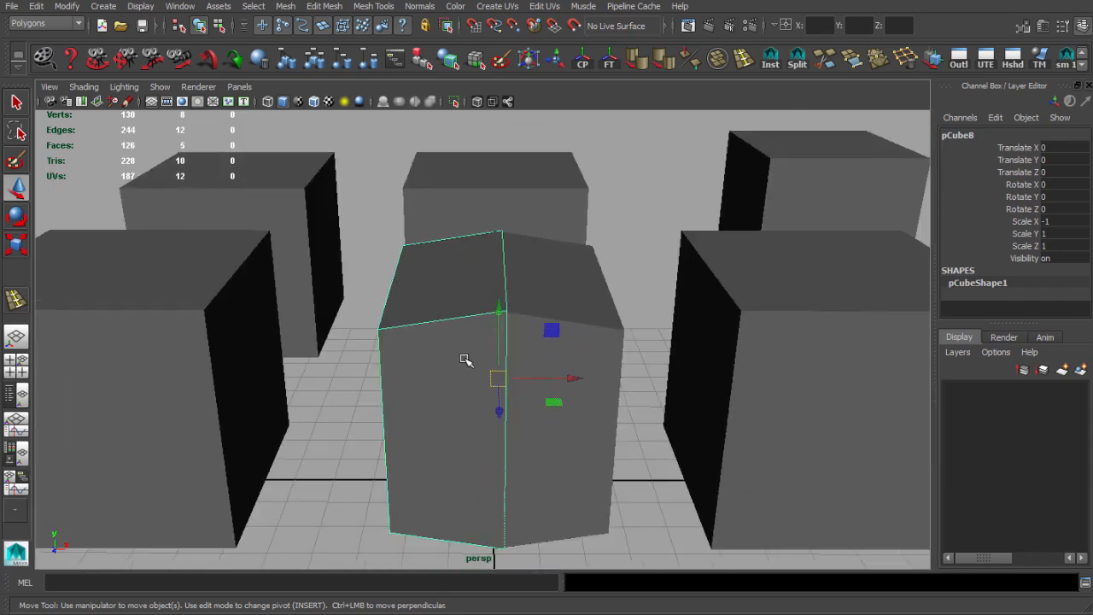
Delete the mirrored instance and select the remaining half cube
left_click_drag(466, 304, 457, 327, "alt")
key("Delete")
left_click_drag(466, 391, 586, 408, "alt")
left_click(522, 384)
scroll(595, 410, "up", 3)
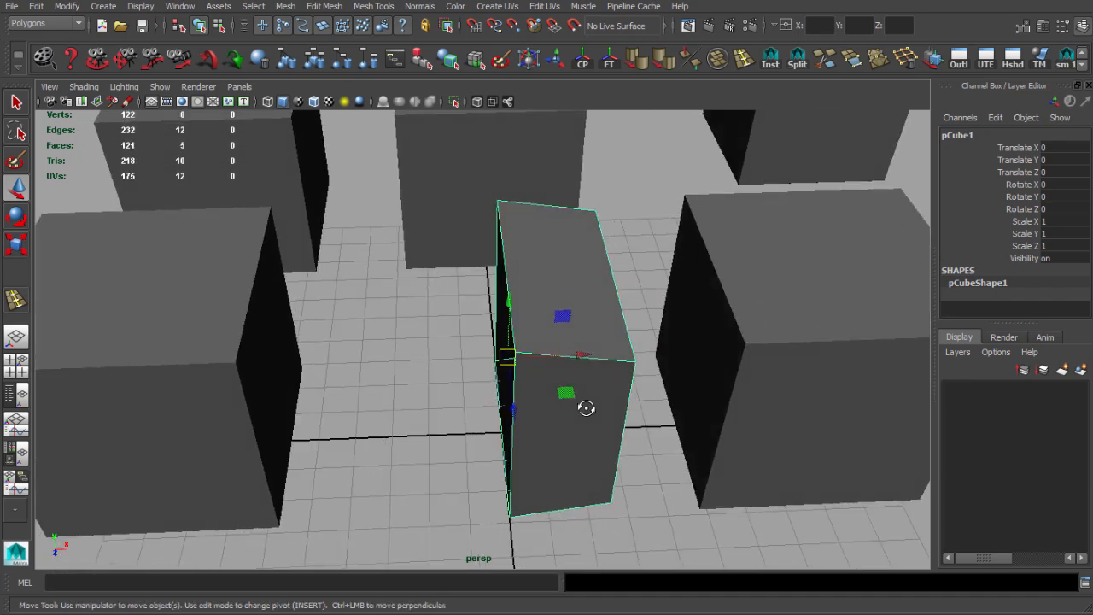
Edit the half cube's pivot with grid snapping and create an X-mirrored instance with the Inst shelf command
key("Insert")
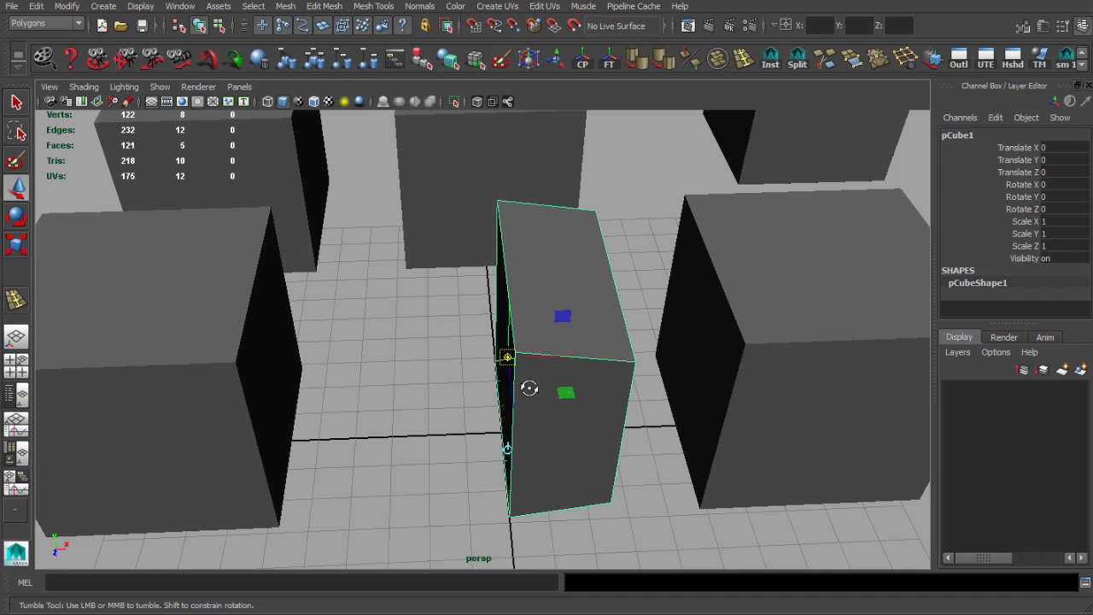
left_click_drag(529, 388, 546, 463, "alt")
key("x")
left_click(770, 57)
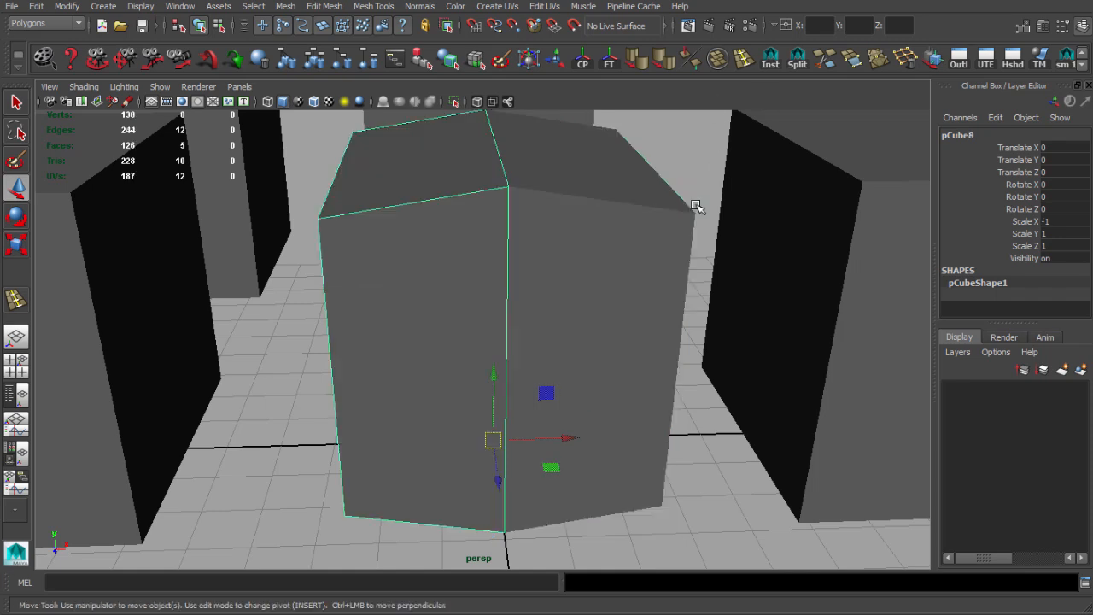
Select the outer top edge of the original half cube and move it slightly
left_click_drag(621, 288, 524, 355, "alt")
key("F10")
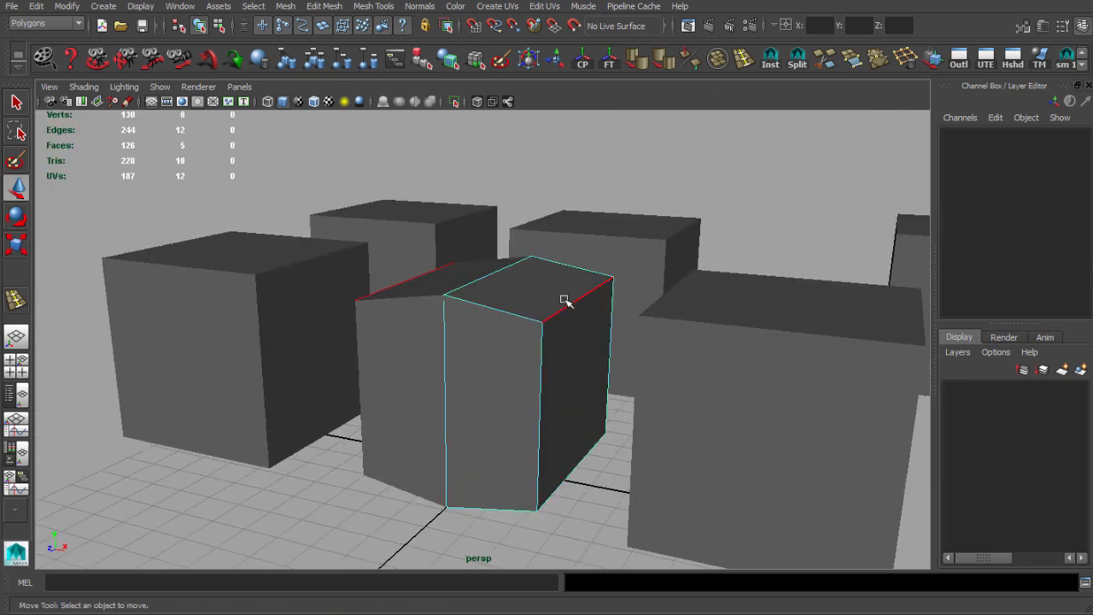
left_click(570, 301)
left_click_drag(569, 302, 553, 314)
left_click_drag(554, 314, 420, 383, "alt")
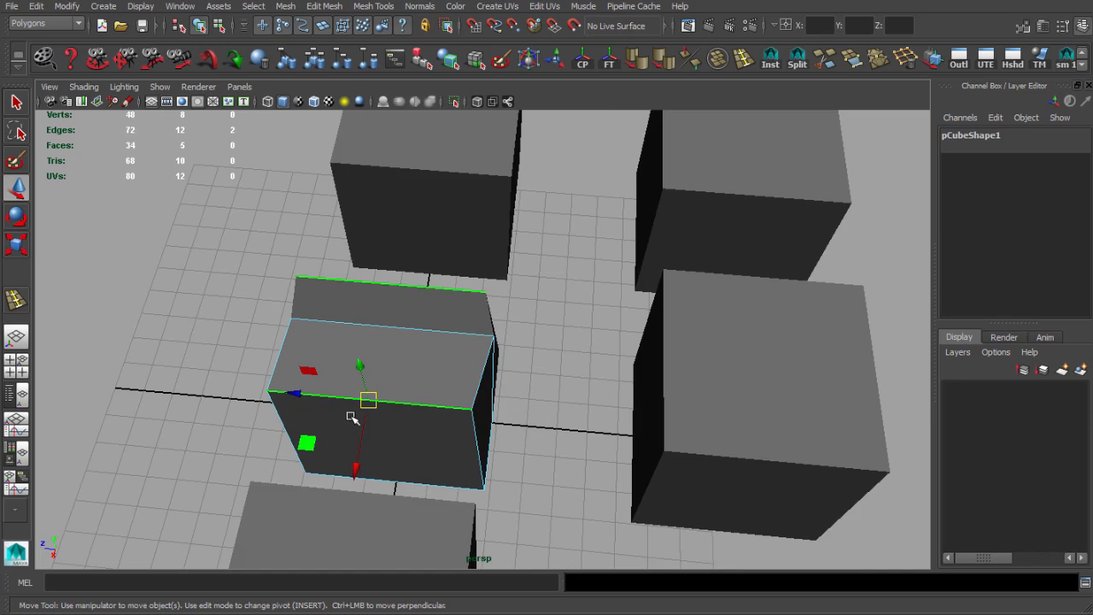
Scale the half cube's outer top edge shorter along Z and move it slightly
key("r")
left_click_drag(306, 394, 337, 399)
key("w")
left_click_drag(368, 397, 369, 395)
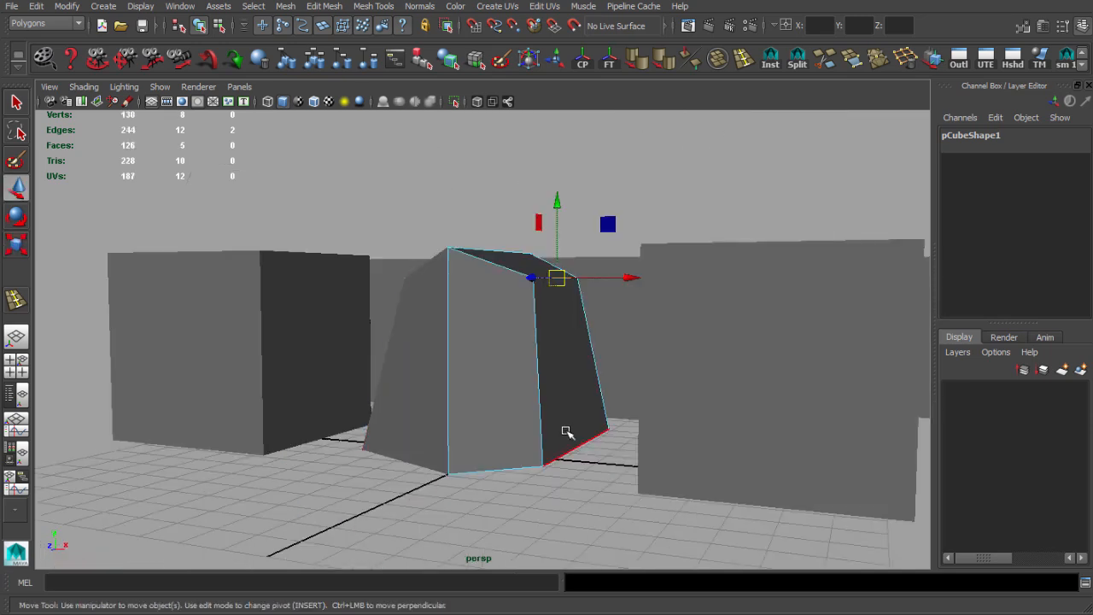
Scale the half cube's outer bottom edge shorter along Z and move it inward along X and up
left_click(576, 448)
key("r")
left_click_drag(559, 457, 544, 443)
key("w")
left_click_drag(646, 454, 615, 449)
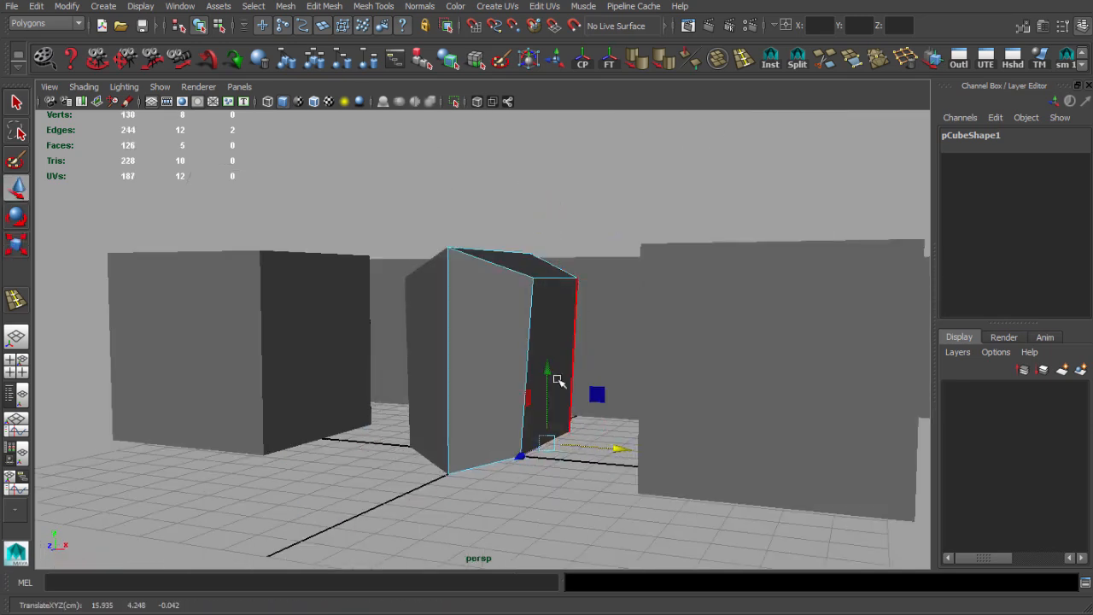
left_click_drag(550, 381, 556, 344)
Raise the half cube's bottom edge at the mirror seam along Y, return to object selection and deselect the cube
mouse_move(492, 408)
left_mouse_down("alt")
mouse_move(555, 422)
mouse_move(490, 422)
left_mouse_up("alt")
left_click(490, 422)
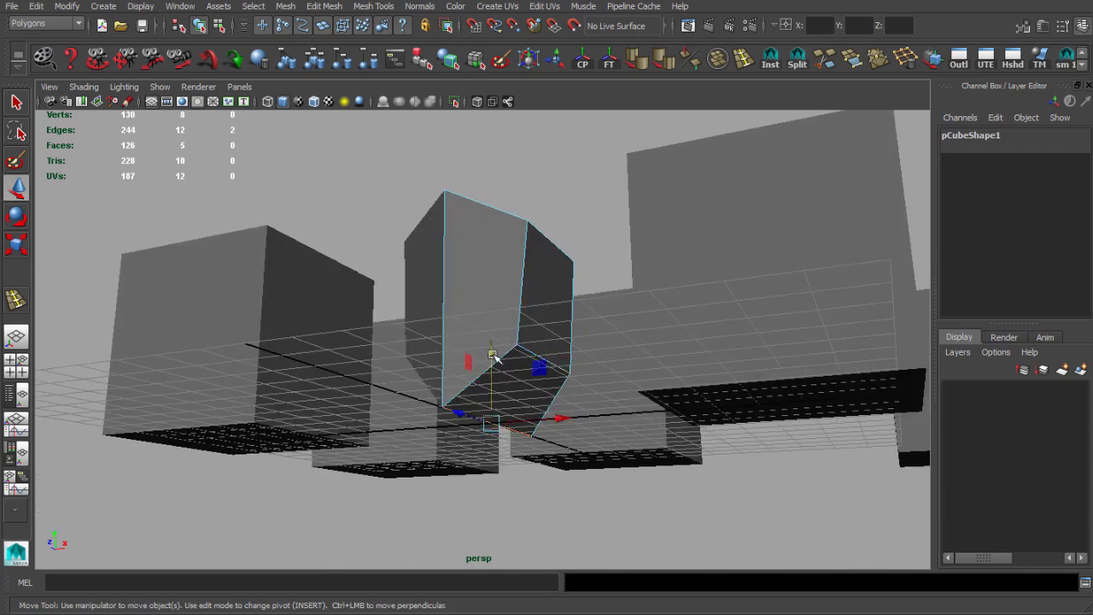
left_click_drag(495, 358, 495, 337)
left_click_drag(495, 337, 434, 329, "alt")
key("q")
scroll(526, 370, "down", 4)
left_click(518, 364)
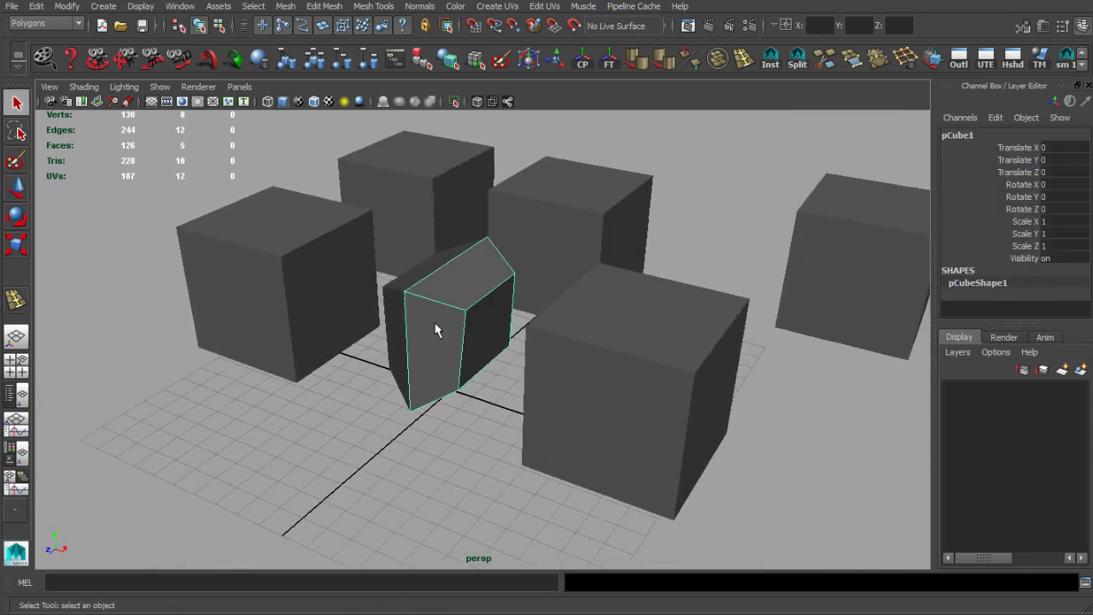
left_click(517, 372)
left_click_drag(524, 373, 572, 361, "alt")
scroll(572, 360, "down", 2)
mouse_move(572, 360)
middle_mouse_down("alt")
mouse_move(604, 352)
mouse_move(558, 357)
middle_mouse_up("alt")
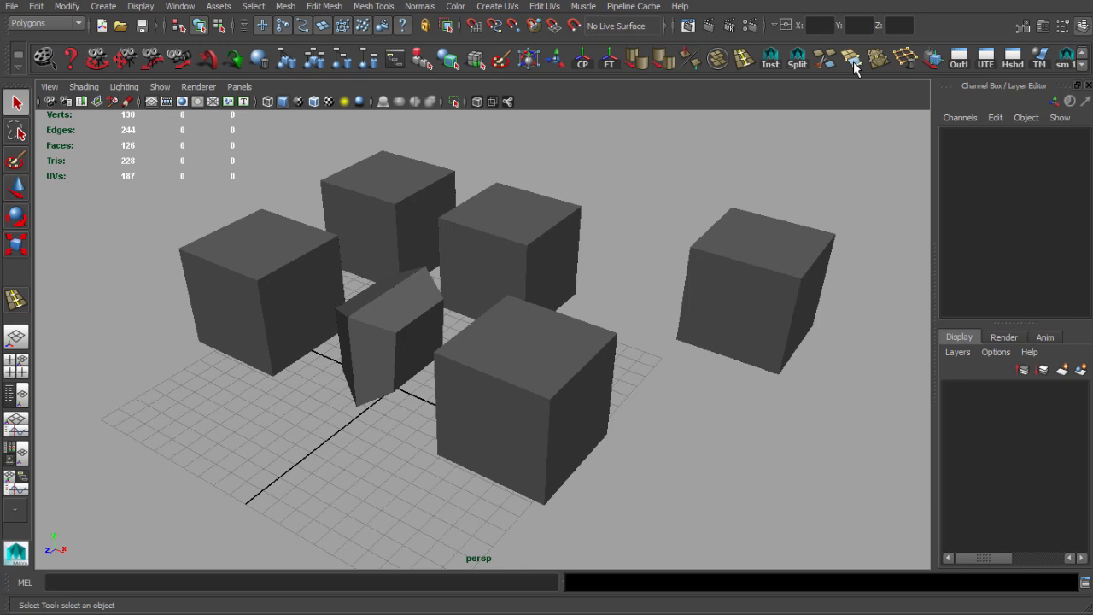
Delete three adjacent faces from the top of the subdivided cube to open a rectangular hole
middle_click_drag(784, 233, 677, 334, "alt")
left_click(598, 323)
key("f")
middle_click_drag(567, 268, 566, 288, "alt")
scroll(566, 287, "up", 4)
key("F11")
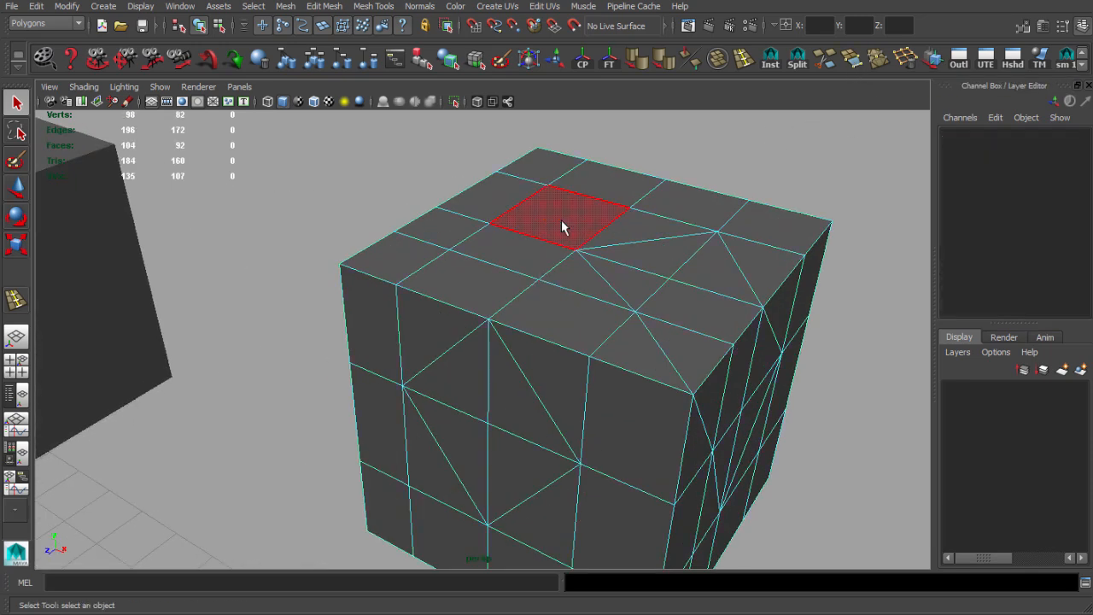
left_click(561, 223)
left_click(625, 237, "shift")
left_click(639, 256, "shift")
key("Delete")
key("F8")
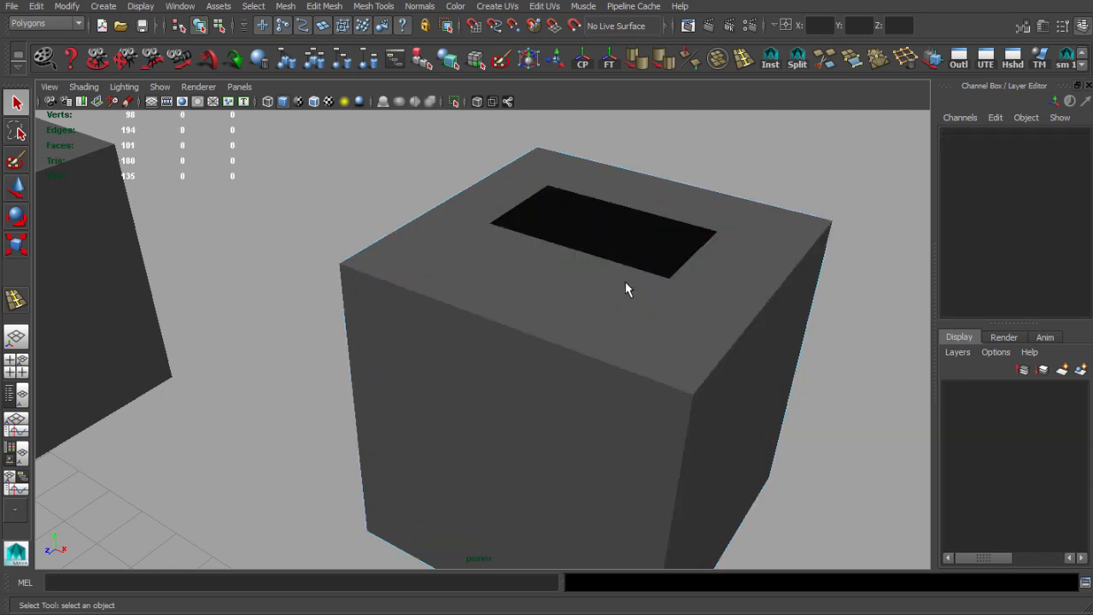
Fill the rectangular hole in the cube's top with two new faces using the Append to Polygon shelf tool
left_click(624, 287)
scroll(646, 317, "down", 4)
left_click_drag(646, 317, 603, 321, "alt")
right_click_drag(603, 322, 747, 366, "alt")
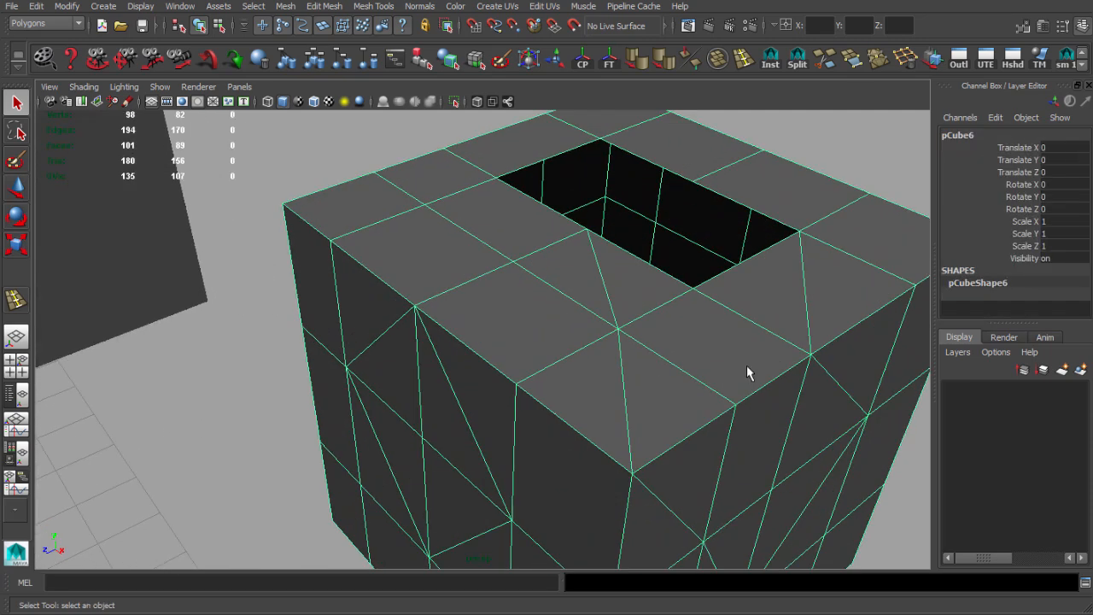
left_click(852, 62)
middle_click_drag(640, 199, 559, 270, "alt")
left_click(479, 271)
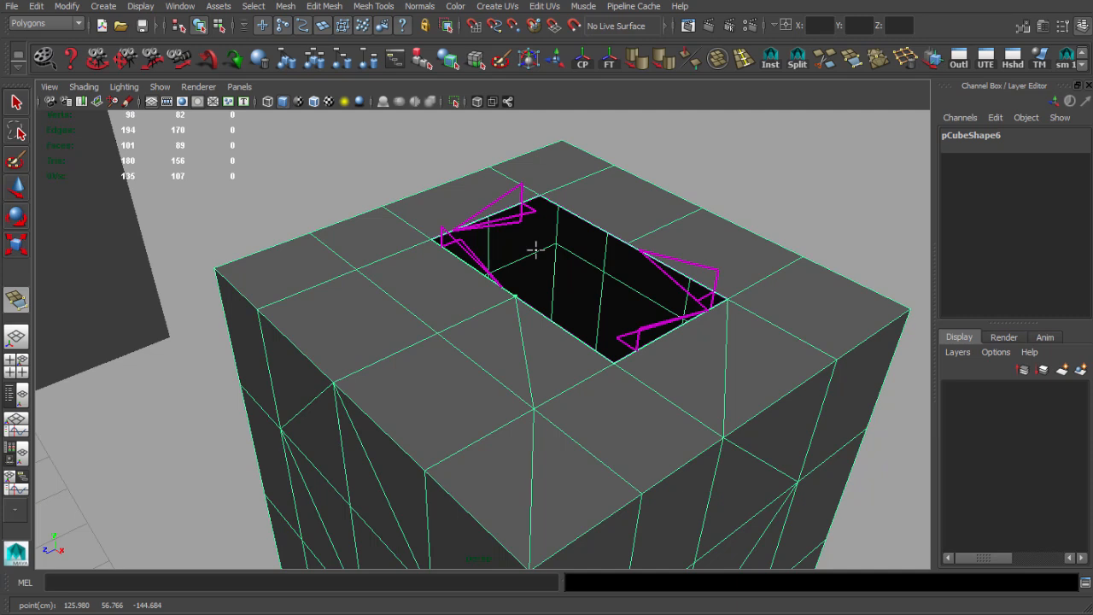
left_click(580, 220)
key("Return")
left_click(586, 291)
left_click(554, 321)
key("q")
right_click_drag(683, 329, 597, 302, "alt")
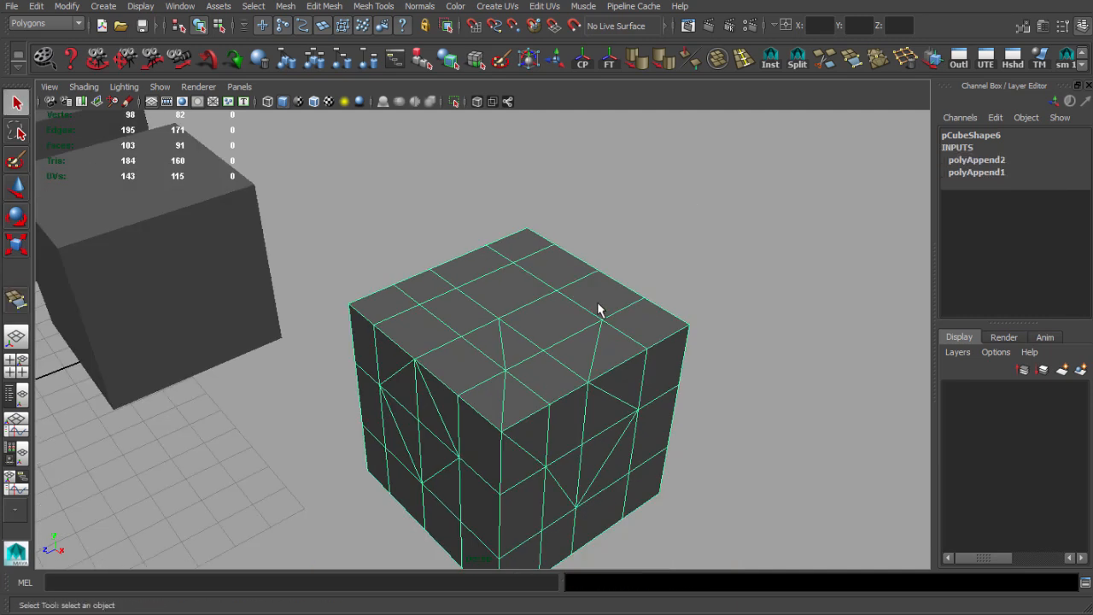
Collapse three edges on the cube's top, one after another, with the merge-to-center shelf command
left_click_drag(596, 302, 586, 278, "alt")
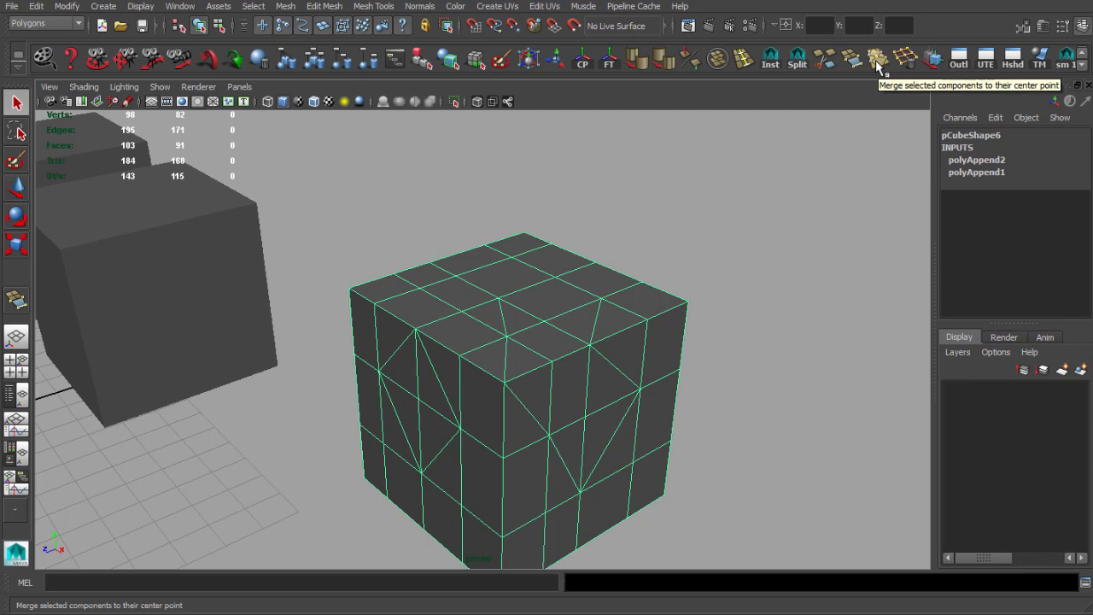
left_click_drag(688, 268, 739, 283, "alt")
scroll(742, 281, "up", 6)
left_click_drag(661, 303, 598, 298, "alt")
left_click(876, 61)
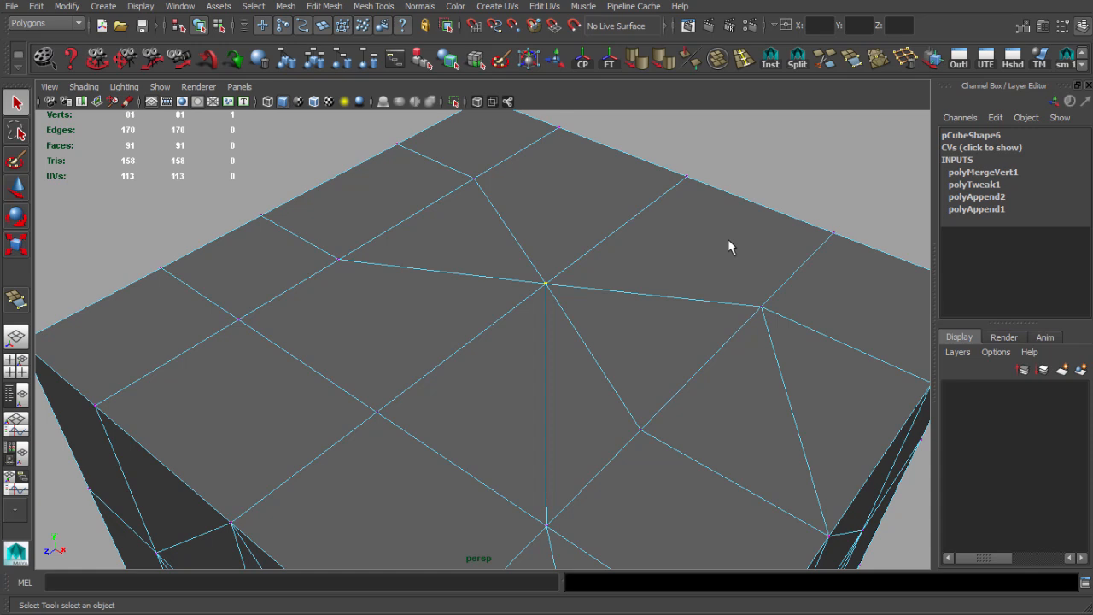
left_click(719, 359)
key("g")
scroll(717, 356, "down", 5)
left_click_drag(717, 357, 652, 319, "alt")
left_click(657, 351)
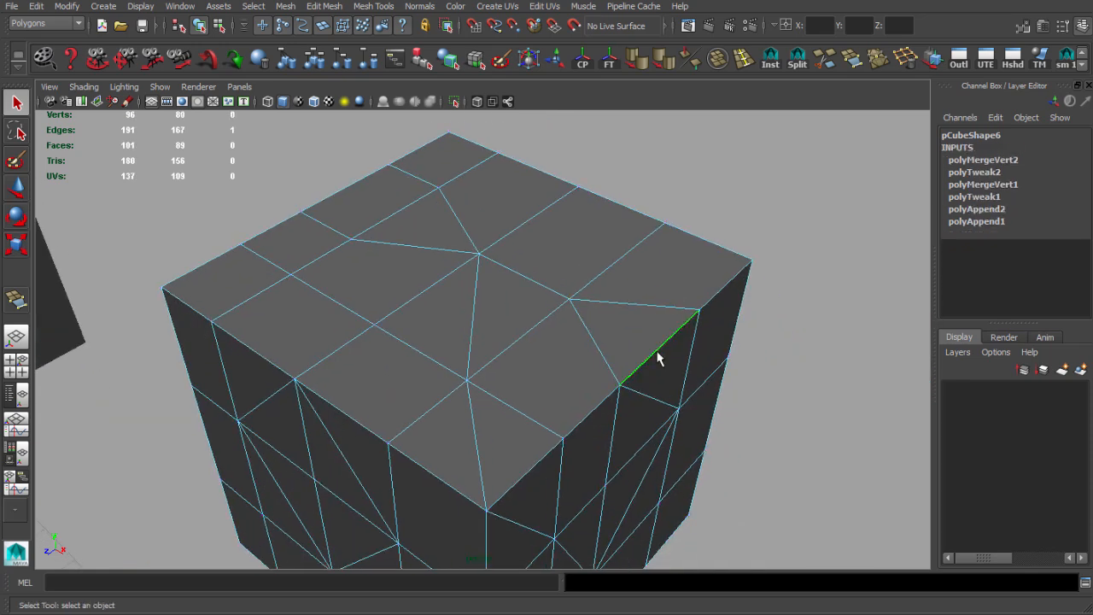
key("g")
mouse_move(656, 359)
left_mouse_down("alt")
mouse_move(639, 332)
mouse_move(666, 344)
left_mouse_up("alt")
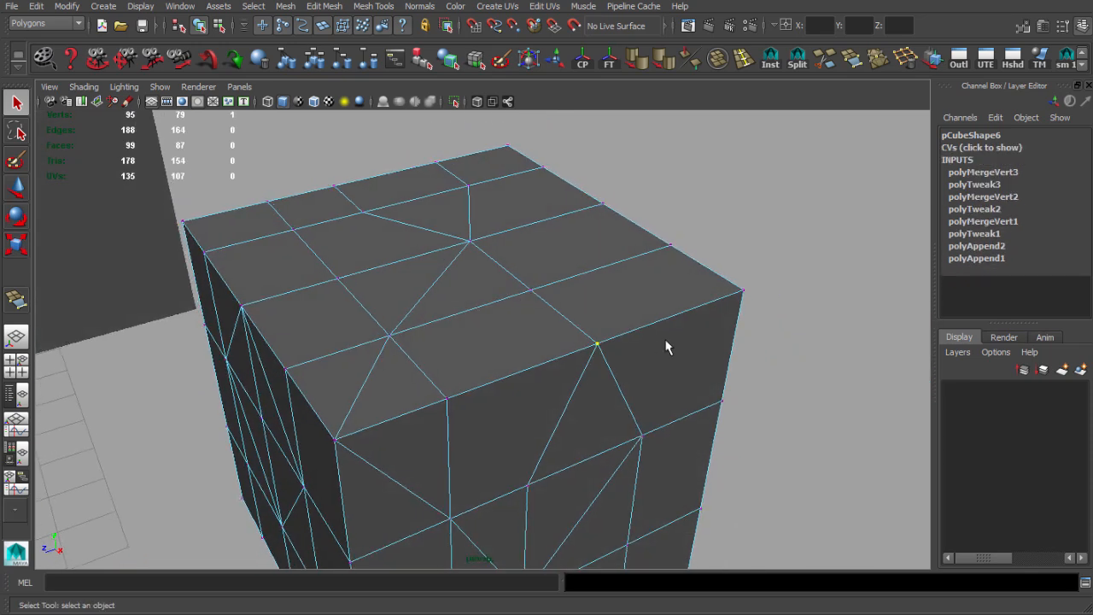
Repeat the merge-to-center command on three more edges of the cube's top
scroll(649, 359, "down", 2)
left_click(577, 341)
key("g")
left_click_drag(536, 301, 580, 319, "alt")
left_click(527, 310)
key("g")
left_click_drag(536, 367, 589, 345, "alt")
left_click(416, 285)
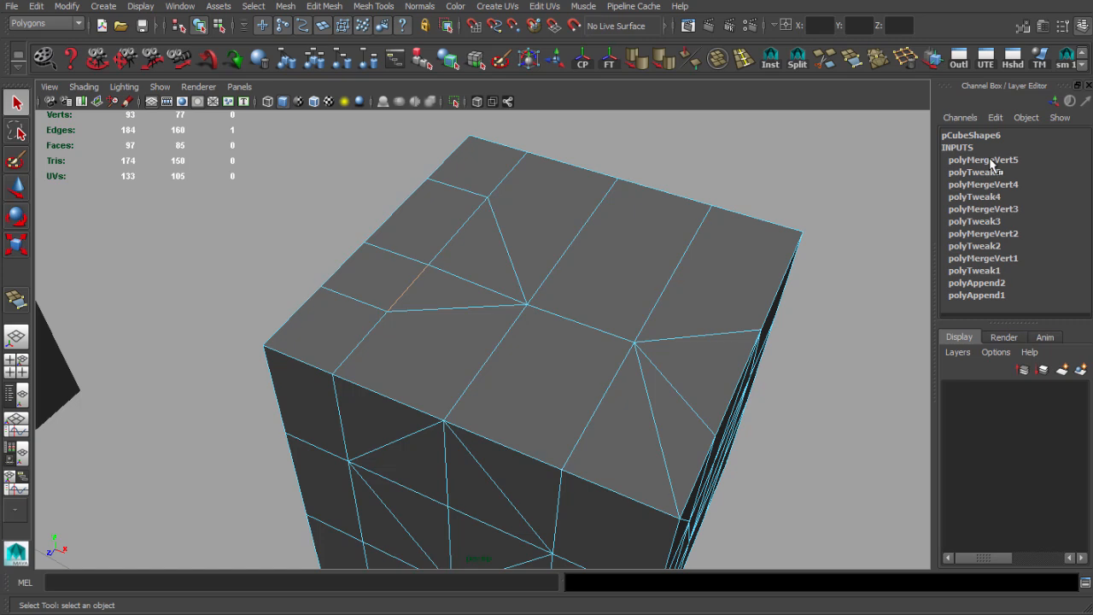
middle_click_drag(579, 311, 636, 330, "alt")
scroll(585, 320, "up", 2)
key("g")
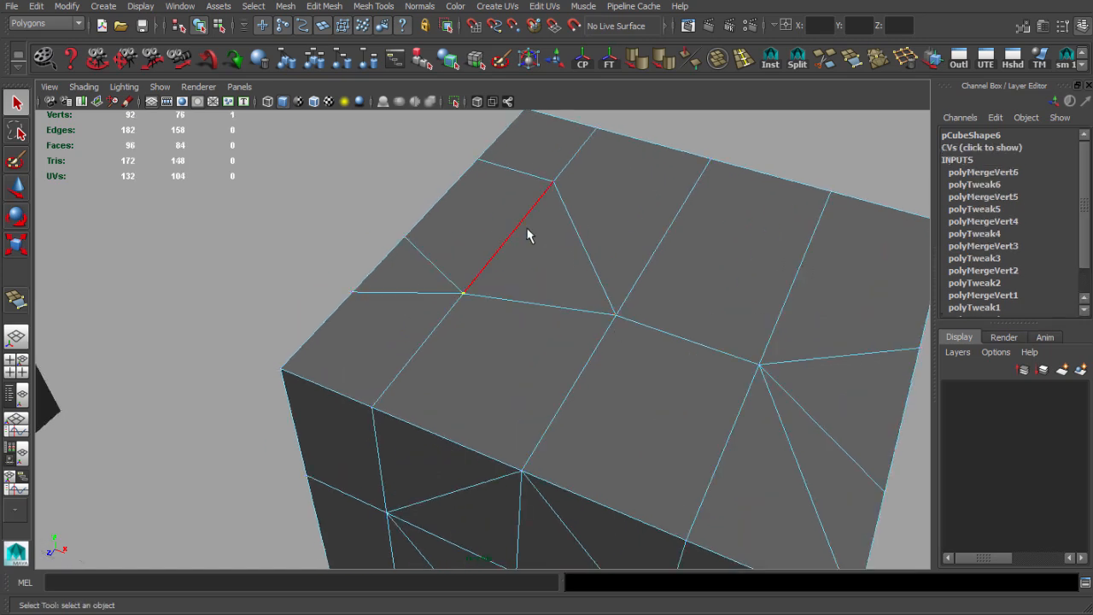
Merge one inner top edge and two edges near the top rim to their centers, and return to object mode
left_click(528, 236)
key("g")
left_click_drag(625, 272, 739, 270, "alt")
middle_click_drag(623, 294, 641, 330, "alt")
scroll(514, 334, "up", 3)
left_click(468, 302)
key("g")
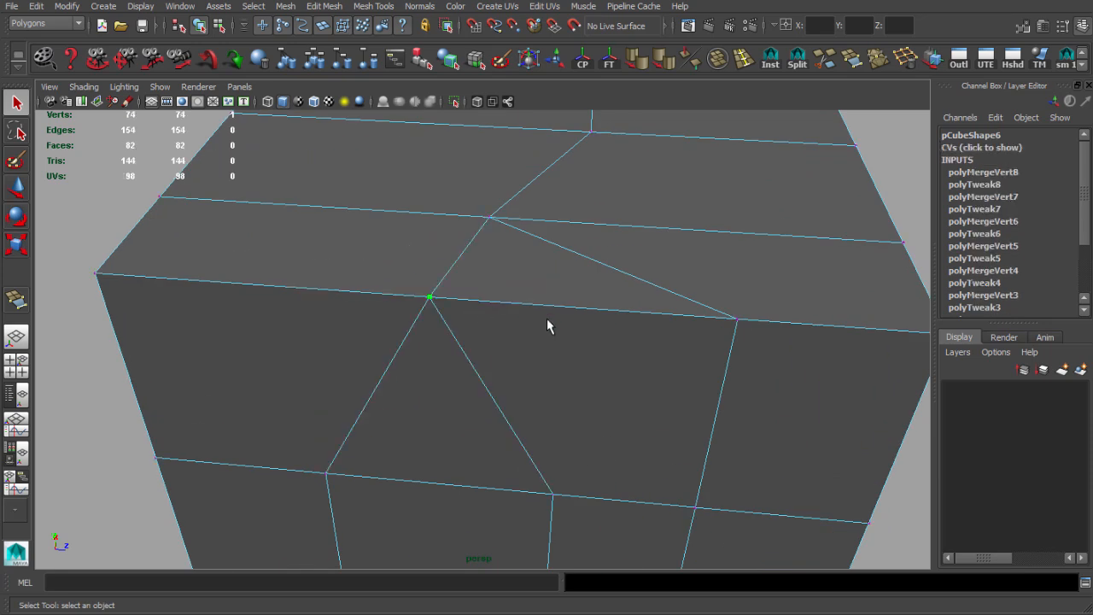
left_click(605, 312)
key("g")
key("F8")
scroll(598, 303, "down", 5)
left_click_drag(597, 302, 349, 291, "alt")
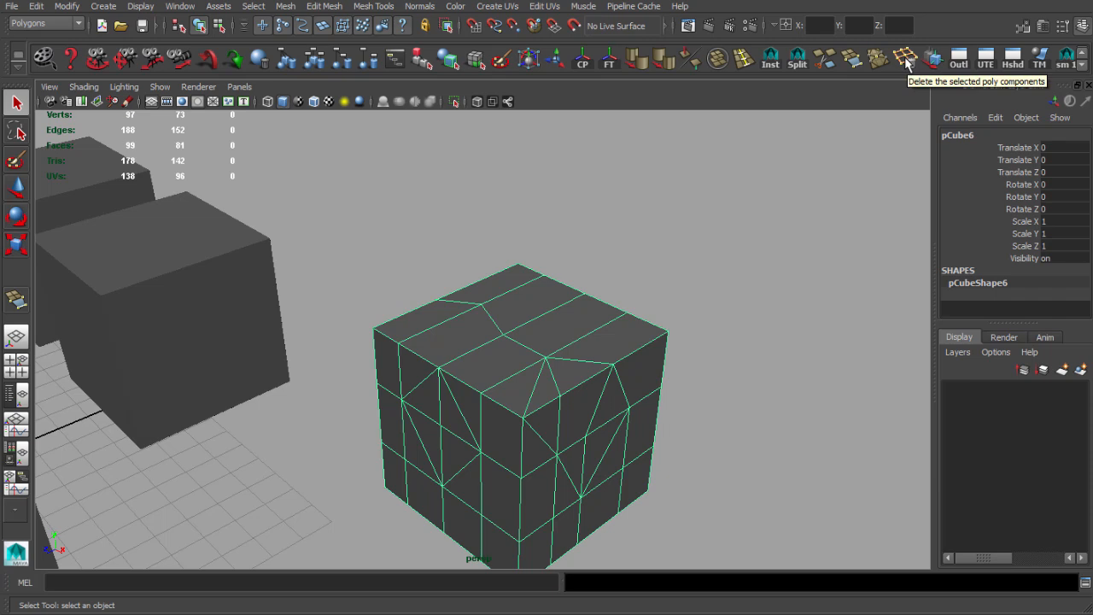
Try deleting one inner edge on the cube's top with the delete-components shelf command, and undo it
middle_click_drag(632, 327, 632, 278, "alt")
scroll(632, 279, "up", 5)
left_click_drag(632, 278, 568, 286, "alt")
key("F10")
left_click(568, 285)
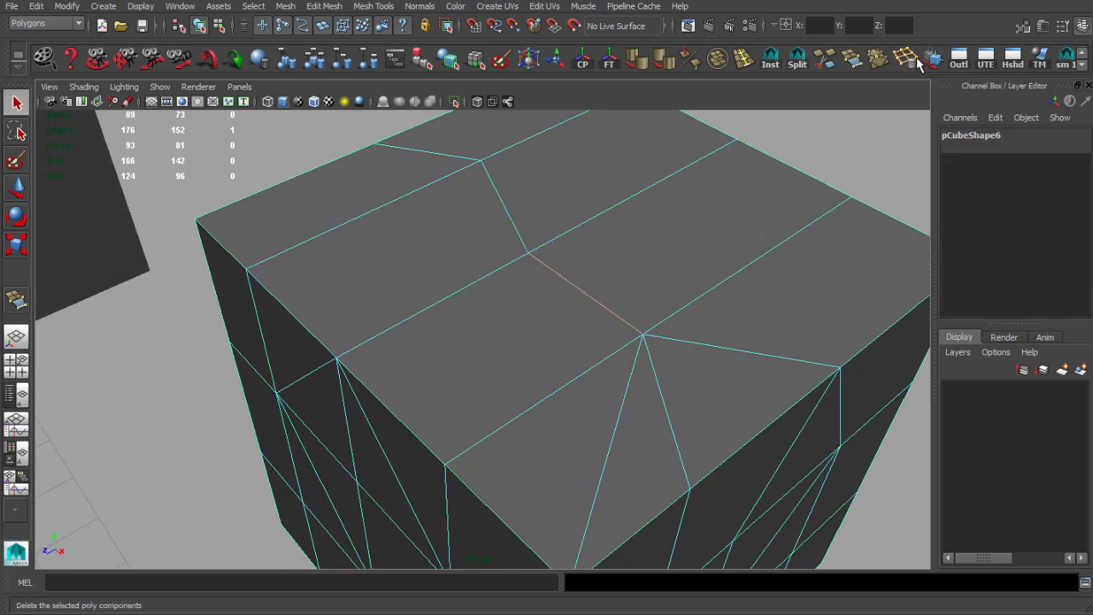
left_click(910, 60)
key("ctrl+z")
Delete the central vertex on the cube's top with the delete-components shelf command
key("F9")
left_click(530, 251)
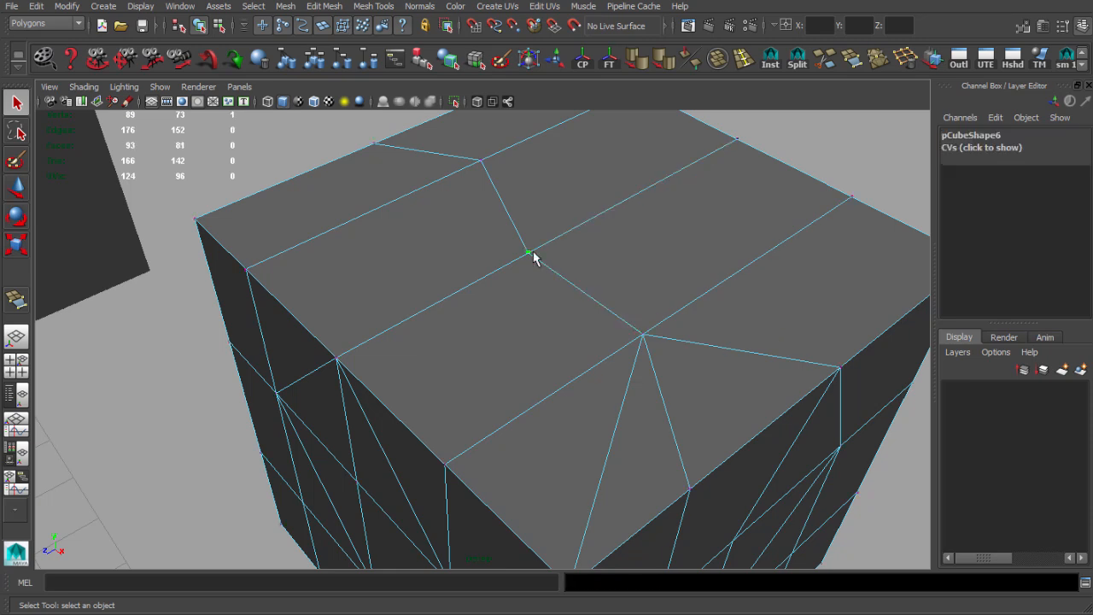
left_click(905, 62)
left_click_drag(670, 282, 617, 268, "alt")
Delete the large middle face on the cube's top with the delete-components shelf command and reselect the cube
key("F11")
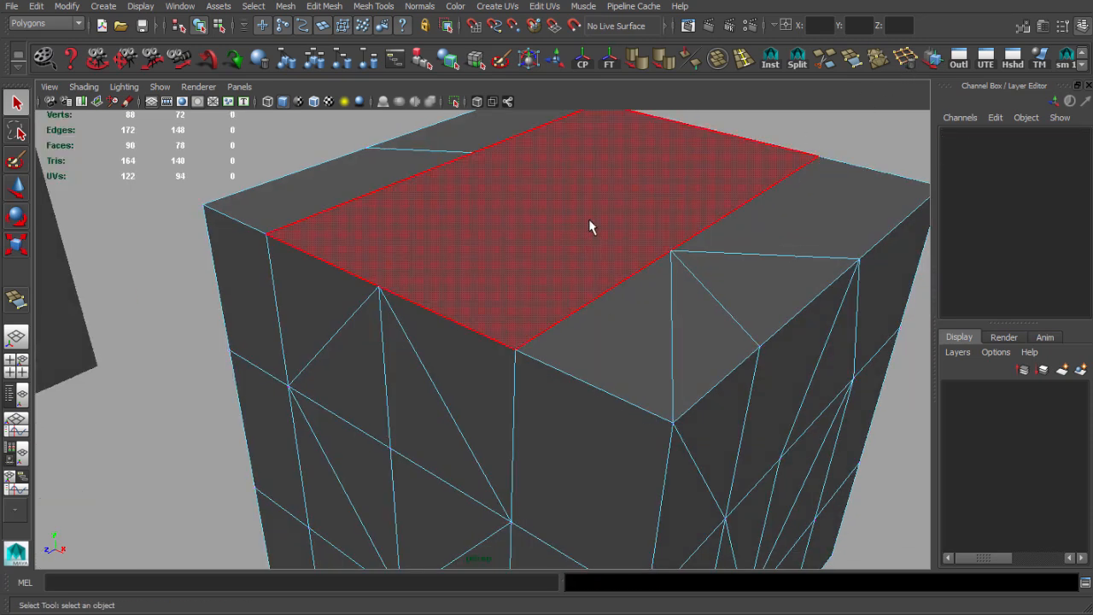
left_click(589, 219)
left_click(905, 60)
scroll(683, 251, "down", 5)
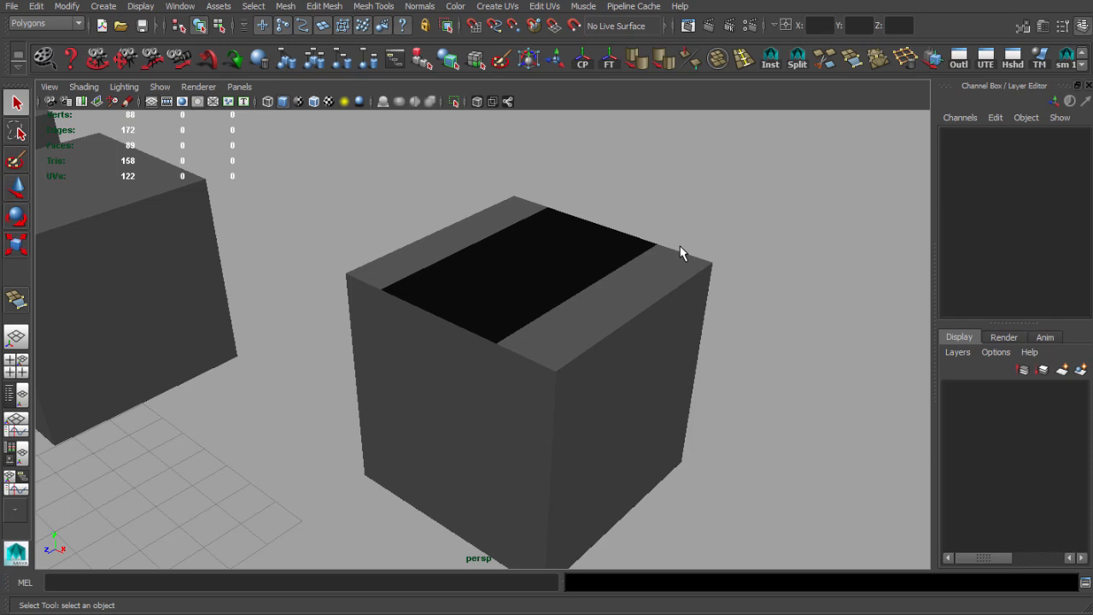
left_click(644, 290)
Delete the two edges running up and down from the middle vertex on the cube's side
left_click_drag(673, 247, 674, 211, "alt")
middle_click_drag(684, 227, 671, 247, "alt")
left_click_drag(671, 246, 669, 307, "alt")
key("F10")
left_click_drag(568, 312, 598, 301, "alt")
key("Delete")
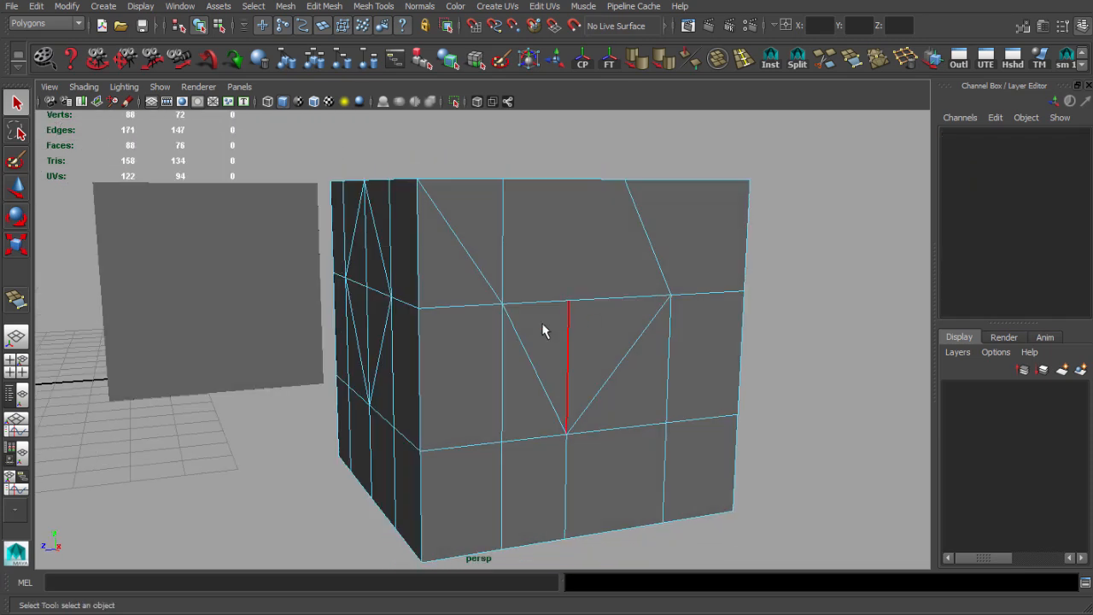
left_click(566, 305)
left_click(565, 340)
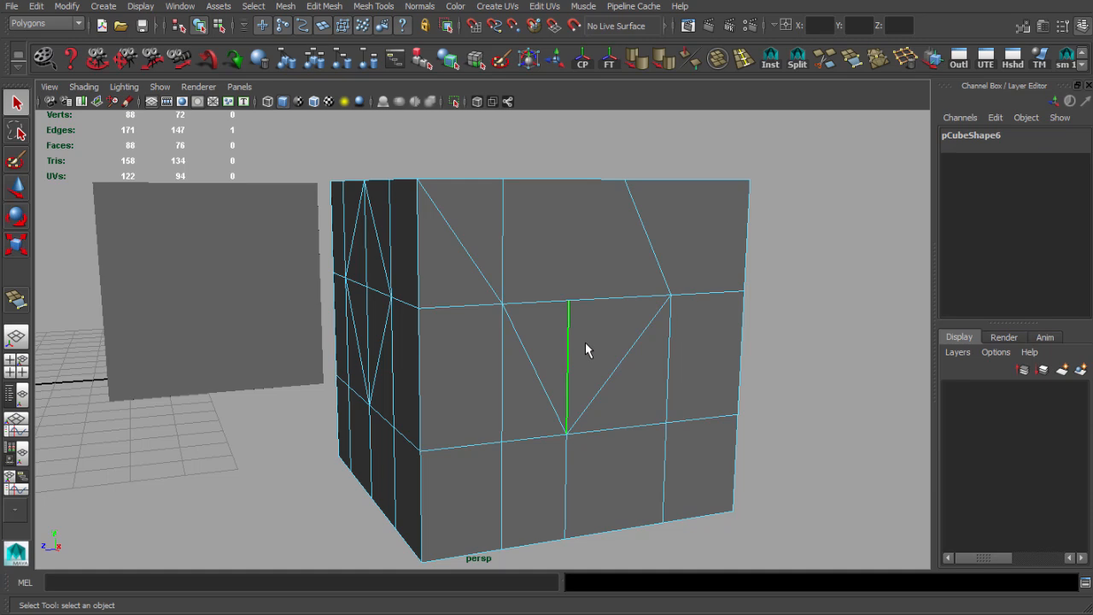
key("Delete")
Delete the leftover vertex on the horizontal edge of the cube's side
left_click(569, 299)
left_click_drag(551, 339, 665, 386, "alt")
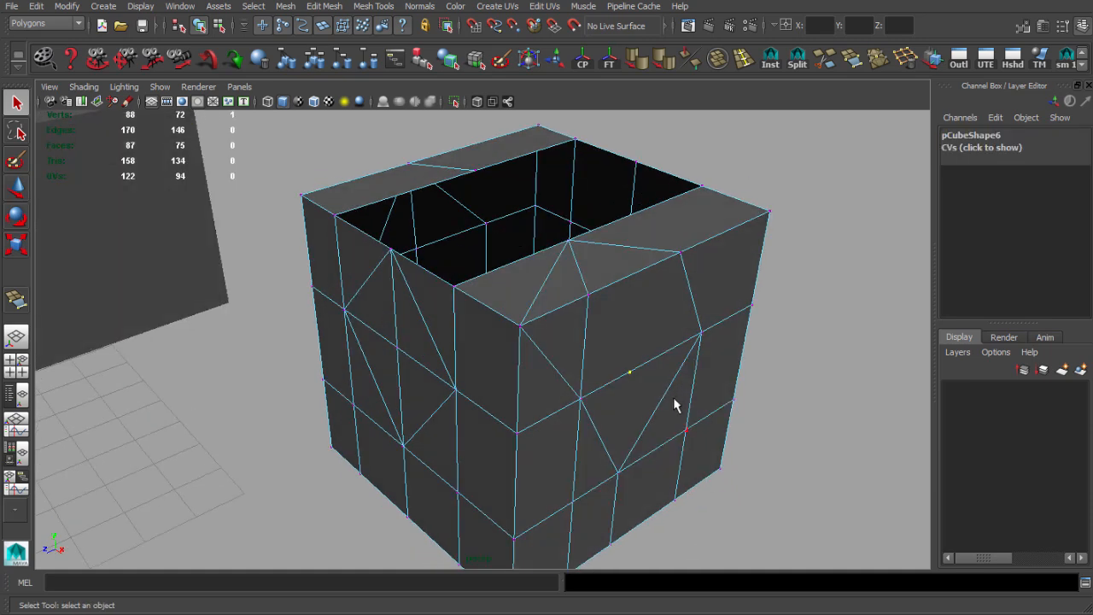
middle_click_drag(674, 398, 655, 324, "alt")
scroll(655, 324, "up", 3)
left_click_drag(655, 331, 735, 283, "alt")
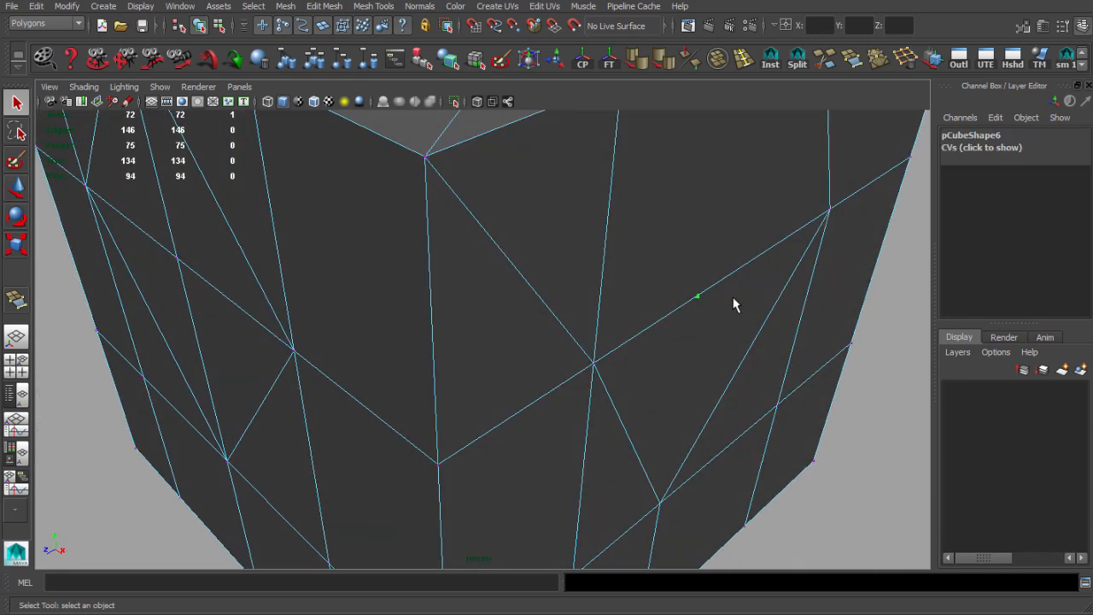
key("w")
scroll(730, 309, "down", 5)
scroll(612, 331, "up", 5)
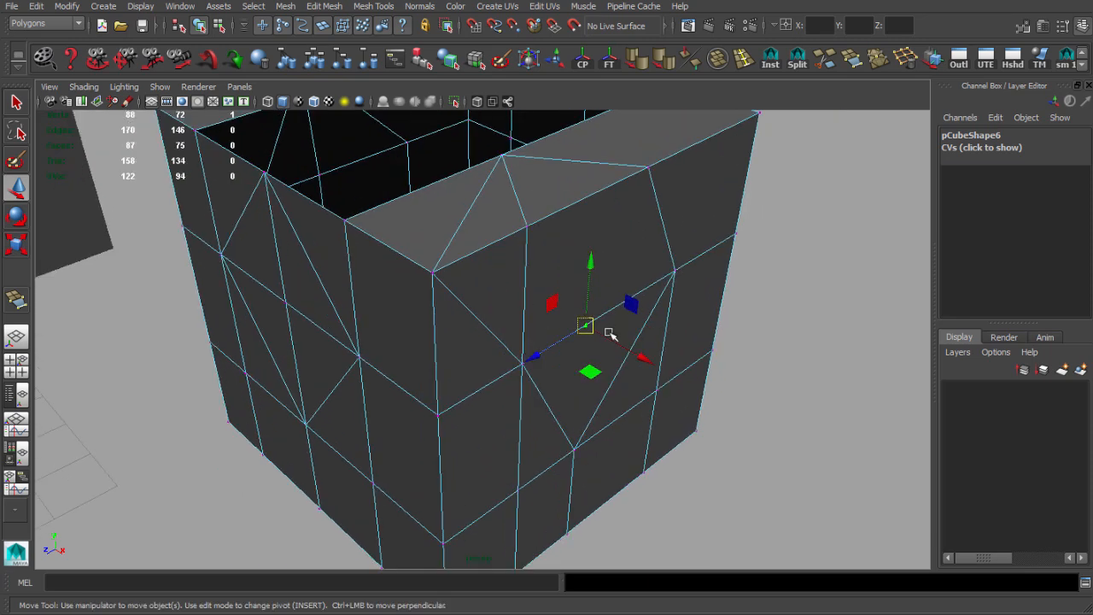
middle_click_drag(736, 335, 652, 338, "alt")
key("Delete")
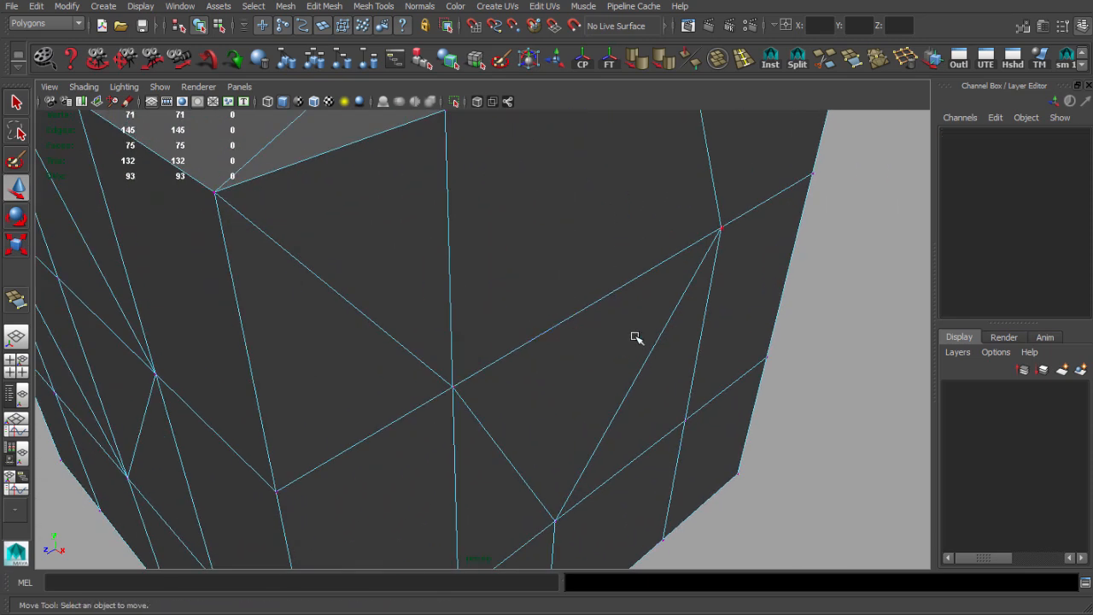
Select four connected edges running down the cube's side onto its underside and delete them with the delete-components shelf command
scroll(630, 340, "down", 3)
left_click_drag(610, 347, 559, 316, "alt")
key("q")
left_click(592, 342)
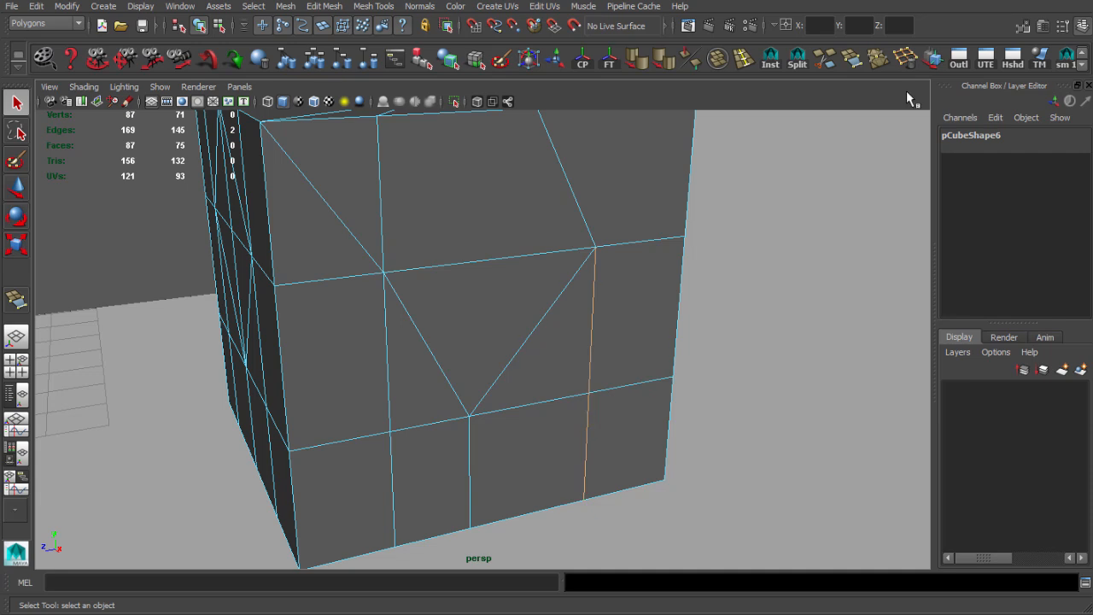
left_click_drag(531, 359, 415, 292, "alt")
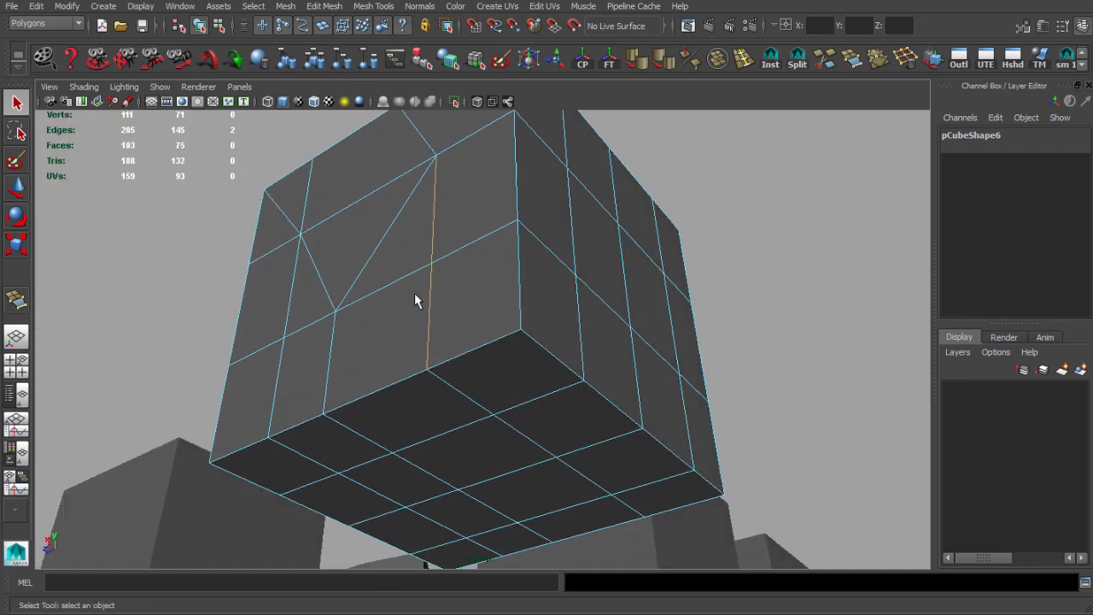
right_click_drag(467, 340, 484, 342, "alt")
middle_click_drag(484, 342, 514, 377, "alt")
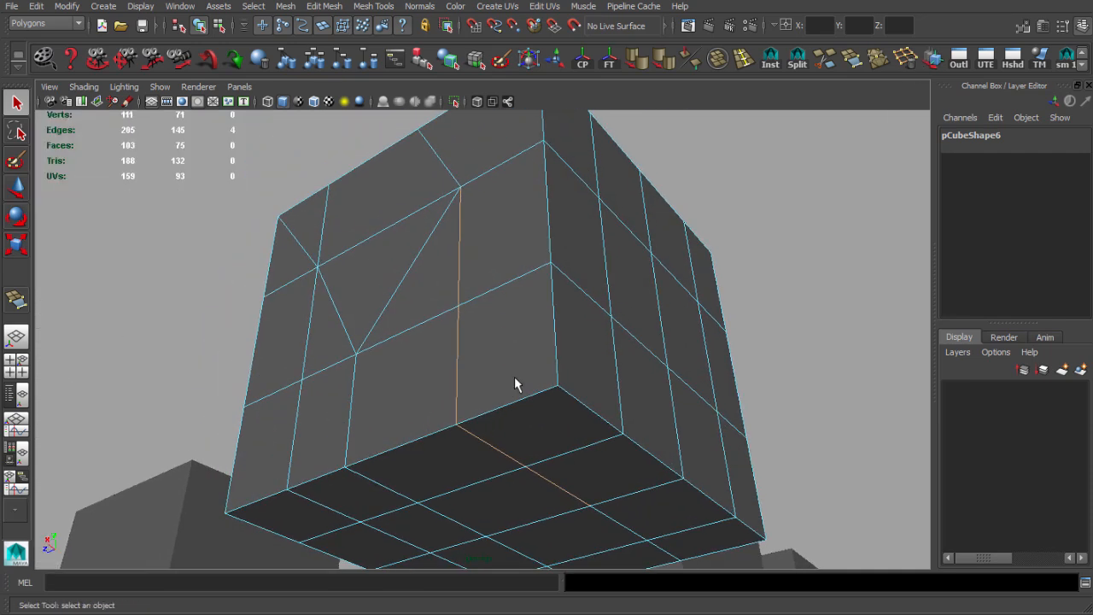
left_click_drag(514, 377, 646, 384, "alt")
middle_click_drag(625, 386, 613, 359, "alt")
left_click_drag(613, 360, 637, 366, "alt")
middle_click_drag(637, 366, 639, 351, "alt")
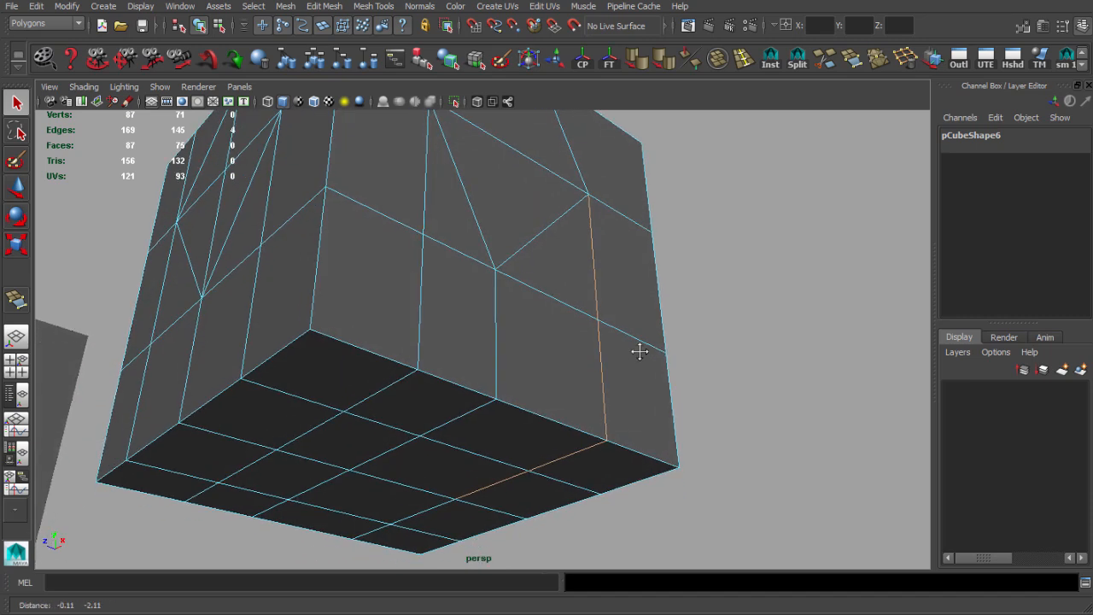
right_click_drag(639, 351, 632, 362, "alt")
middle_click_drag(632, 362, 633, 355, "alt")
left_click(920, 58)
Return the cube to object mode and examine the edited mesh from below and above
left_click_drag(649, 273, 628, 282, "alt")
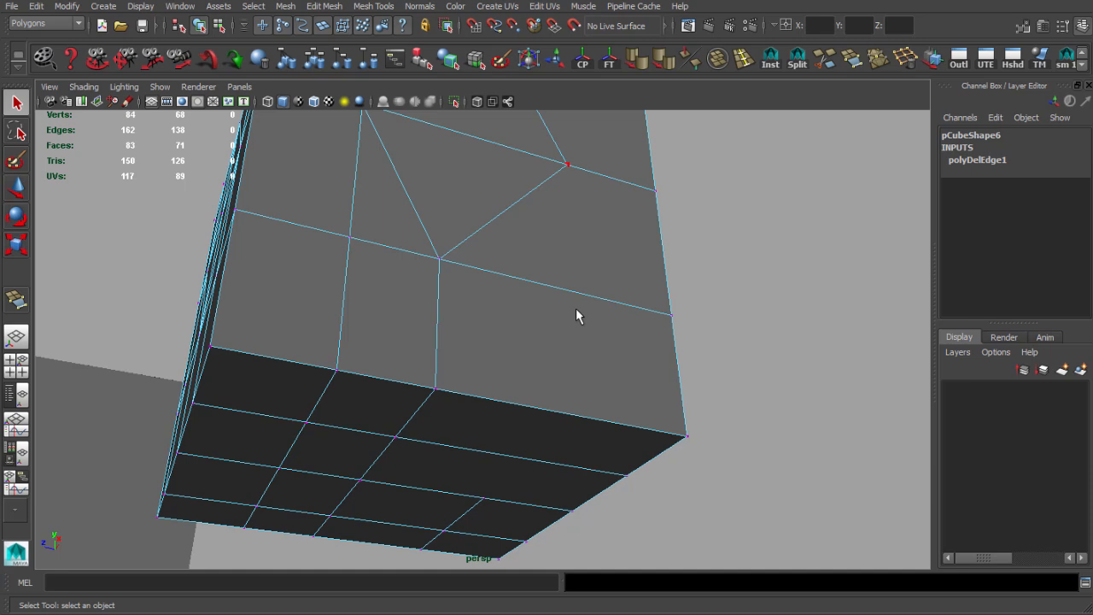
right_click_drag(538, 382, 597, 333)
right_click_drag(597, 333, 497, 295, "alt")
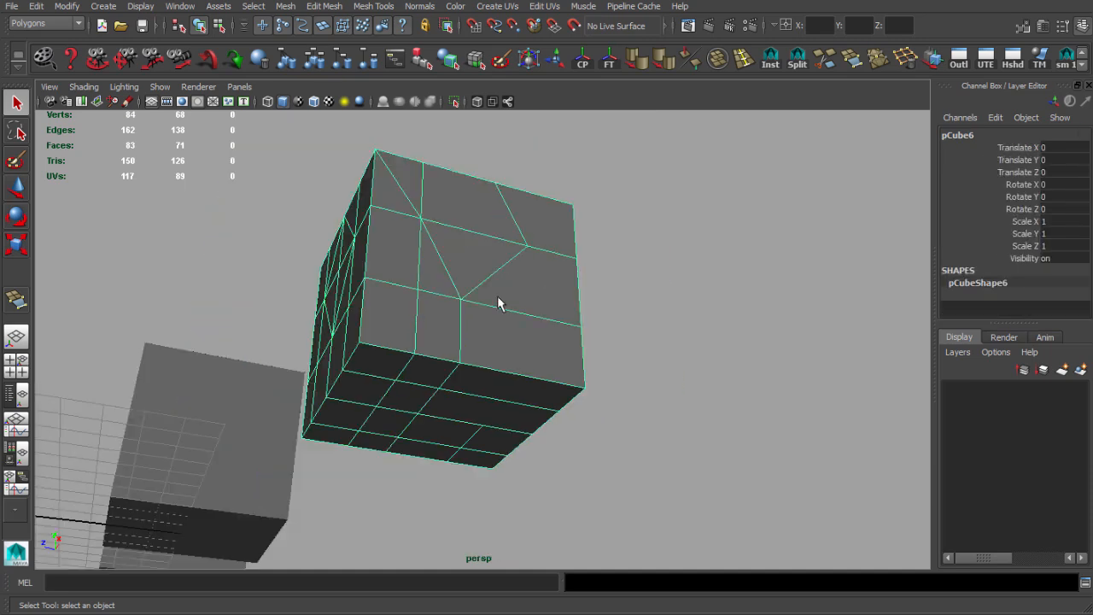
left_click_drag(497, 295, 483, 384, "alt")
middle_click_drag(483, 384, 510, 401, "alt")
left_click_drag(510, 401, 504, 368, "alt")
right_click_drag(505, 368, 656, 365, "alt")
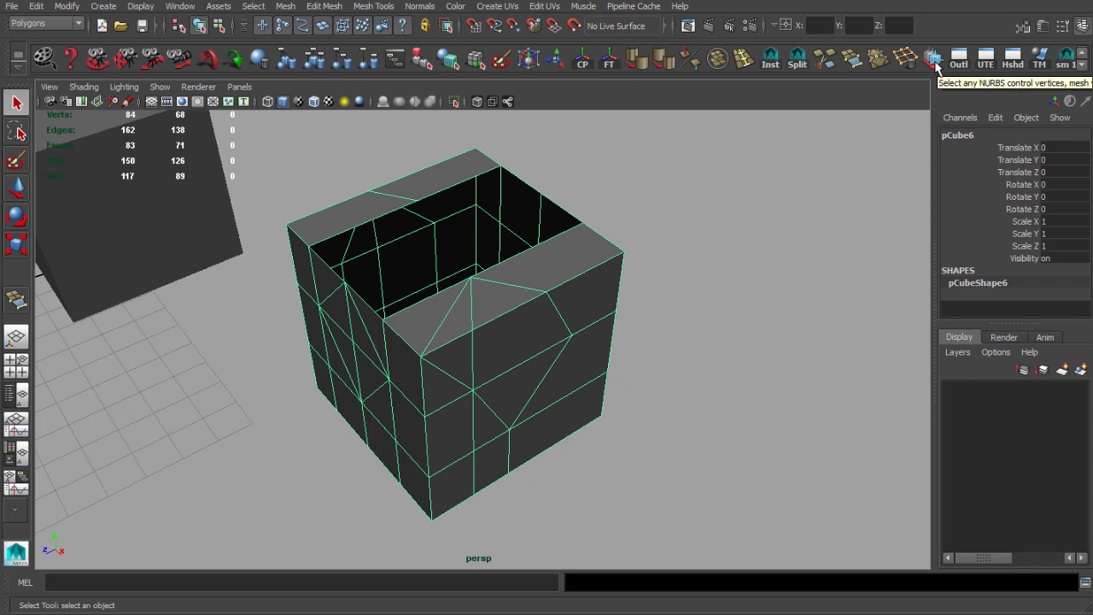
Enter vertex mode on the edited cube and select all of its vertices
left_click_drag(586, 284, 625, 263, "alt")
right_click_drag(624, 263, 637, 263, "alt")
middle_click_drag(603, 275, 639, 278, "alt")
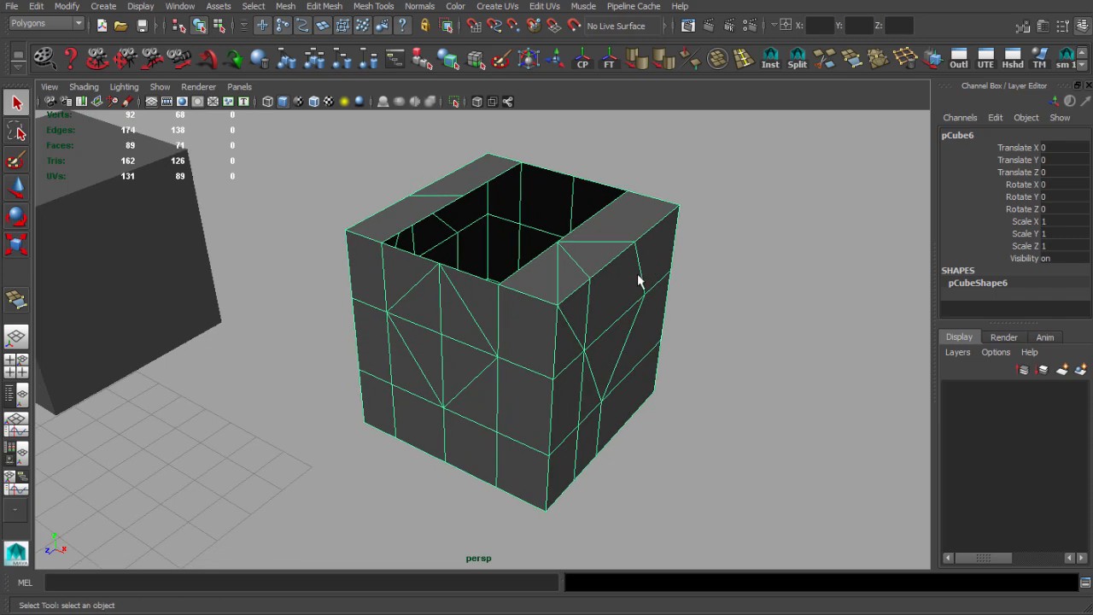
right_click_drag(639, 287, 608, 288, "alt")
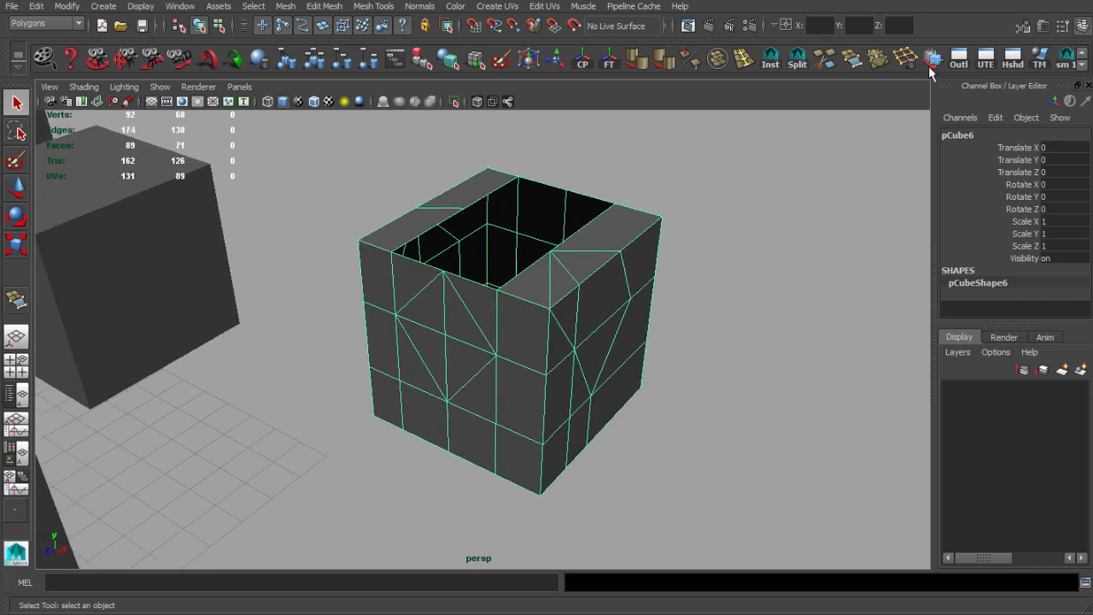
middle_click_drag(574, 311, 587, 331, "alt")
right_click_drag(587, 310, 435, 271)
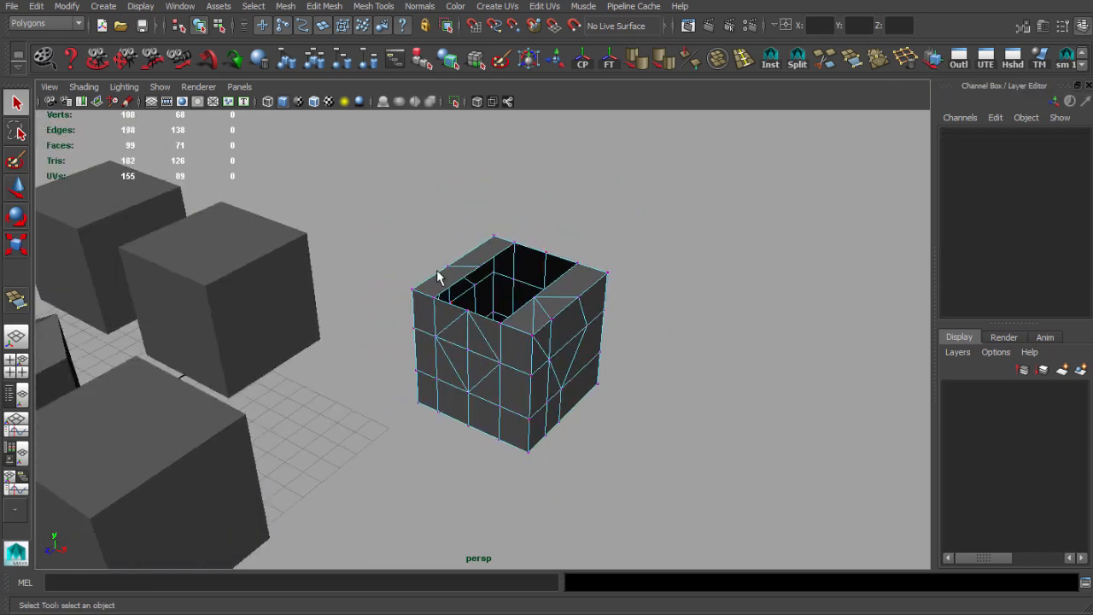
left_click_drag(353, 159, 703, 511)
left_click_drag(606, 409, 738, 333, "alt")
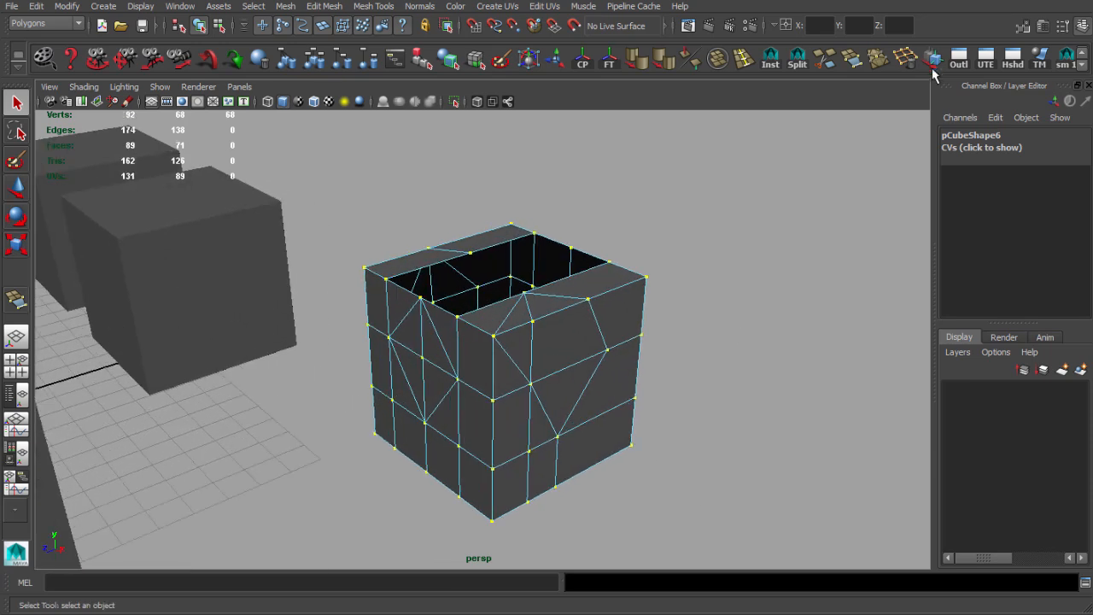
Push the selected vertices outward along their normals with the Move Normal Tool, return to object mode and deselect the cube
key("w")
left_click_drag(495, 329, 555, 329, "alt")
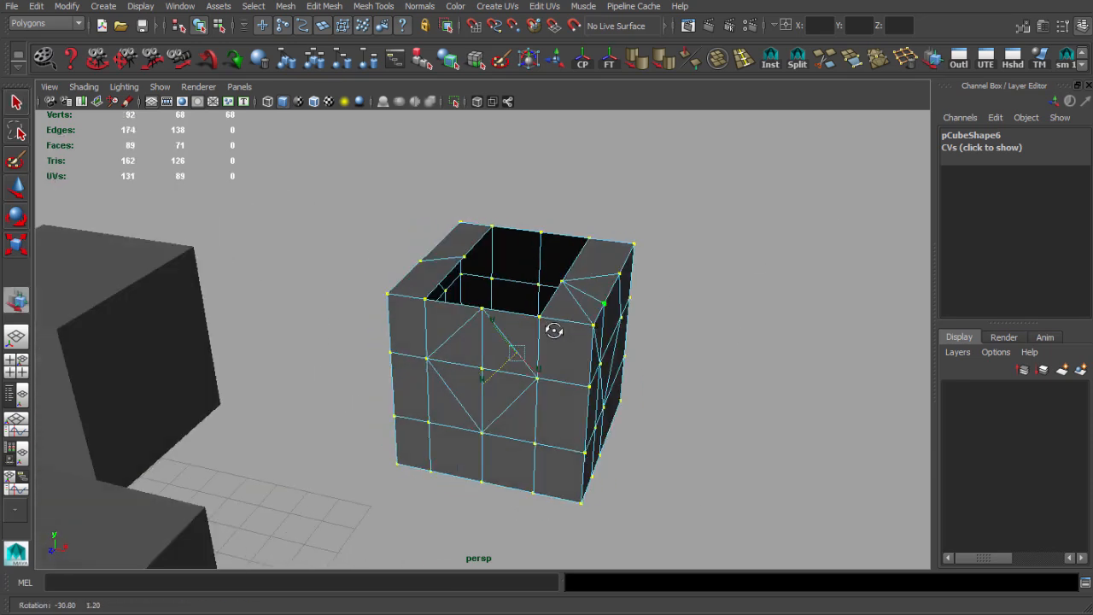
right_click_drag(555, 330, 645, 391, "alt")
middle_click_drag(535, 392, 525, 368, "alt")
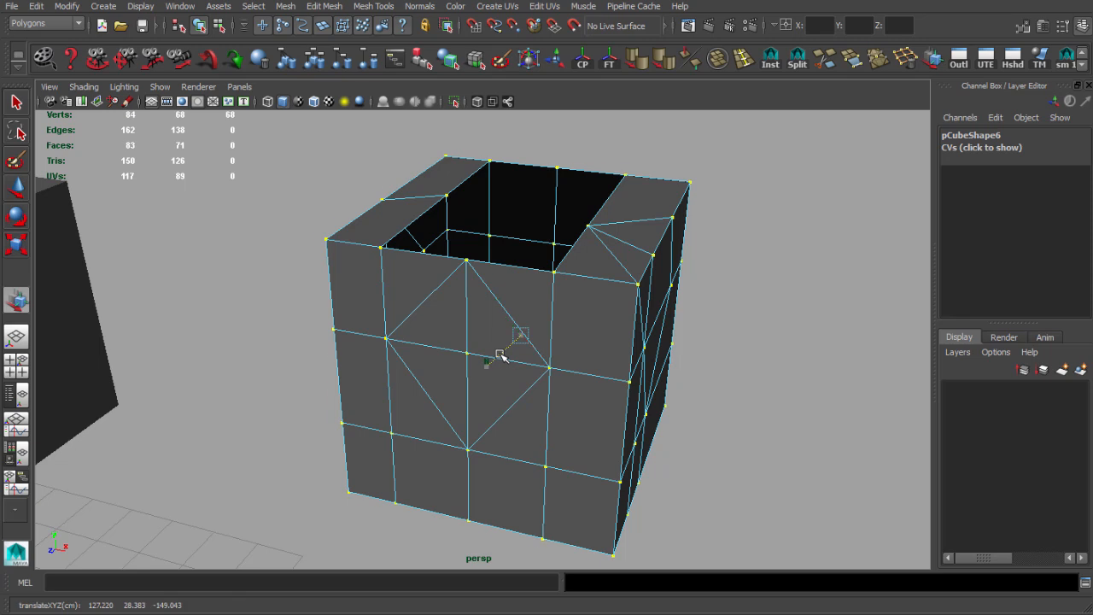
left_click_drag(501, 355, 471, 353)
mouse_move(470, 353)
middle_mouse_down("alt")
mouse_move(504, 353)
mouse_move(486, 347)
middle_mouse_up("alt")
left_click_drag(487, 347, 542, 327, "alt")
key("q")
key("F8")
left_click(692, 327)
scroll(542, 327, "down", 3)
middle_click_drag(542, 327, 596, 328, "alt")
scroll(630, 341, "up", 3)
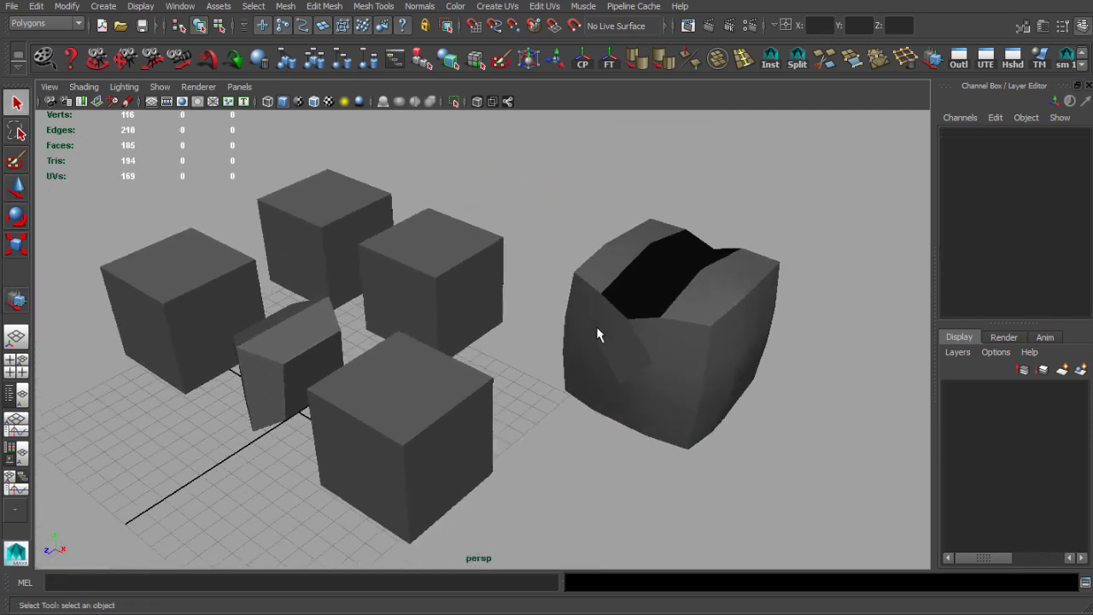
left_click_drag(596, 328, 549, 338, "alt")
Locate the Move Normal Tool among the transformation tools and look over its settings
left_click(104, 6)
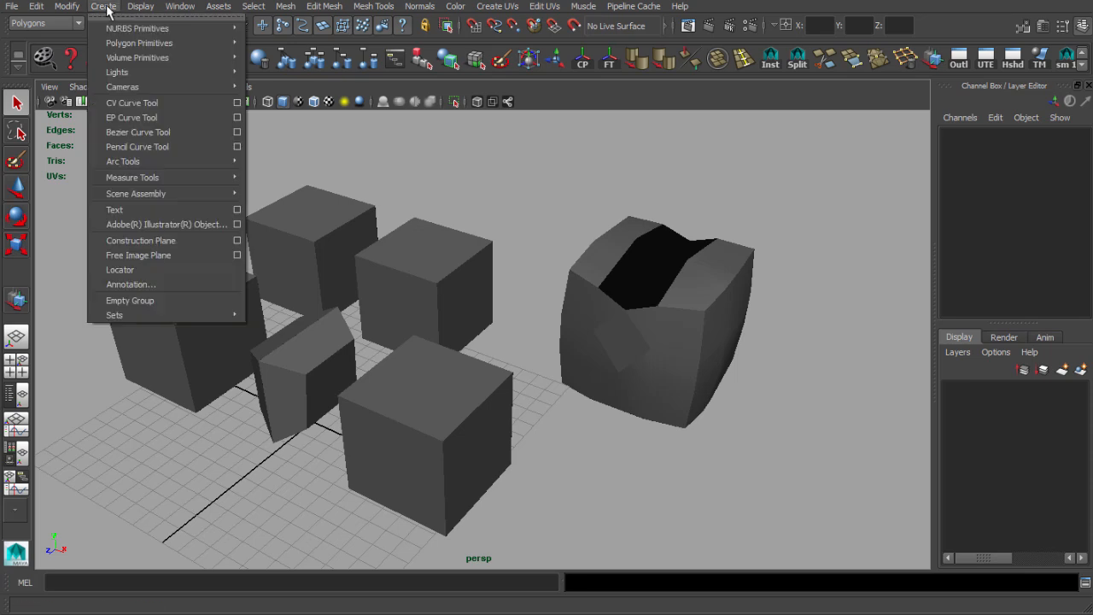
mouse_move(69, 8)
mouse_move(86, 31)
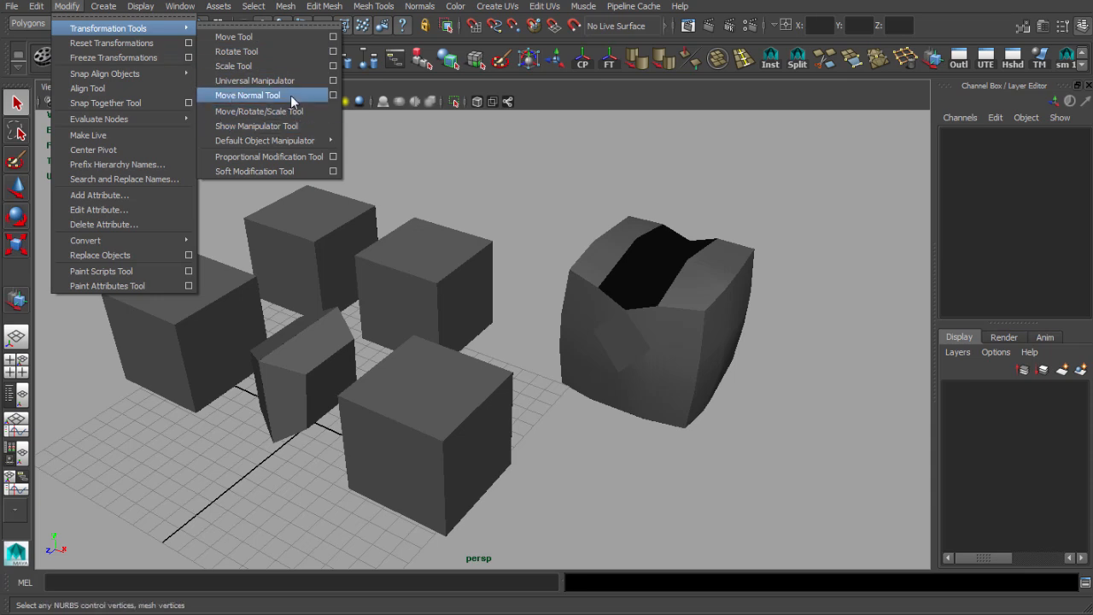
left_click(334, 94)
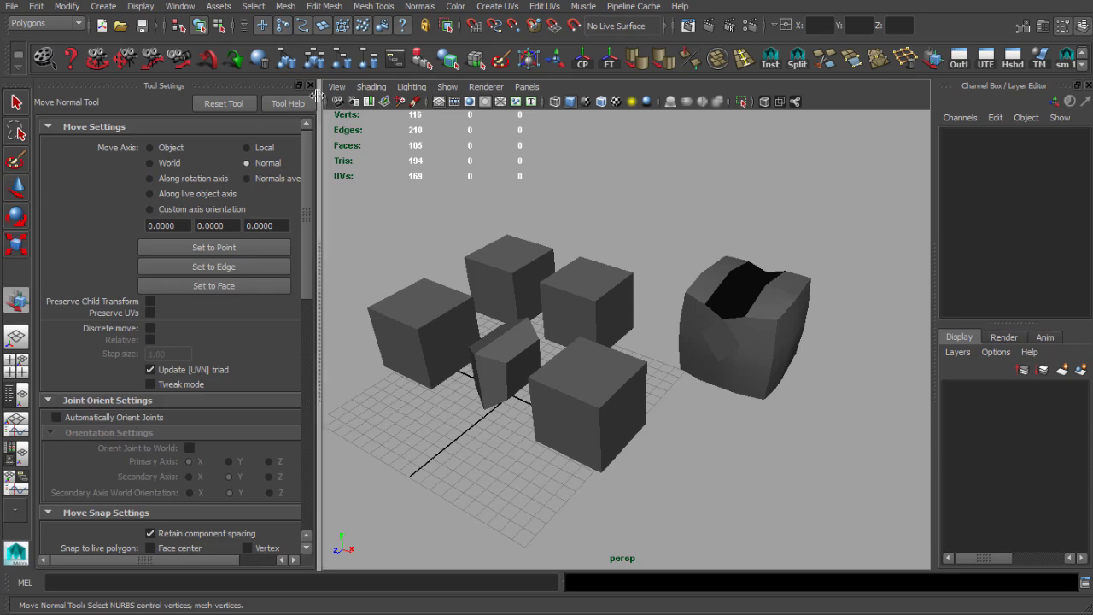
left_click(311, 86)
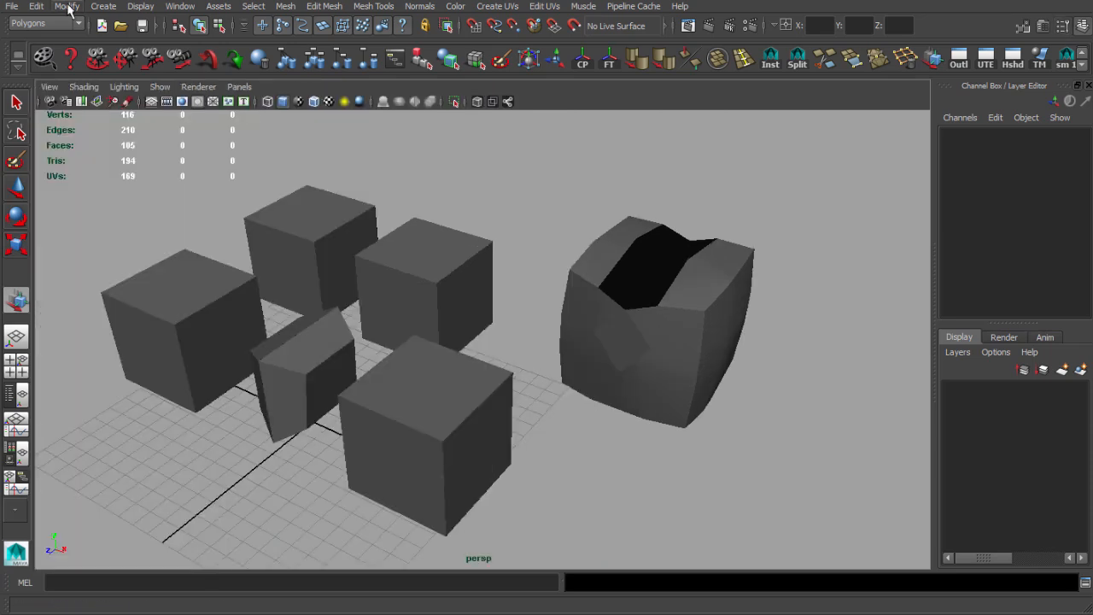
left_click(68, 7)
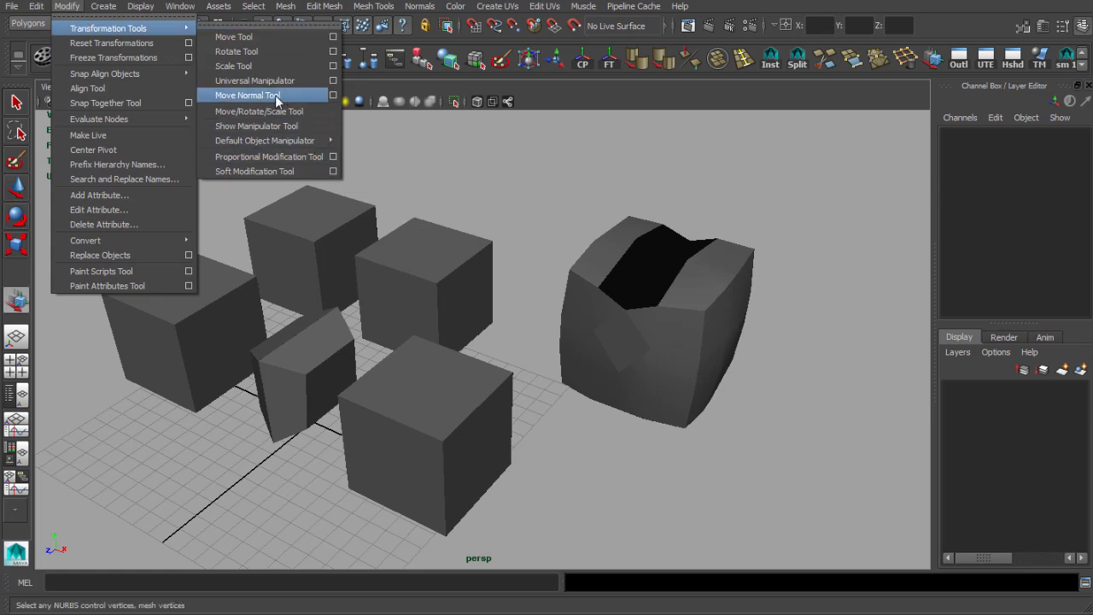
Select all vertices of the bulged cube, move them slightly along their normals with the Move Normal Tool, and return to object mode
left_click(1081, 64)
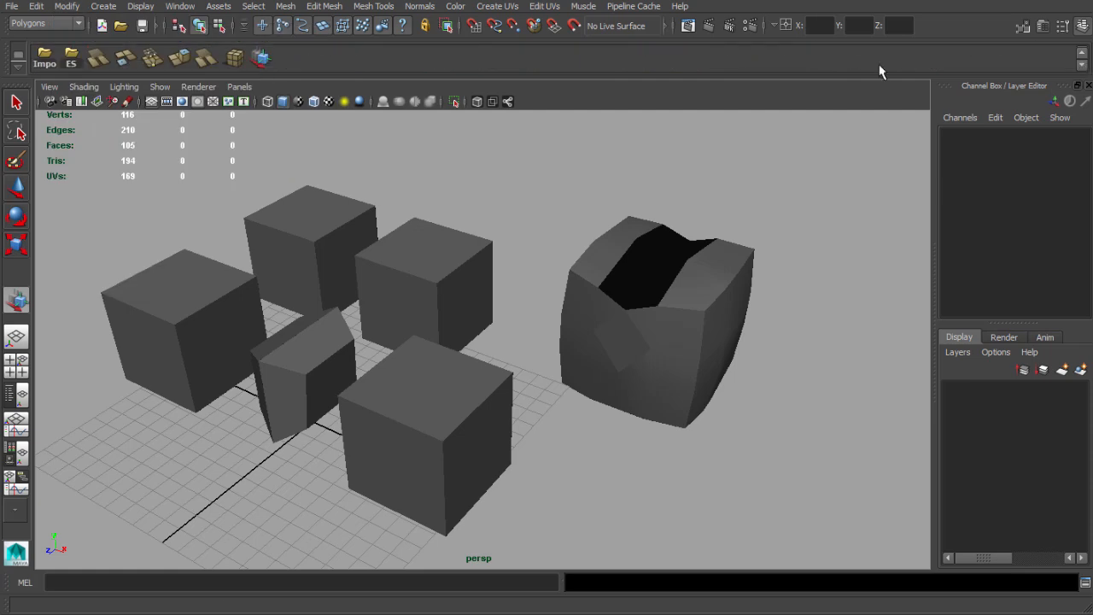
left_click(623, 286)
middle_click_drag(623, 286, 555, 285, "alt")
key("q")
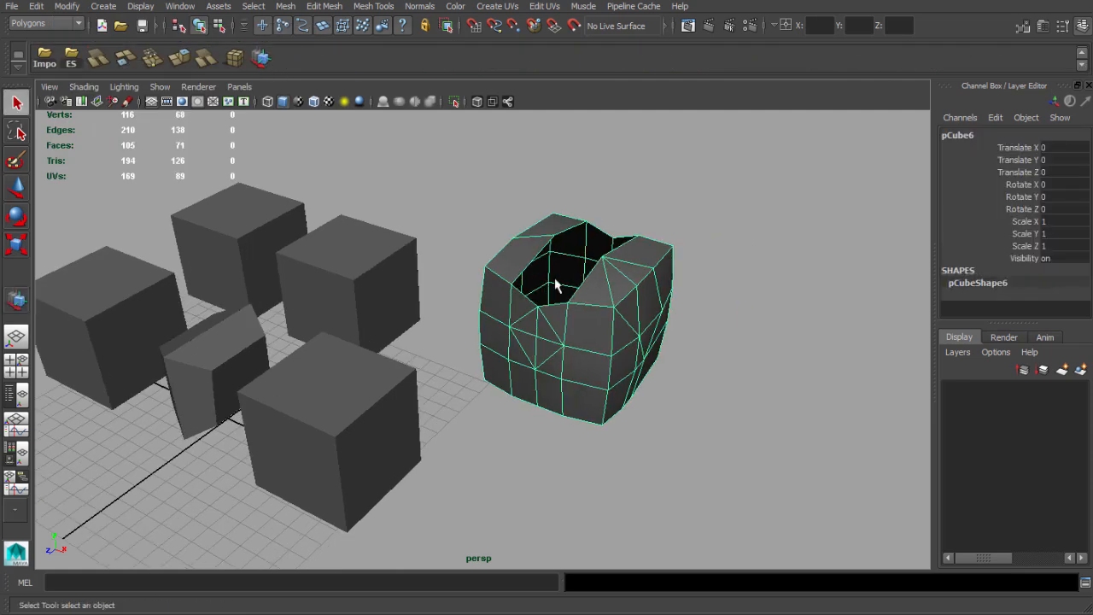
right_click_drag(517, 246, 571, 363, "alt")
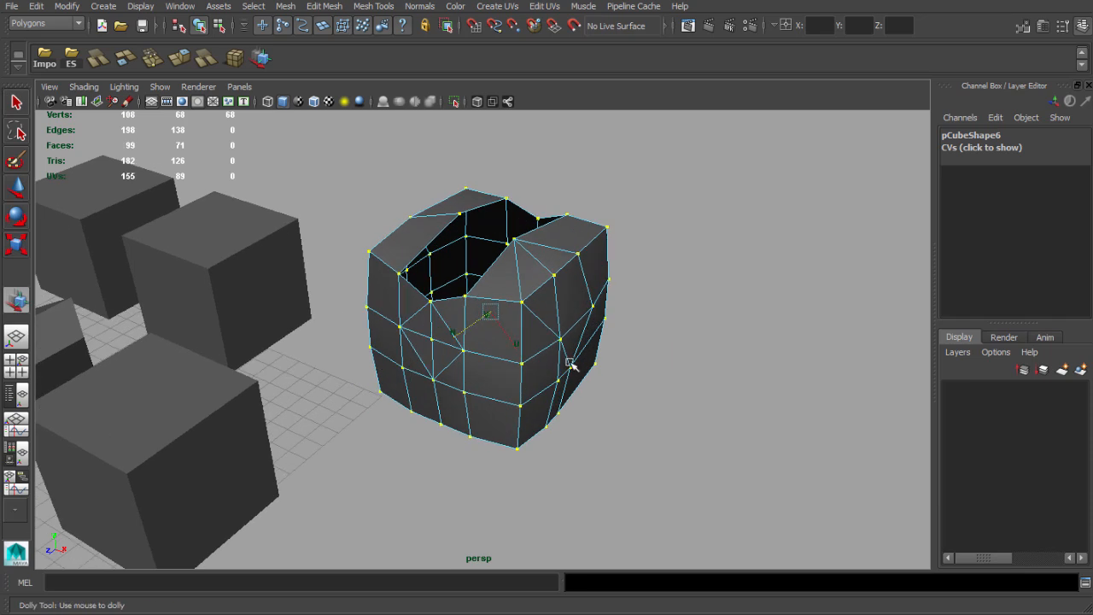
left_click_drag(463, 333, 461, 333)
key("q")
key("F8")
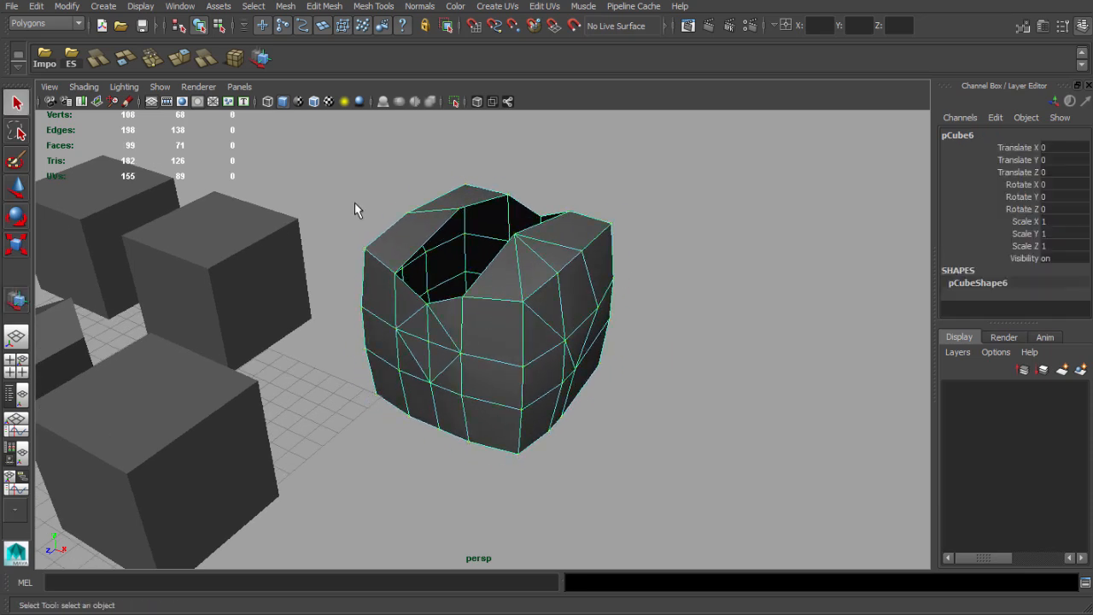
left_click(1082, 64)
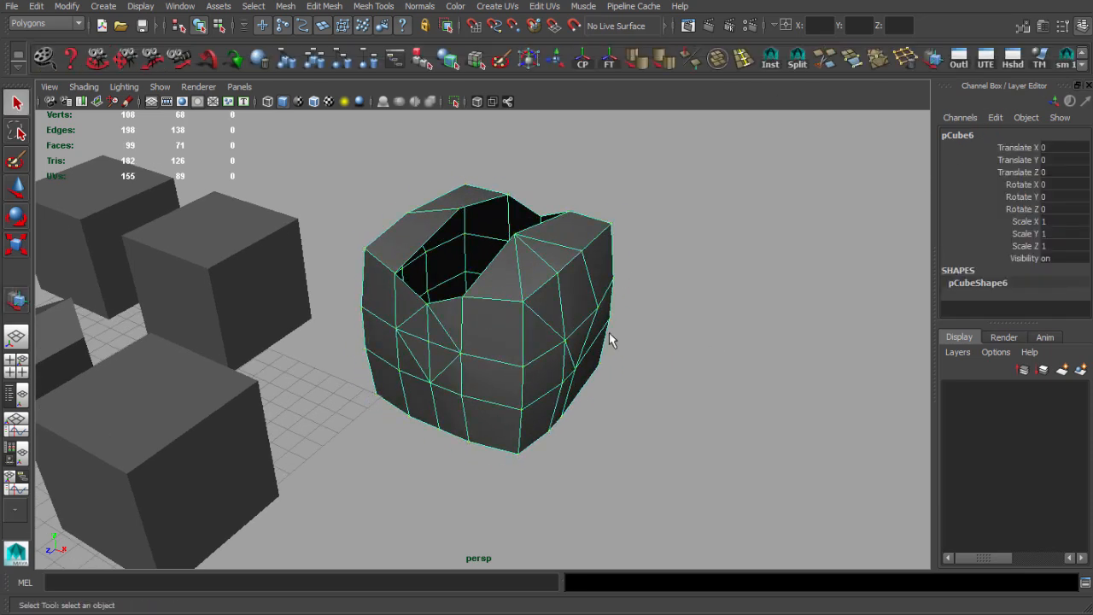
Select every object from pCube1 to pCube8 in the Outliner and close it
left_click_drag(700, 307, 642, 288, "alt")
right_click_drag(642, 288, 671, 292, "alt")
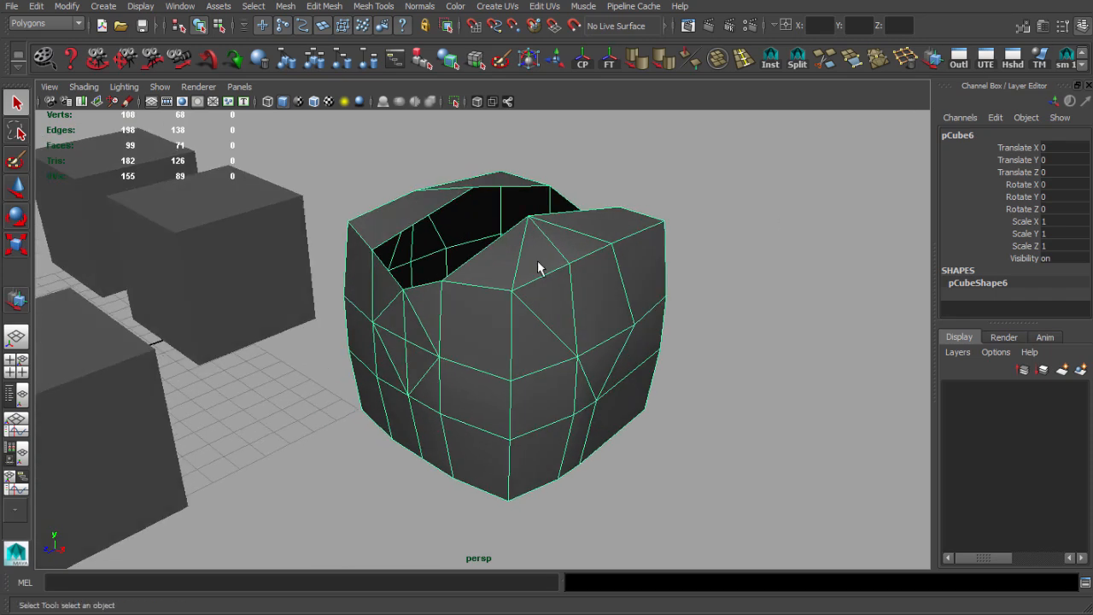
key("a")
left_click_drag(566, 266, 683, 289, "alt")
right_click_drag(682, 289, 734, 305, "alt")
middle_click_drag(734, 305, 741, 305, "alt")
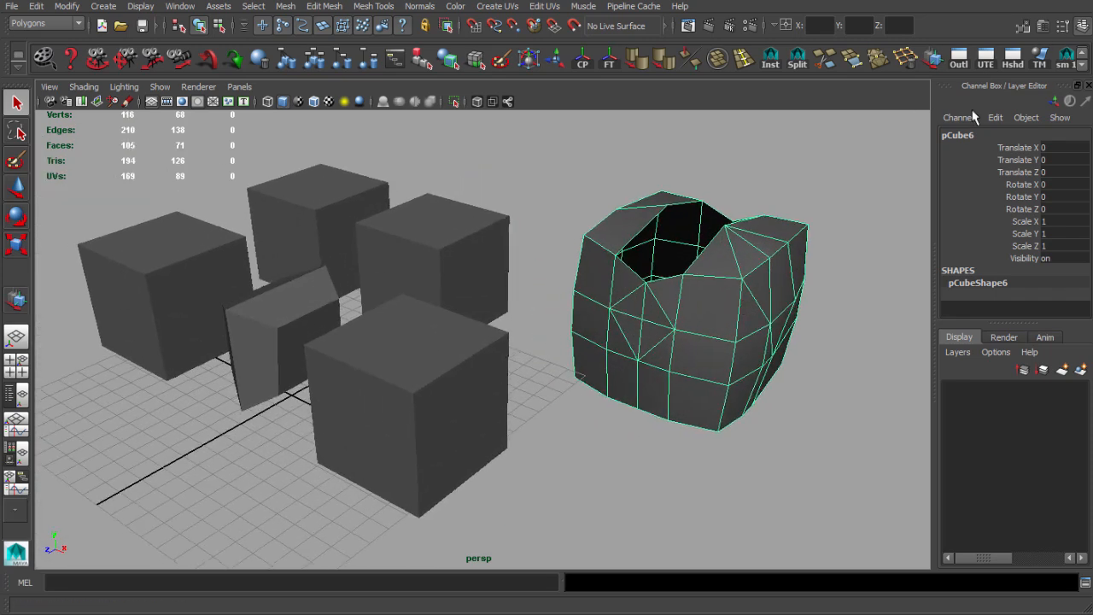
left_click(959, 61)
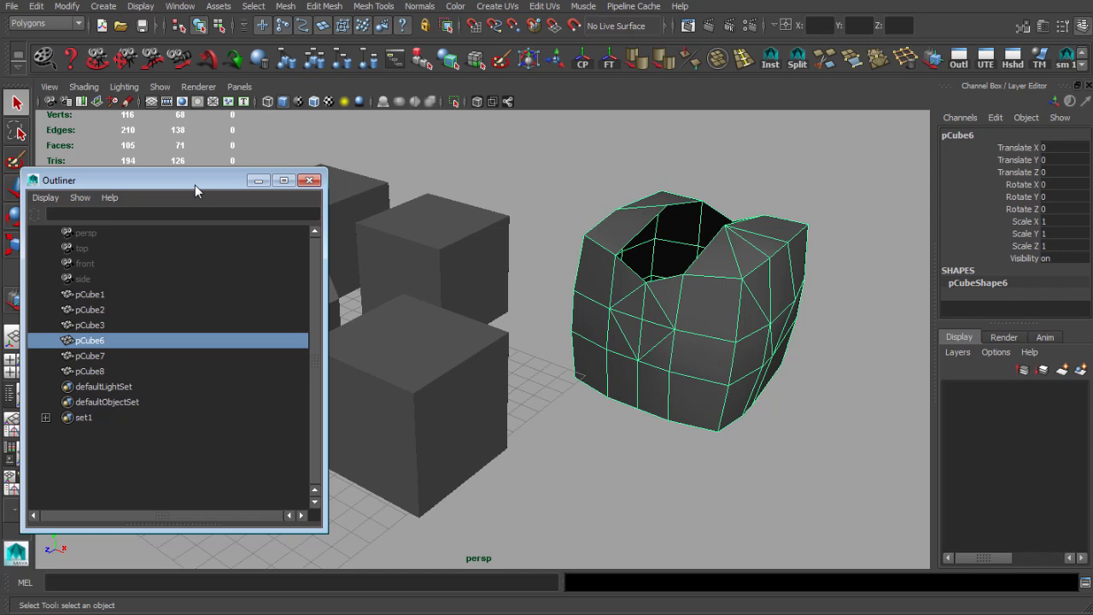
left_click_drag(195, 185, 193, 182)
left_click_drag(95, 369, 94, 292)
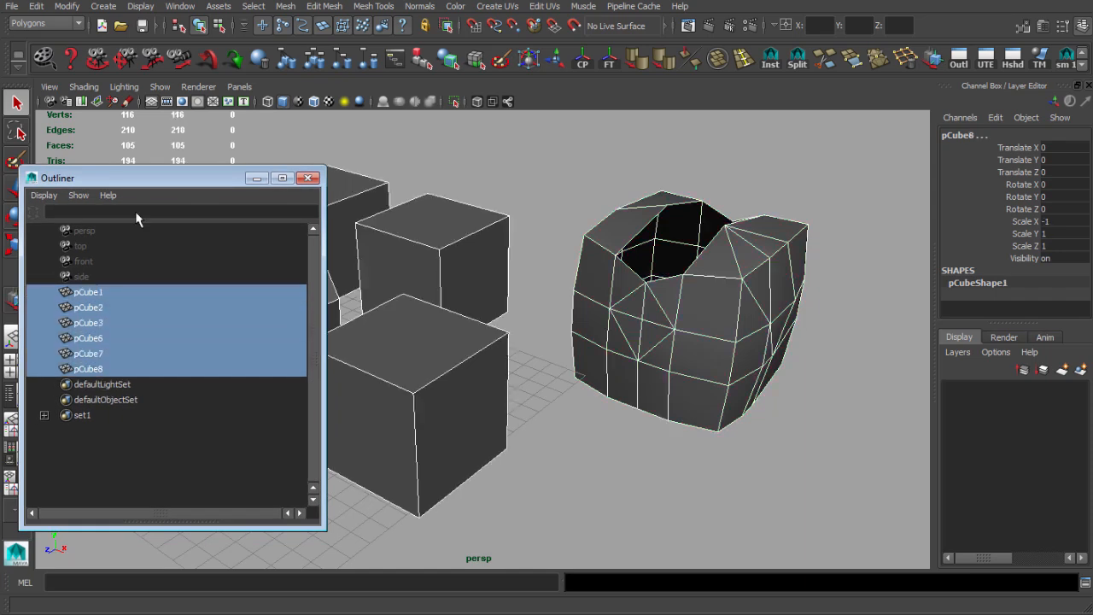
left_click_drag(153, 181, 146, 189)
left_click(303, 186)
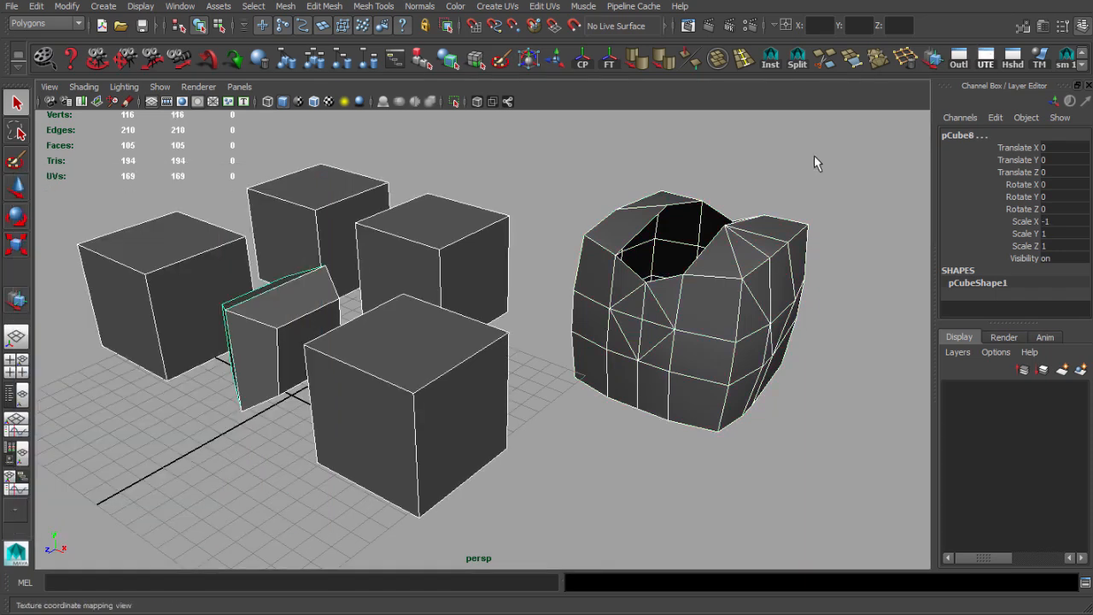
View the UV Texture Editor and the Hypershade from their shelf shortcuts, closing each one
left_click_drag(339, 127, 349, 110)
left_click(443, 112)
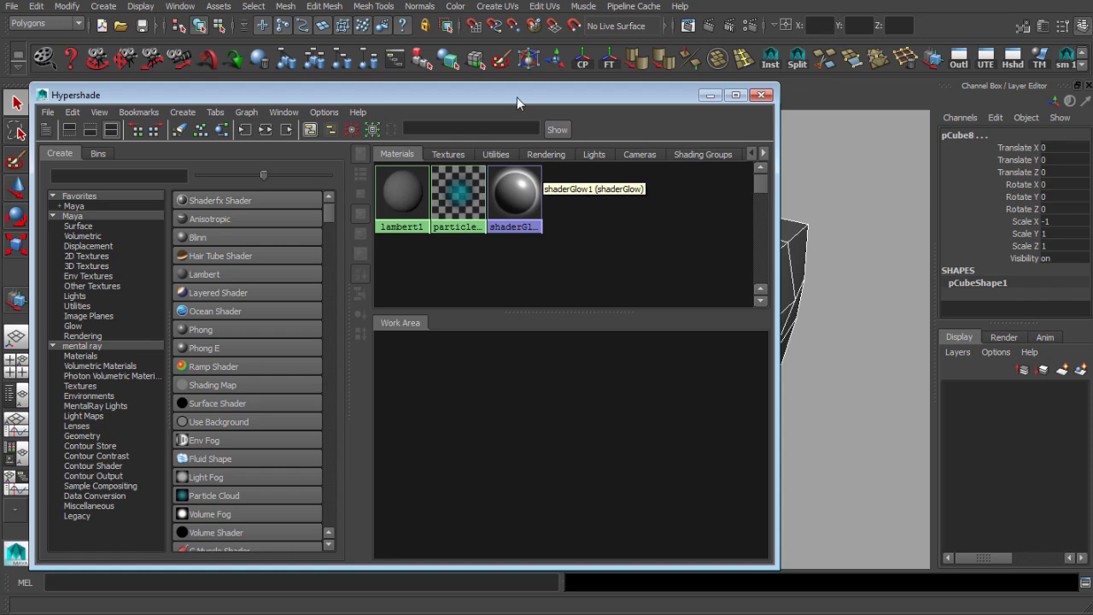
left_click(752, 76)
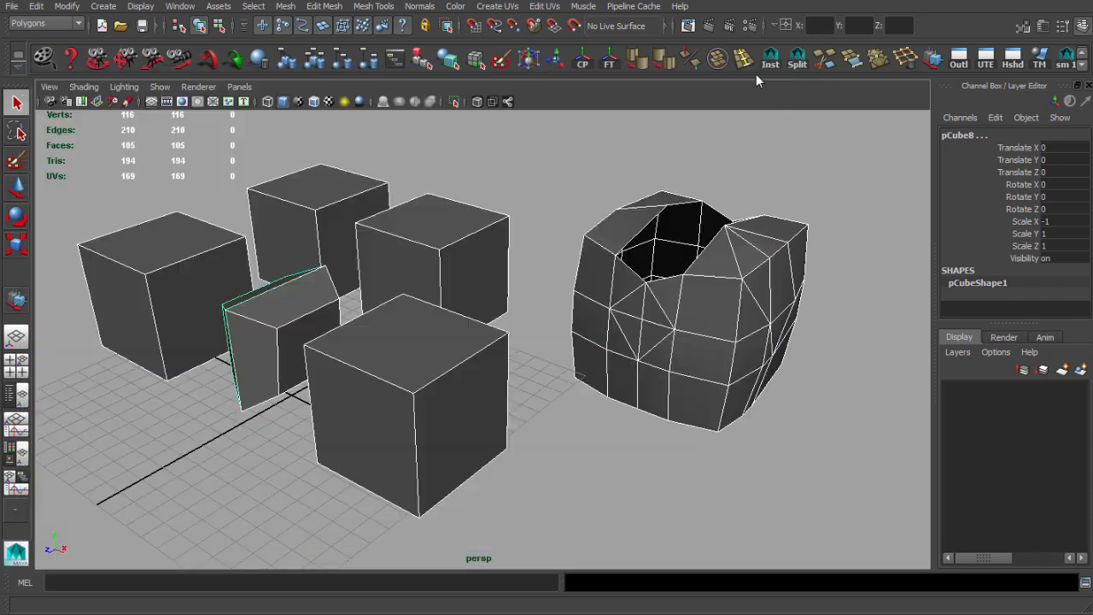
Open Transfer Maps for the selected cubes, clear all target meshes and widen the window
left_click(1039, 65)
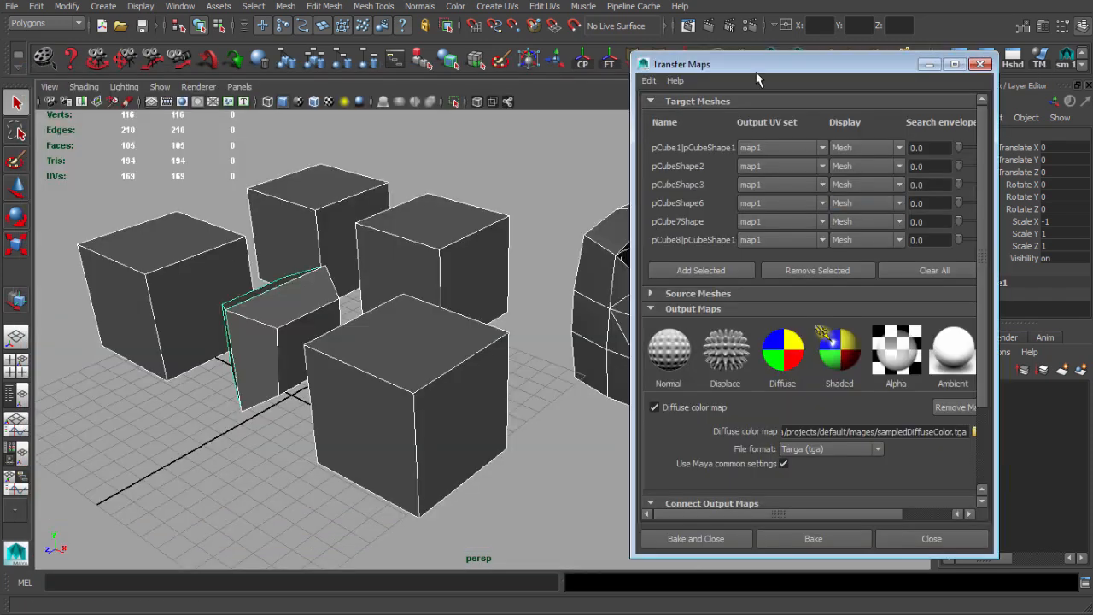
left_click_drag(756, 79, 133, 48)
left_click(317, 240)
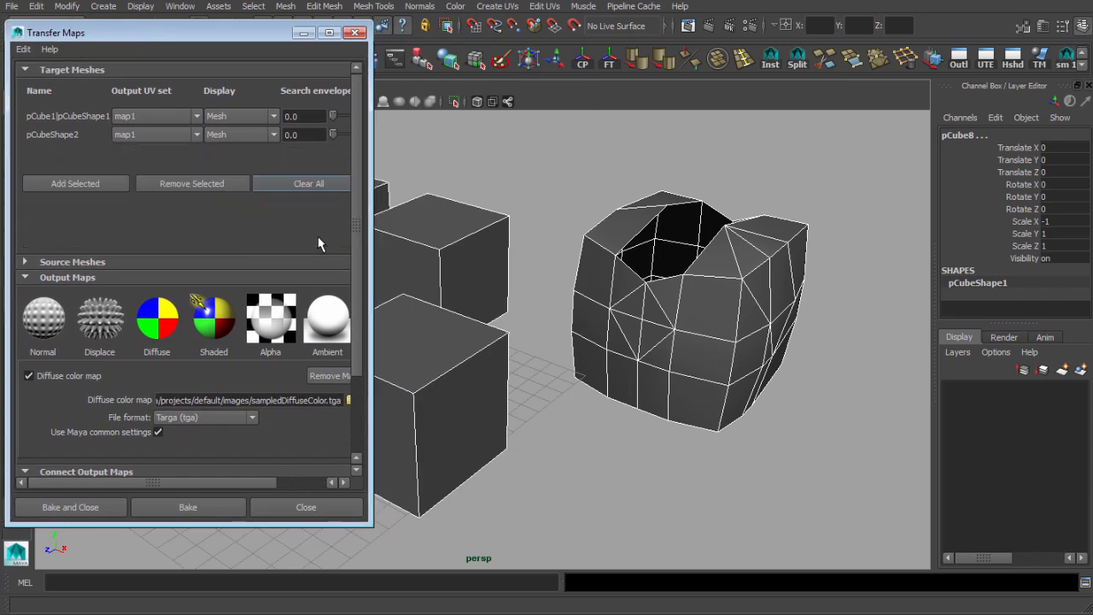
left_click_drag(242, 41, 259, 40)
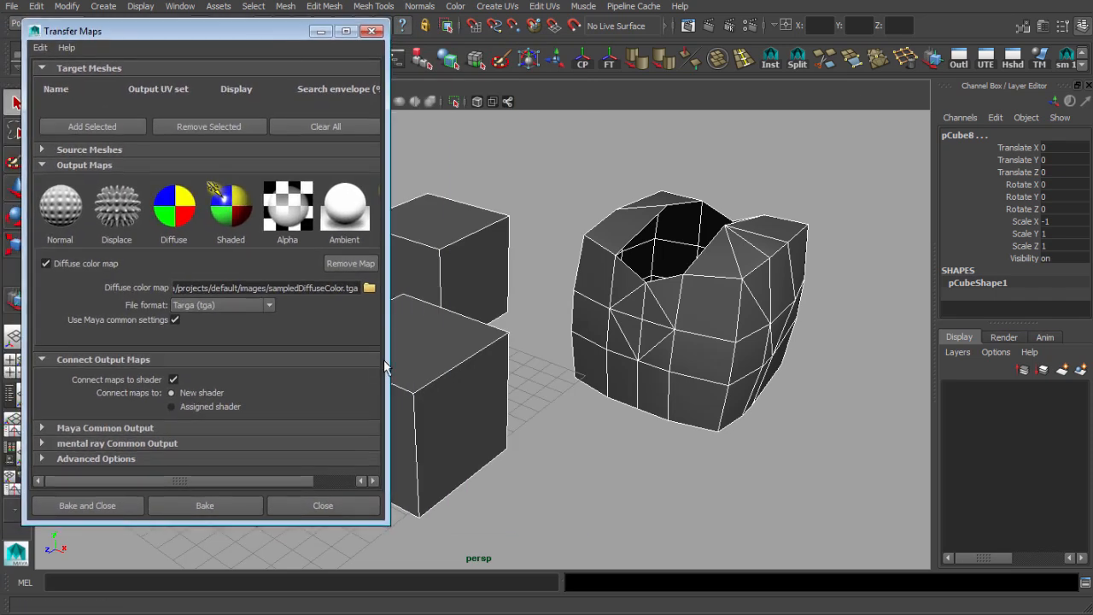
left_click_drag(384, 365, 415, 365)
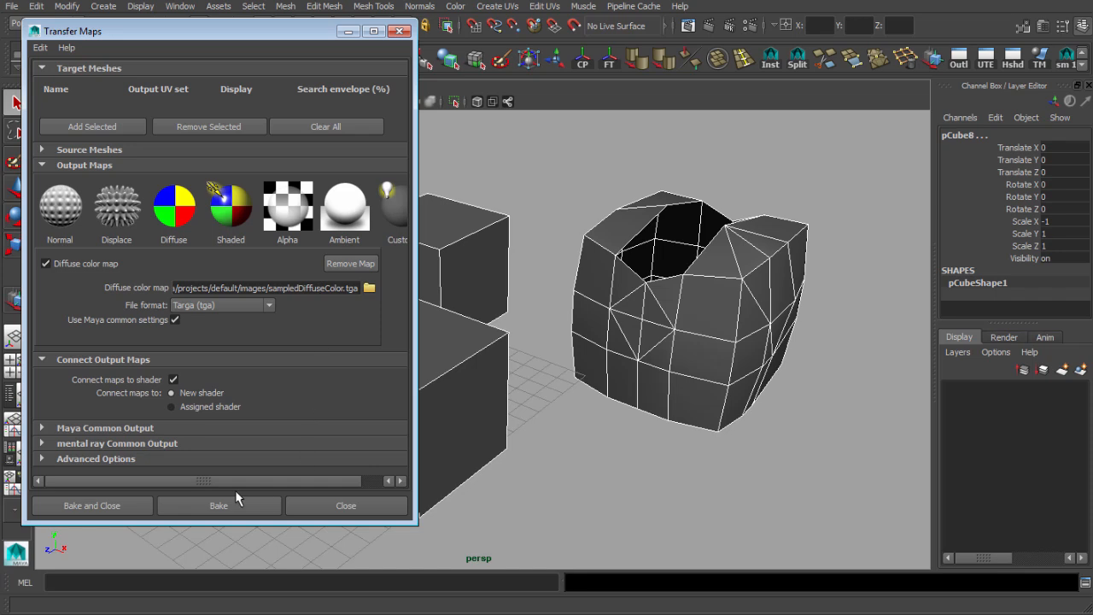
Review the Maya Common Output options in Transfer Maps, close the window and deselect all objects
left_click(159, 432)
scroll(159, 431, "down", 3)
scroll(145, 359, "up", 3)
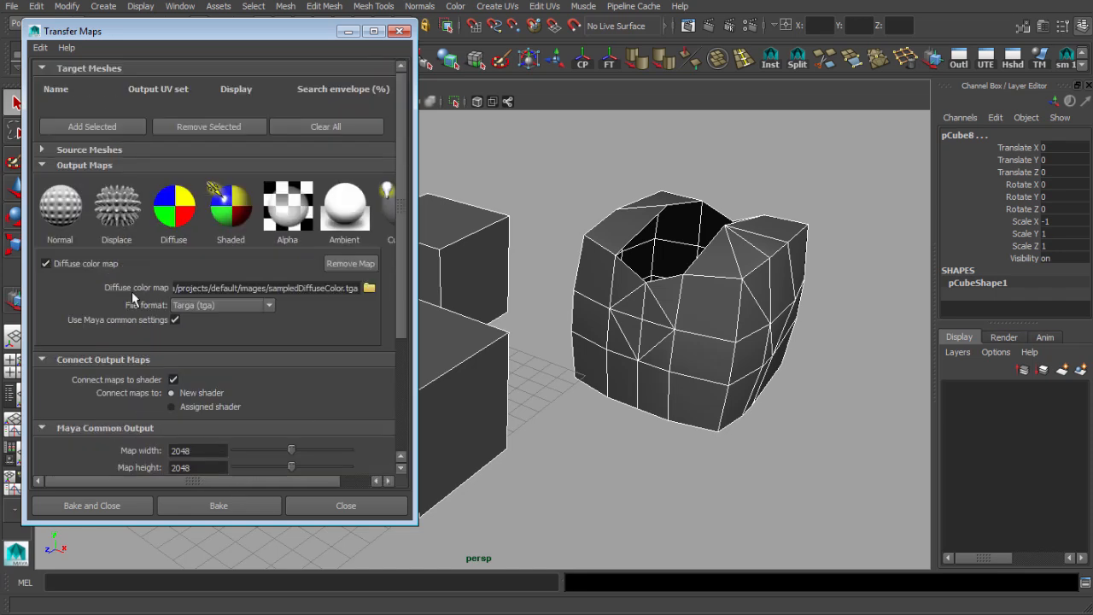
left_click(217, 362)
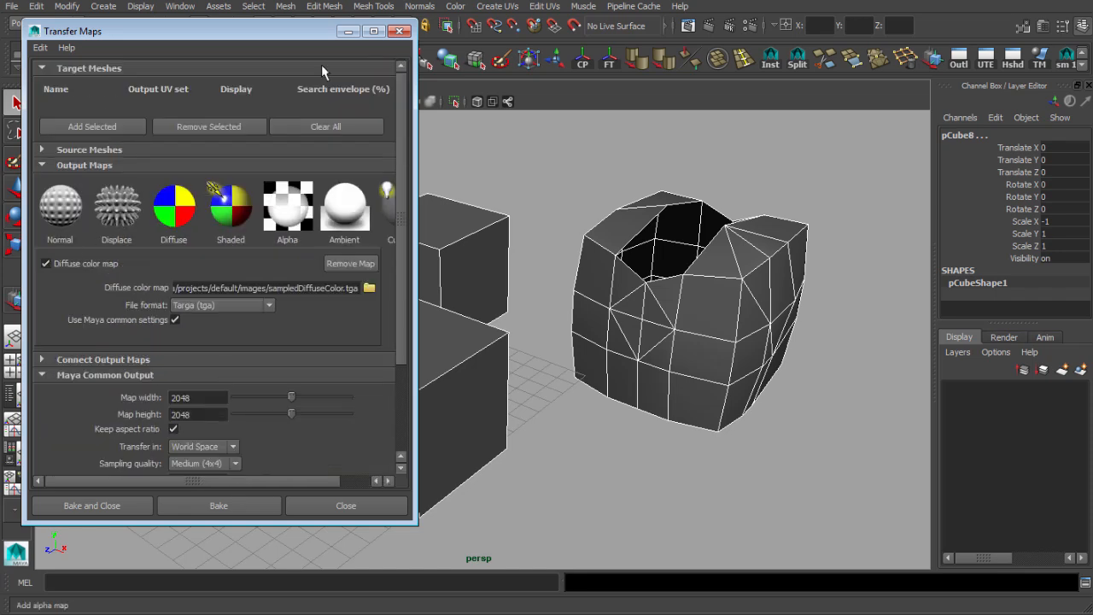
left_click_drag(287, 32, 293, 35)
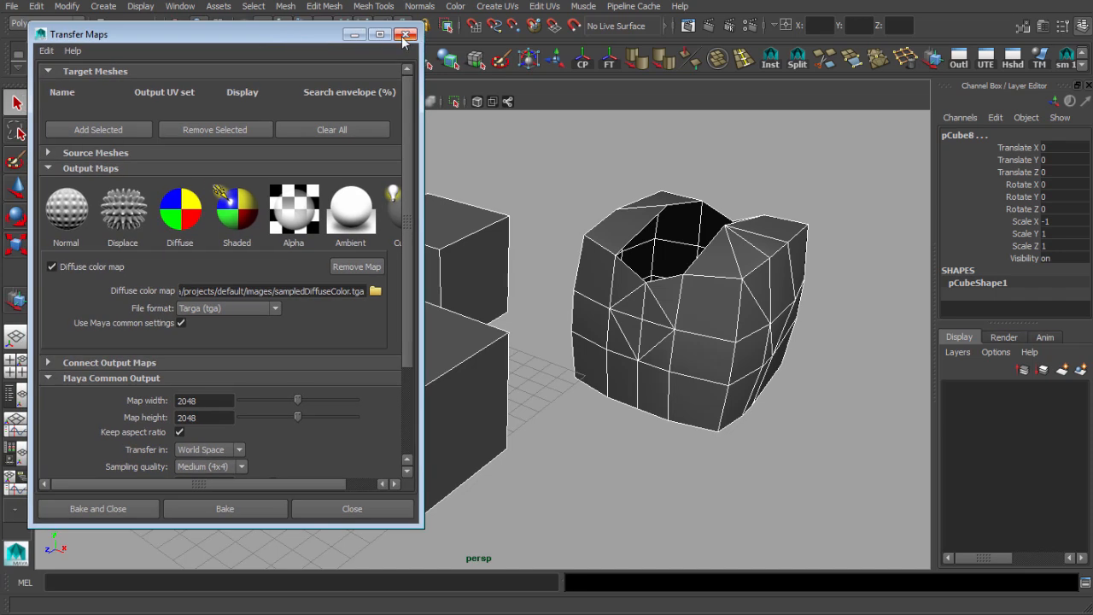
left_click(405, 34)
middle_click_drag(681, 210, 630, 212, "alt")
left_click_drag(718, 193, 670, 194, "alt")
left_click(802, 162)
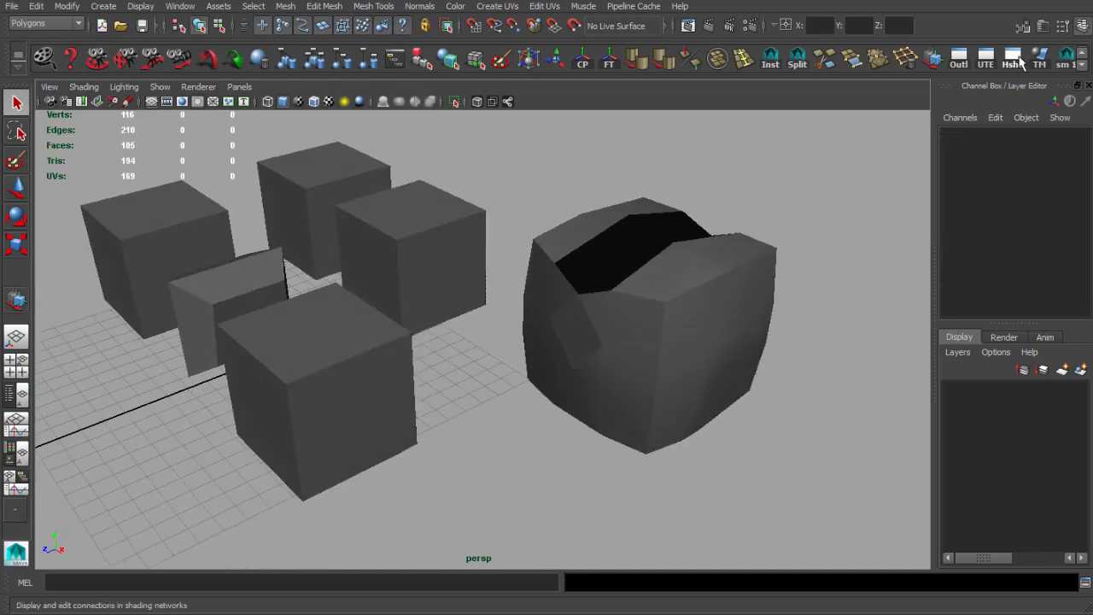
Open the sm 1 shelf item's MEL command in the Shelf Editor and highlight the line setAttr ".smoothLevel" 1;
right_click(1068, 69)
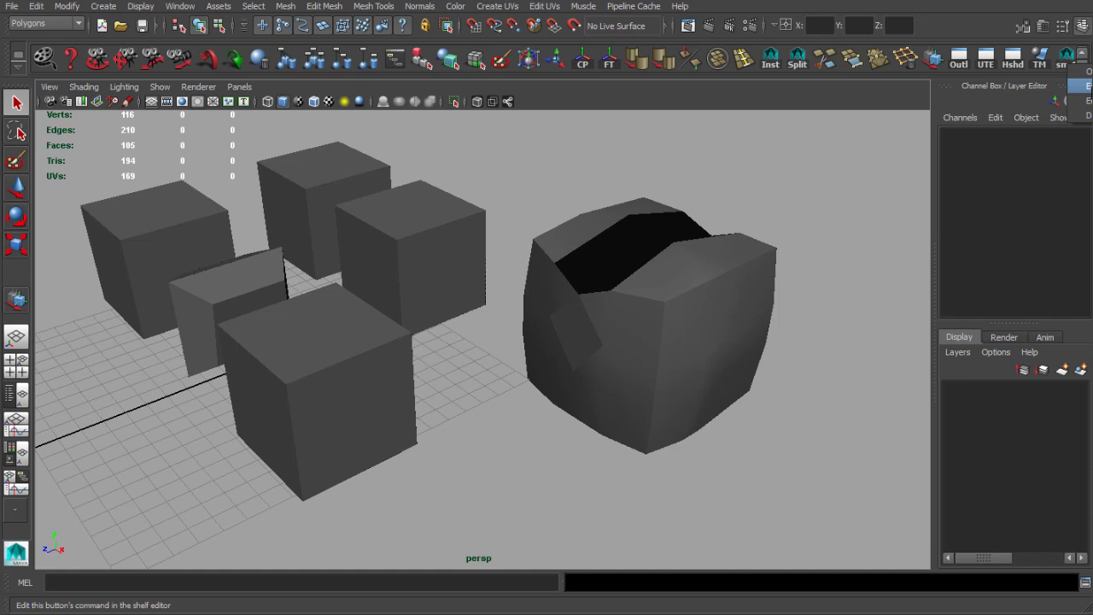
left_click(1077, 87)
left_click_drag(731, 139, 463, 142)
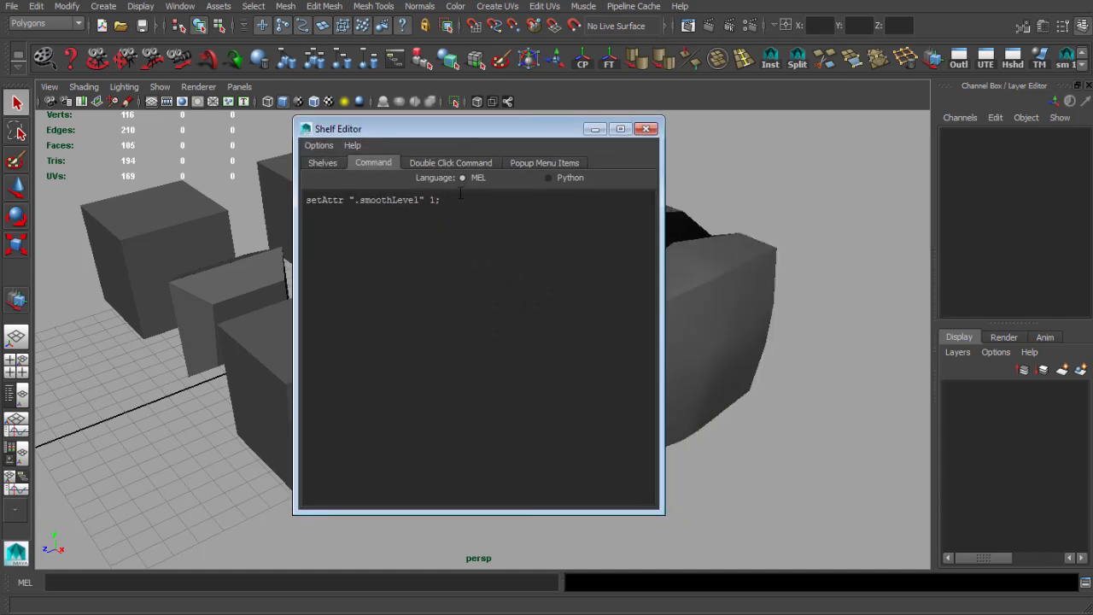
left_click_drag(466, 201, 279, 187)
left_click_drag(403, 136, 416, 147)
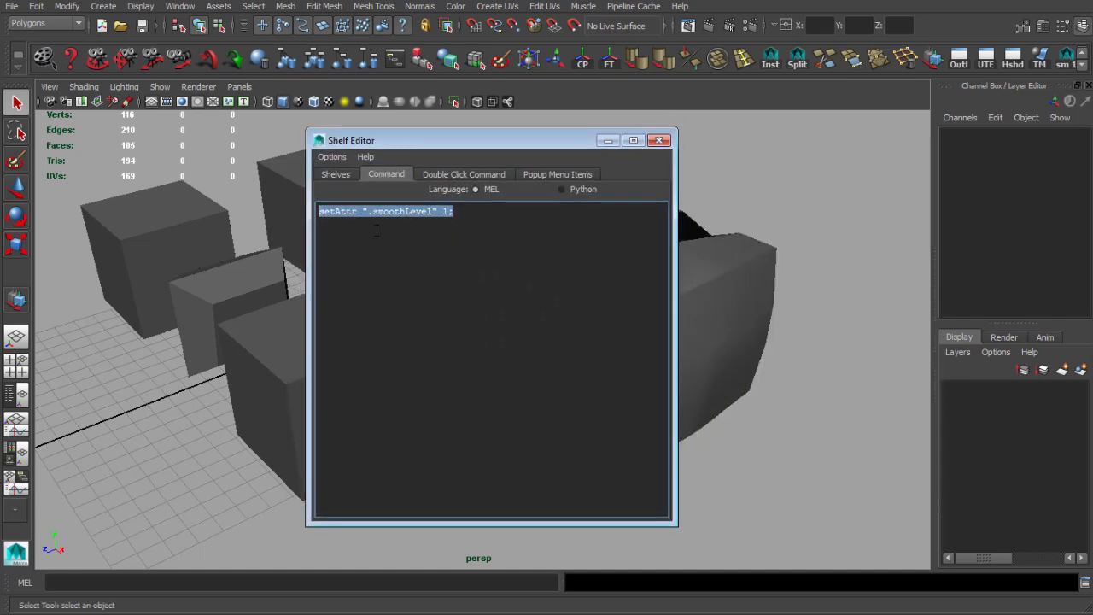
Keep the smoothLevel line highlighted and move the Shelf Editor clear of the cubes
left_click(362, 222)
left_click_drag(465, 213, 266, 213)
left_click_drag(476, 137, 650, 145)
left_click_drag(268, 237, 331, 233, "alt")
left_click_drag(532, 148, 732, 133)
Select the leftmost cube and toggle its smooth mesh preview on and off, finishing with the smoothed display
left_click_drag(251, 262, 322, 242, "alt")
left_click(323, 242)
middle_click_drag(323, 243, 345, 278, "alt")
scroll(346, 280, "up", 2)
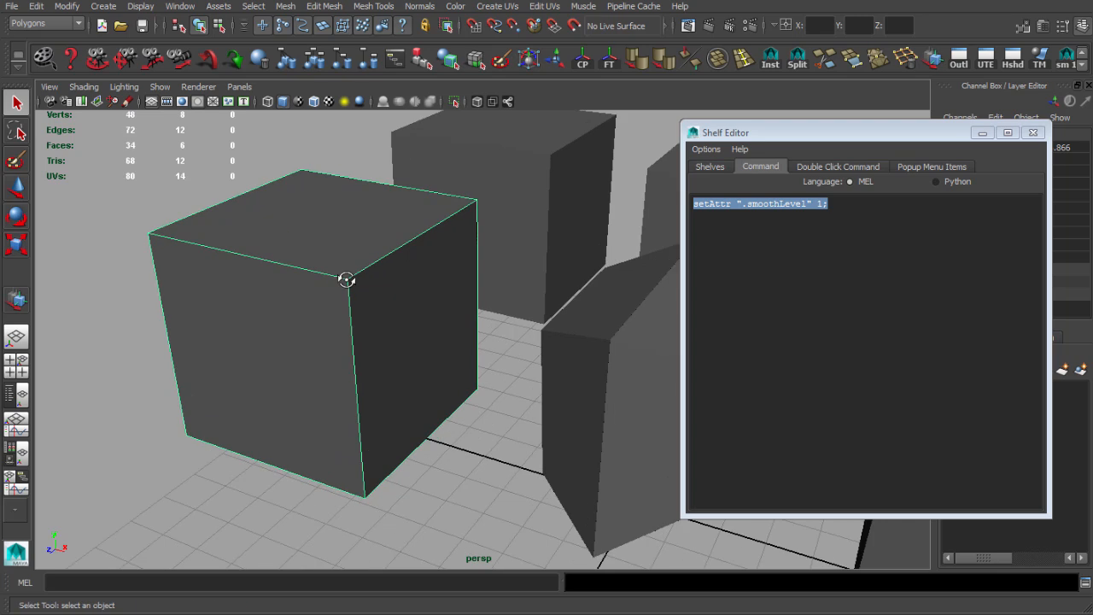
key("3")
key("1")
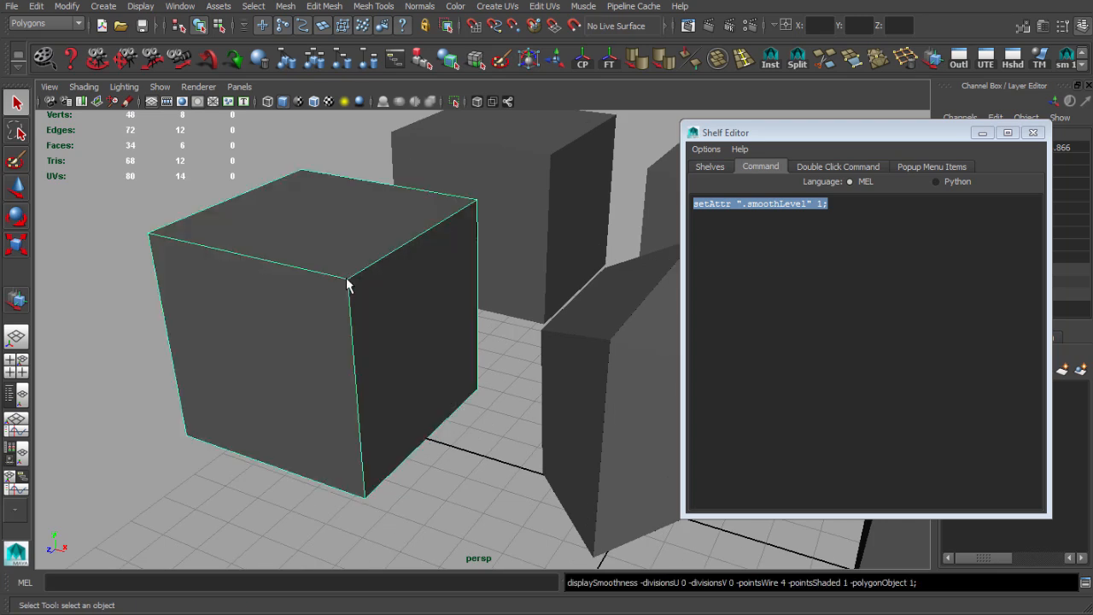
key("3")
key("1")
key("3")
left_click_drag(347, 279, 305, 281, "alt")
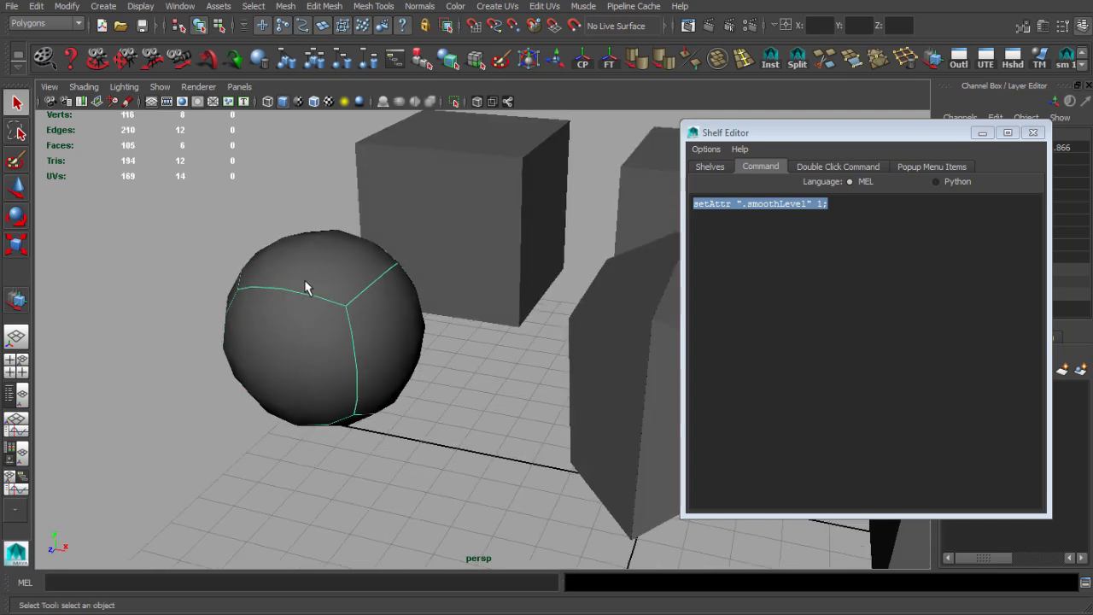
Move the smoothed cube's upper-left pair of vertices up and outward
right_click_drag(305, 282, 261, 282)
left_click_drag(260, 282, 261, 214, "alt")
left_click_drag(170, 181, 300, 289)
key("w")
right_click_drag(327, 281, 318, 193, "alt")
middle_click_drag(318, 193, 367, 251, "alt")
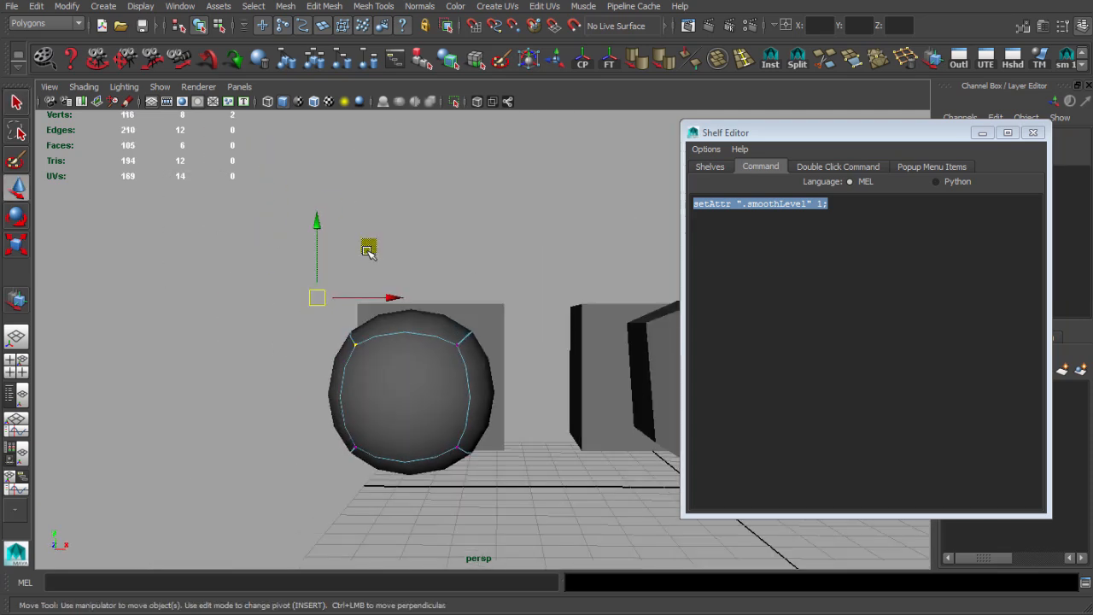
left_click_drag(368, 249, 246, 154)
left_click_drag(341, 299, 361, 316, "alt")
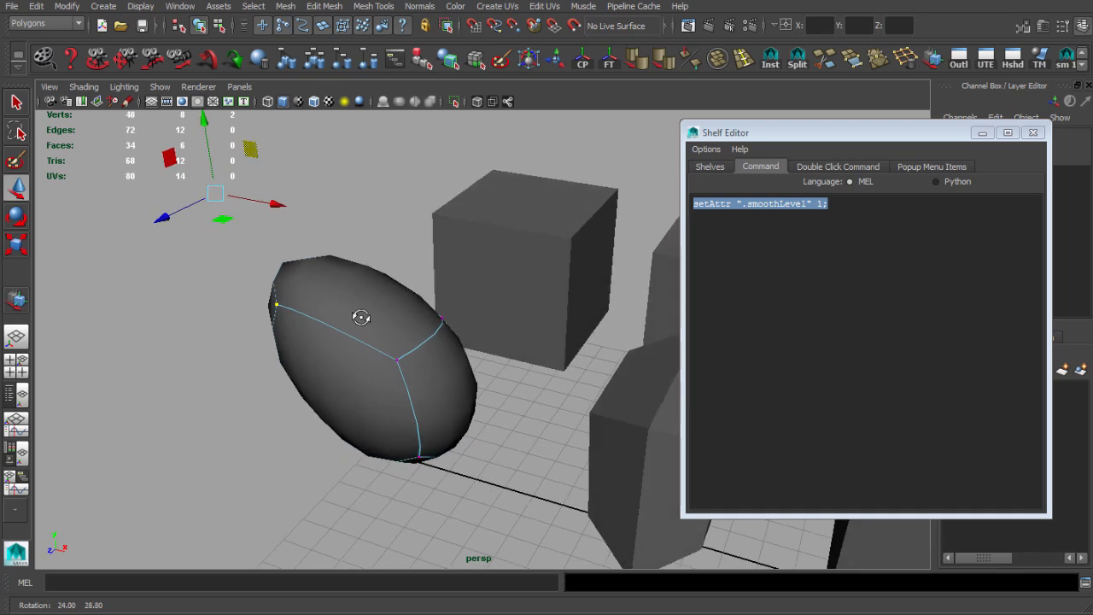
Move the smoothed cube's upper-right pair of vertices up and outward
key("q")
mouse_move(361, 316)
right_mouse_down()
mouse_move(385, 287)
mouse_move(361, 319)
right_mouse_up()
left_click_drag(361, 320, 362, 342, "alt")
left_click_drag(283, 316, 429, 283, "alt")
right_click_drag(410, 348, 366, 341)
left_click_drag(385, 264, 496, 377)
key("w")
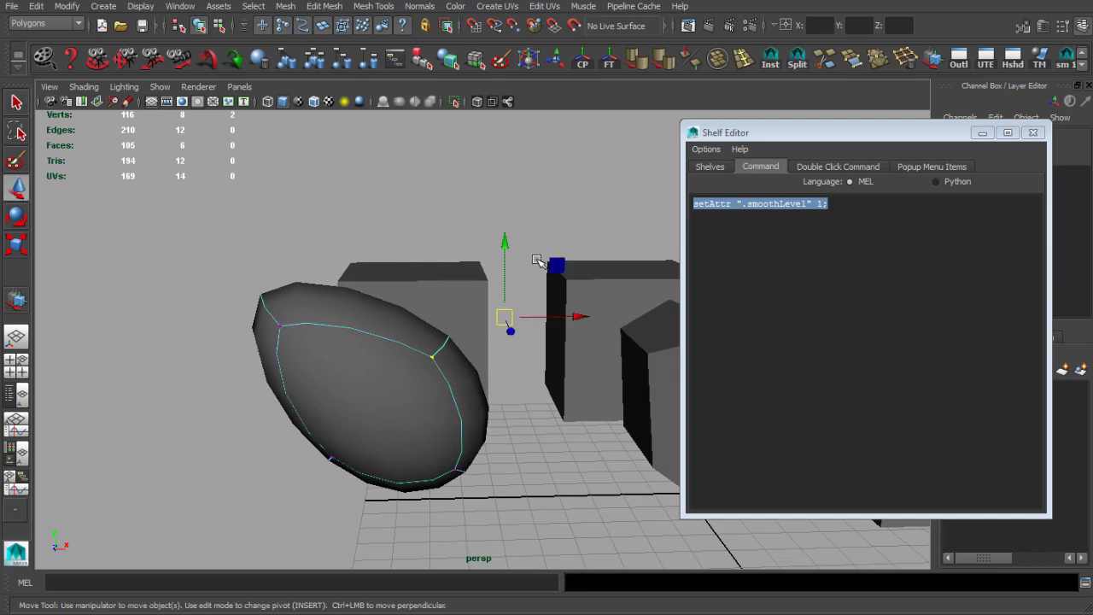
left_click_drag(555, 264, 617, 155)
scroll(532, 258, "down", 3)
scroll(532, 259, "up", 2)
left_click_drag(521, 261, 474, 224, "alt")
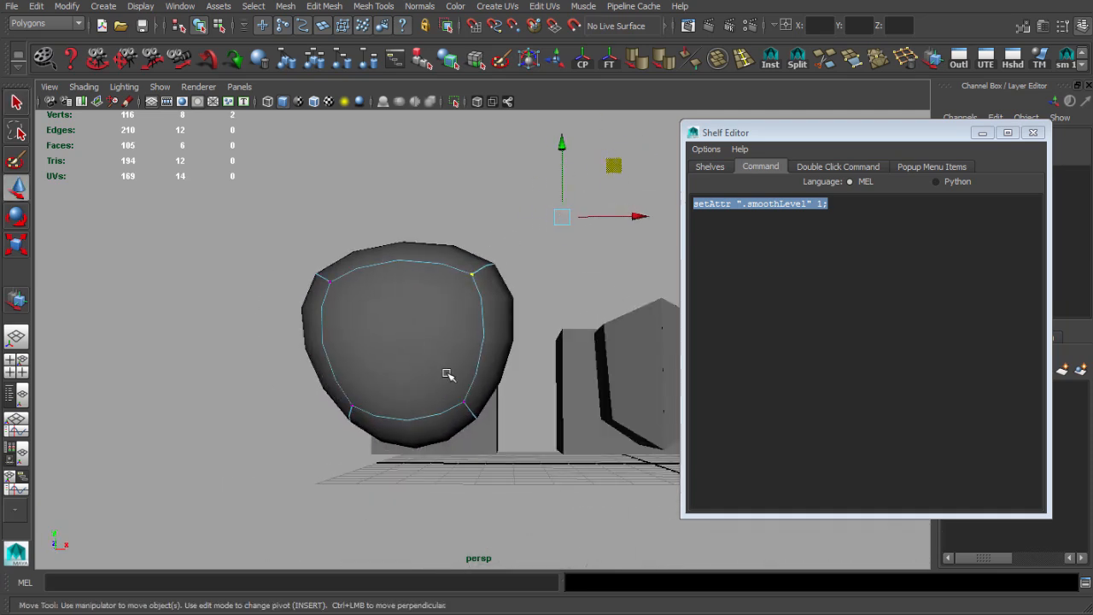
Move the smoothed cube's lower vertex pairs outward to round out the shape
left_click_drag(446, 373, 520, 473)
left_click_drag(544, 415, 629, 474)
left_click_drag(300, 385, 311, 441)
Move the Shelf Editor out of the way, return the smoothed cube to object mode and open its Attribute Editor
left_click_drag(884, 140, 780, 193)
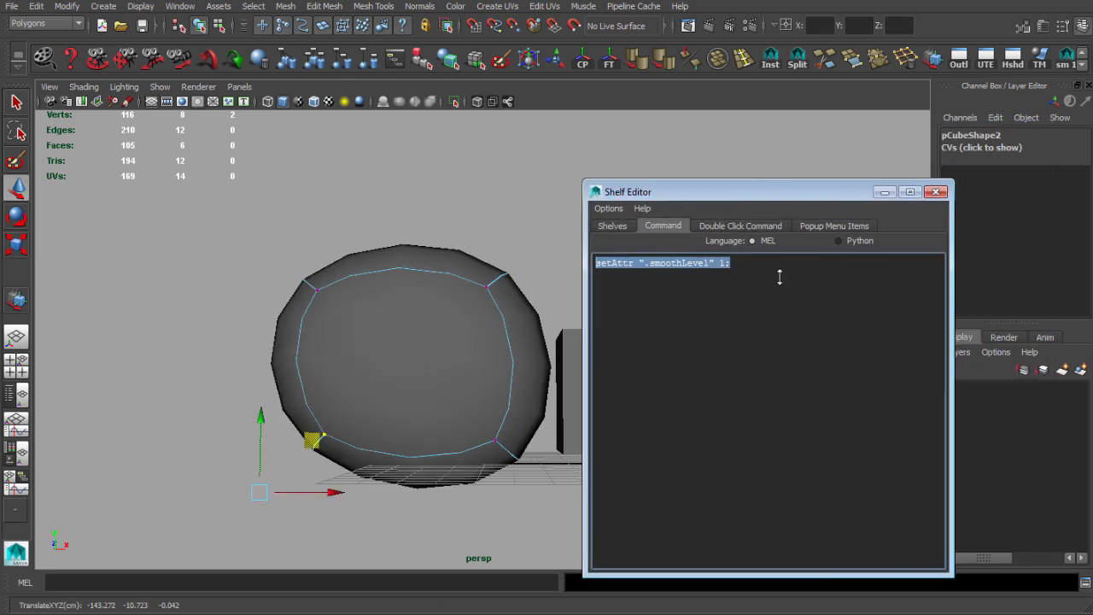
left_click_drag(788, 197, 731, 489)
left_click_drag(504, 375, 479, 288, "alt")
right_click_drag(409, 268, 442, 233)
left_click(440, 244)
key("ctrl+a")
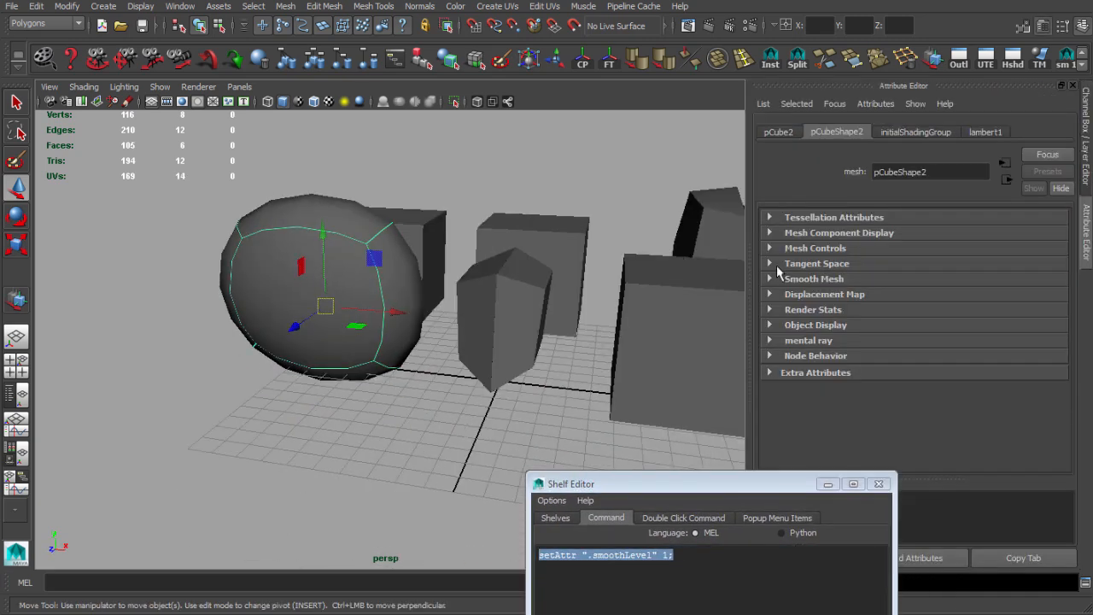
Expand the Smooth Mesh attributes, set the preview level to 1 with the sm 1 shelf command and close the Shelf Editor
left_click(808, 278)
scroll(896, 321, "down", 3)
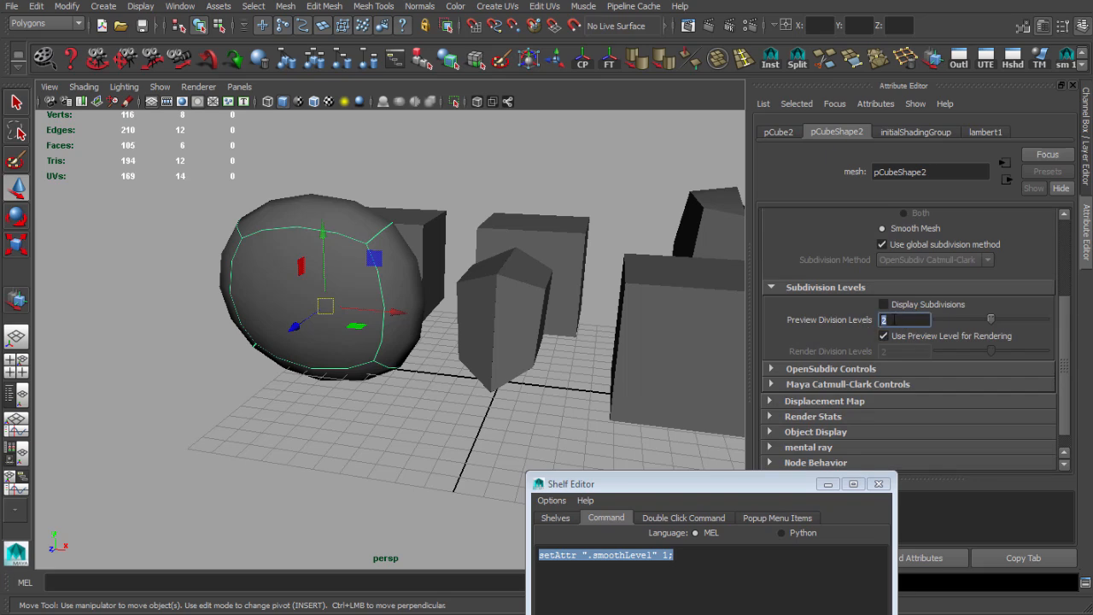
left_click(490, 156)
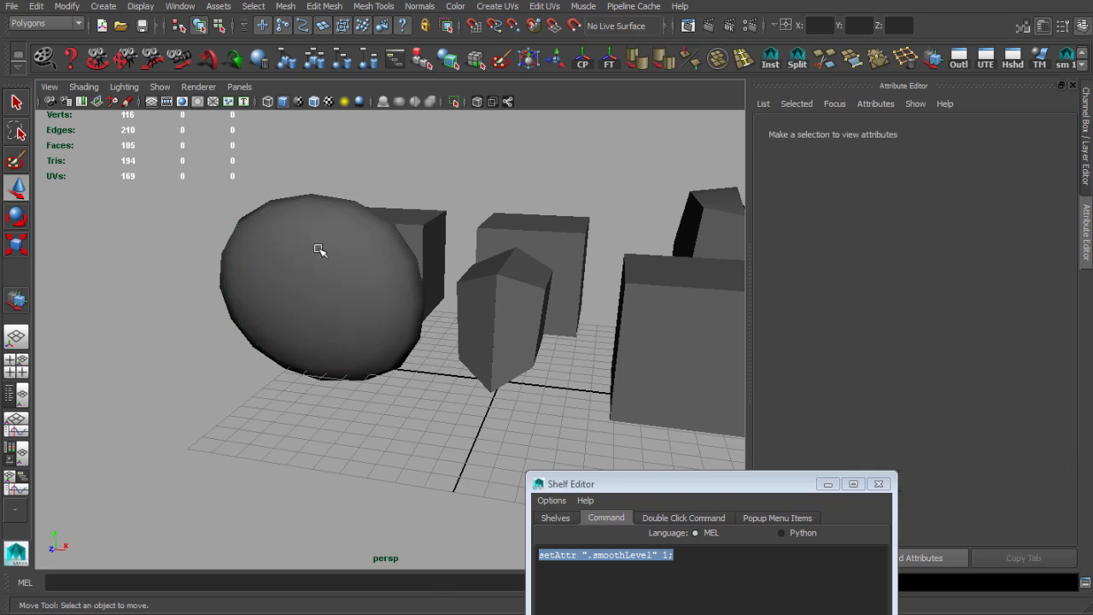
left_click(316, 246)
left_click(1065, 61)
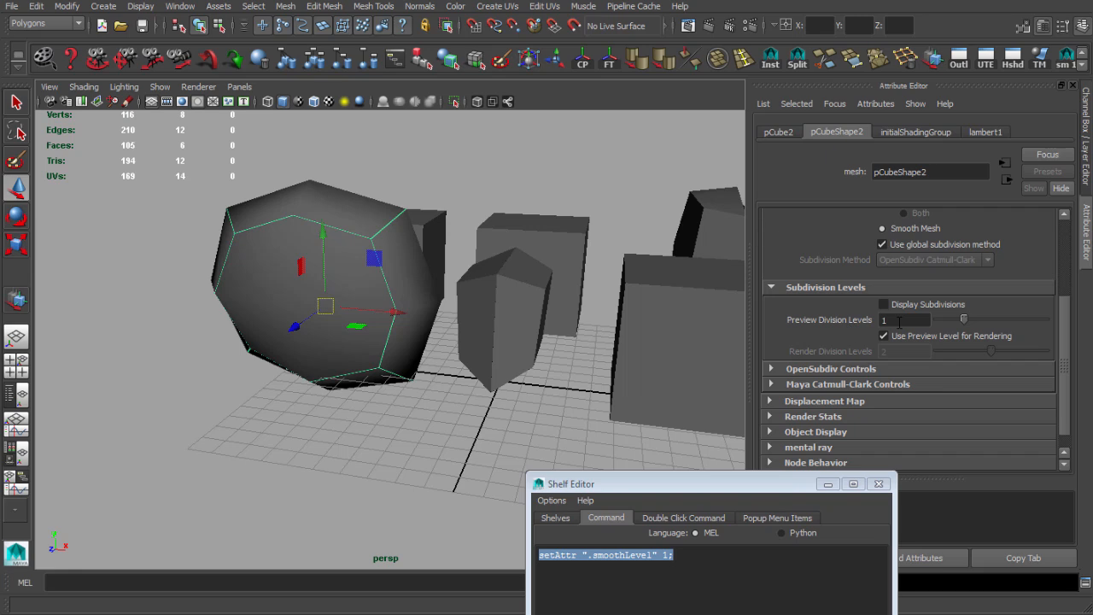
left_click_drag(739, 484, 685, 174)
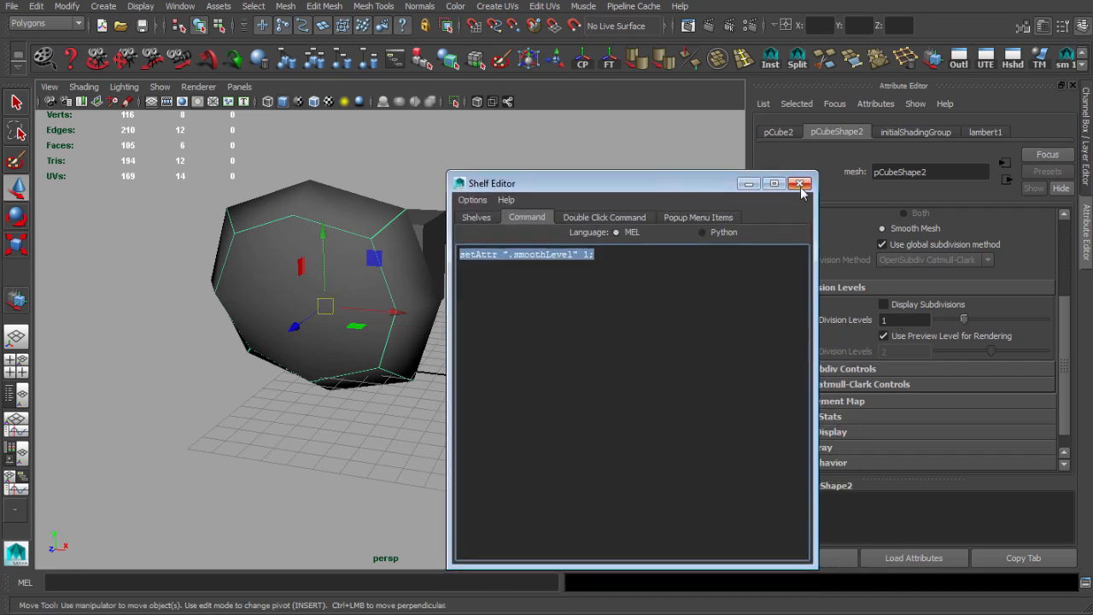
left_click(799, 175)
Set the smoothed cube's Preview Division Levels to 2
left_click_drag(528, 246, 470, 247, "alt")
middle_click_drag(470, 247, 431, 268, "alt")
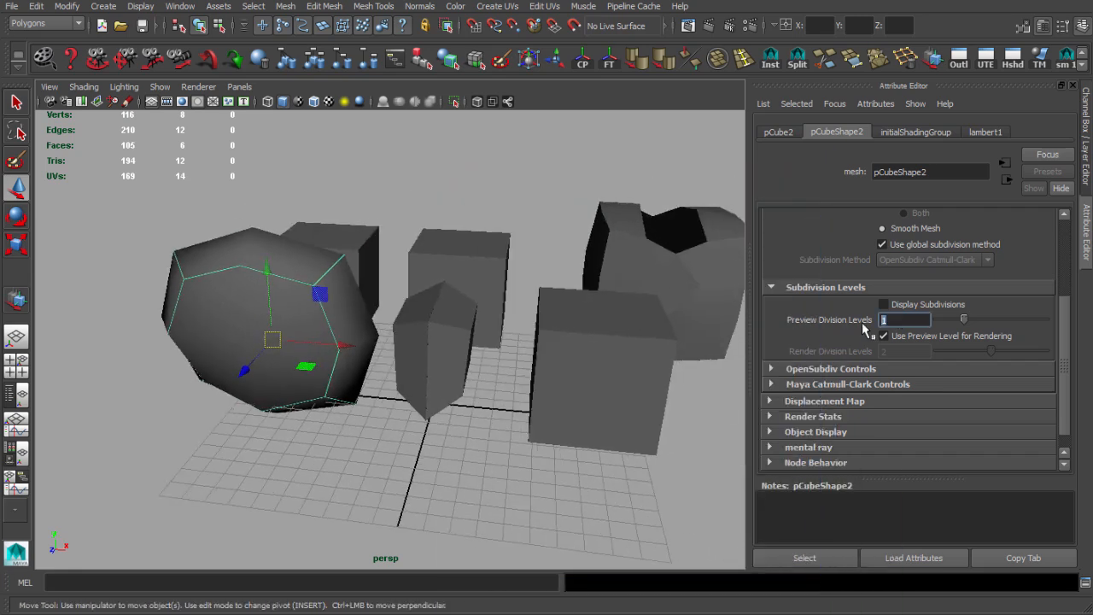
key("Return")
scroll(598, 313, "down", 5)
middle_click_drag(428, 215, 409, 263, "alt")
scroll(409, 263, "up", 2)
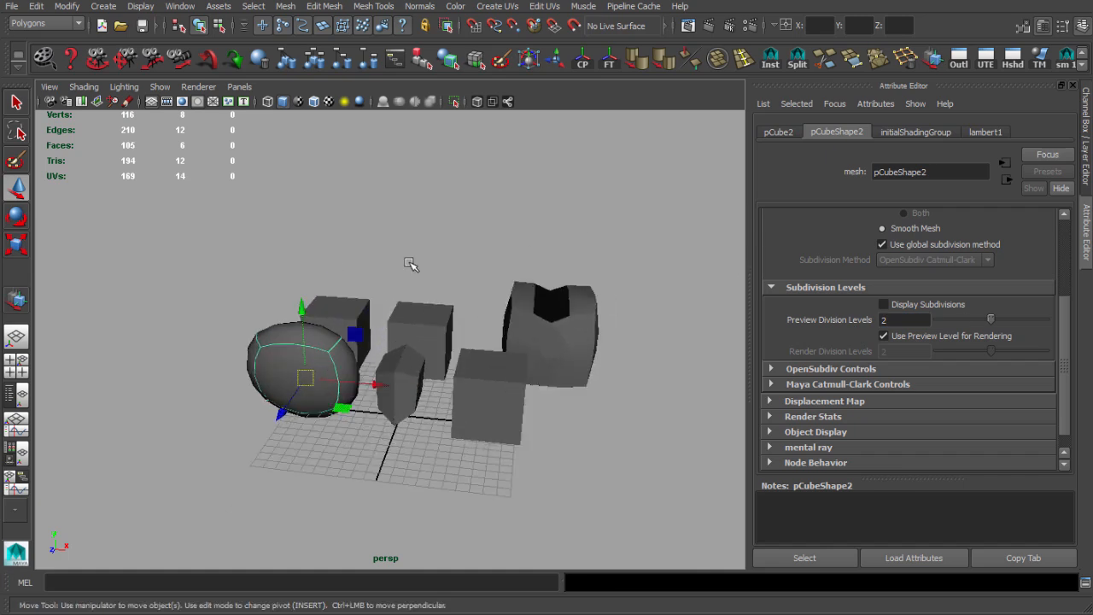
scroll(467, 339, "up", 6)
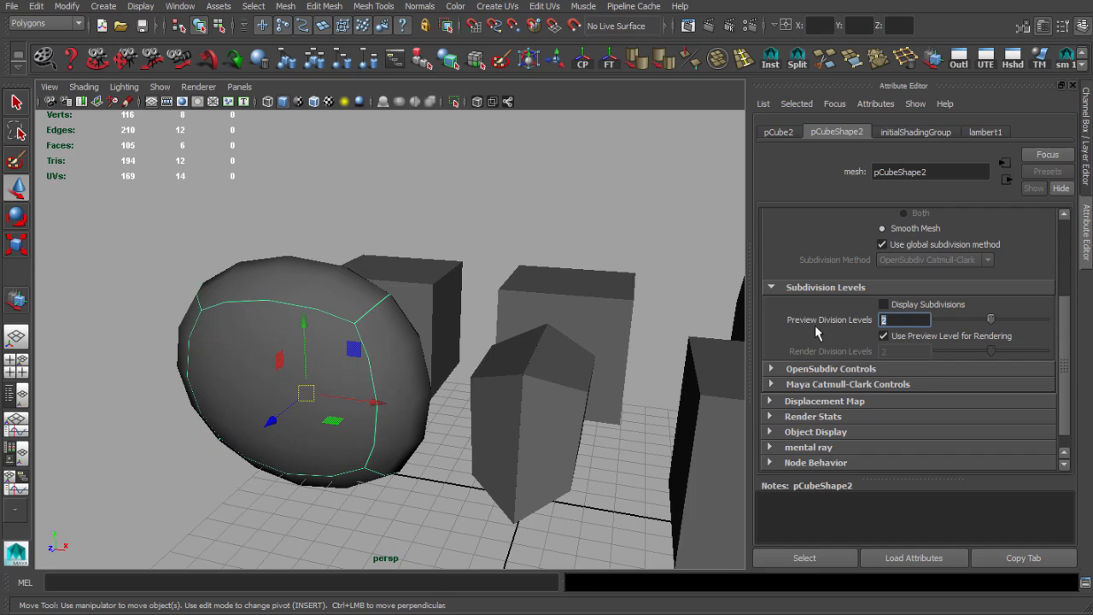
Set the smoothed cube's Preview Division Levels to 1, deselect it and reselect it
type("12")
key("BackSpace")
key("Return")
left_click(533, 258)
left_click(351, 334)
left_click_drag(351, 334, 400, 325, "alt")
scroll(453, 332, "down", 3)
scroll(399, 326, "up", 1)
scroll(400, 325, "up", 1)
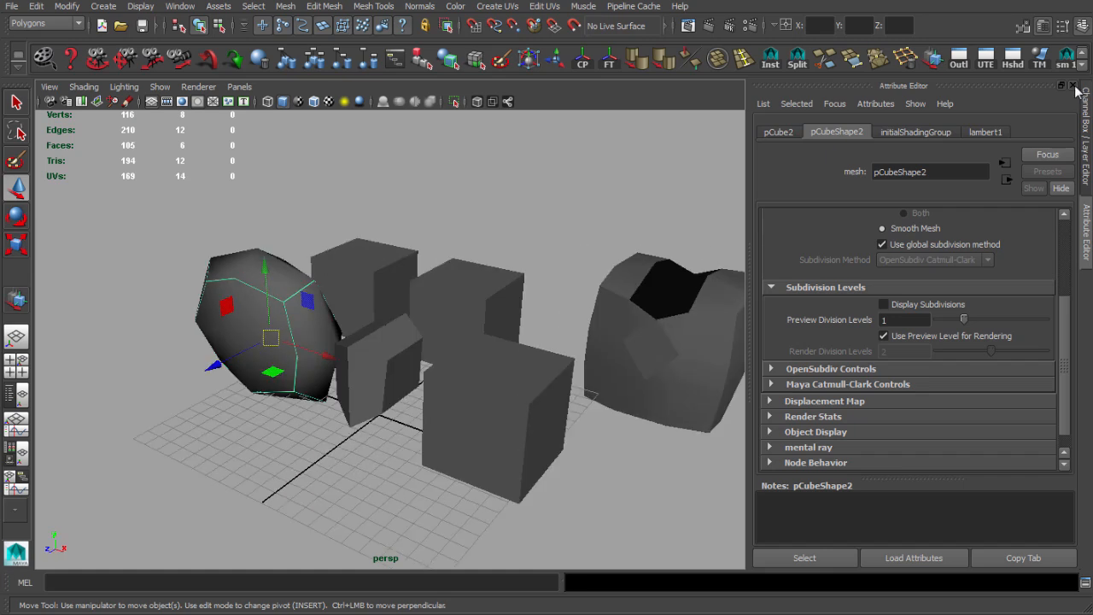
Bring back the Channel Box and deselect all objects
left_click(1082, 120)
left_click(700, 214)
scroll(702, 217, "down", 3)
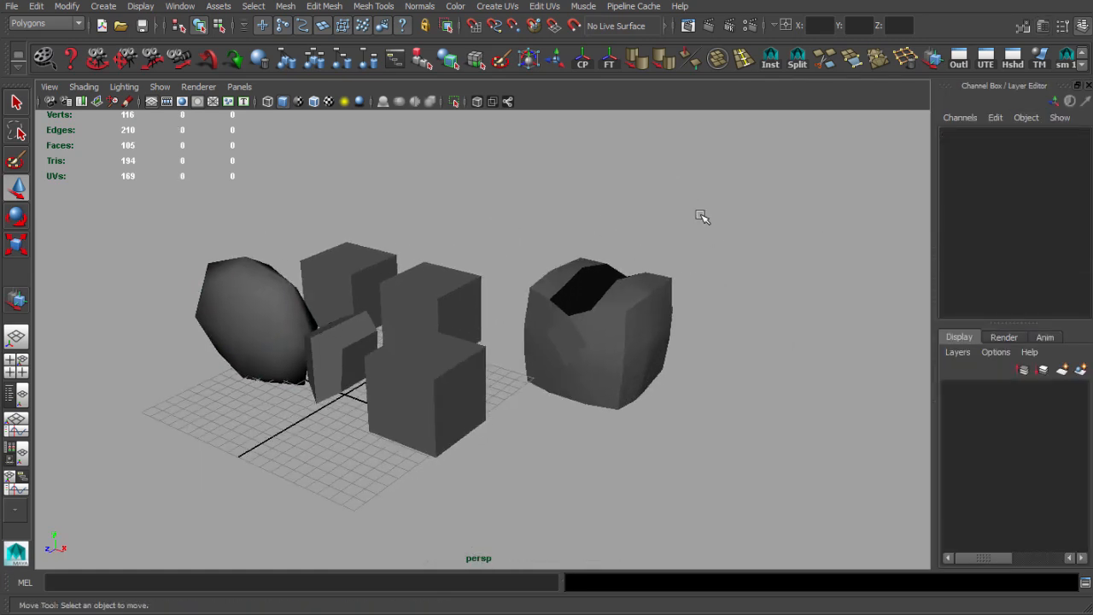
Bring up the shelf's second row and look over its Import, ES and polygon tool shortcuts
left_click(1081, 67)
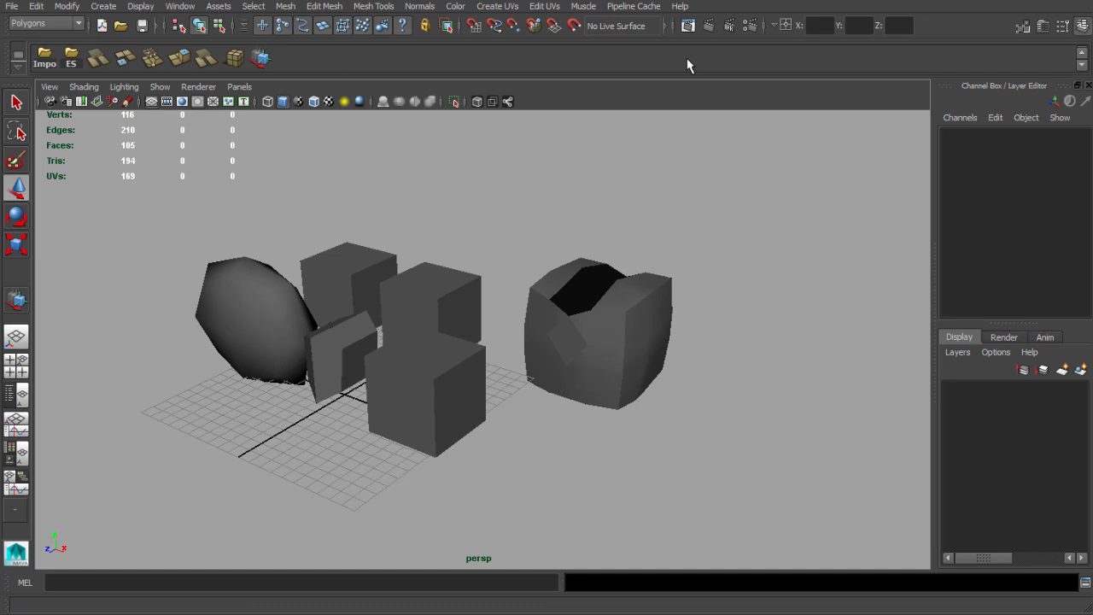
left_click(1081, 54)
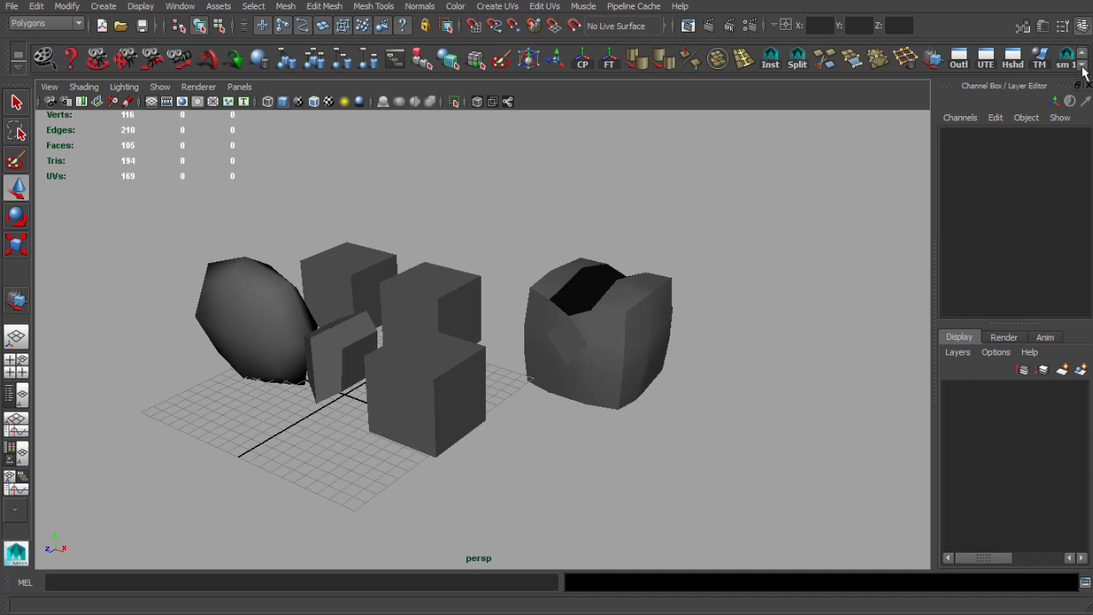
left_click(1081, 66)
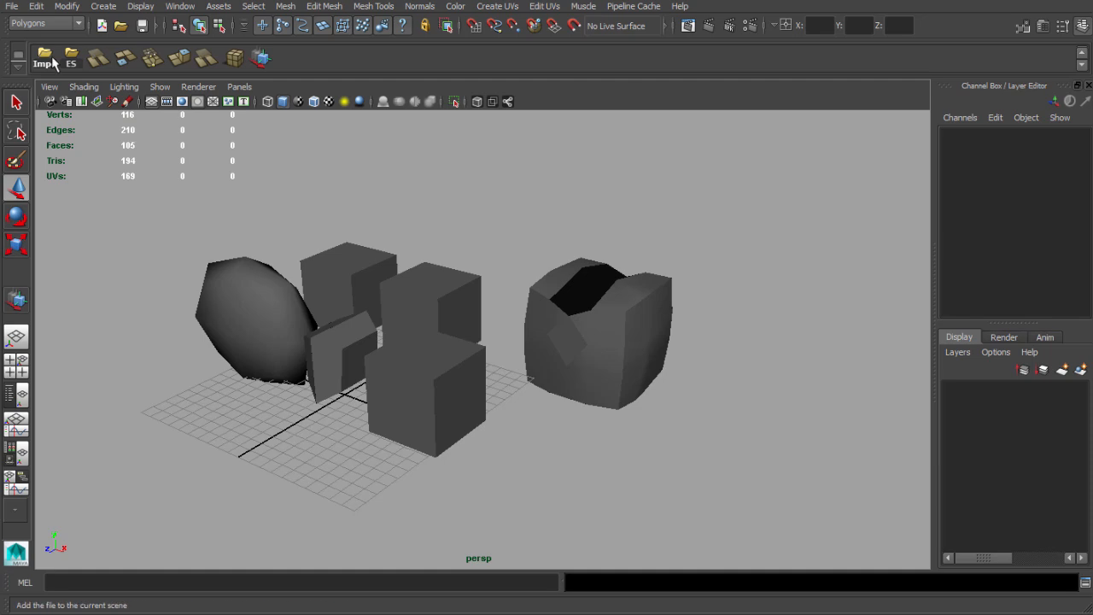
left_click_drag(317, 221, 384, 214, "alt")
scroll(384, 213, "up", 2)
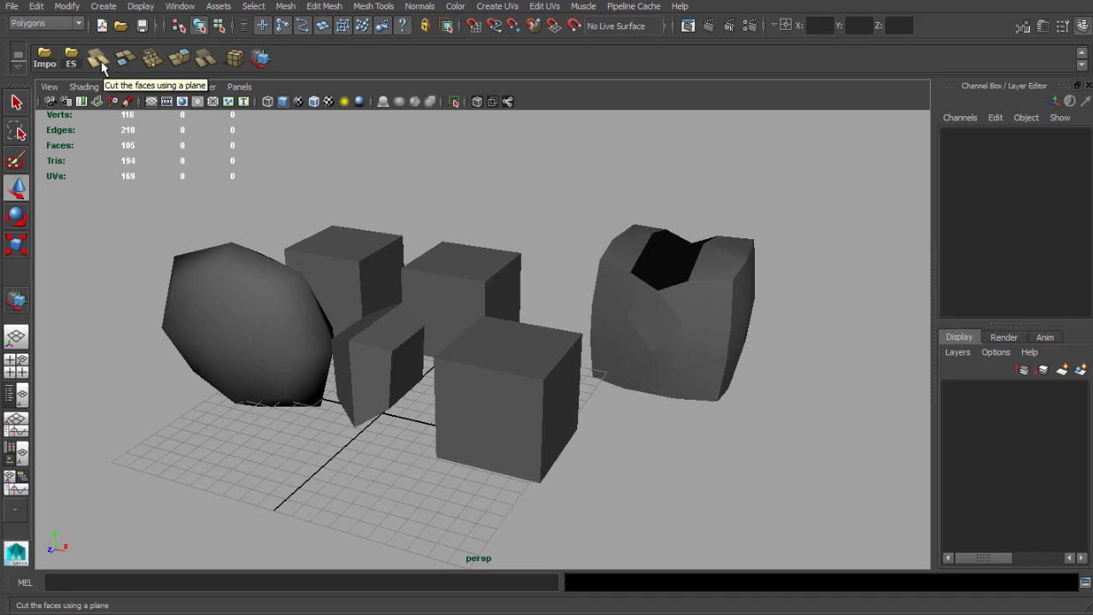
Make six straight cuts at varied angles across the open-topped cube with the Cut Faces tool
right_click_drag(551, 319, 626, 278, "alt")
left_click(627, 278)
middle_click_drag(626, 278, 415, 298, "alt")
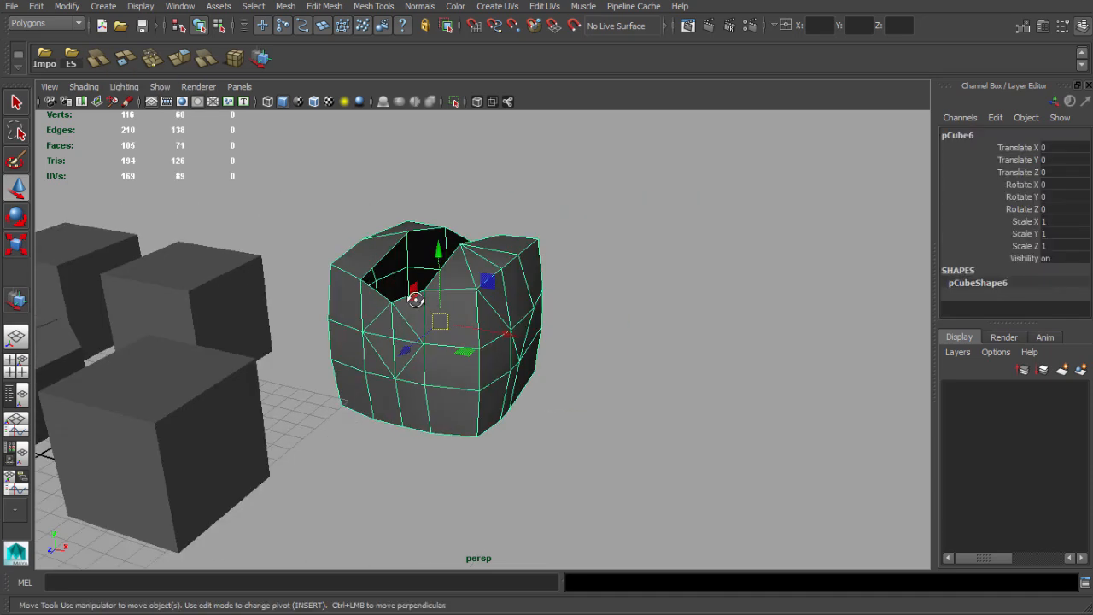
left_click_drag(415, 297, 299, 265, "alt")
middle_click_drag(440, 328, 483, 325, "alt")
left_click(97, 59)
scroll(537, 279, "down", 2)
middle_click_drag(536, 278, 504, 255, "alt")
left_click_drag(462, 209, 505, 320)
left_click_drag(577, 221, 517, 323)
left_click_drag(441, 271, 532, 309)
left_click_drag(536, 259, 649, 264)
left_click_drag(553, 354, 658, 339)
left_click_drag(546, 420, 662, 424)
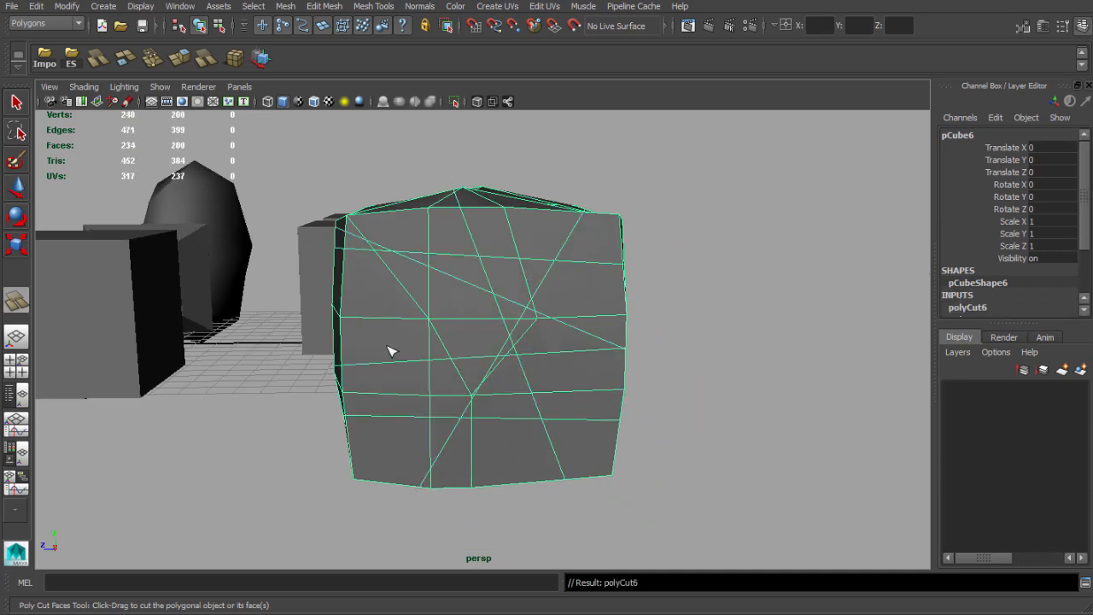
left_click_drag(304, 335, 457, 346, "alt")
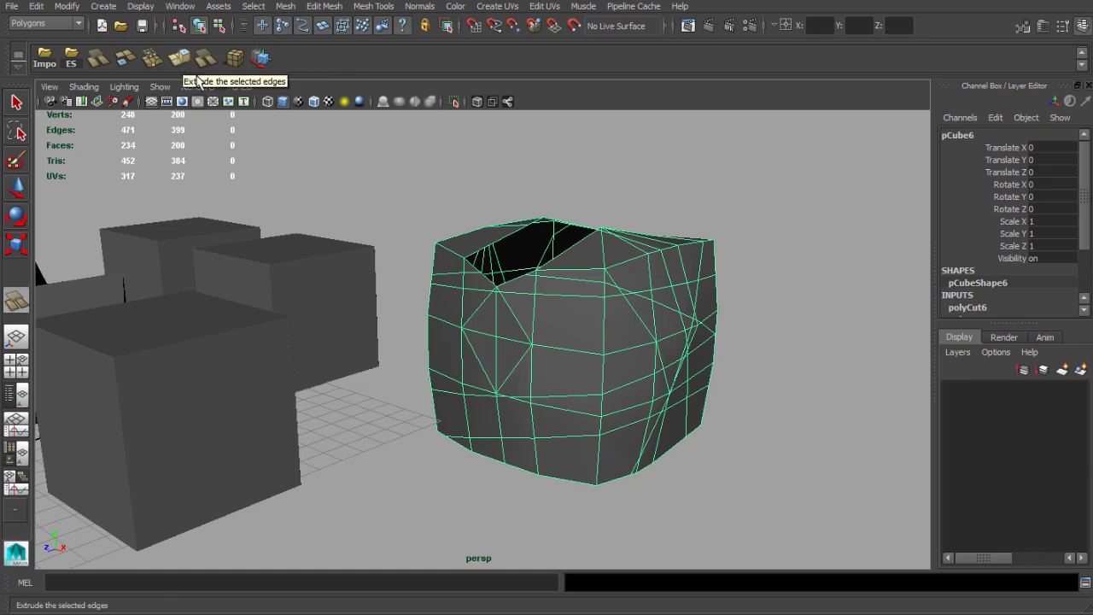
Extrude a top corner face beside the cut mesh's opening upward, with thickness 0.6 and offset 6
left_click_drag(510, 269, 570, 329, "alt")
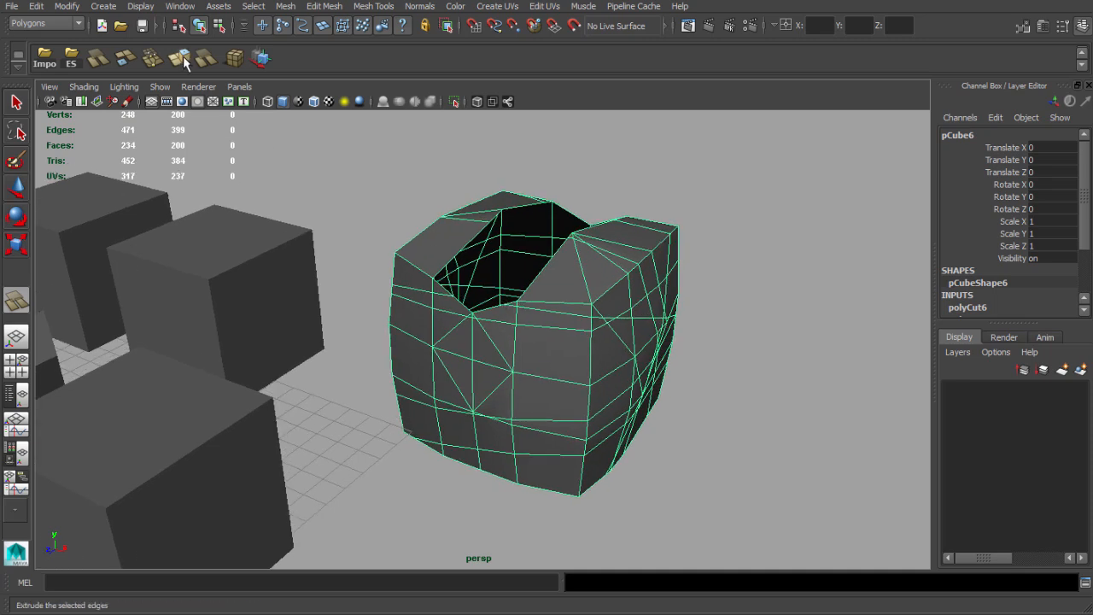
middle_click_drag(595, 351, 550, 348, "alt")
key("q")
right_click_drag(494, 267, 487, 317)
left_click(359, 260)
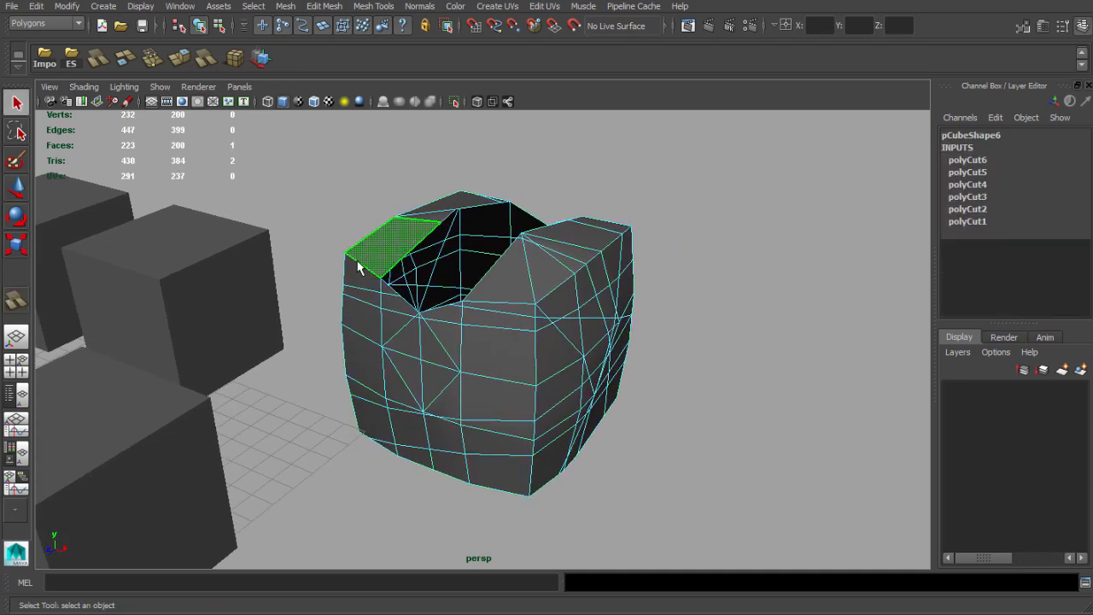
left_click_drag(360, 267, 559, 259, "alt")
left_click(559, 259)
right_click_drag(557, 260, 551, 295, "shift")
left_click_drag(559, 226, 573, 113)
scroll(576, 222, "down", 2)
middle_click_drag(577, 222, 520, 272, "alt")
scroll(519, 272, "up", 2)
left_click_drag(617, 210, 640, 244)
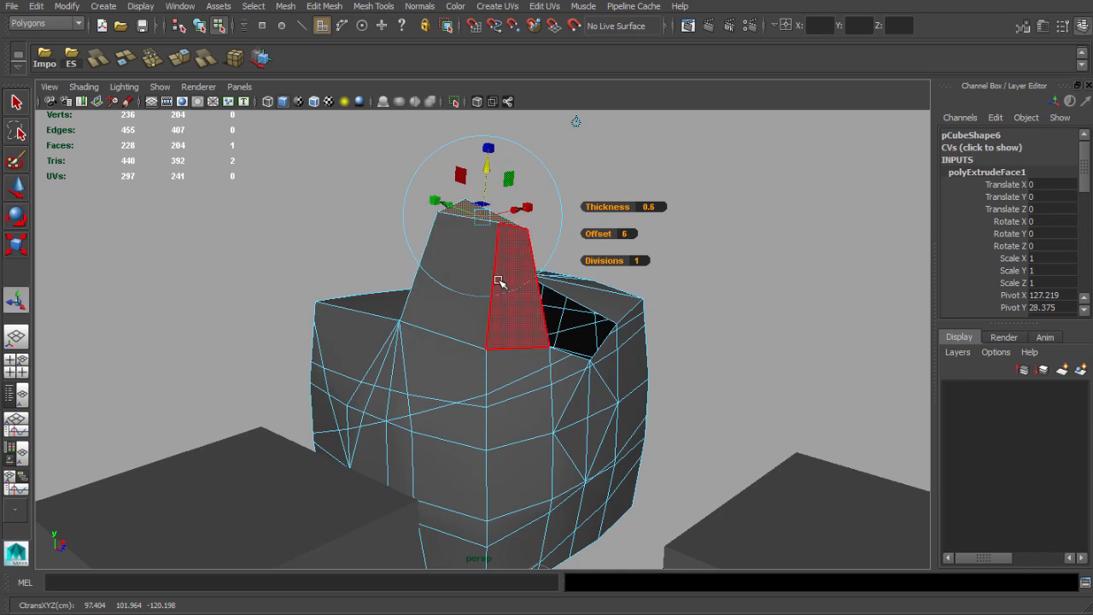
Delete the mesh's construction history, scale the extrusion's top face and return to object mode
key("q")
key("F8")
key("alt+shift+d")
left_click_drag(497, 282, 463, 219, "alt")
key("F11")
left_click(456, 200)
key("r")
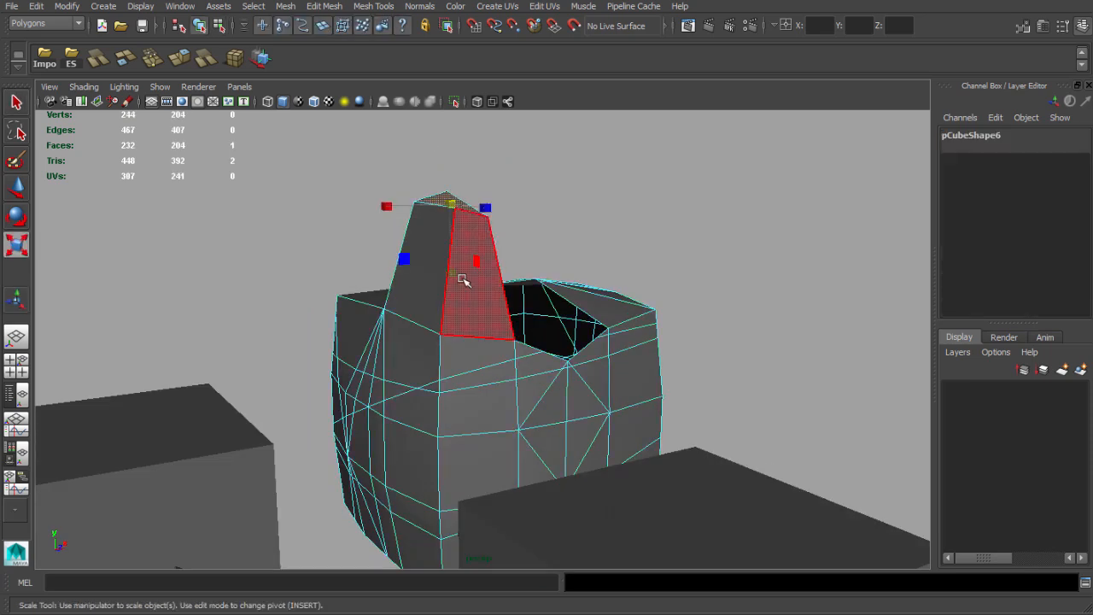
mouse_move(457, 269)
left_mouse_down()
mouse_move(461, 205)
mouse_move(422, 234)
mouse_move(453, 265)
left_mouse_up()
key("q")
left_click(472, 238)
key("F8")
middle_click_drag(319, 153, 346, 148, "alt")
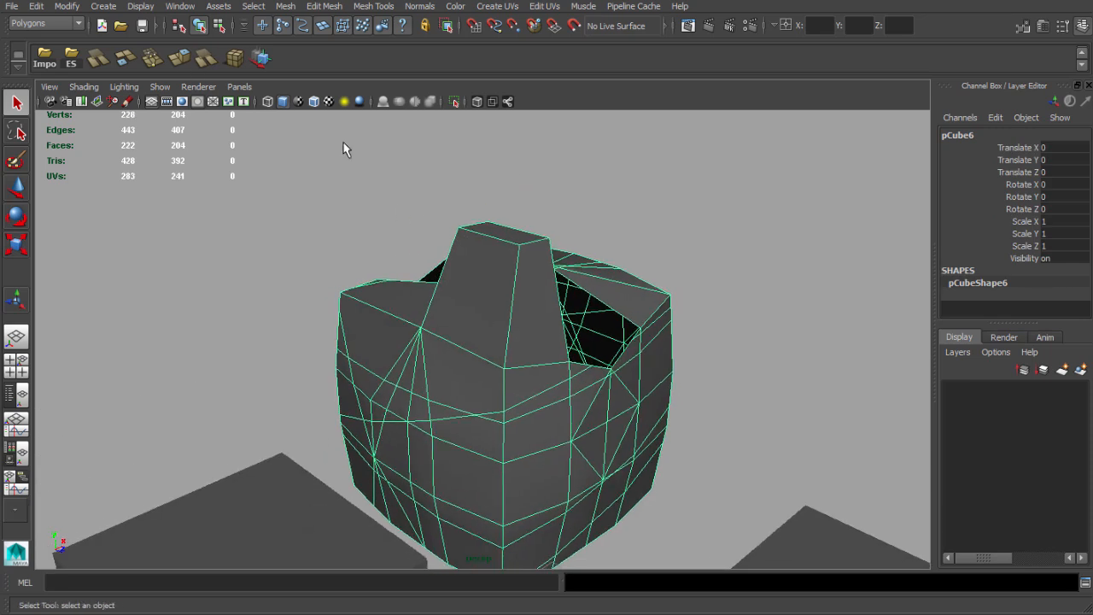
Create a new polygon cube on the empty side of the scene using the shelf's cube tool
left_click(232, 58)
scroll(512, 349, "down", 10)
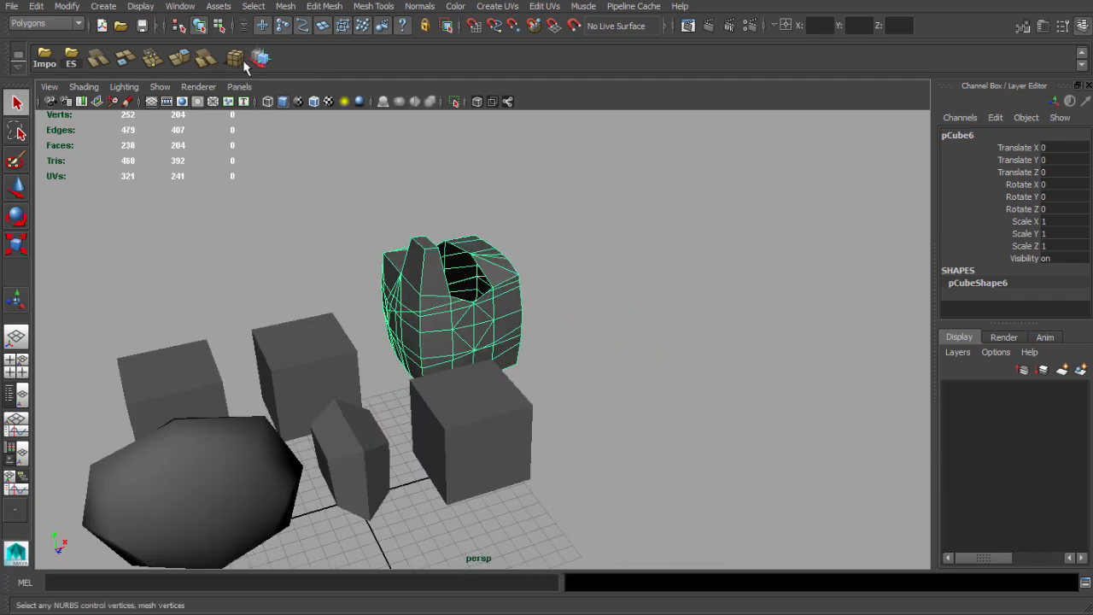
left_click_drag(588, 474, 720, 518)
left_click_drag(669, 469, 666, 352)
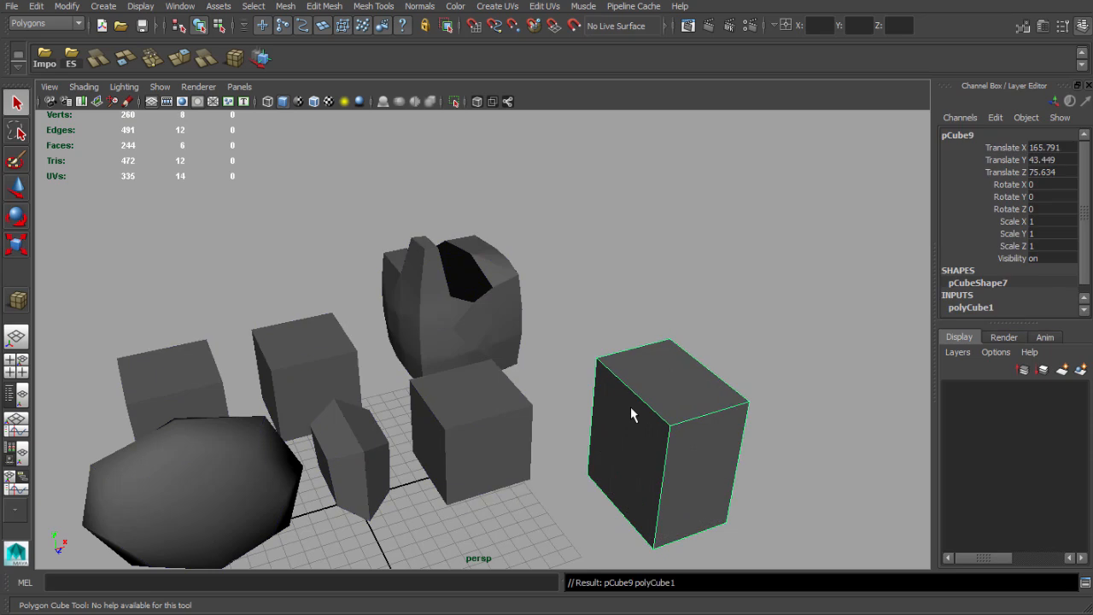
Delete the last item from the shelf's second row
middle_click_drag(630, 406, 530, 383, "alt")
right_click(263, 60)
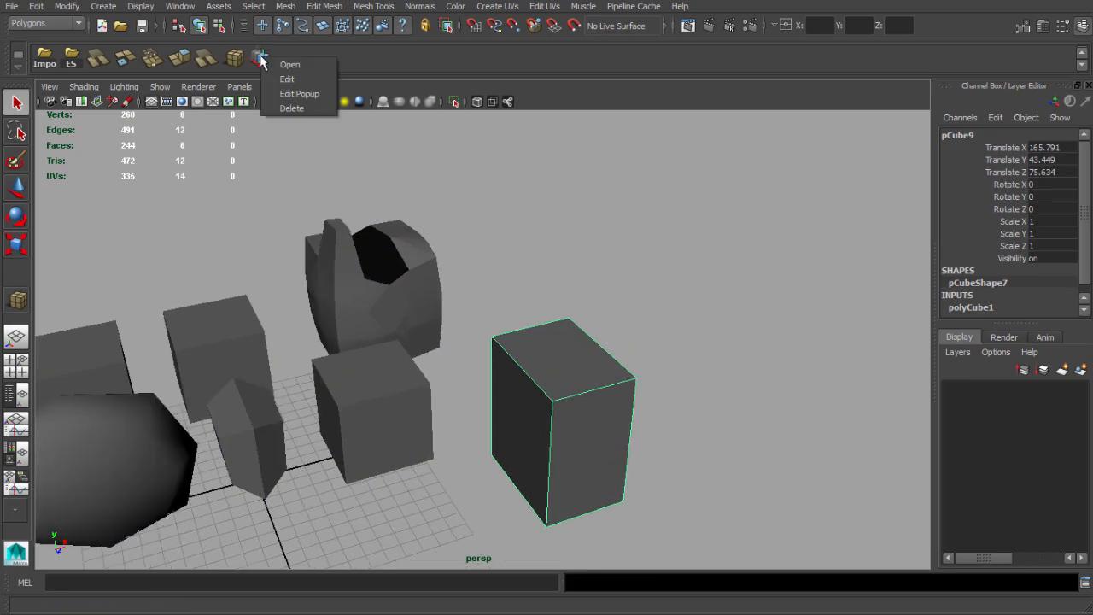
left_click(305, 111)
left_click_drag(309, 126, 406, 306, "alt")
middle_click_drag(406, 305, 537, 336, "alt")
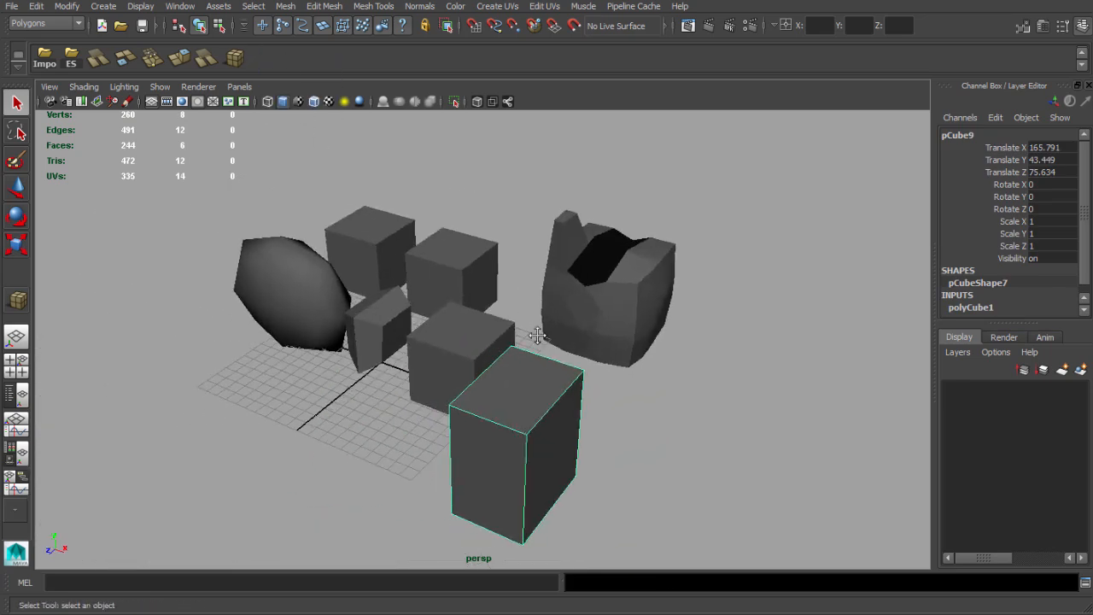
Select the cut mesh with the extruded corner
left_click_drag(537, 337, 456, 309, "alt")
left_click(566, 309)
middle_click_drag(566, 309, 374, 290, "alt")
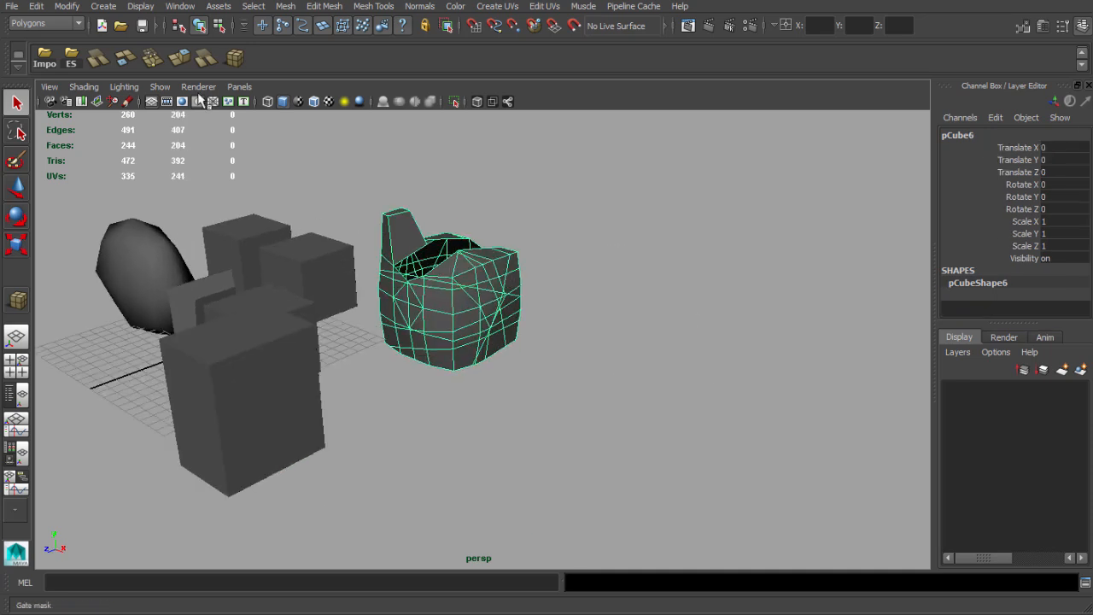
Soften all edges of the cut mesh with the extruded corner and clear the selection
left_click(1080, 56)
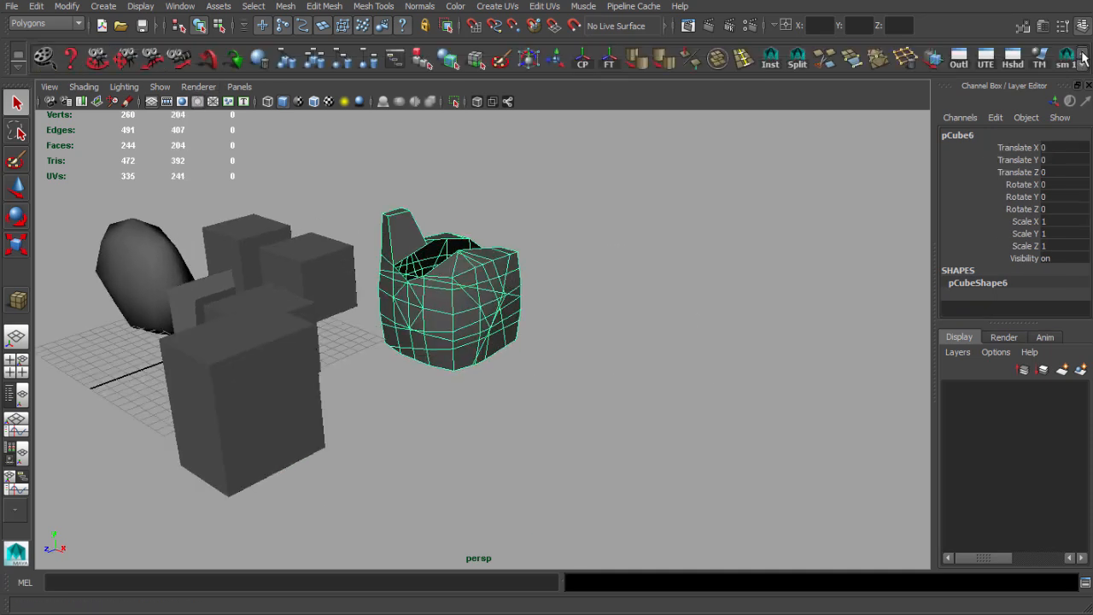
left_click(632, 58)
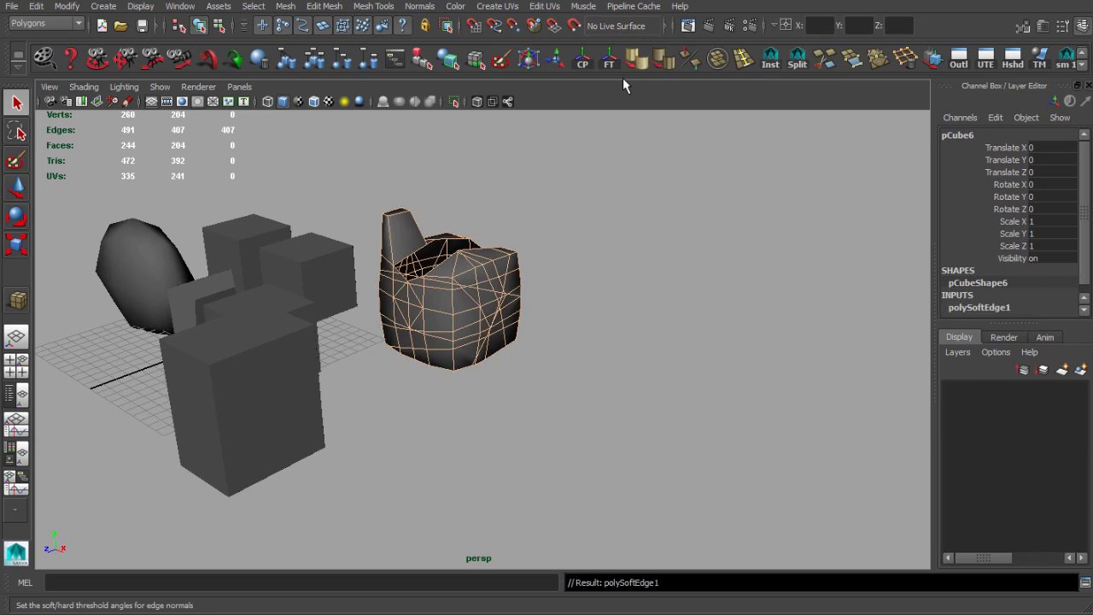
left_click(546, 197)
Tear off the Edit Mesh and Mesh command lists and place them side by side over the viewport
left_click_drag(476, 280, 618, 310, "alt")
left_click(325, 6)
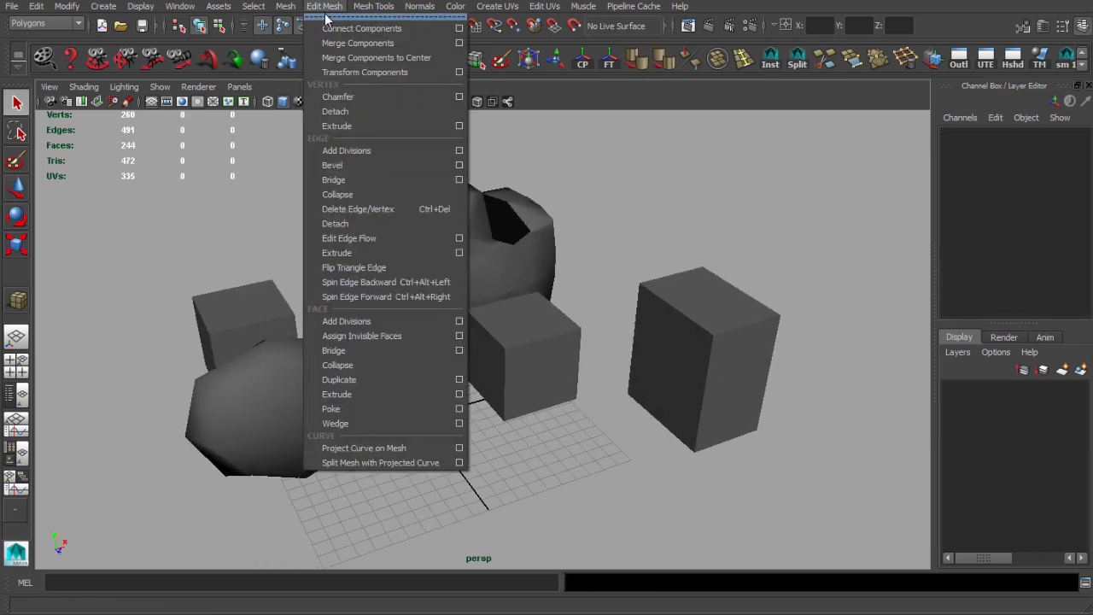
left_click(358, 13)
left_click_drag(356, 5, 118, 96)
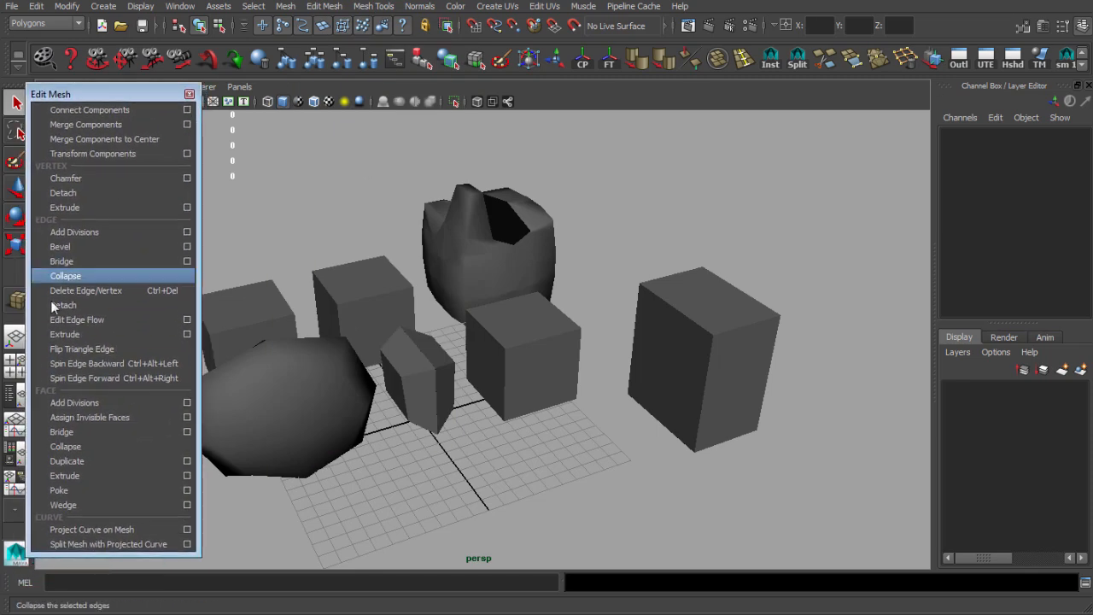
left_click(289, 7)
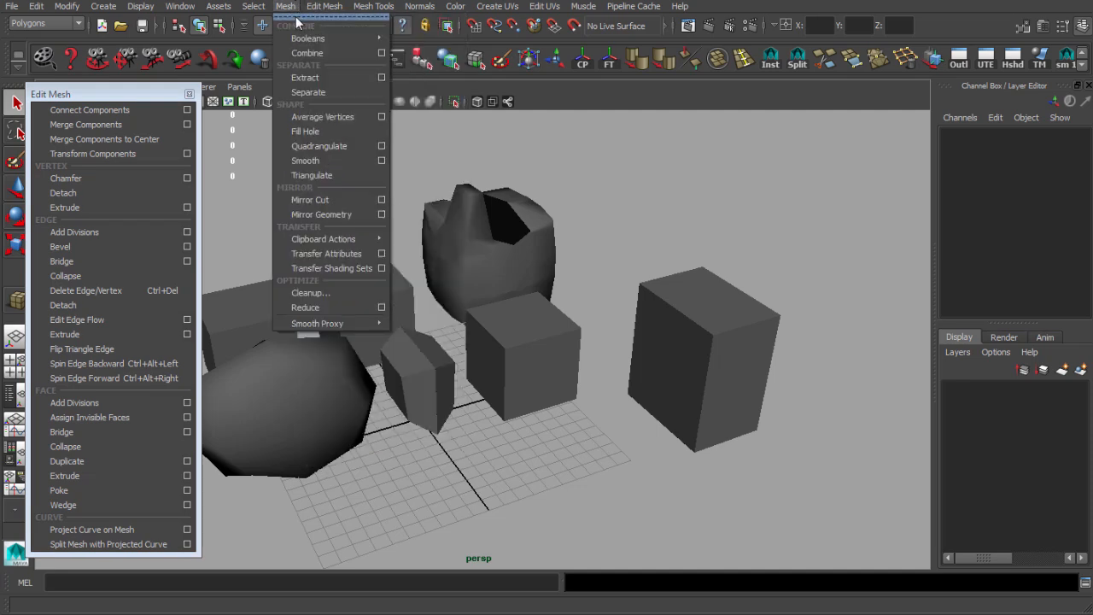
left_click(297, 18)
left_click_drag(299, 42, 262, 107)
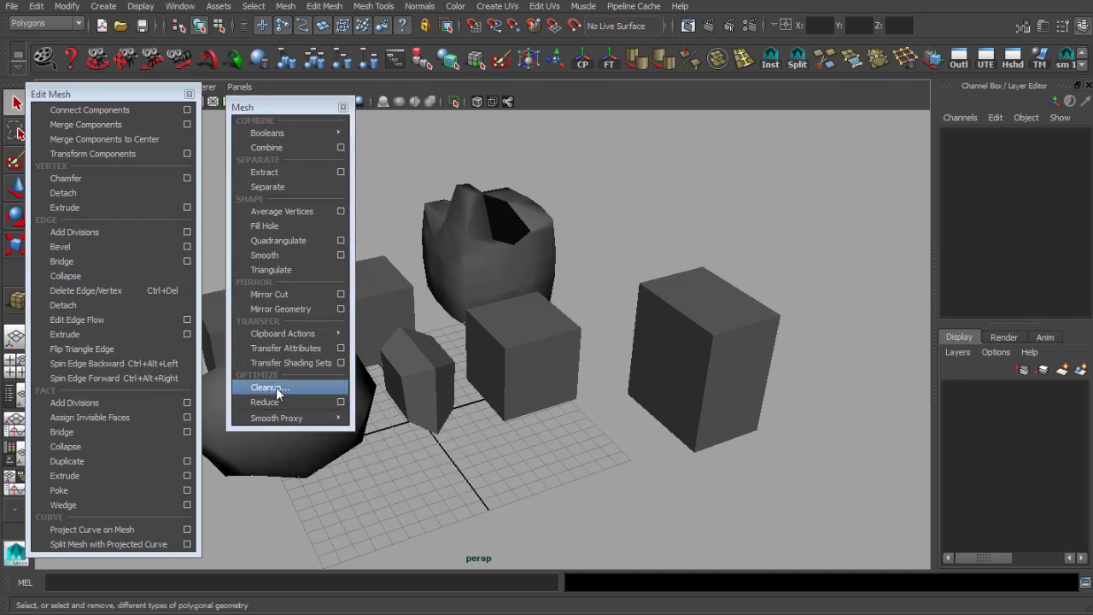
Open the mesh Cleanup options to review them and close them without applying
left_click(270, 389)
left_click_drag(209, 34, 683, 69)
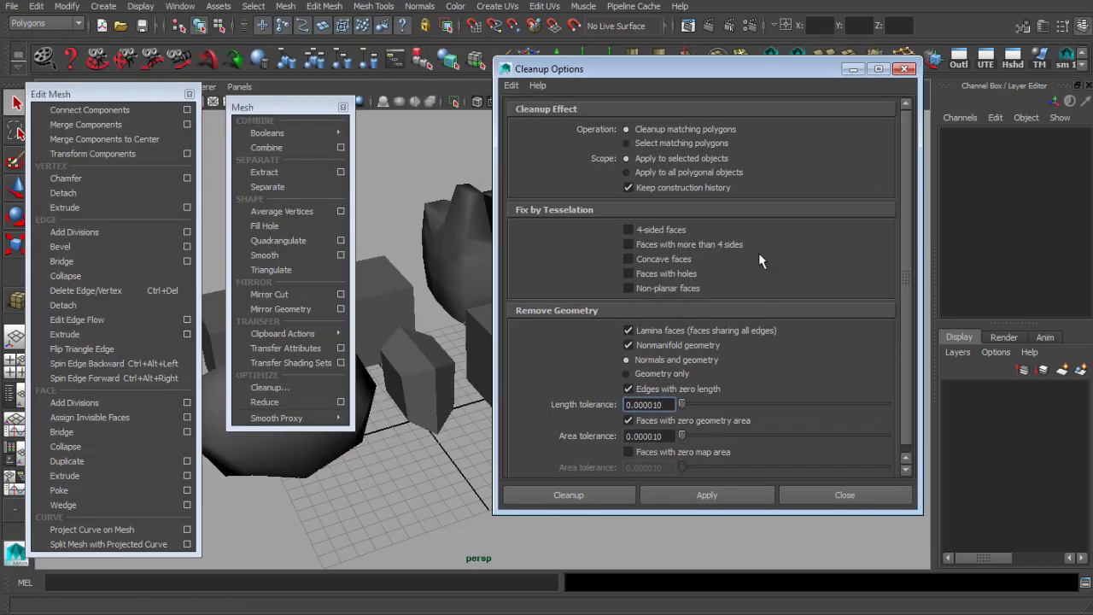
left_click(904, 69)
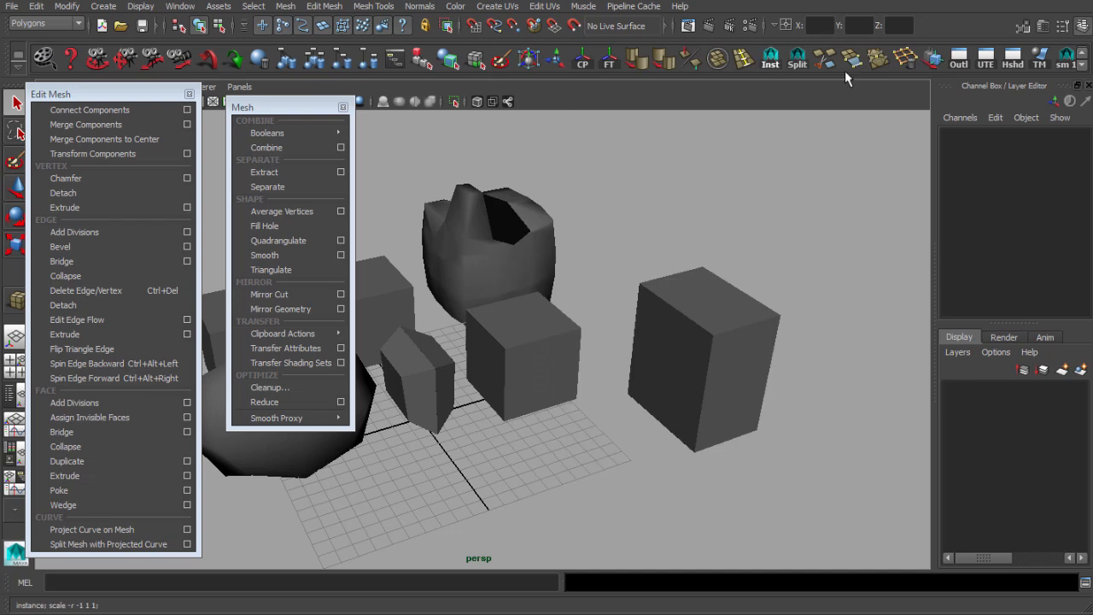
left_click_drag(581, 342, 622, 302, "alt")
scroll(622, 302, "down", 1)
middle_click_drag(622, 302, 673, 309, "alt")
left_click(325, 7)
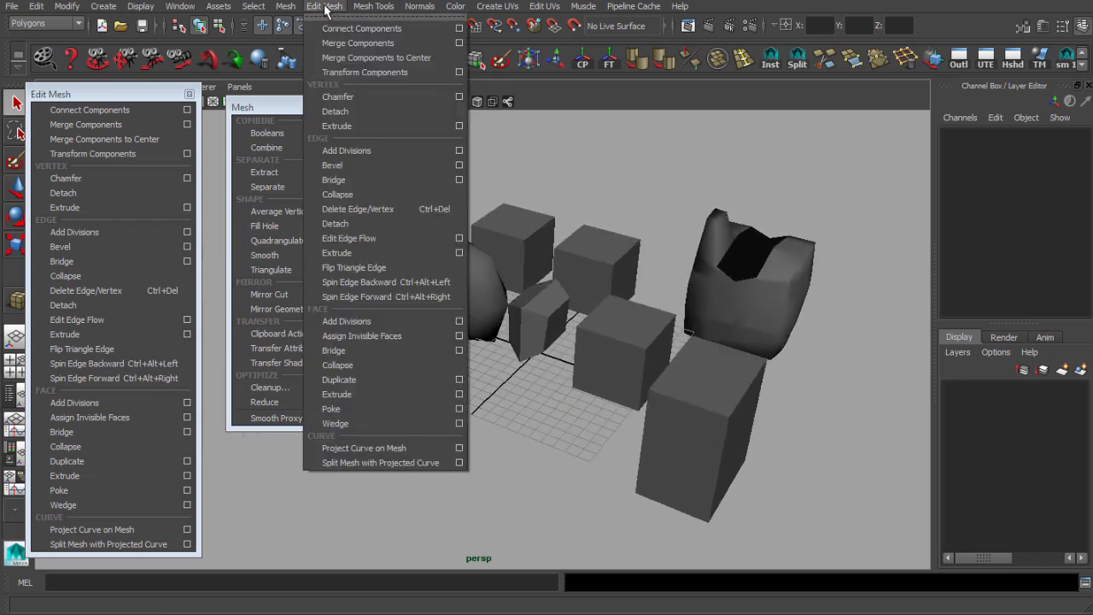
left_click(648, 310)
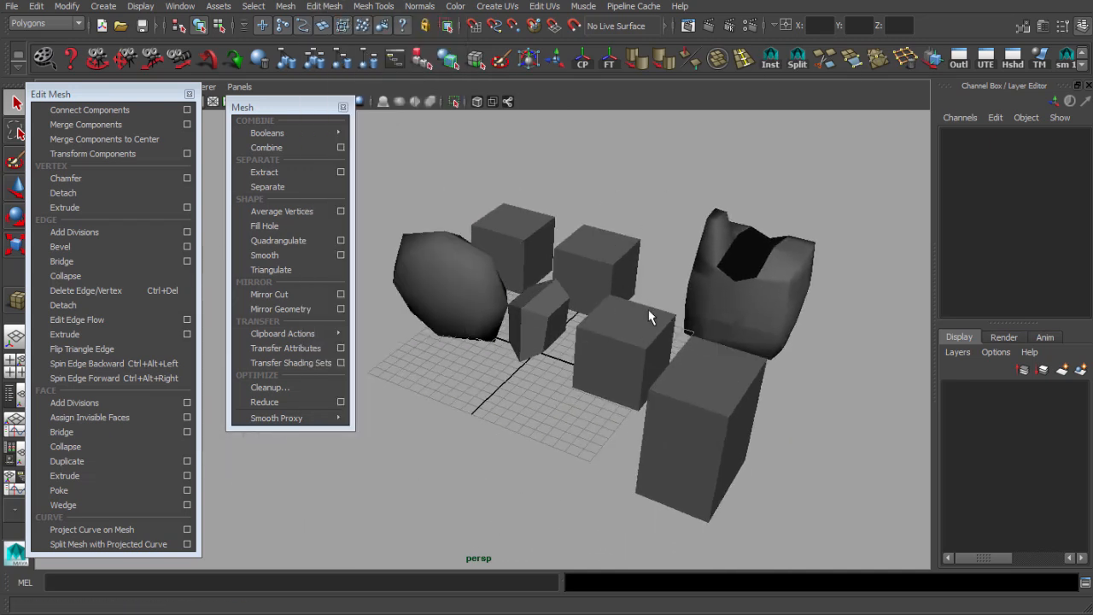
mouse_move(648, 310)
left_mouse_down("alt")
mouse_move(635, 313)
mouse_move(663, 327)
mouse_move(629, 320)
left_mouse_up("alt")
middle_click_drag(630, 319, 618, 325, "alt")
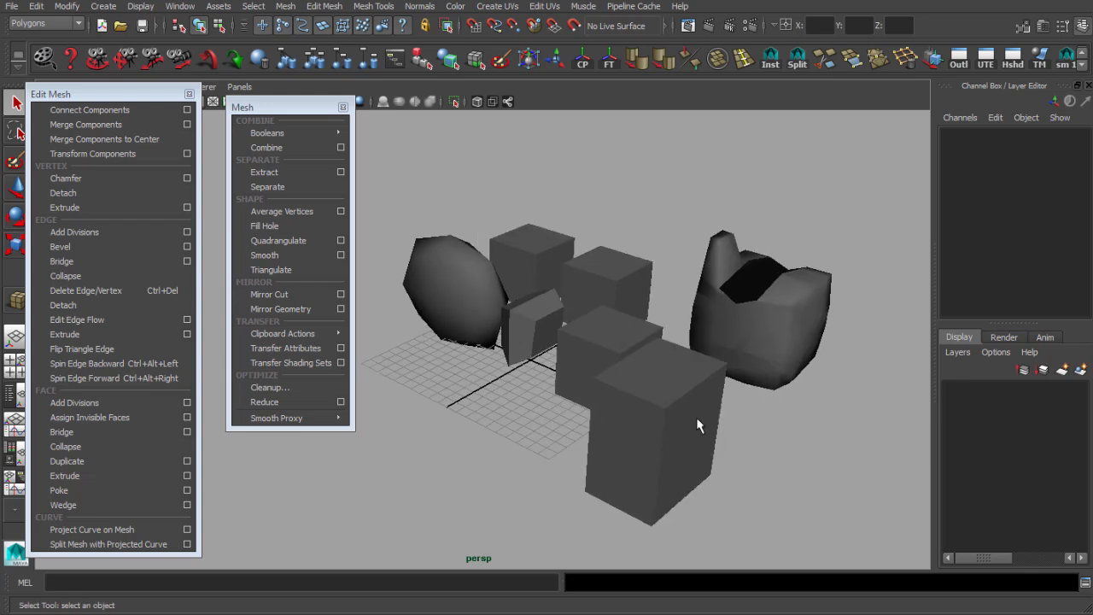
left_click_drag(663, 375, 649, 384, "alt")
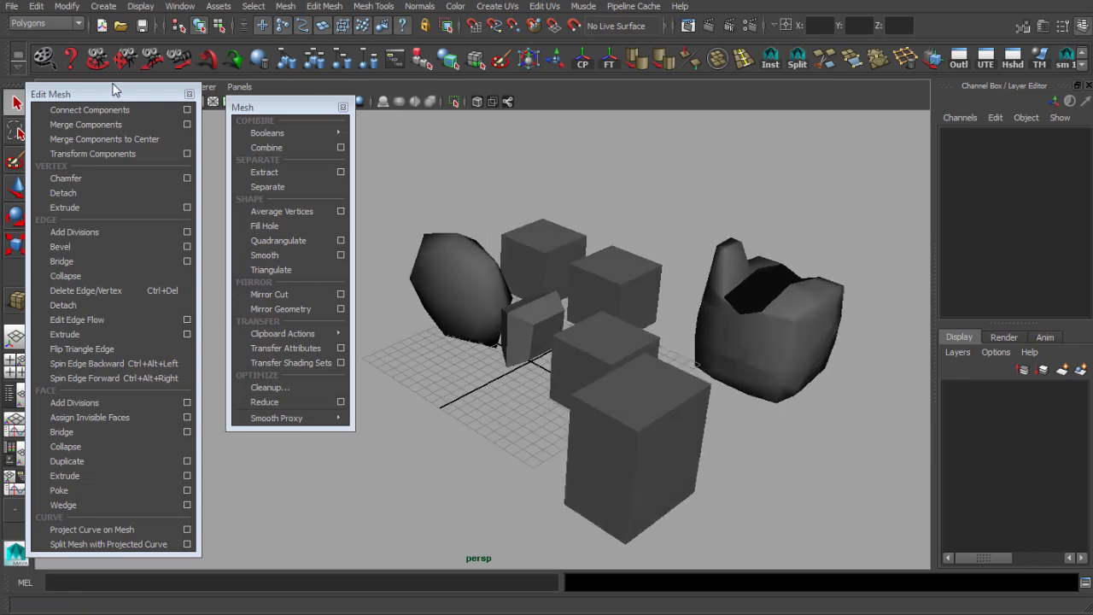
Switch to the Custom shelf and close the floating Edit Mesh and Mesh command lists
left_click(18, 57)
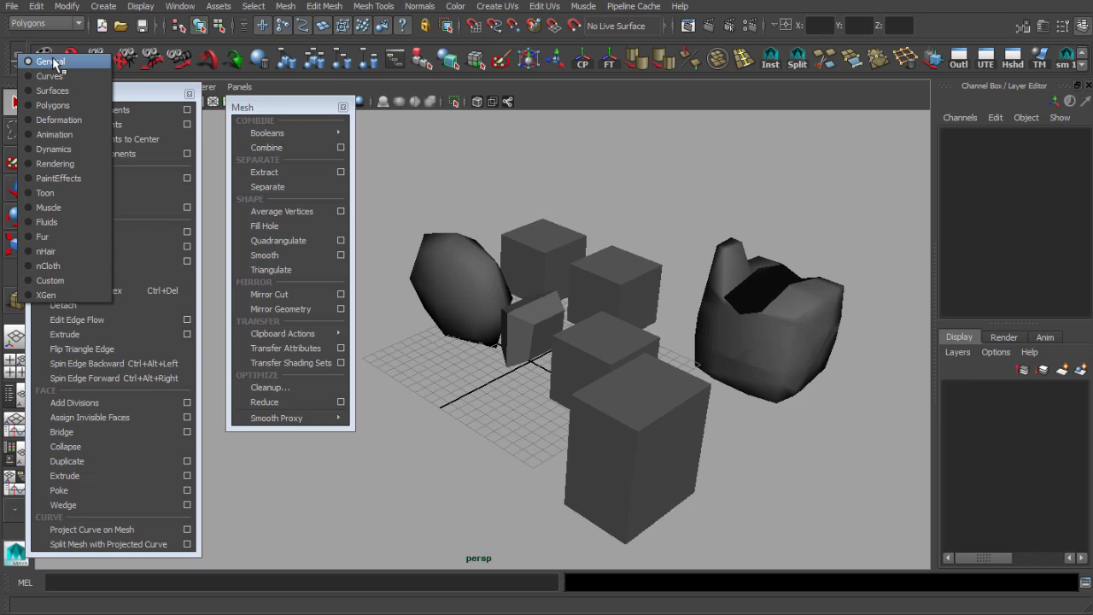
left_click(61, 278)
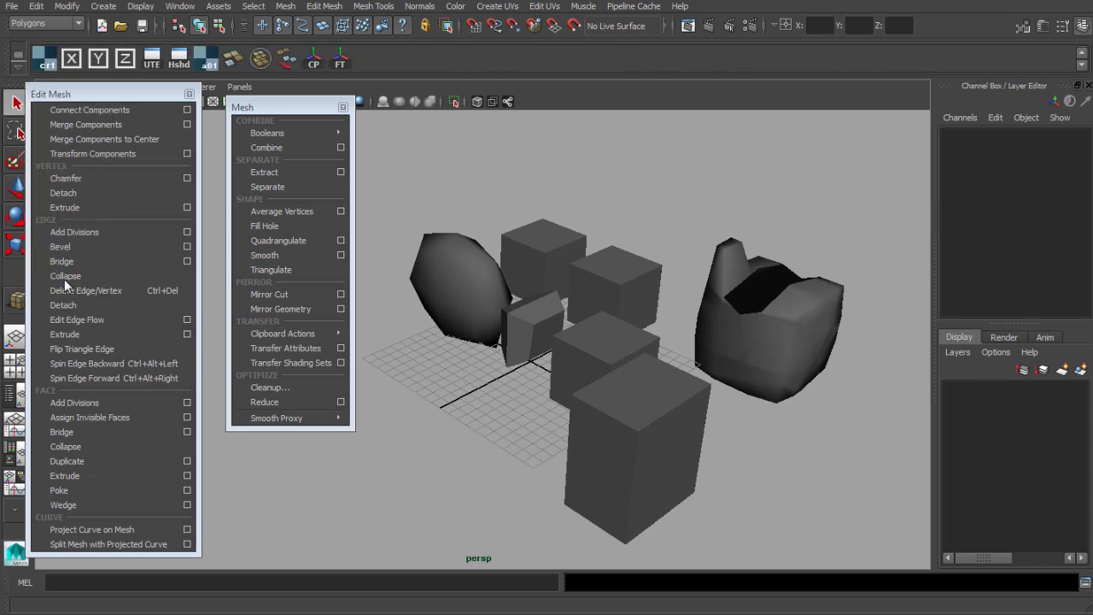
left_click(189, 93)
left_click(342, 106)
Select the combined mesh of two cubes at the back of the grid and freeze its transformations with the FT shelf tool
left_click_drag(598, 242, 393, 251, "alt")
left_click(417, 271)
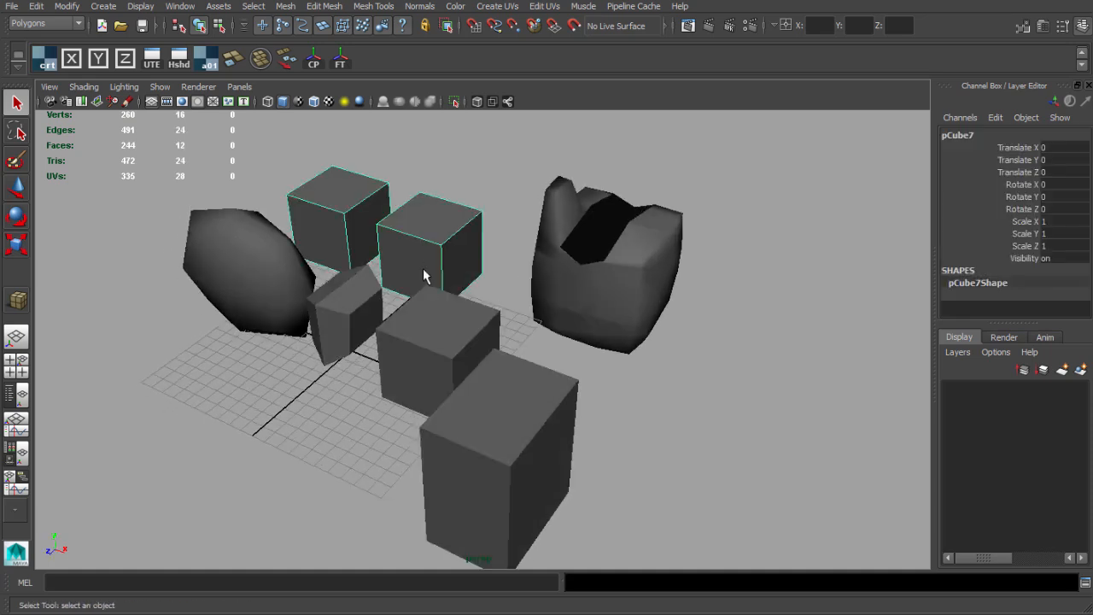
scroll(419, 280, "down", 2)
middle_click_drag(418, 280, 425, 268, "alt")
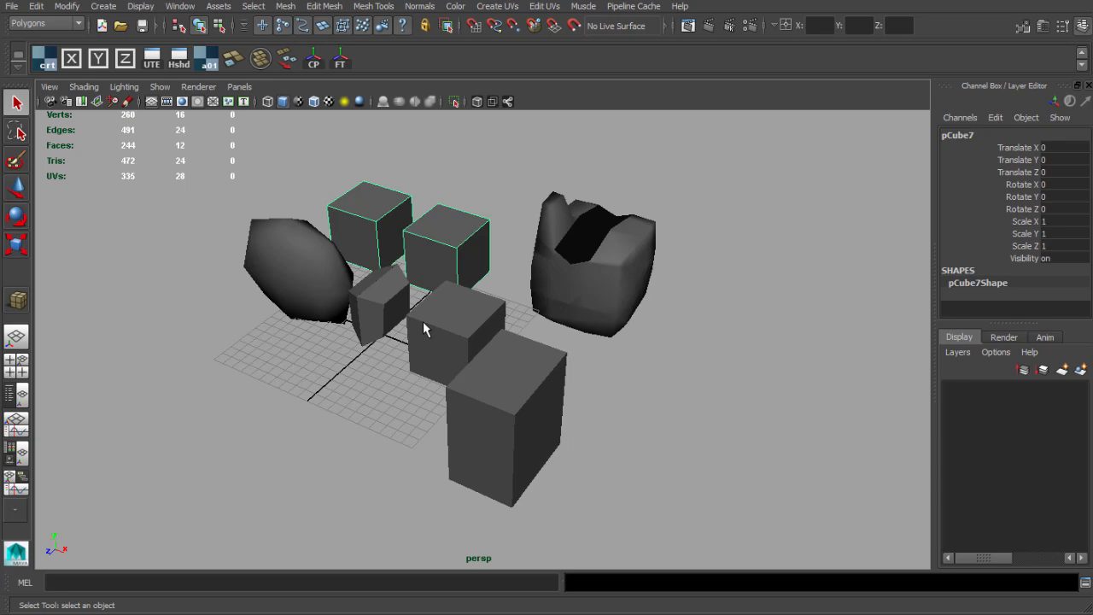
right_click_drag(422, 319, 503, 342, "alt")
middle_click_drag(504, 342, 524, 362, "alt")
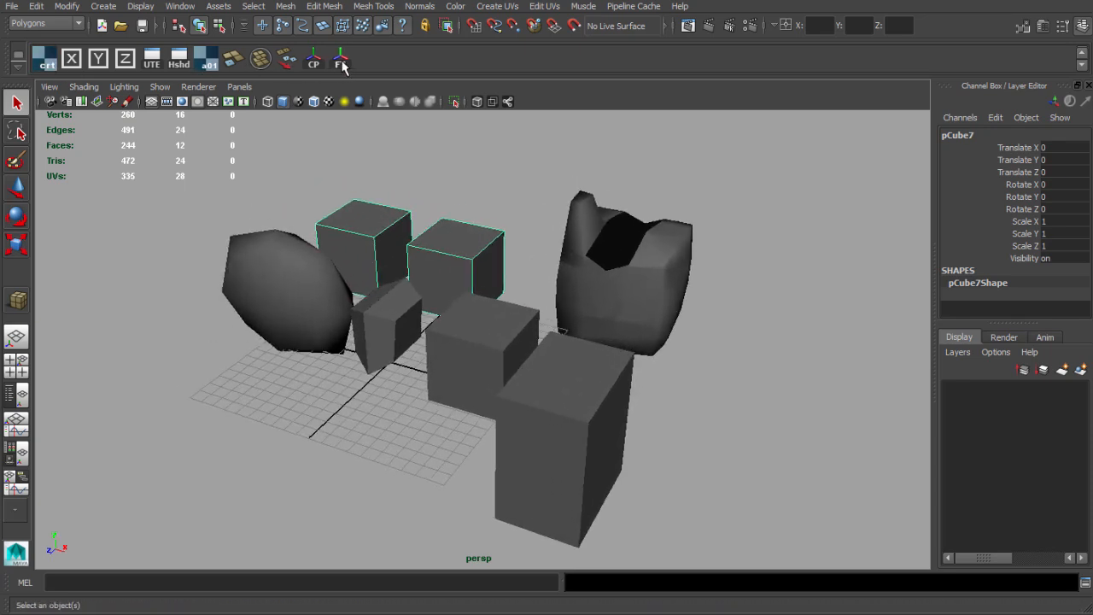
left_click_drag(350, 232, 325, 239, "alt")
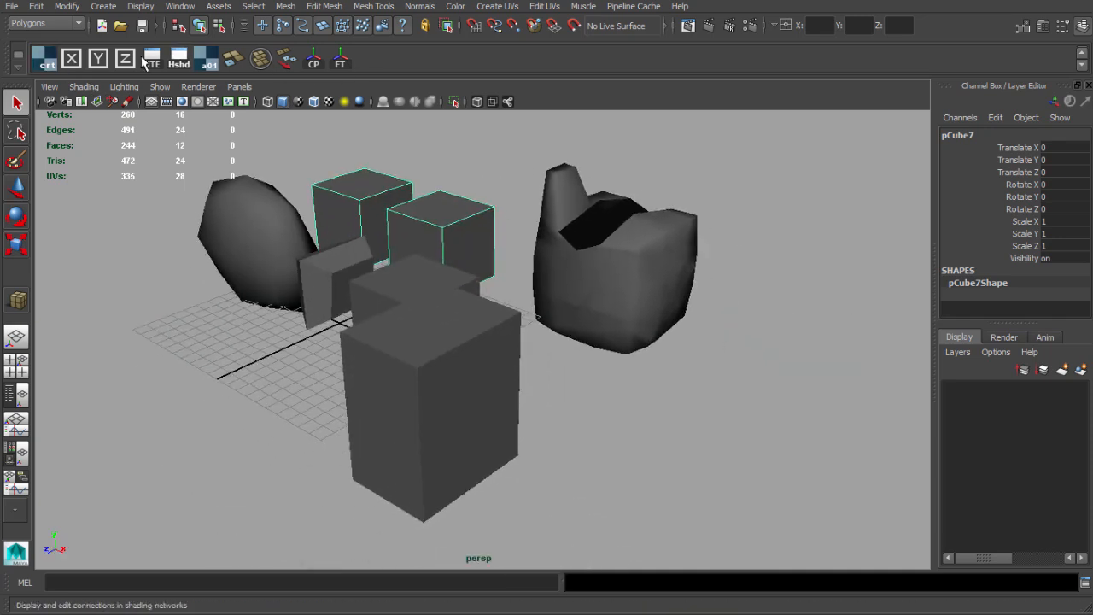
left_click_drag(392, 171, 398, 180, "alt")
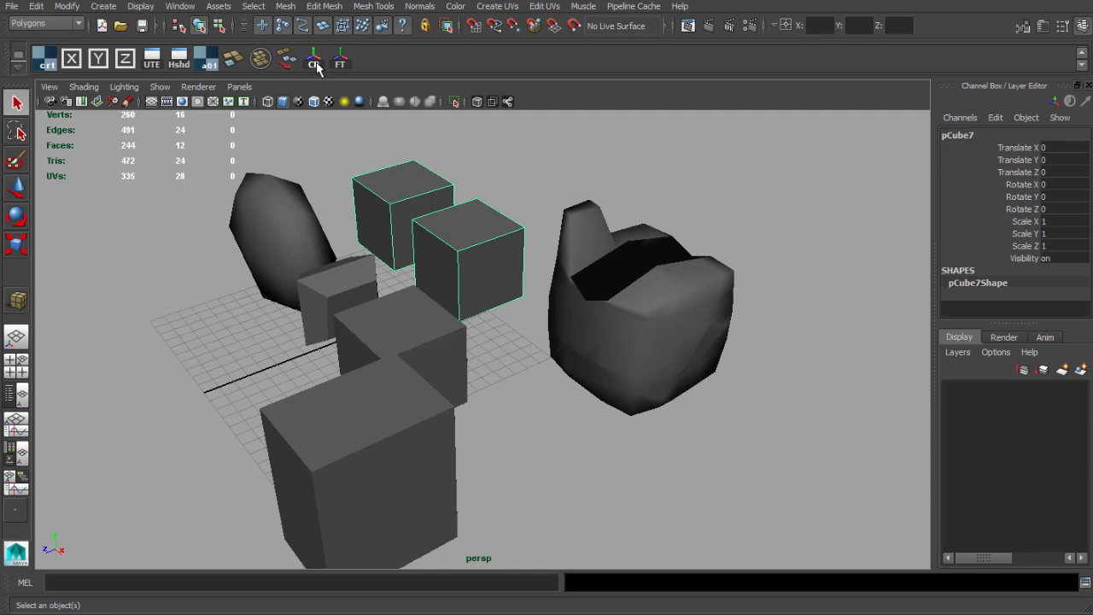
middle_click_drag(444, 213, 398, 350, "alt")
scroll(398, 350, "up", 4)
left_click_drag(396, 350, 402, 339, "alt")
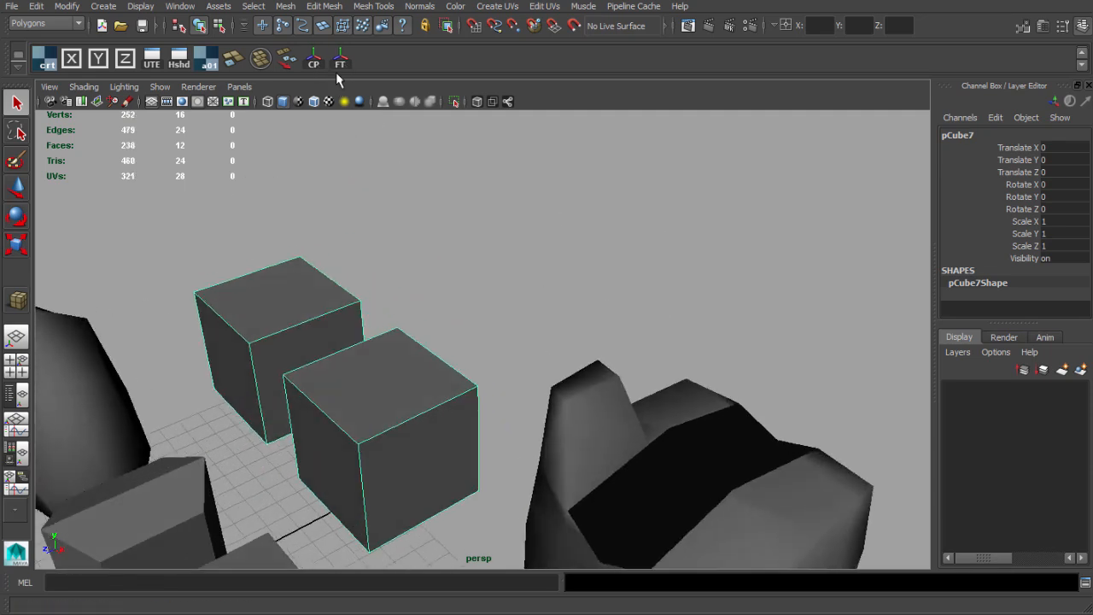
key("w")
left_click(343, 65)
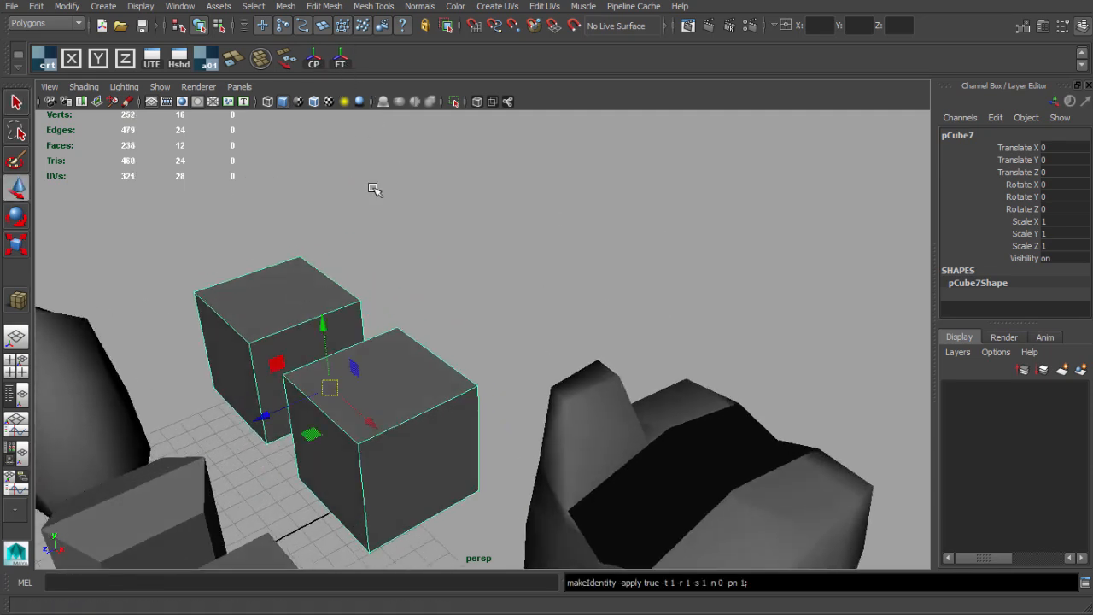
Add the separate cube in front to the selection and combine it with the two-cube mesh
scroll(398, 224, "down", 4)
middle_click_drag(420, 248, 457, 213, "alt")
scroll(457, 214, "up", 3)
left_click_drag(461, 216, 484, 204, "alt")
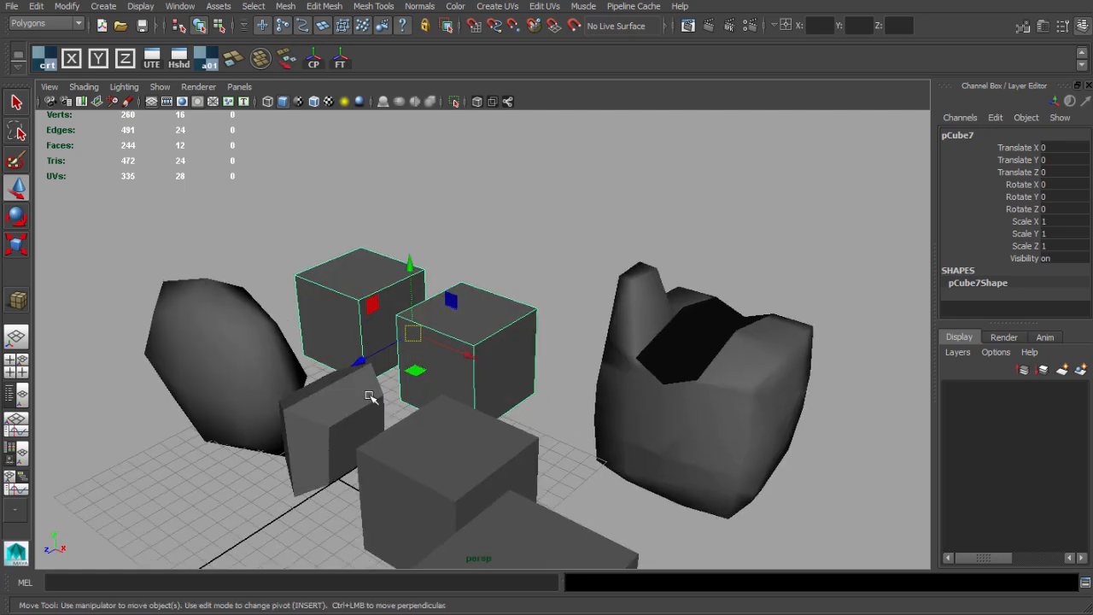
left_click(442, 432, "shift")
left_click(260, 58)
Center the pivot of the combined three-cube mesh and freeze its transformations using the CP and FT shelf tools
left_click_drag(403, 251, 526, 258, "alt")
left_click(313, 63)
left_click(339, 55)
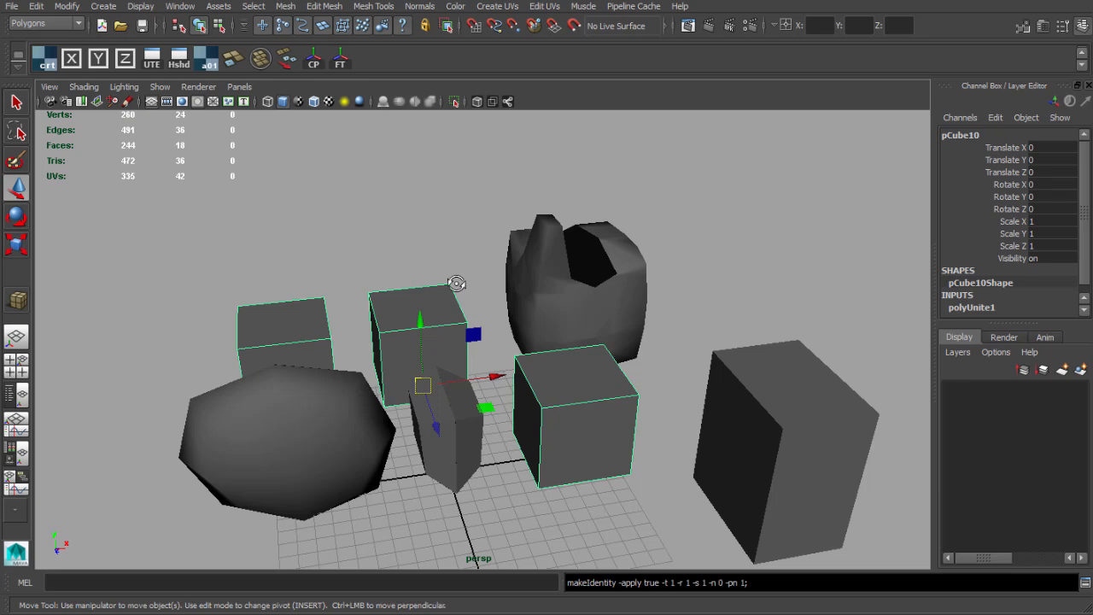
Undo the combining, pivot centering and transformation freeze of the three-cube mesh, and clear the selection
left_click_drag(456, 283, 408, 298, "alt")
key("ctrl+z")
key("ctrl+z")
key("ctrl+z")
left_click(485, 178)
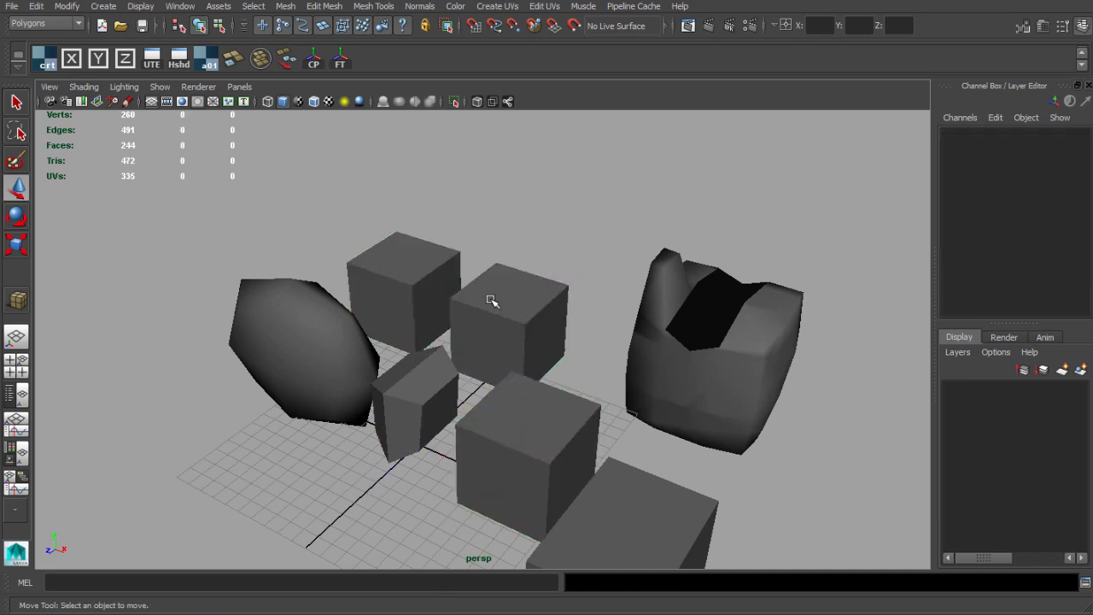
Select the two-cube mesh and examine the crt checker-material script on the shelf
left_click(490, 300)
middle_click_drag(375, 262, 376, 261, "alt")
left_click_drag(376, 261, 456, 275, "alt")
right_click_drag(456, 276, 469, 276, "alt")
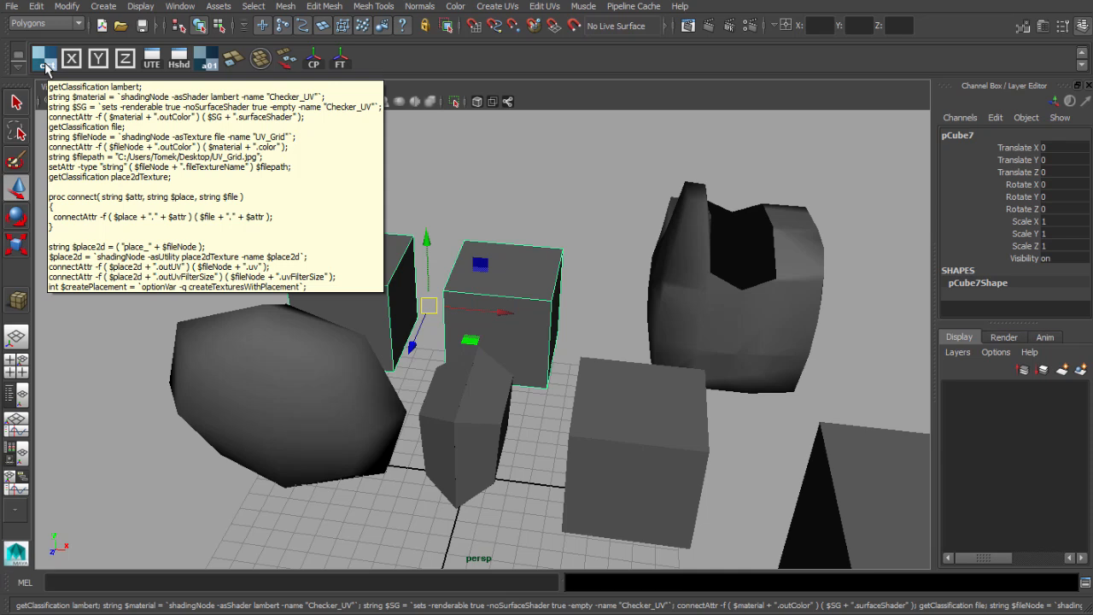
right_click_drag(513, 302, 461, 302, "alt")
mouse_move(461, 302)
left_mouse_down("alt")
mouse_move(507, 265)
mouse_move(282, 246)
mouse_move(451, 303)
left_mouse_up("alt")
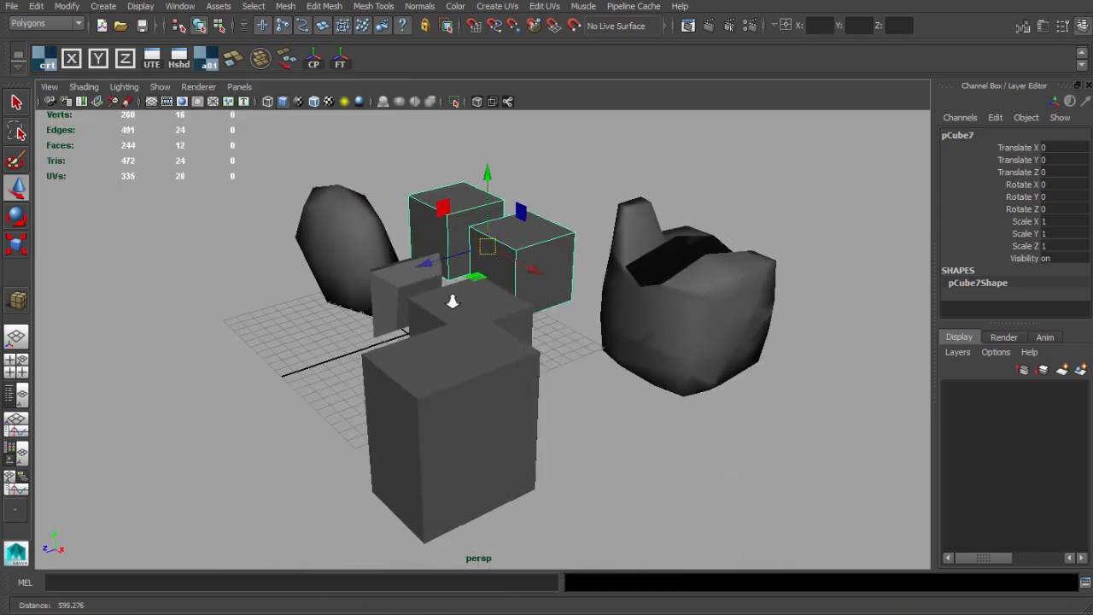
left_click_drag(375, 203, 453, 239, "alt")
left_click(535, 192)
left_click(502, 246)
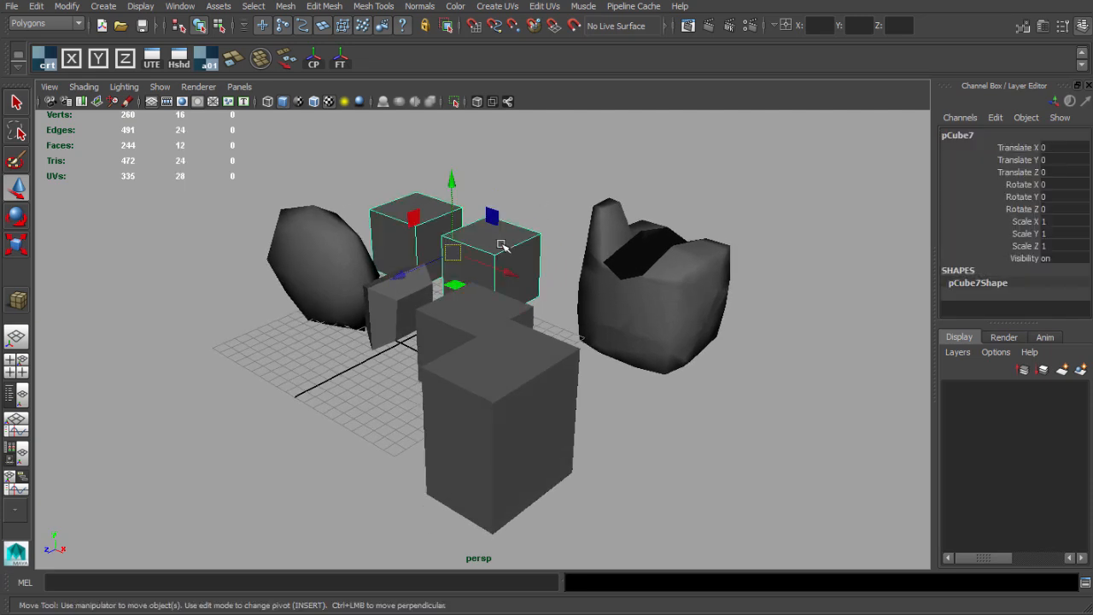
scroll(500, 253, "up", 8)
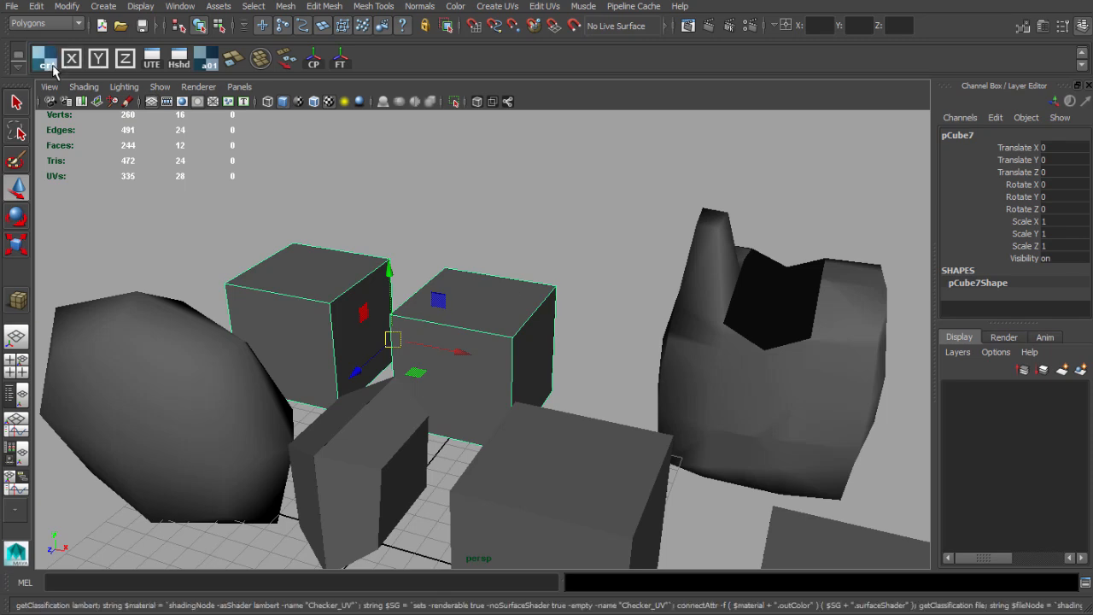
Clear the selection and run the crt shelf script to create the Checker_UV material with its UV_Grid texture
left_click(504, 215)
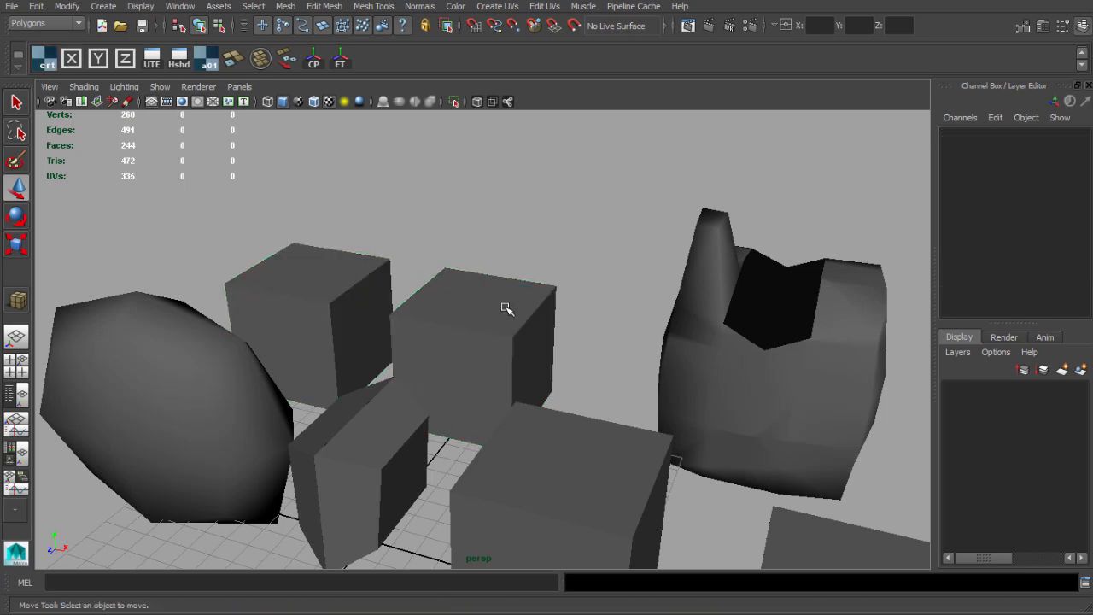
left_click_drag(507, 310, 581, 303, "alt")
right_click_drag(580, 303, 336, 293, "alt")
left_click_drag(336, 293, 222, 292, "alt")
right_click_drag(222, 292, 559, 345, "alt")
left_click_drag(559, 345, 400, 300, "alt")
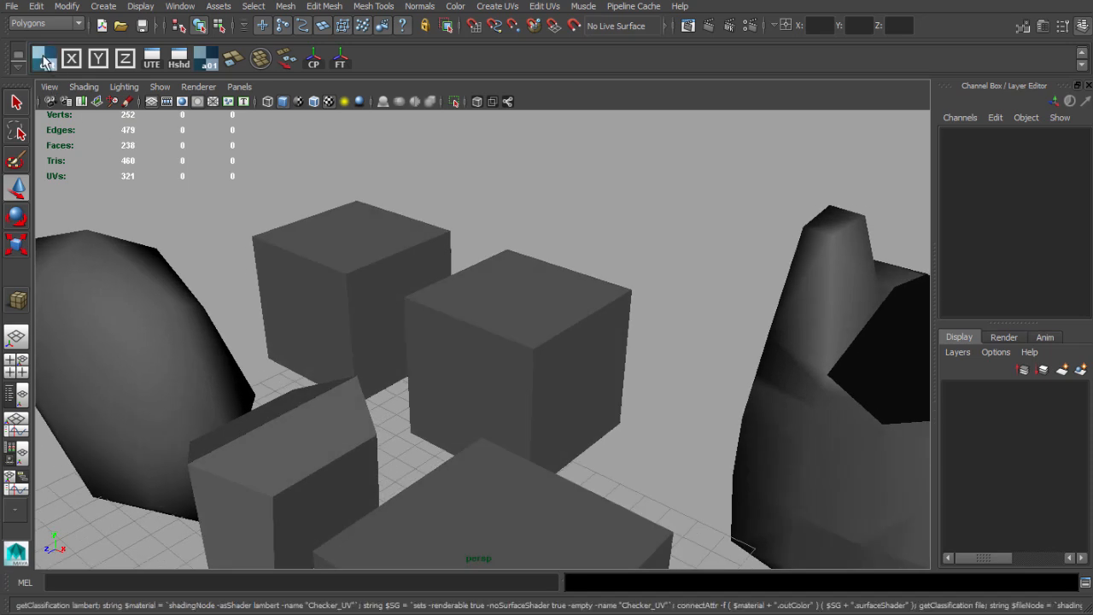
left_click(45, 60)
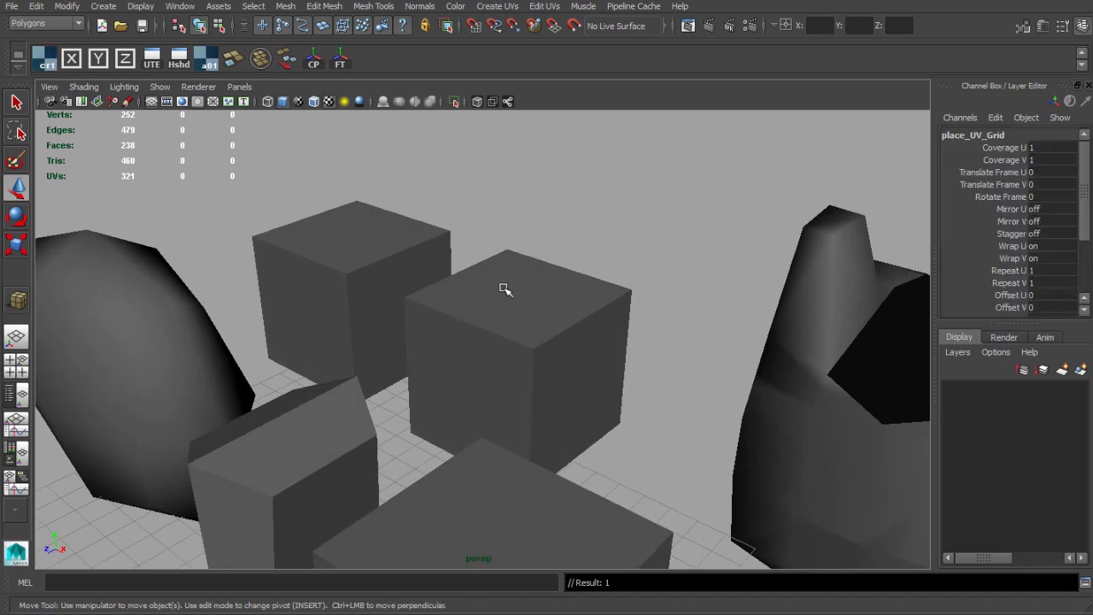
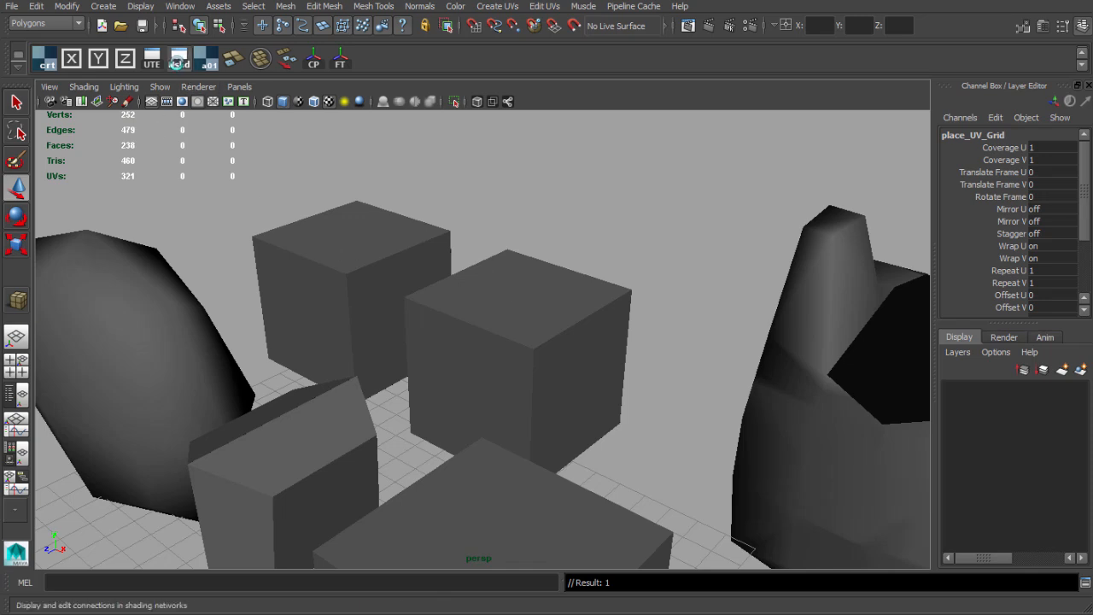
Open Hypershade and graph the Checker_UV material's network in the work area
left_click(179, 60)
left_click_drag(422, 95, 483, 109)
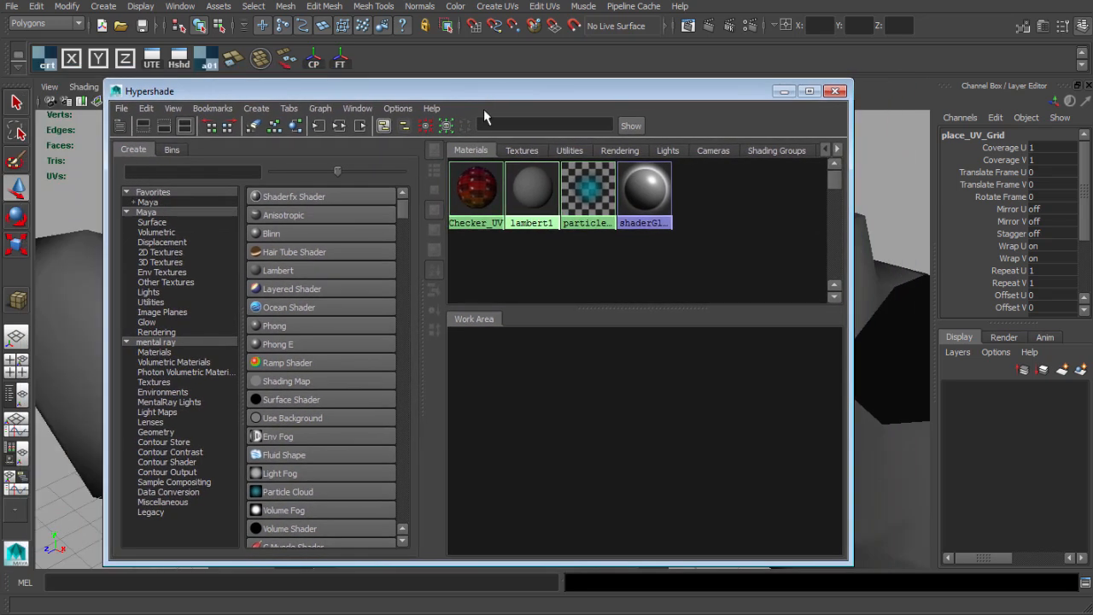
left_click(474, 195)
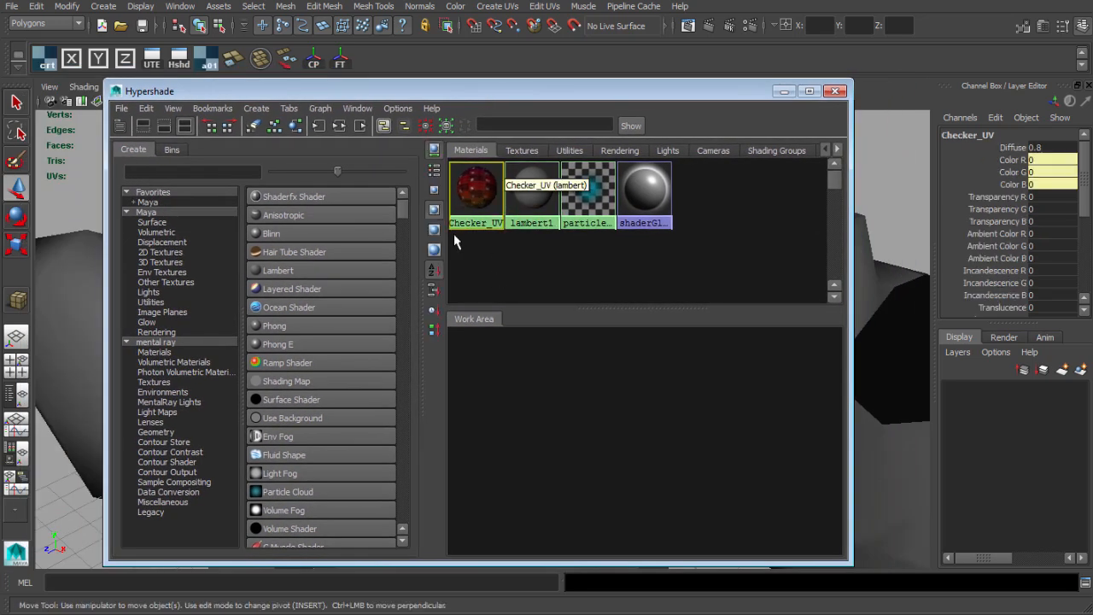
right_click_drag(475, 186, 472, 226)
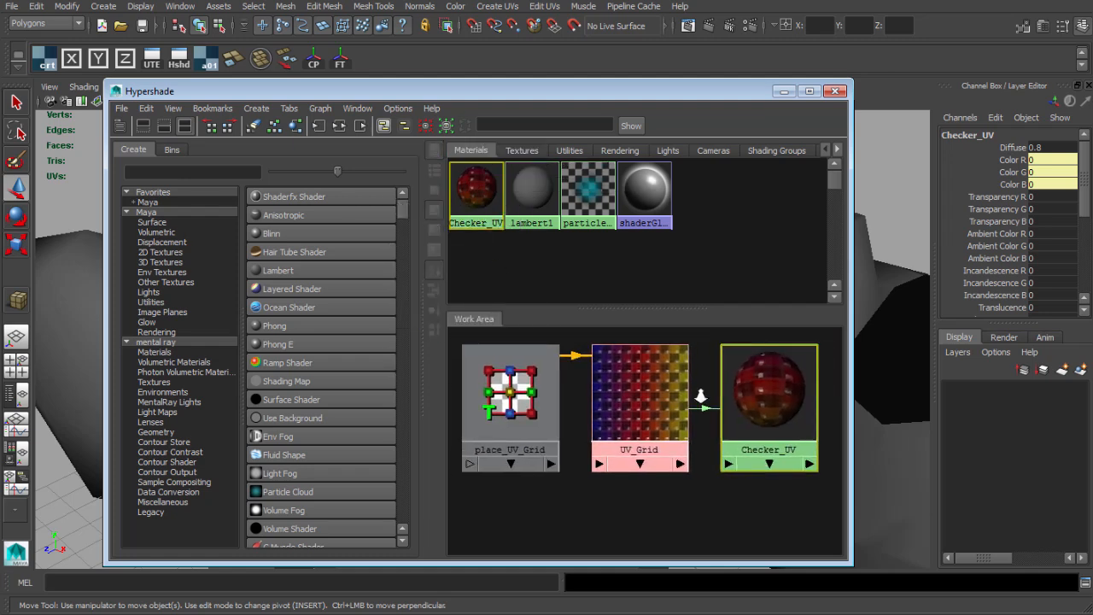
Inspect the attributes of the UV_Grid texture and Checker_UV material, then close Hypershade and the Attribute Editor
double_click(636, 389)
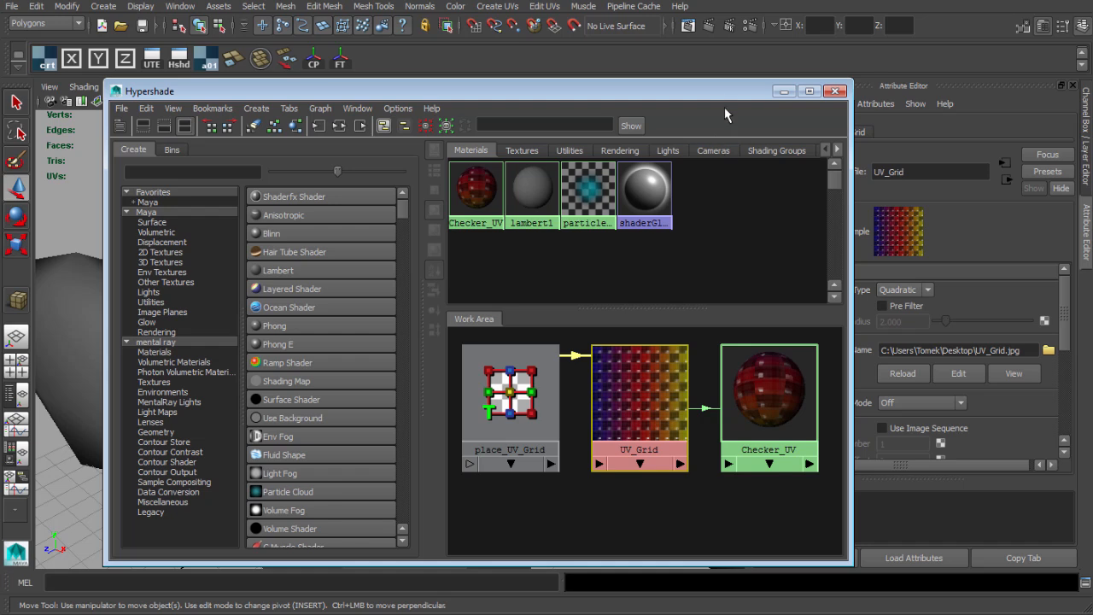
left_click_drag(728, 91, 682, 84)
left_click(701, 357)
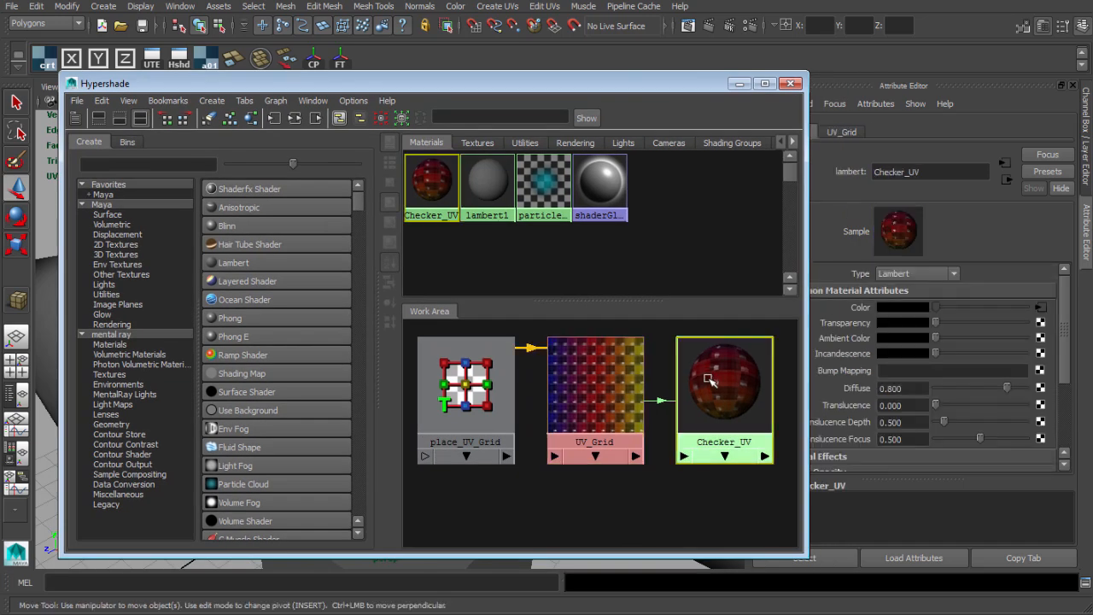
left_click(792, 85)
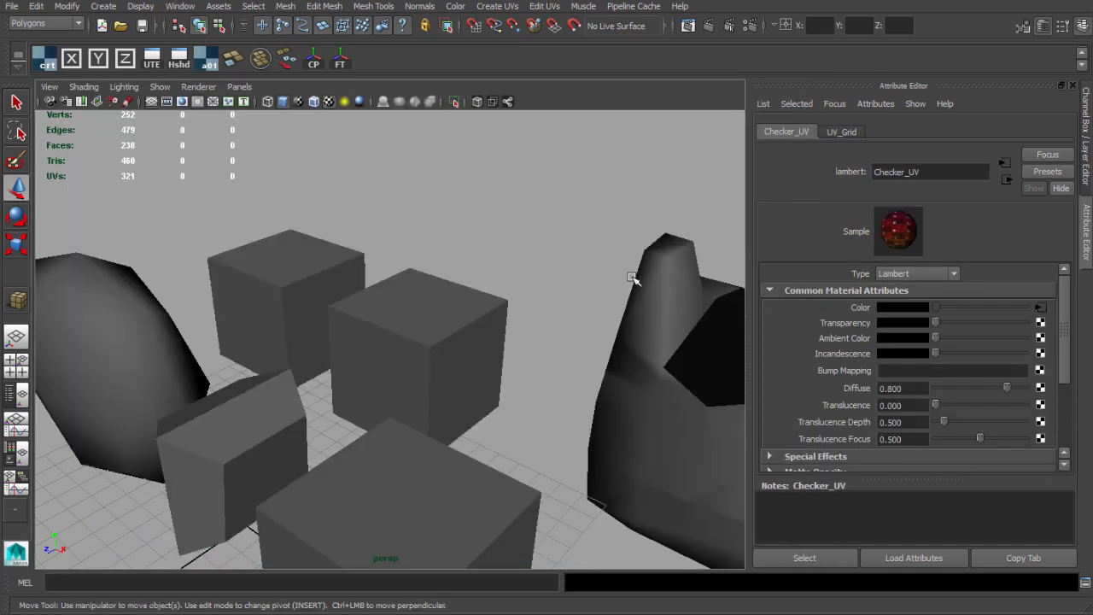
left_click(1073, 86)
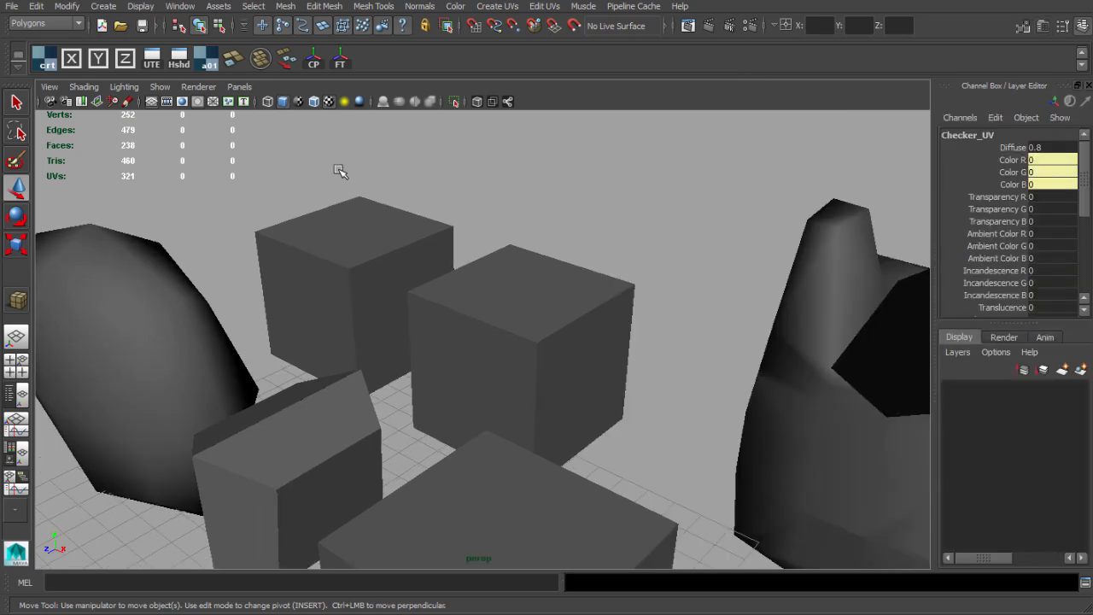
left_click(301, 186)
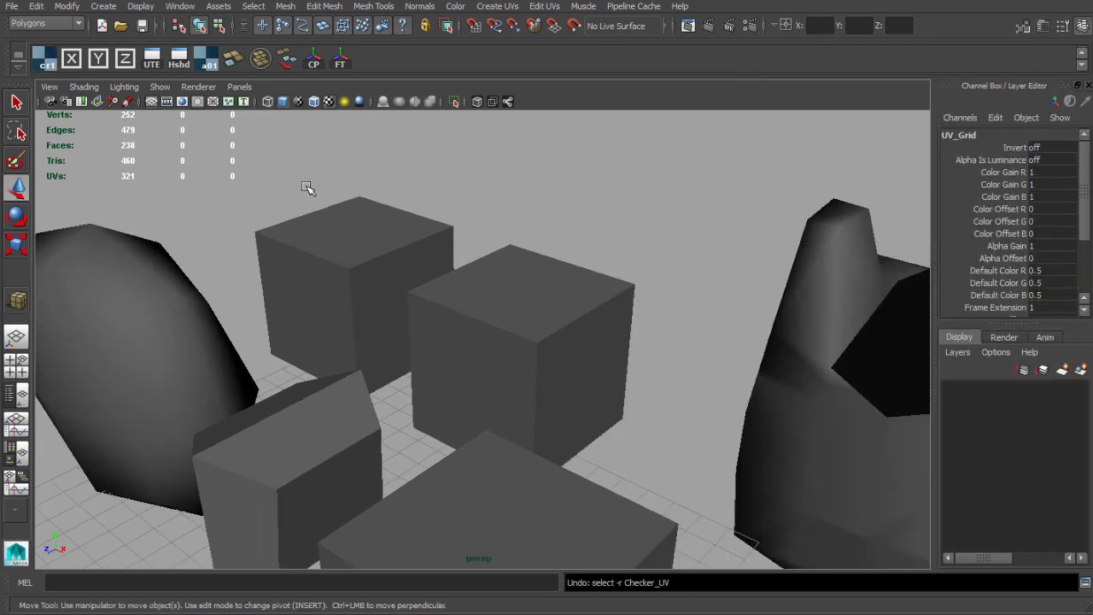
Open the crt shelf script for editing, enlarge the Shelf Editor window and examine the whole MEL command
right_click(43, 68)
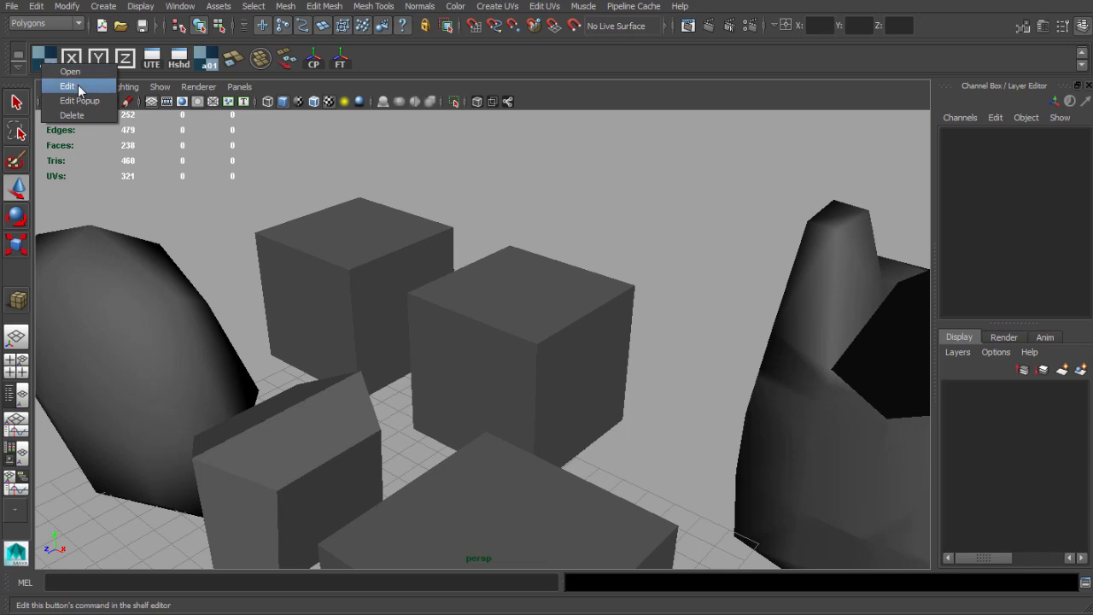
left_click(66, 87)
left_click_drag(589, 187, 345, 55)
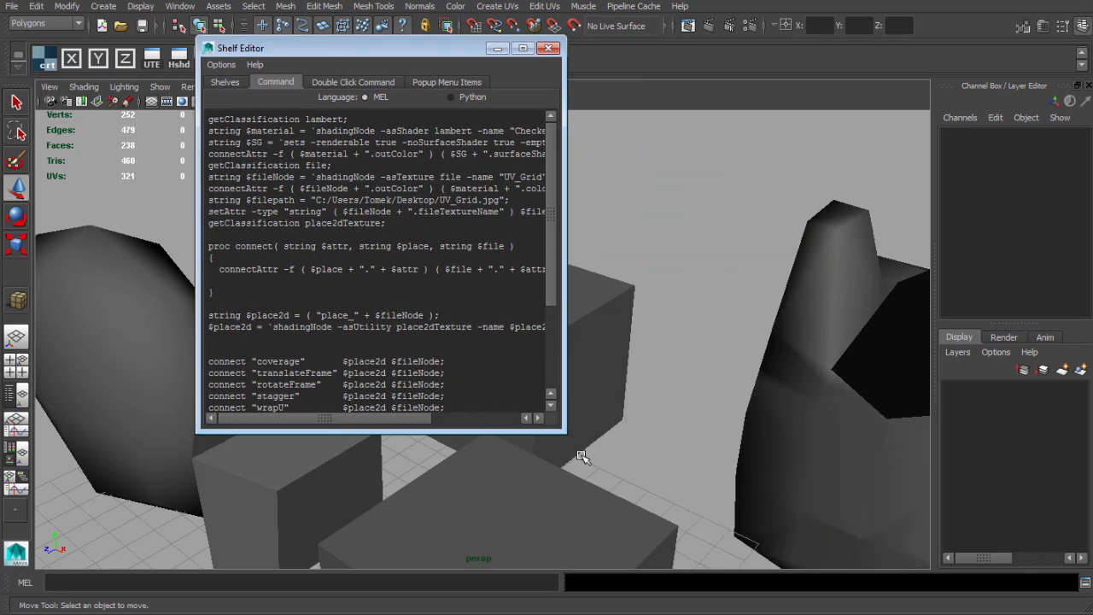
left_click_drag(566, 433, 884, 560)
left_click_drag(559, 52, 566, 41)
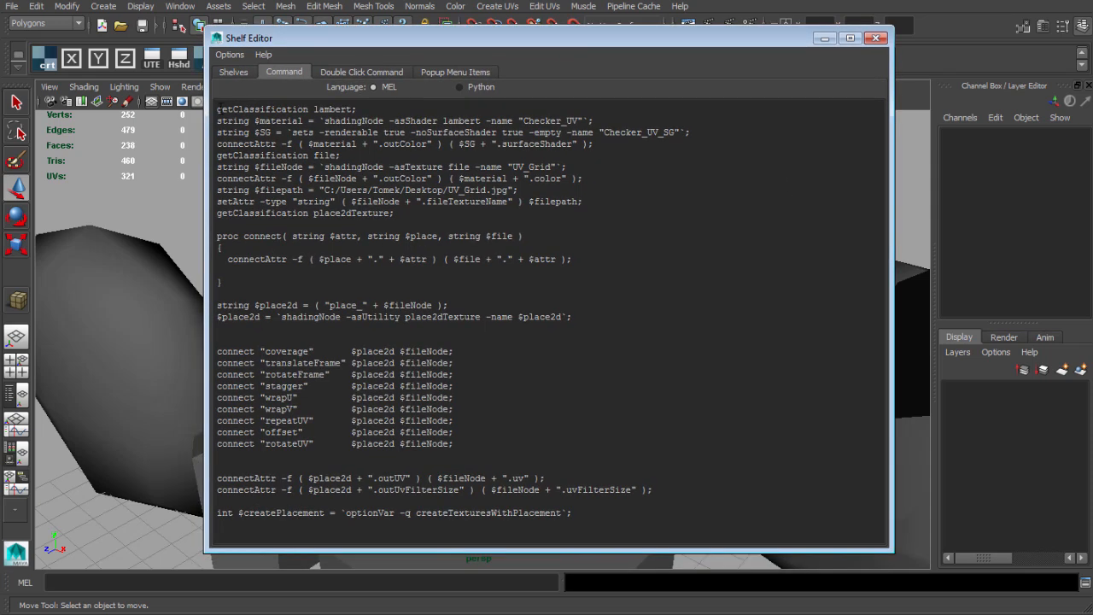
left_click_drag(220, 109, 670, 515)
left_click(501, 303)
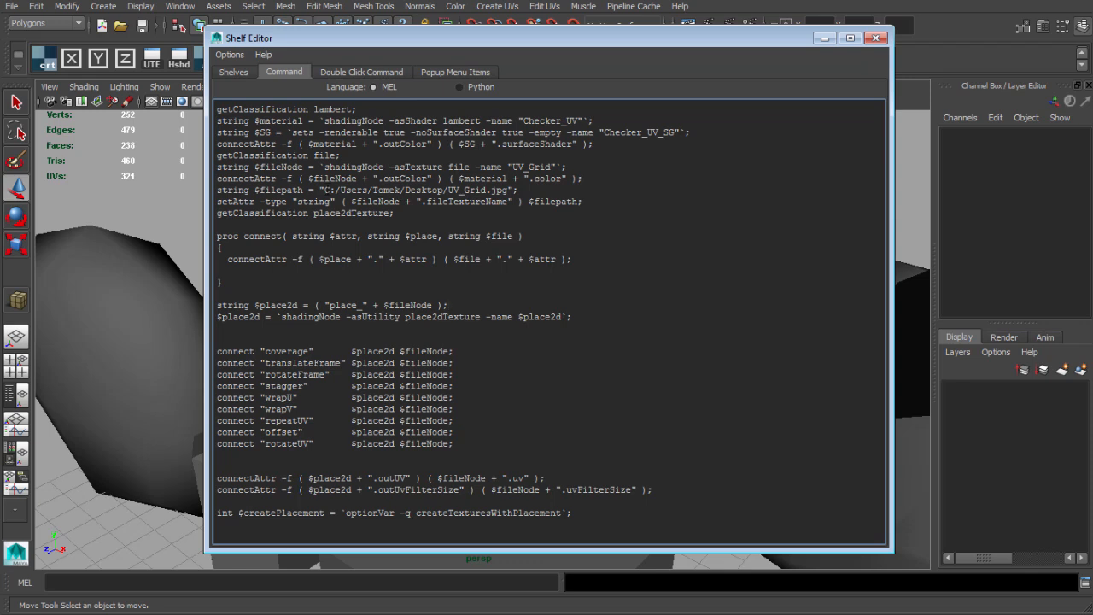
Examine the UV_Grid.jpg file path and the Checker_UV name in the crt script, then close the Shelf Editor
left_click_drag(325, 190, 506, 190)
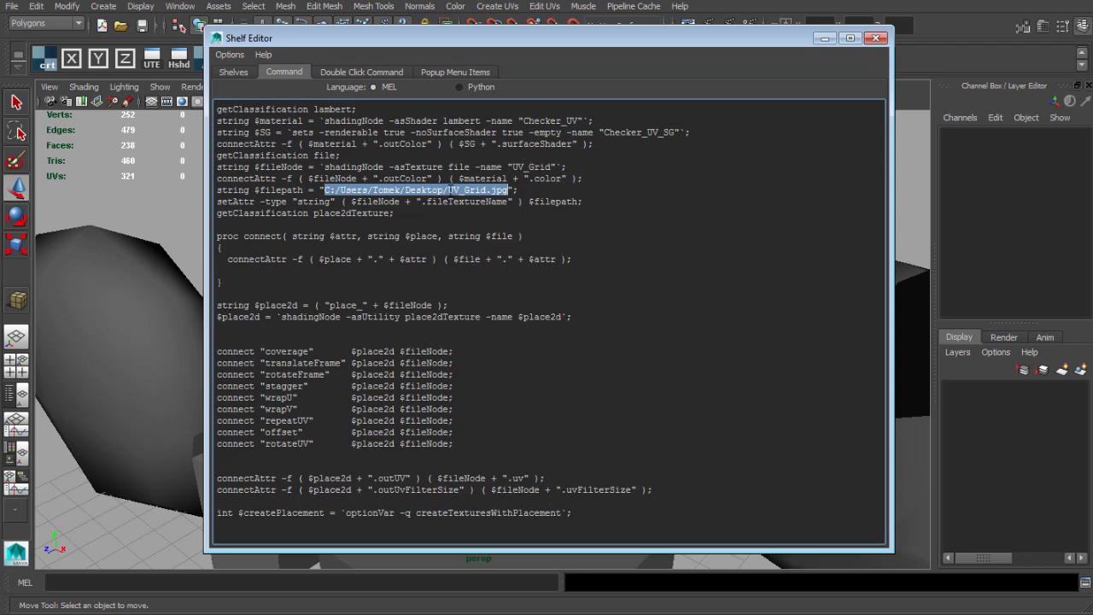
left_click(449, 190)
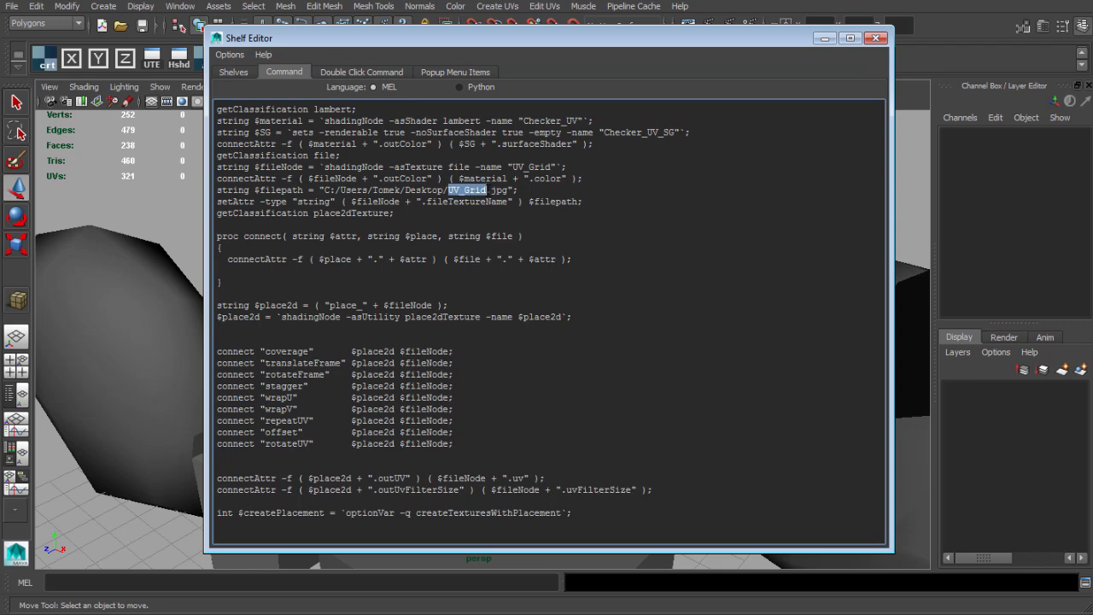
left_click(491, 190)
left_click_drag(459, 190, 505, 190)
left_click(449, 189)
left_click(503, 190)
left_click_drag(509, 189, 460, 190)
left_click(421, 190)
left_click_drag(324, 190, 506, 189)
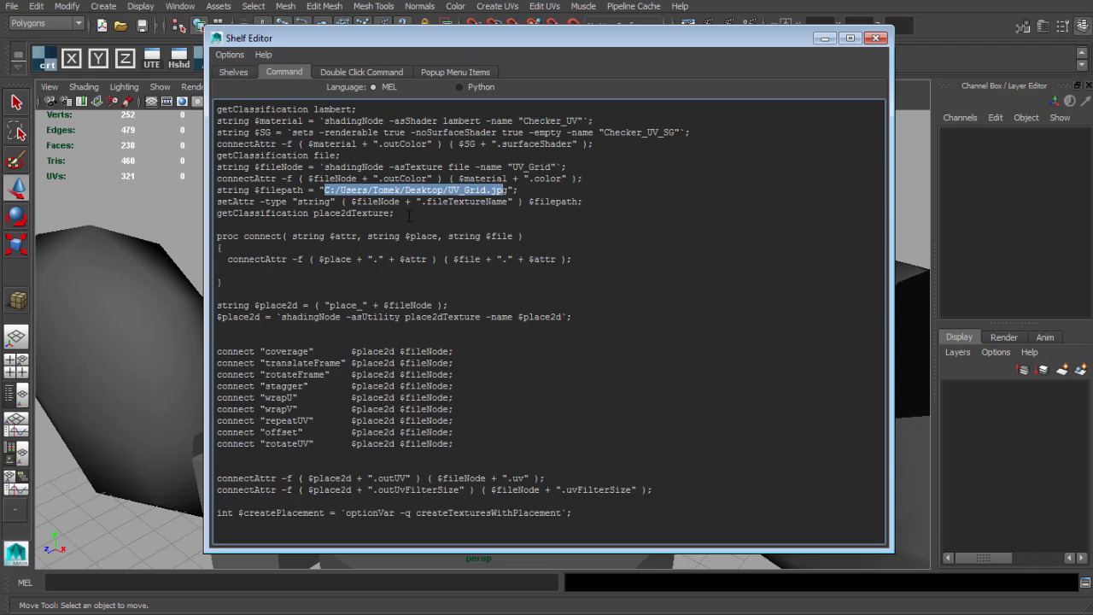
left_click(439, 211)
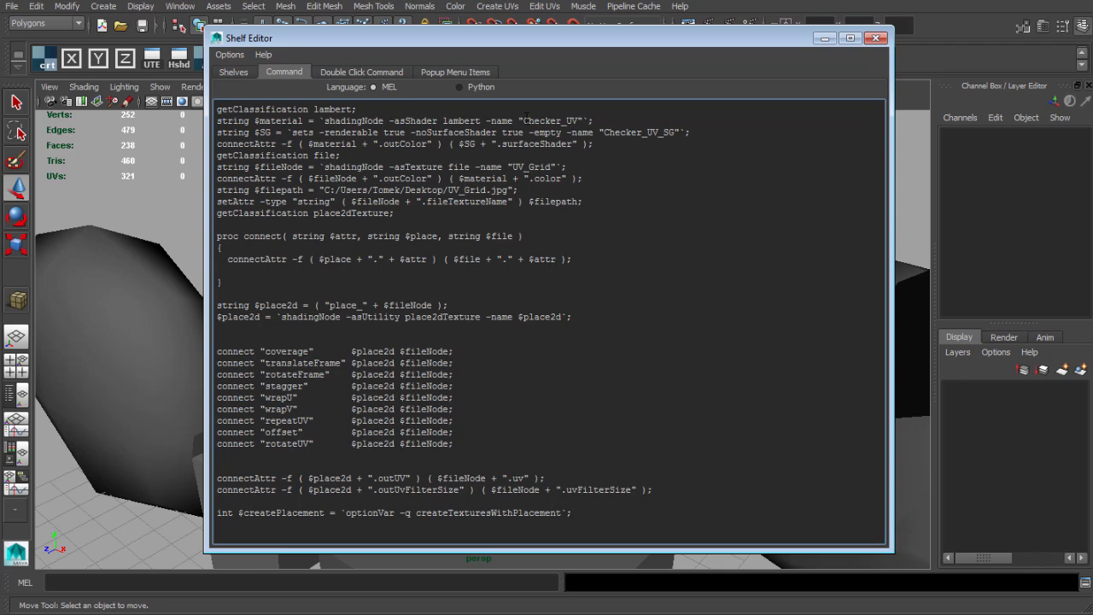
left_click_drag(524, 120, 557, 121)
left_click_drag(324, 190, 503, 190)
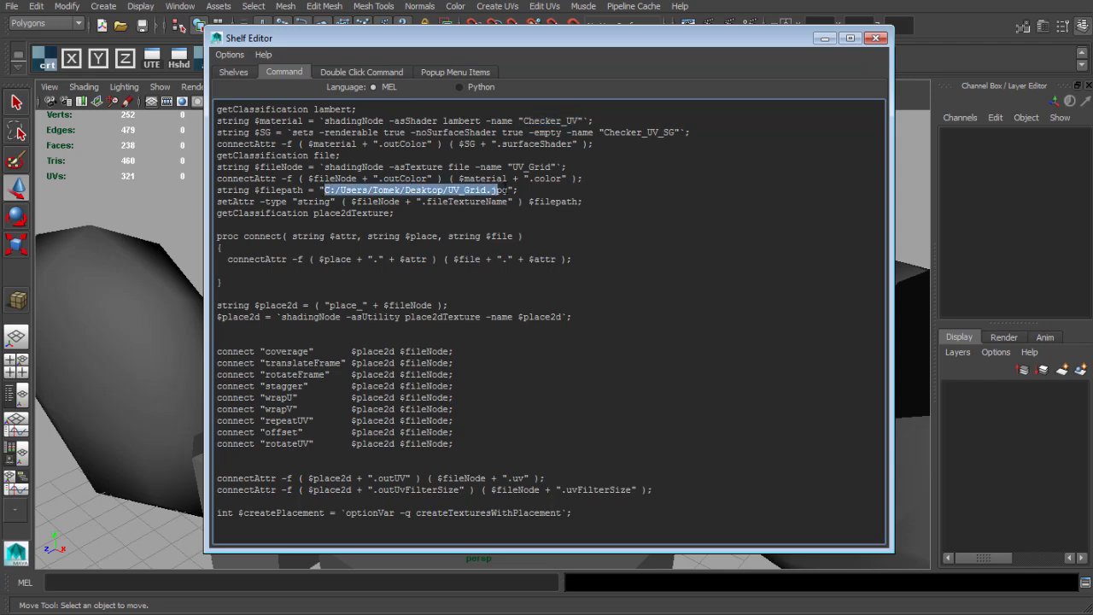
left_click(876, 38)
Open the a01 shelf script for editing and move the Shelf Editor clear of the shelf icons
left_click_drag(528, 271, 478, 263, "alt")
middle_click_drag(478, 264, 507, 219, "alt")
scroll(508, 219, "down", 2)
left_click_drag(488, 221, 465, 239, "alt")
right_click_drag(465, 239, 545, 259, "alt")
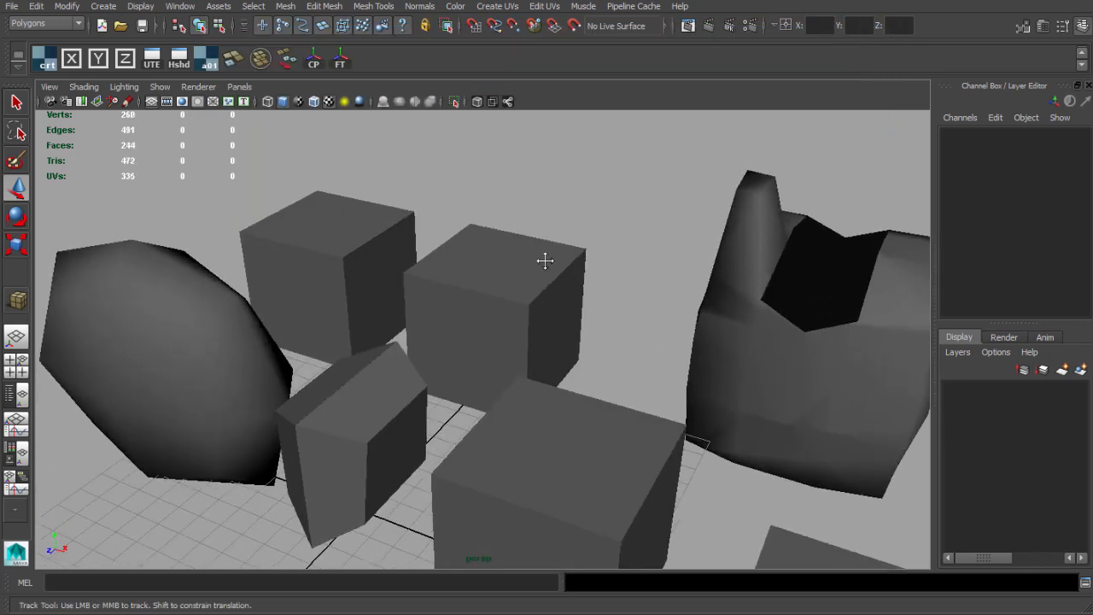
middle_click_drag(546, 258, 546, 281, "alt")
mouse_move(546, 281)
left_mouse_down("alt")
mouse_move(502, 268)
mouse_move(541, 261)
mouse_move(532, 271)
left_mouse_up("alt")
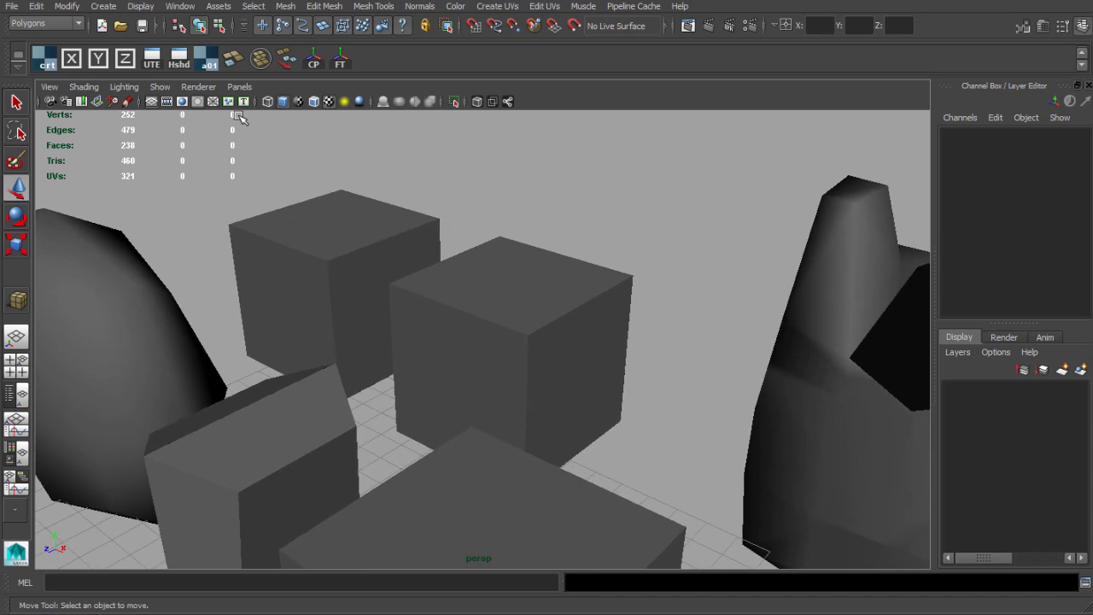
right_click(206, 55)
left_click(234, 79)
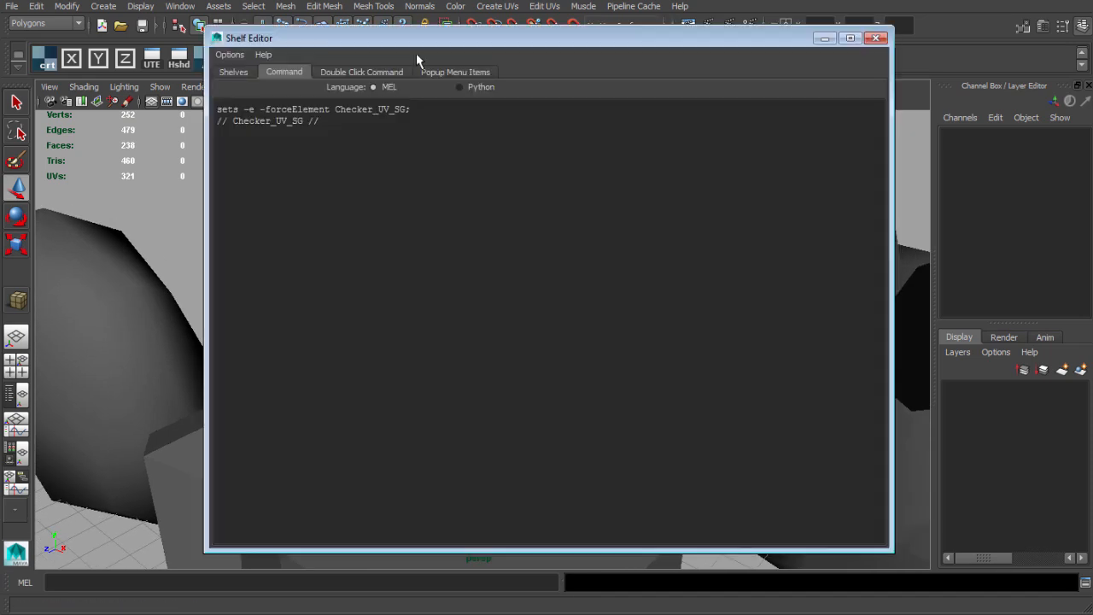
left_click_drag(419, 38, 546, 72)
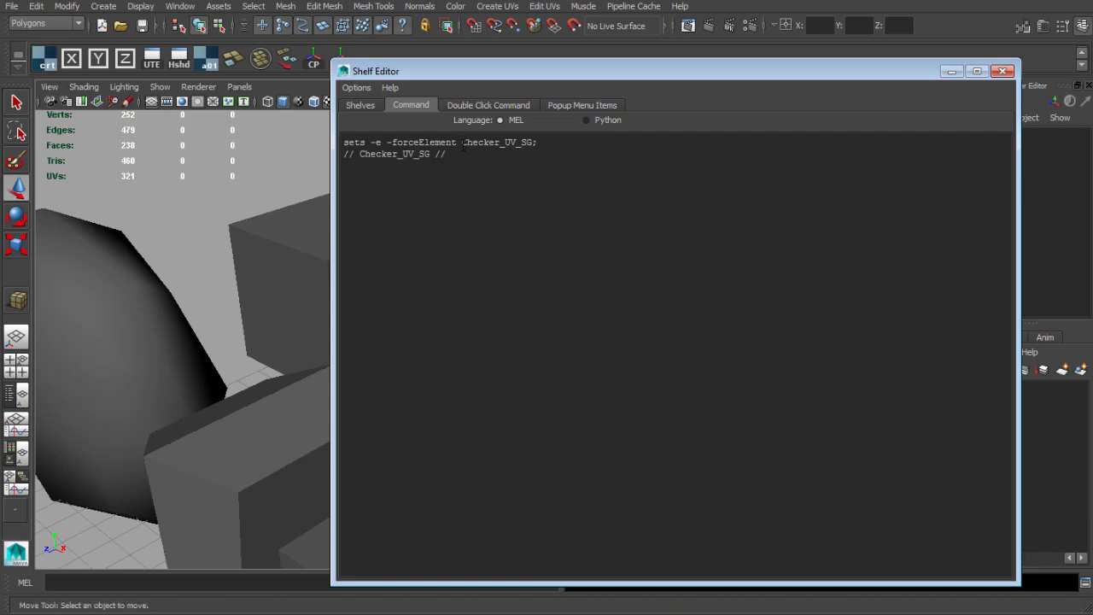
Examine the Checker_UV_SG shading group name in the a01 forceElement command and close the Shelf Editor
left_click_drag(463, 142, 523, 145)
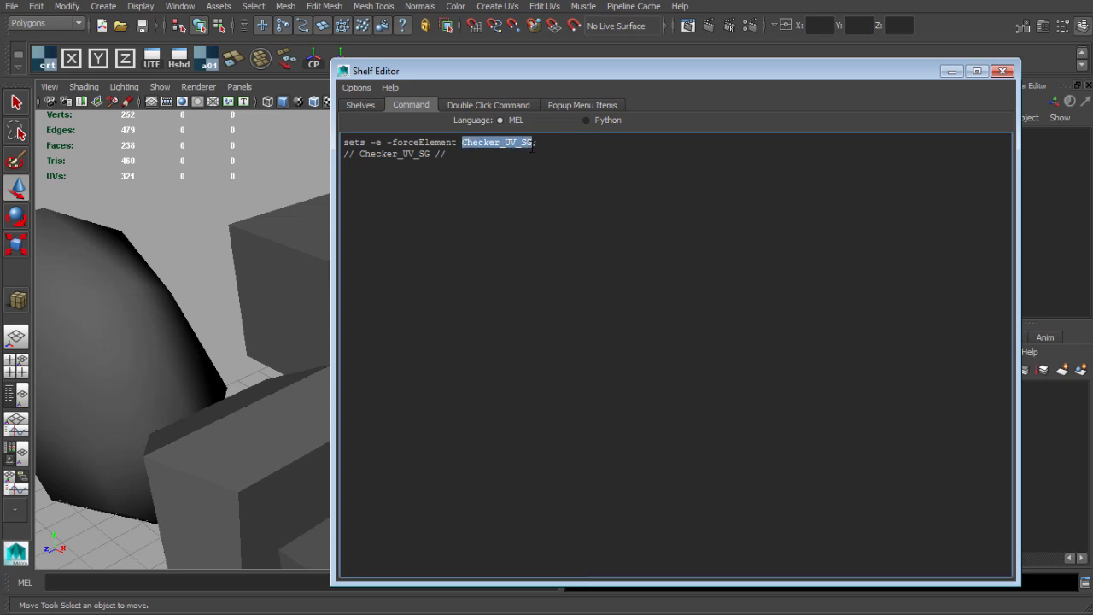
left_click(453, 155)
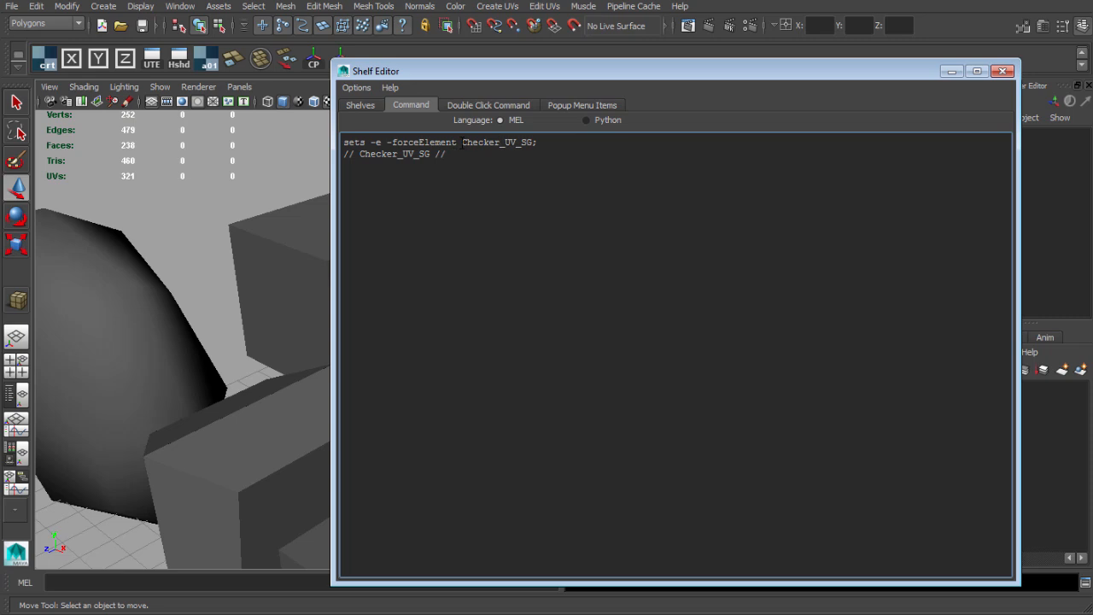
left_click_drag(462, 143, 532, 143)
left_click(486, 181)
left_click_drag(469, 157, 334, 138)
left_click(525, 169)
left_click(1002, 71)
Apply the Checker_UV material to the two-cube mesh with the a01 shelf script and clear the selection
scroll(539, 281, "up", 2)
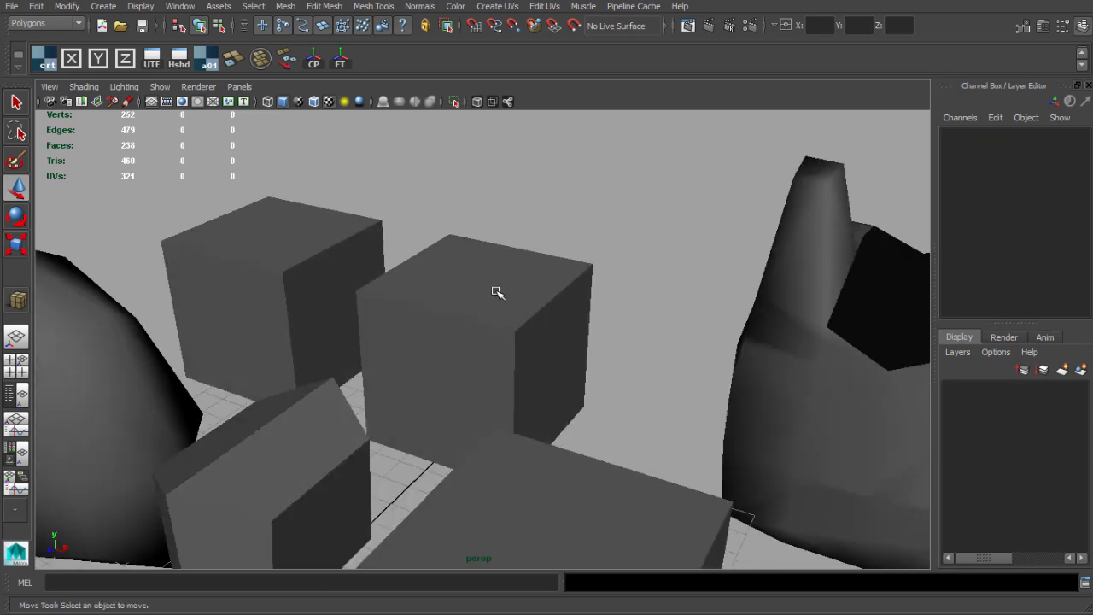
left_click_drag(495, 293, 265, 85)
left_click(207, 60)
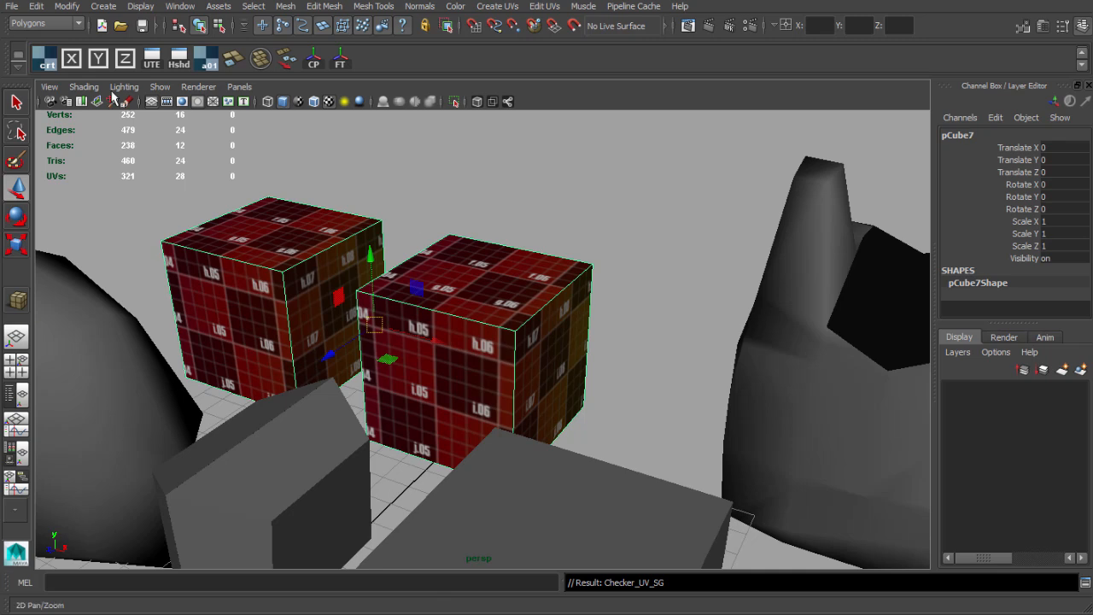
left_click(514, 208)
scroll(519, 236, "down", 3)
Run the a01 shelf script on the large irregular mesh with the dark opening, then delete that mesh
left_click(691, 319)
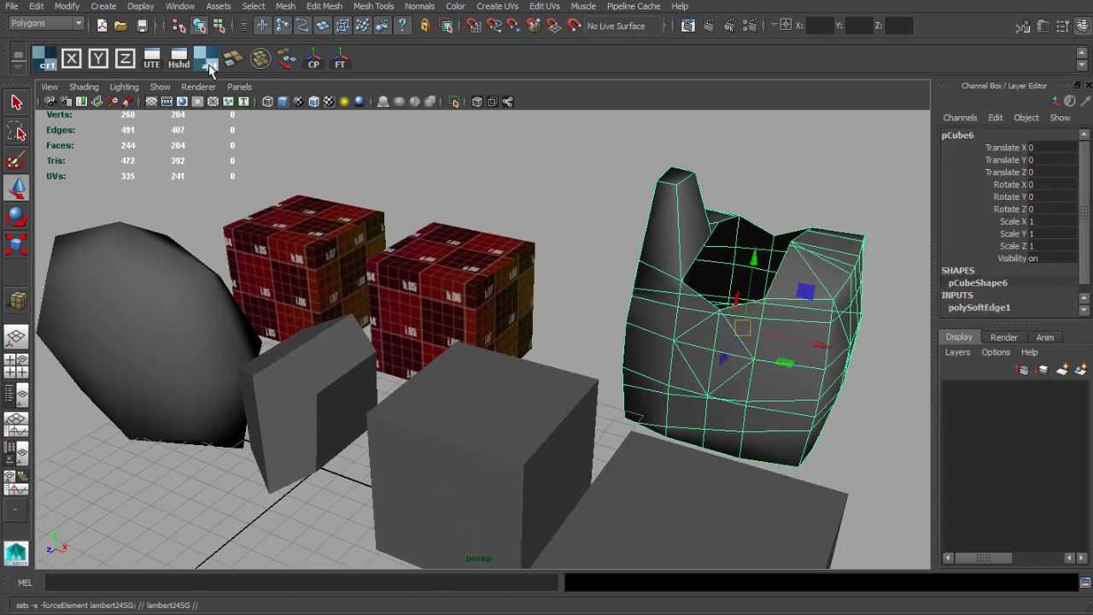
left_click(207, 62)
left_click(556, 207)
left_click_drag(557, 208, 489, 198, "alt")
right_click_drag(488, 198, 453, 185, "alt")
mouse_move(453, 185)
middle_mouse_down("alt")
mouse_move(386, 159)
mouse_move(464, 198)
middle_mouse_up("alt")
left_click_drag(508, 262, 556, 276, "alt")
left_click(657, 308)
key("Delete")
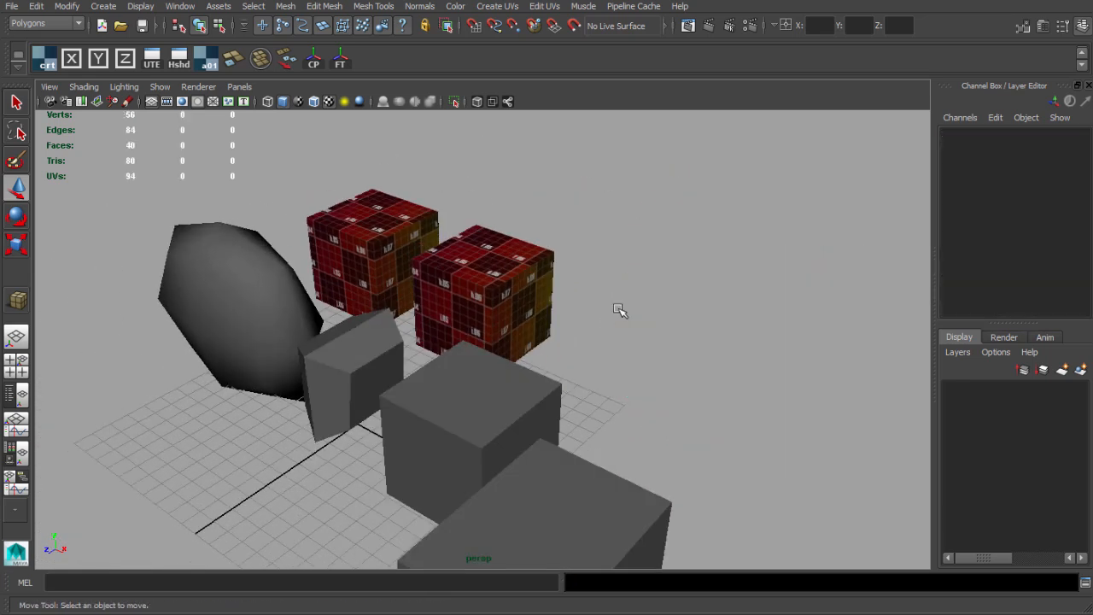
Try assigning the existing Checker_UV material to the single grey cube without the shelf script, and undo the assignment
left_click(503, 263)
middle_click_drag(503, 262, 537, 283, "alt")
left_click_drag(537, 283, 609, 270, "alt")
right_click_drag(609, 270, 425, 256, "alt")
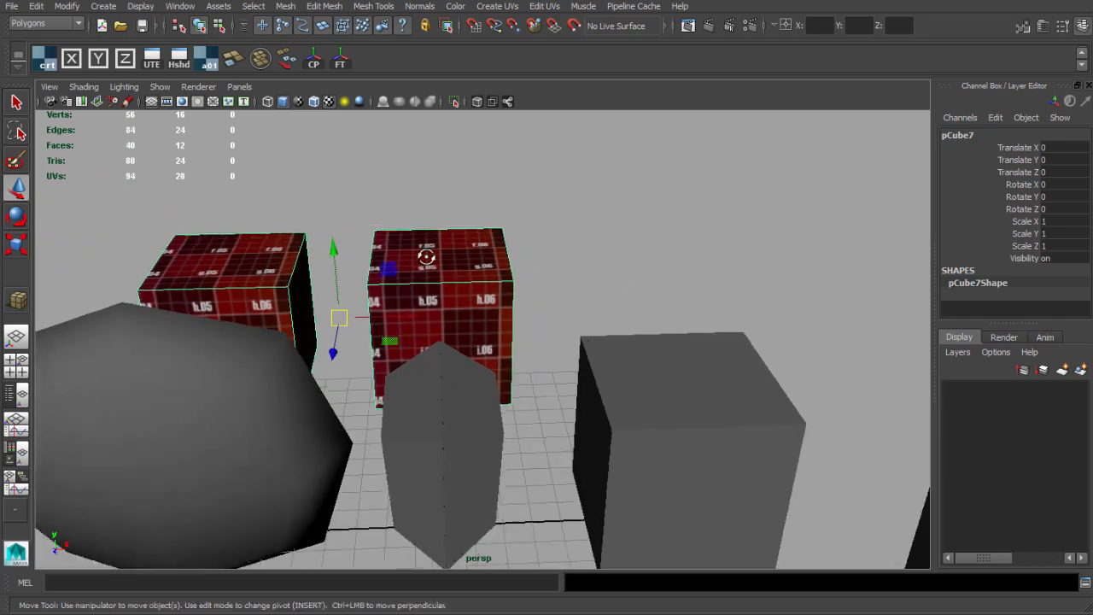
left_click_drag(424, 257, 490, 247, "alt")
middle_click_drag(539, 292, 503, 212, "alt")
left_click(516, 218)
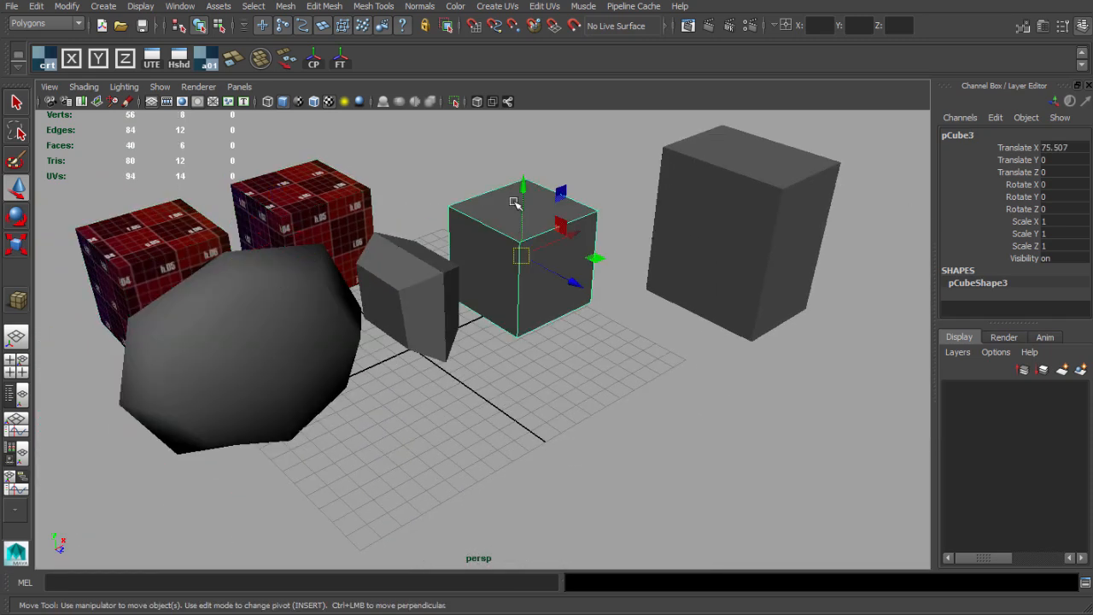
right_click(514, 204)
right_click_drag(514, 204, 623, 522)
left_click(596, 421)
key("ctrl+z")
key("ctrl+z")
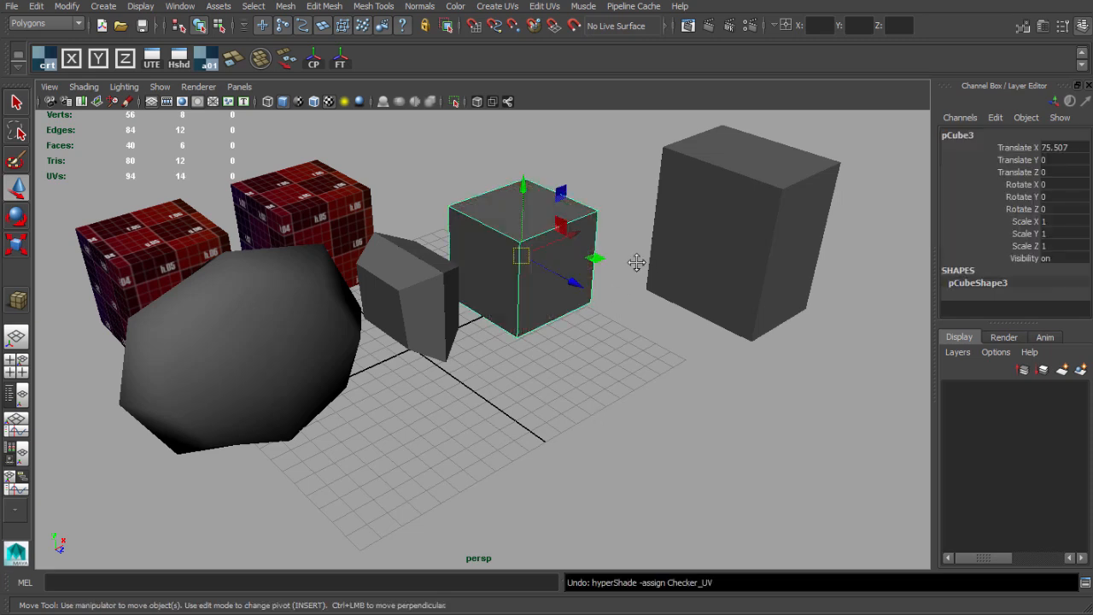
Apply the Checker_UV material to the tall grey box with the a01 shelf script and clear the selection
middle_click_drag(637, 263, 381, 361, "alt")
left_click(443, 285)
left_click(205, 57)
middle_click_drag(288, 239, 444, 262, "alt")
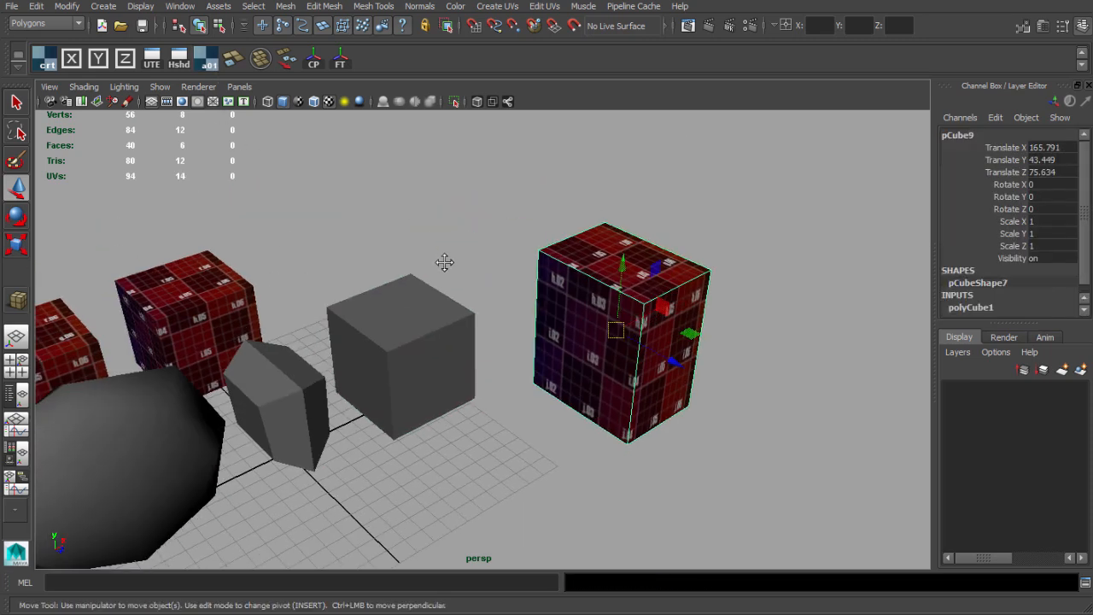
left_click_drag(380, 267, 239, 205, "alt")
left_click(392, 154)
left_click_drag(392, 158, 527, 219, "alt")
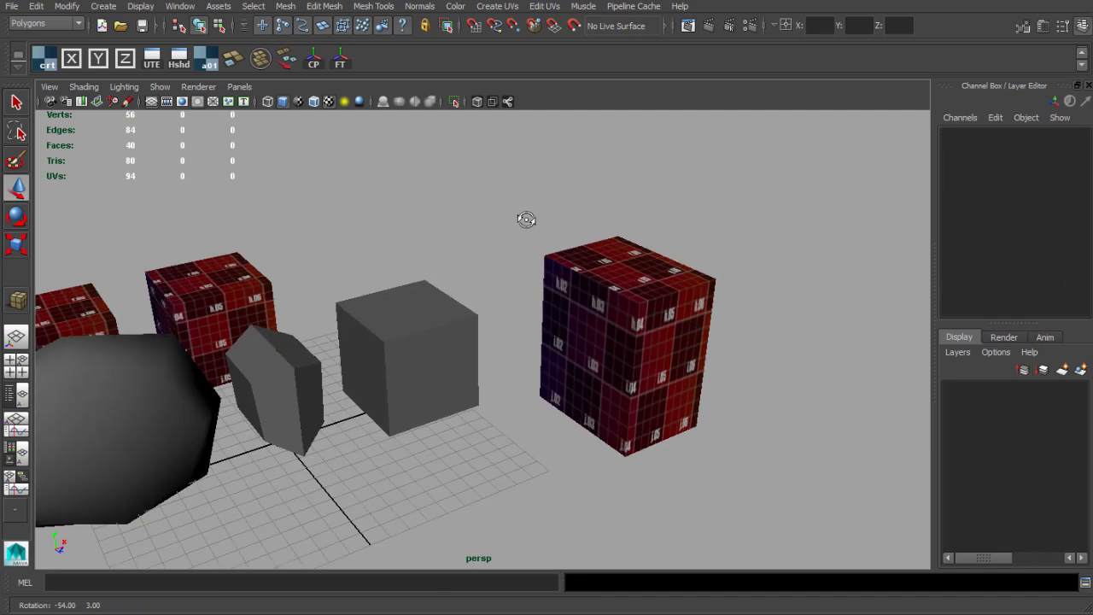
Frame the single grey cube, switch it to face selection and apply Checker_UV to its top face with a01
middle_click_drag(384, 297, 461, 279, "alt")
scroll(462, 279, "up", 5)
left_click_drag(453, 183, 444, 227, "alt")
left_click(444, 232)
key("f")
left_click_drag(449, 288, 461, 223, "alt")
right_click_drag(461, 225, 466, 281)
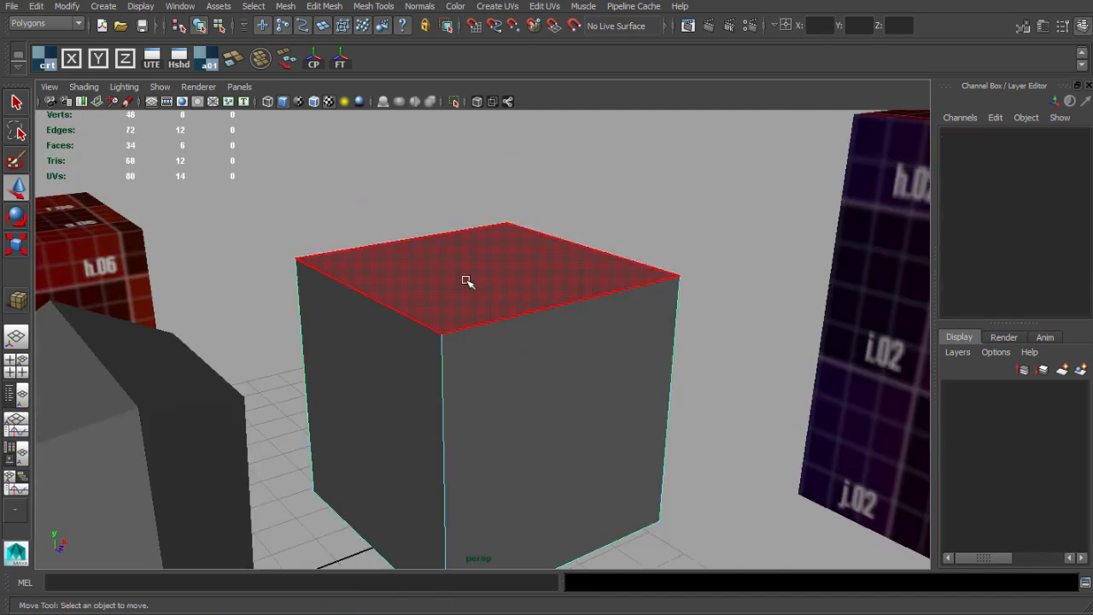
left_click(466, 281)
left_click(208, 58)
Repeat the checker assignment on an adjacent side face of the cube, then return to object mode and clear the selection
left_click_drag(475, 253, 463, 274, "alt")
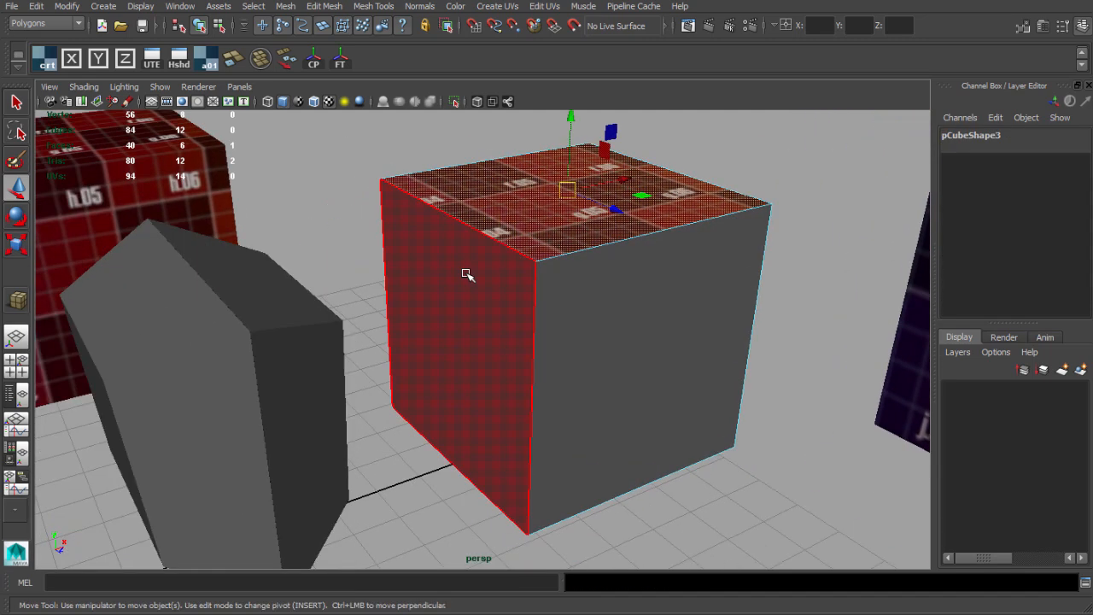
left_click(459, 344)
key("g")
left_click(581, 278)
scroll(604, 277, "down", 4)
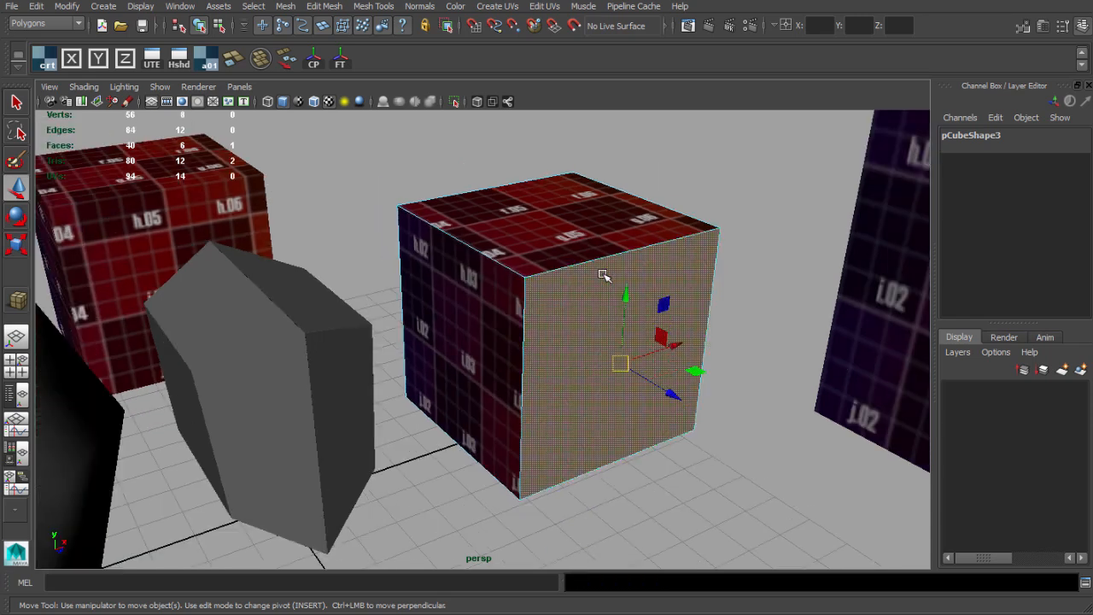
key("F8")
scroll(581, 265, "down", 2)
left_click(646, 185)
left_click_drag(646, 185, 520, 214, "alt")
Select the two-cube mesh and inspect the checker texture on the objects from near and far
scroll(498, 247, "down", 3)
middle_click_drag(520, 215, 503, 291, "alt")
scroll(503, 290, "up", 3)
left_click_drag(502, 290, 487, 288, "alt")
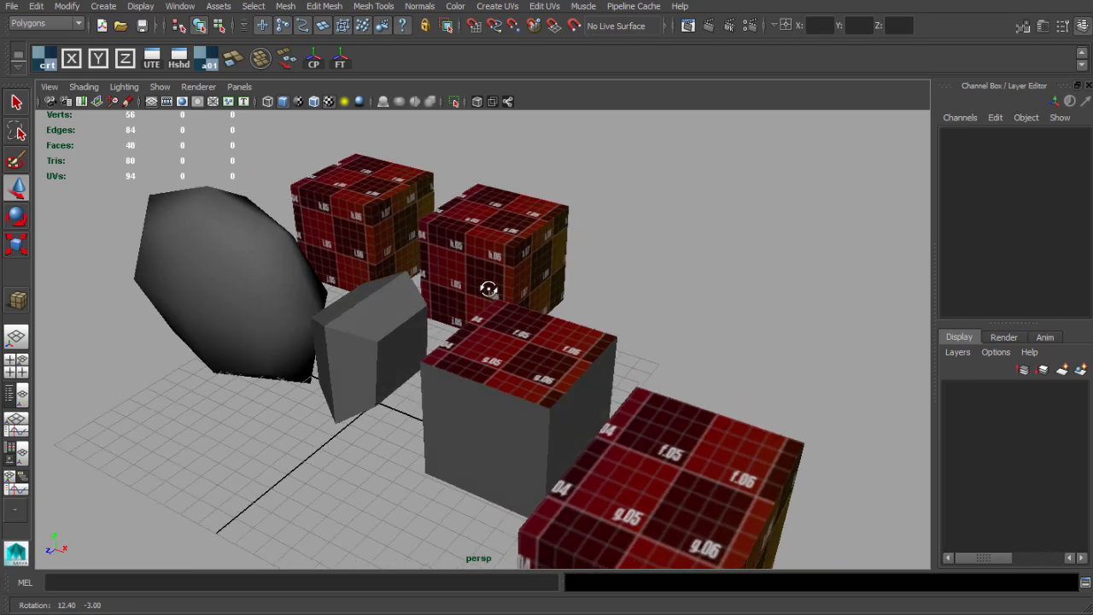
middle_click_drag(465, 271, 481, 311, "alt")
scroll(483, 311, "up", 4)
left_click(480, 314)
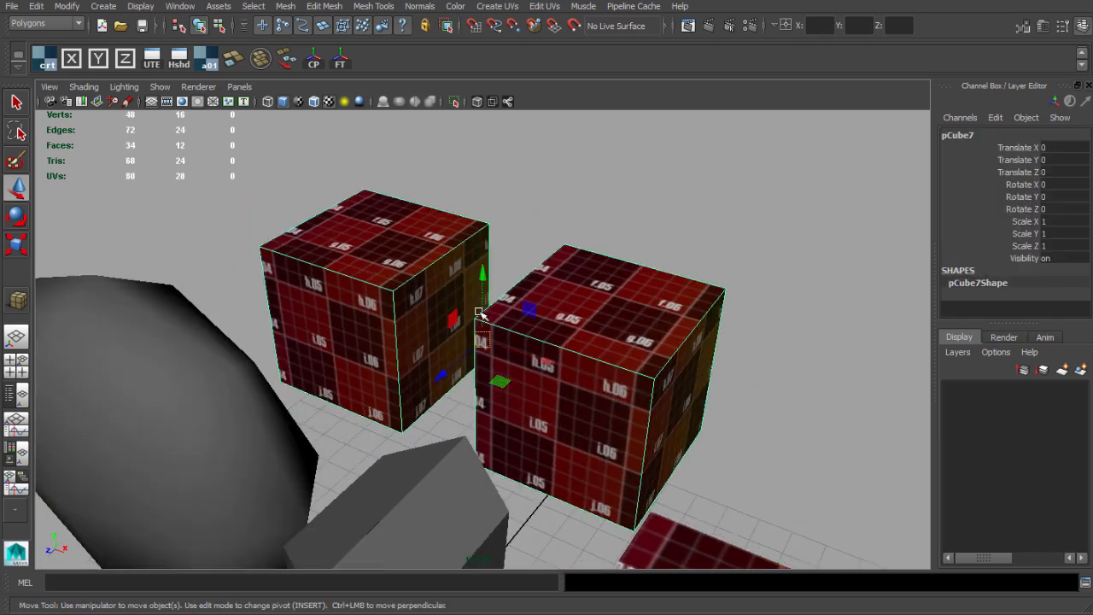
scroll(561, 314, "down", 4)
middle_click_drag(561, 314, 458, 100, "alt")
middle_click_drag(440, 213, 504, 332, "alt")
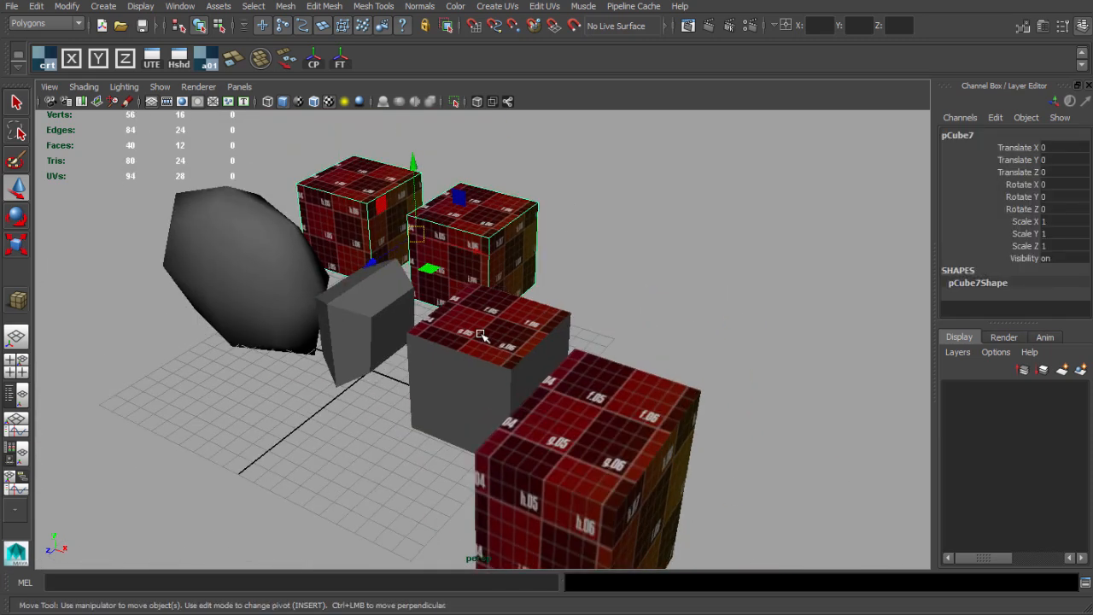
Select the partly checkered single cube, open the UV Texture Editor and delete all of the cube's UVs
left_click(505, 332)
scroll(559, 357, "up", 2)
middle_click_drag(559, 356, 673, 374, "alt")
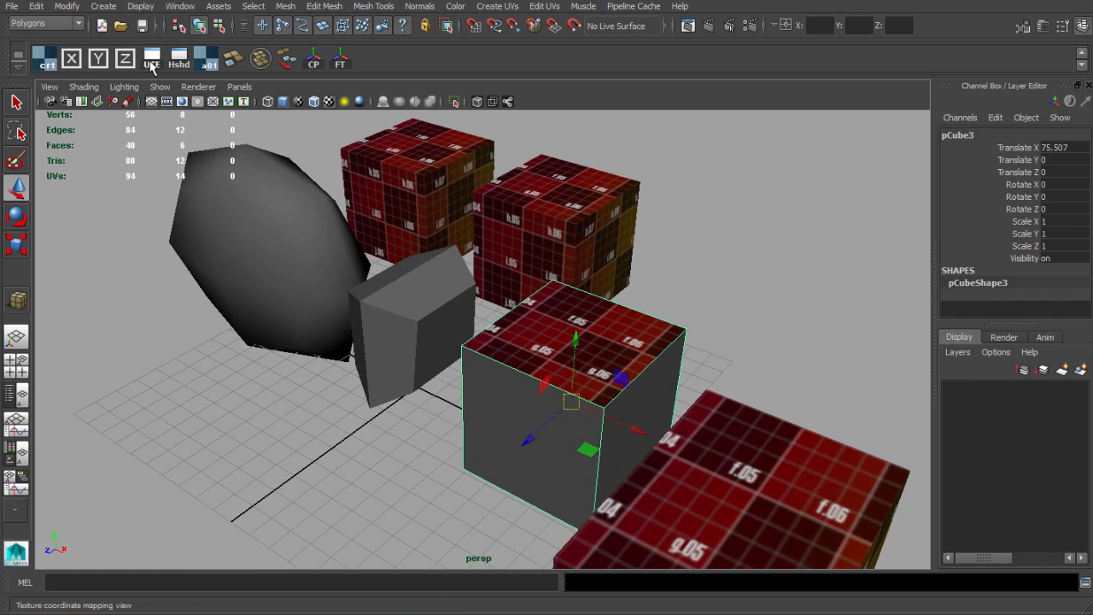
scroll(298, 283, "down", 3)
middle_click_drag(270, 257, 236, 259, "alt")
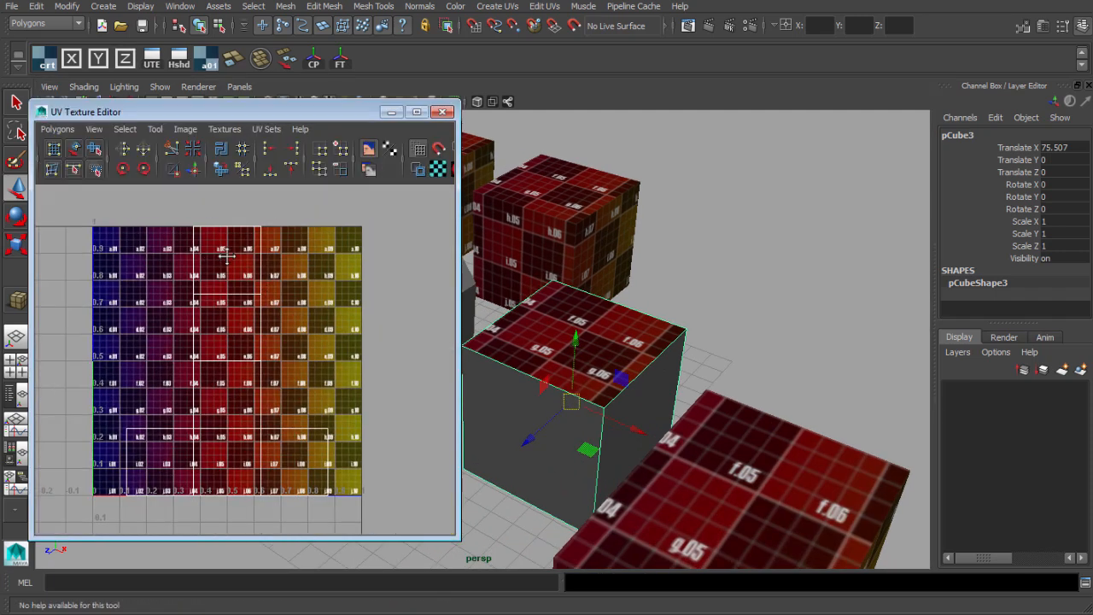
left_click(188, 129)
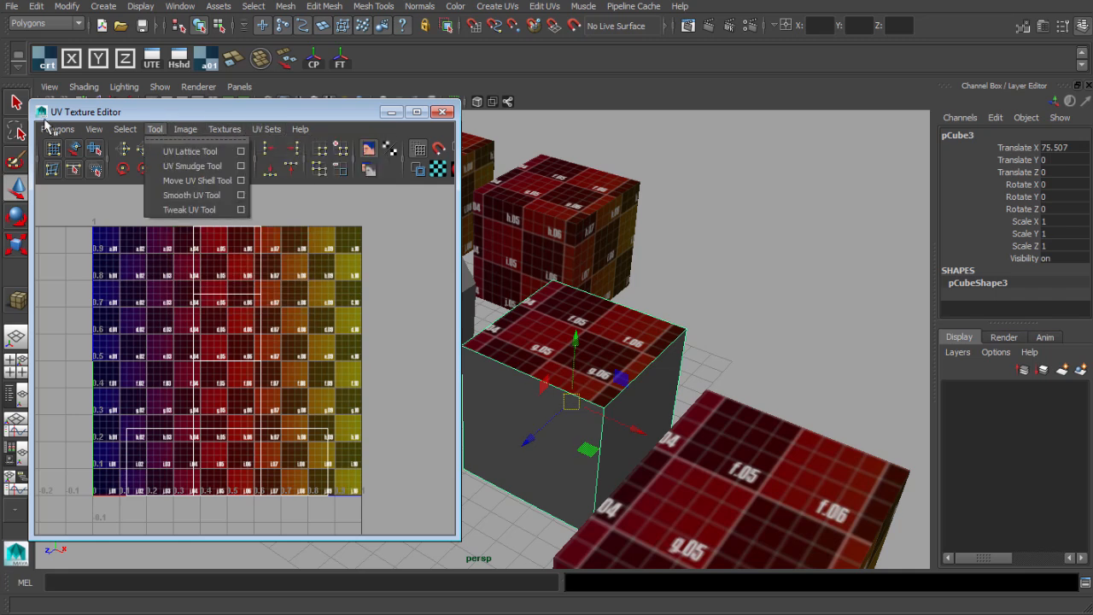
mouse_move(58, 129)
left_click(77, 570)
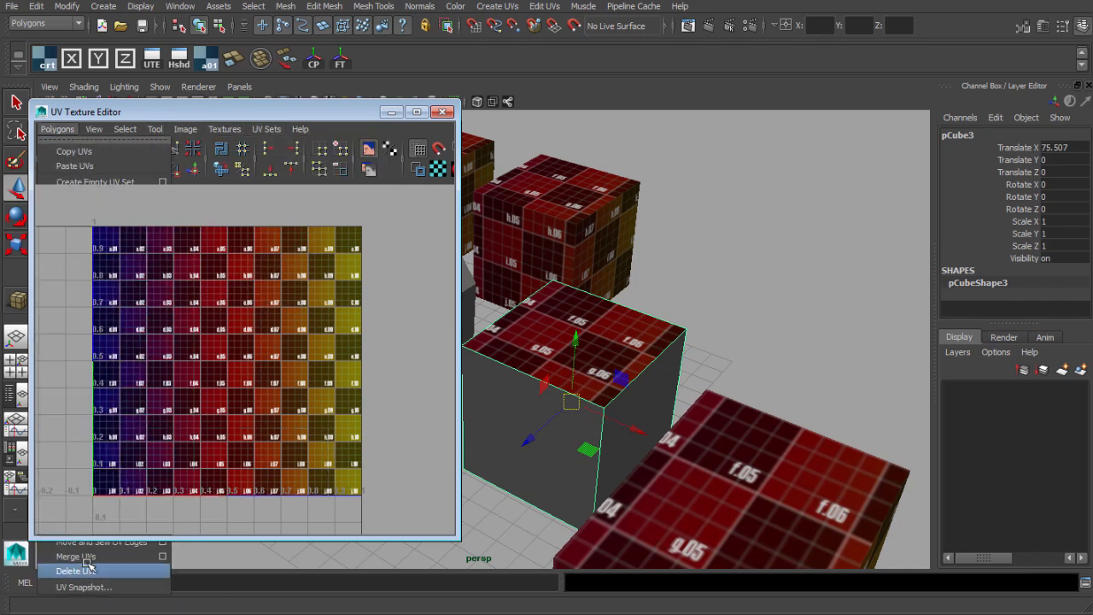
Hide the texture image in the UV Texture Editor and turn on Shade UVs
left_click(368, 149)
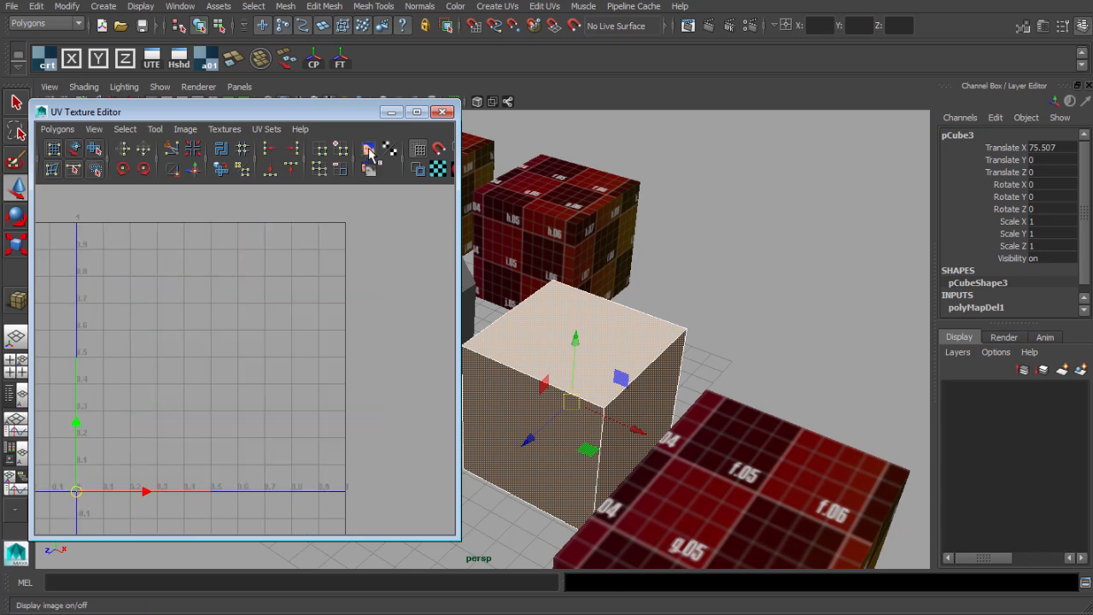
left_click(185, 129)
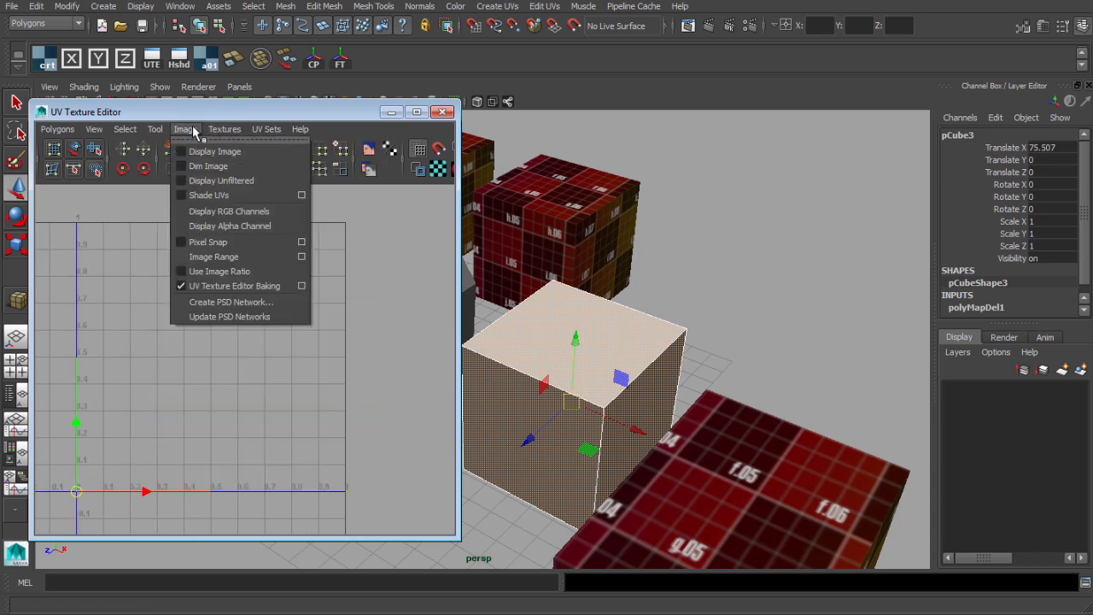
left_click(215, 196)
Return the cube to object mode and shrink the UV Texture Editor window so the cube stays uncovered
middle_click_drag(582, 313, 595, 311, "alt")
right_click_drag(594, 312, 654, 268)
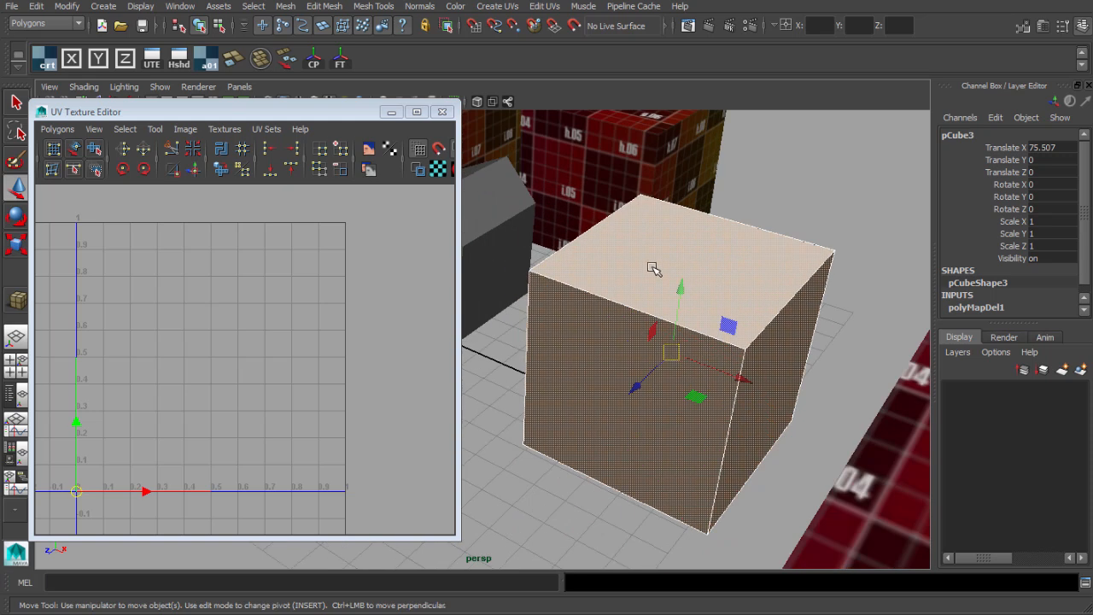
middle_click_drag(644, 295, 638, 336, "alt")
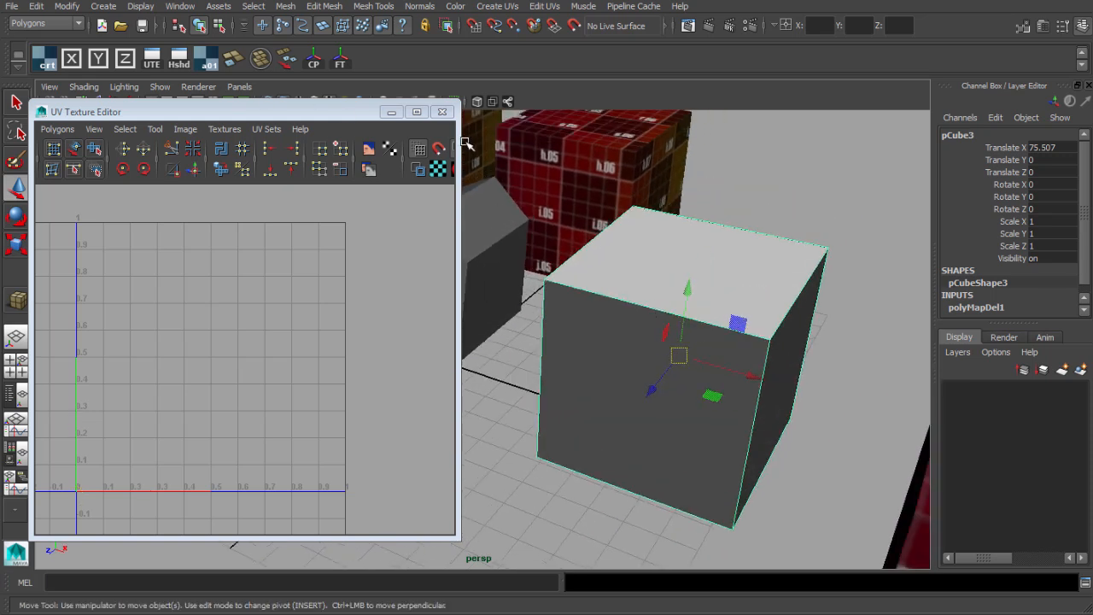
left_click_drag(461, 142, 391, 142)
left_click_drag(287, 115, 278, 125)
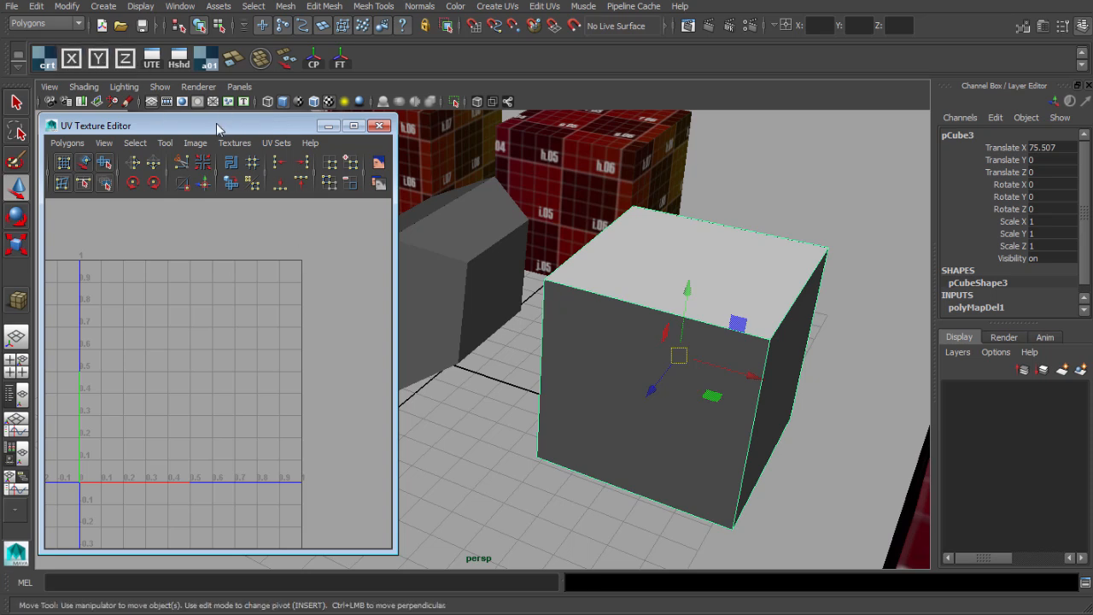
left_click_drag(212, 122, 209, 120)
left_click_drag(728, 353, 718, 351, "alt")
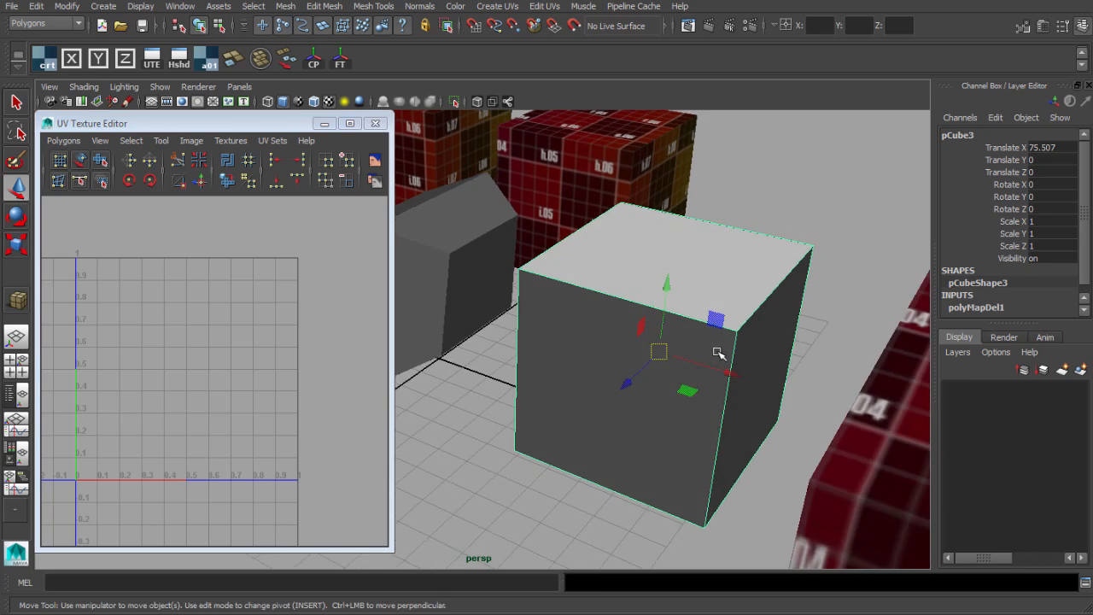
Review the MEL planar projection commands behind the X and Y shelf scripts and close the Shelf Editor
right_click(73, 59)
left_click(108, 84)
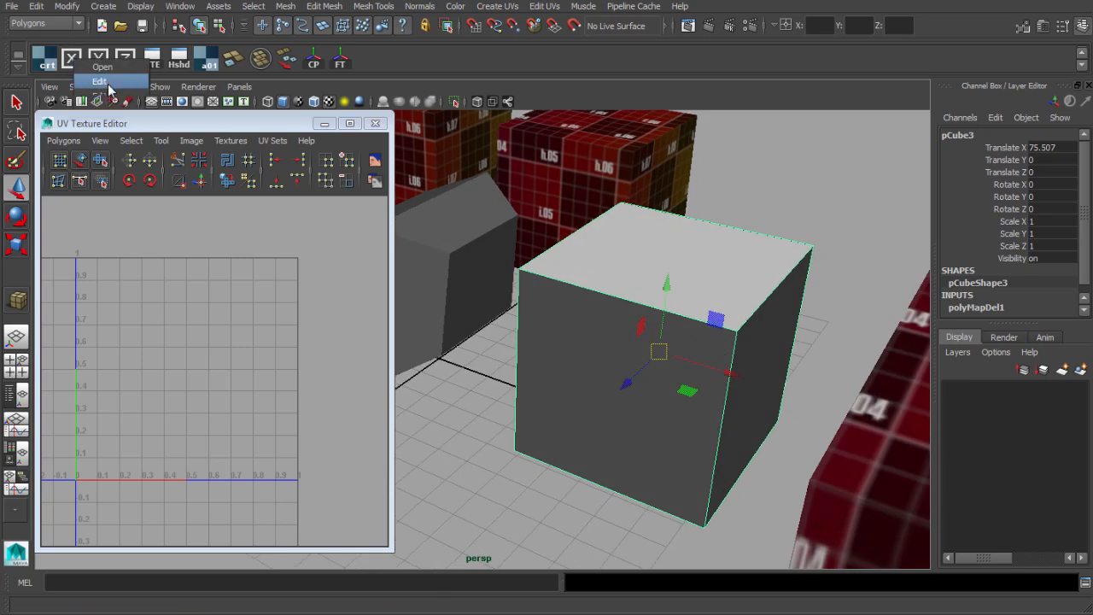
left_click_drag(938, 74, 866, 60)
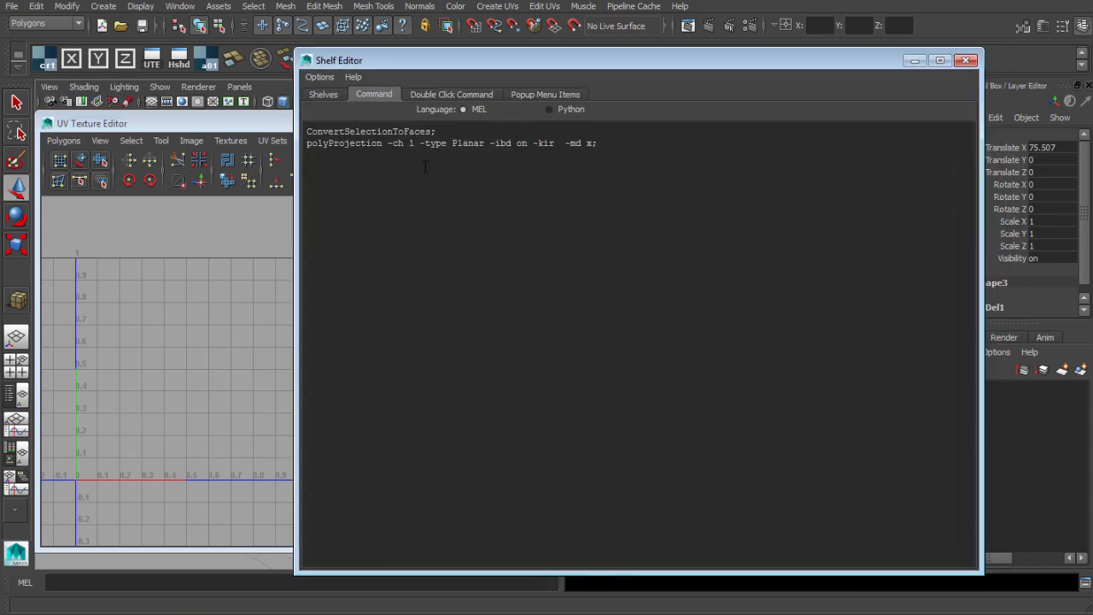
left_click_drag(305, 132, 671, 146)
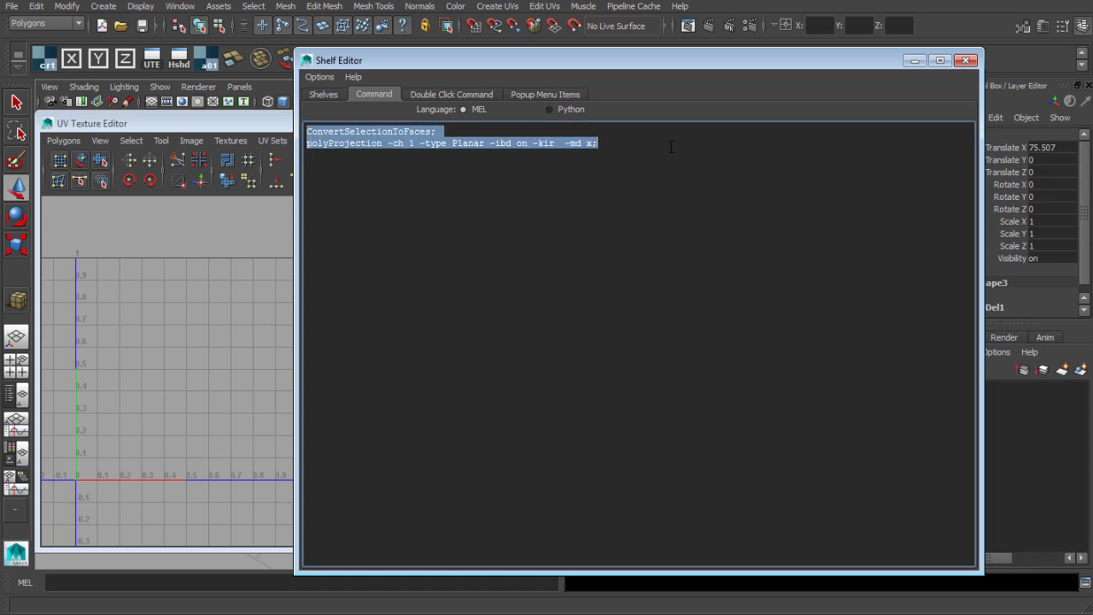
left_click(598, 191)
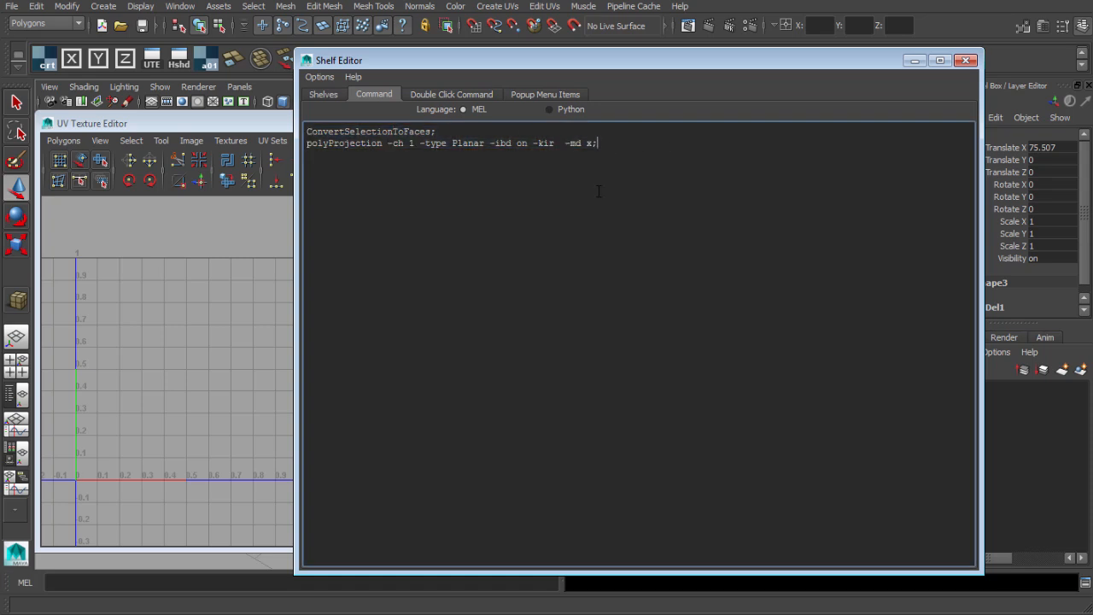
right_click(112, 66)
left_click(128, 87)
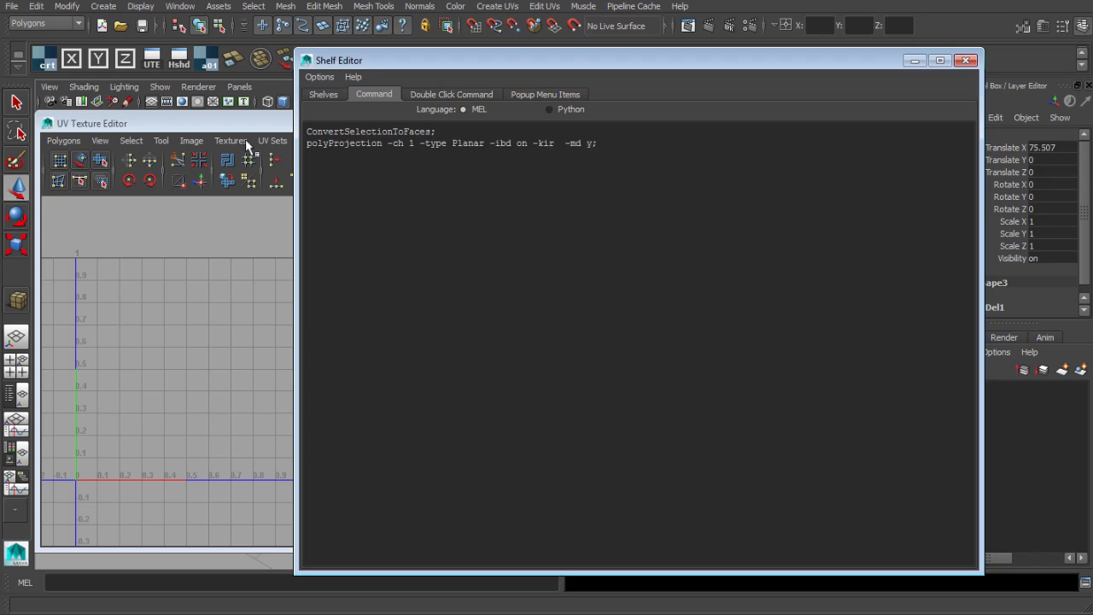
left_click(588, 144)
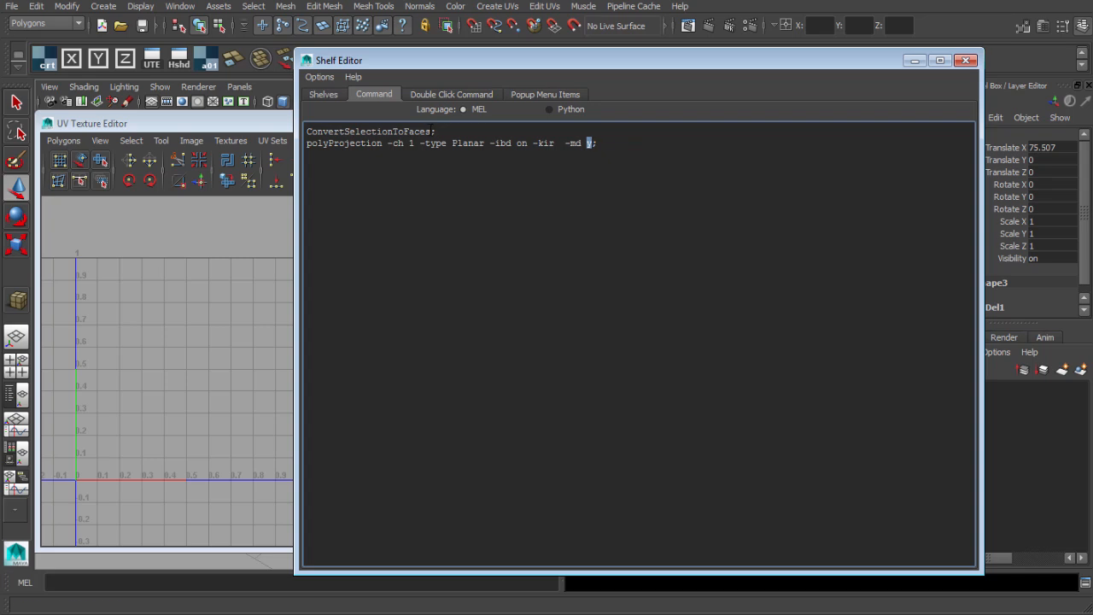
left_click(965, 61)
Switch the cube to face selection and project its top face along the Y axis with the Y shelf script
left_click_drag(700, 300, 630, 284, "alt")
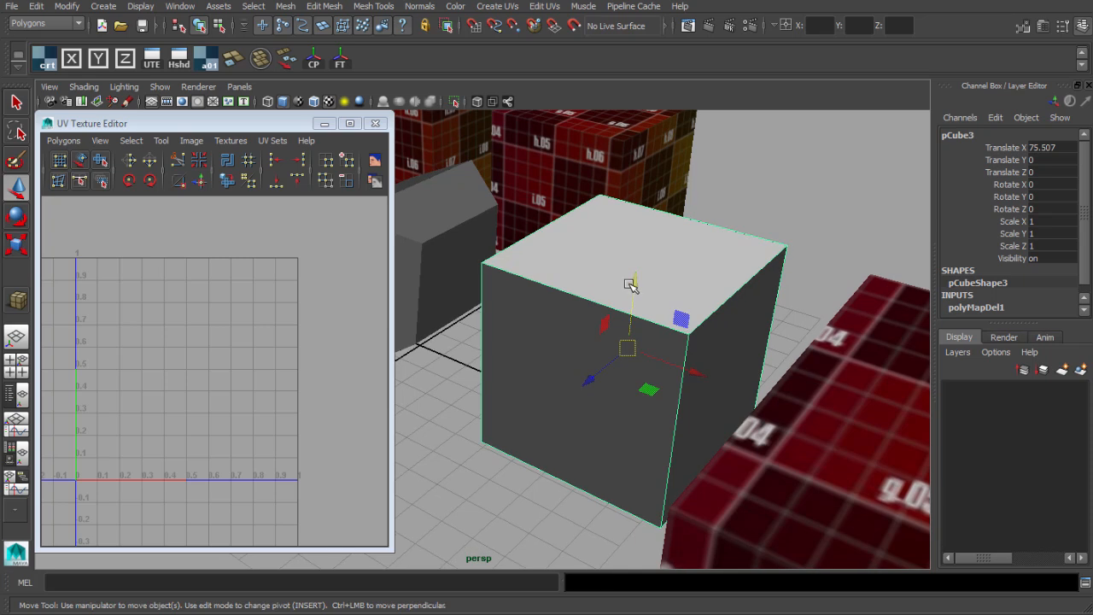
key("F11")
left_click(624, 291)
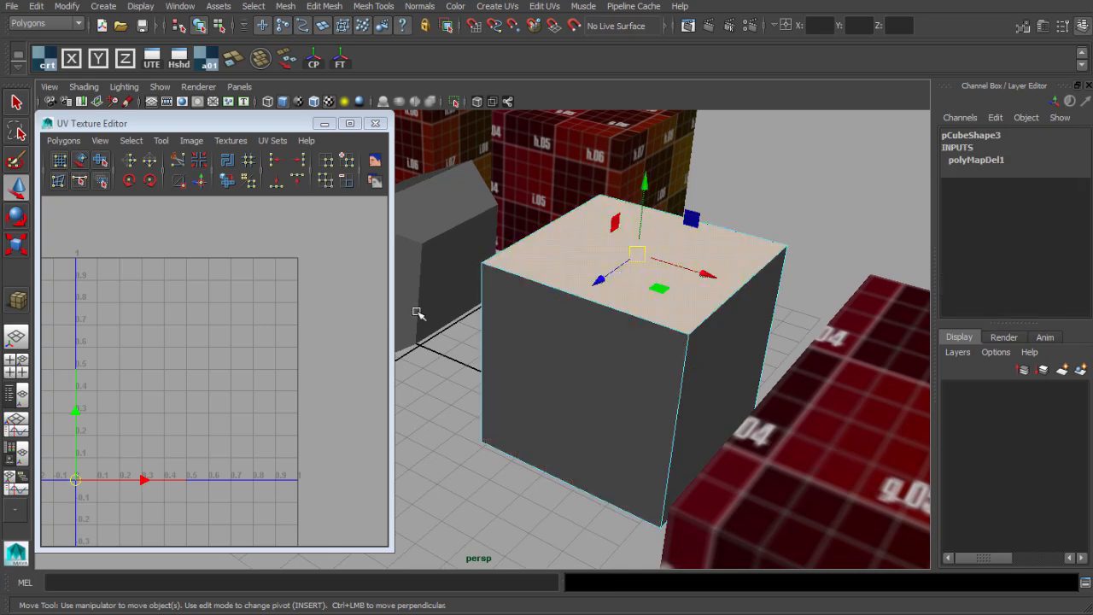
left_click(98, 59)
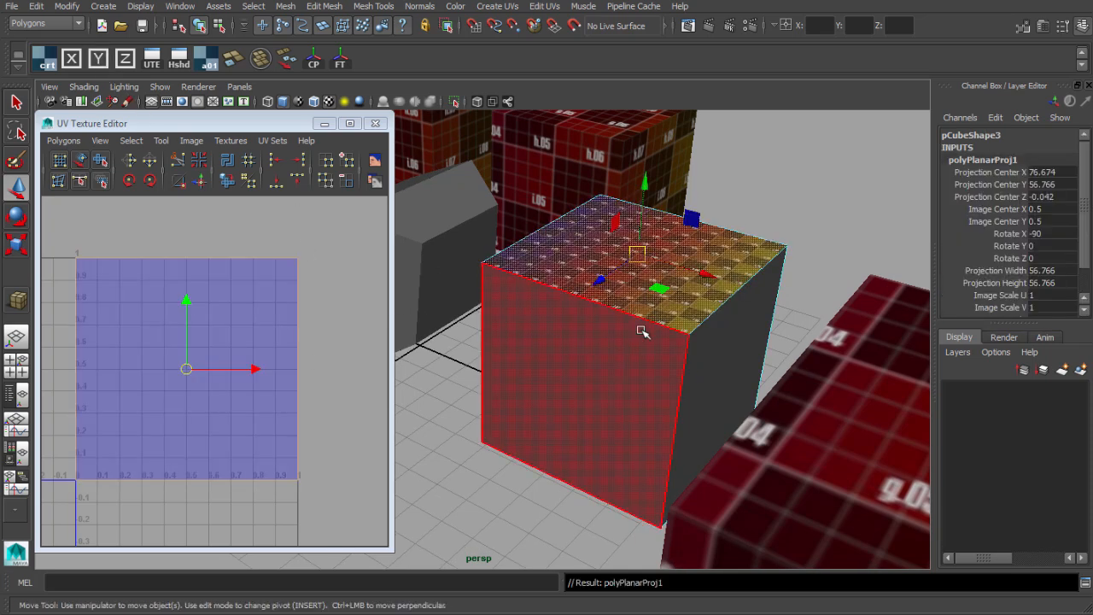
left_click_drag(641, 322, 741, 340, "alt")
key("f")
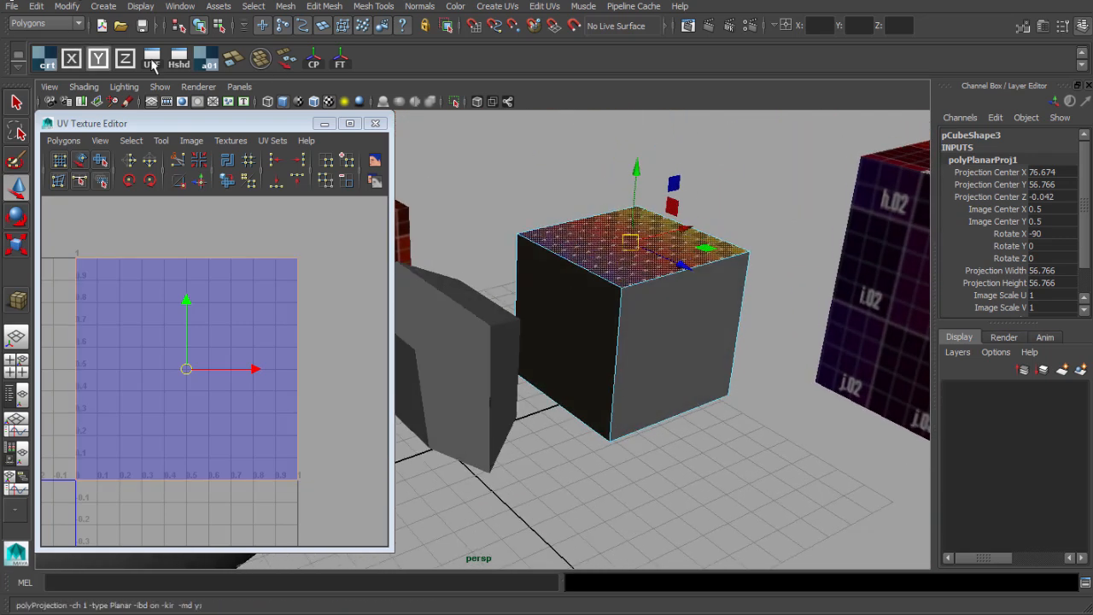
Select the cube's side face towards the other grey block and apply the X-axis planar projection to it
left_click_drag(568, 278, 595, 256, "alt")
left_click(598, 331)
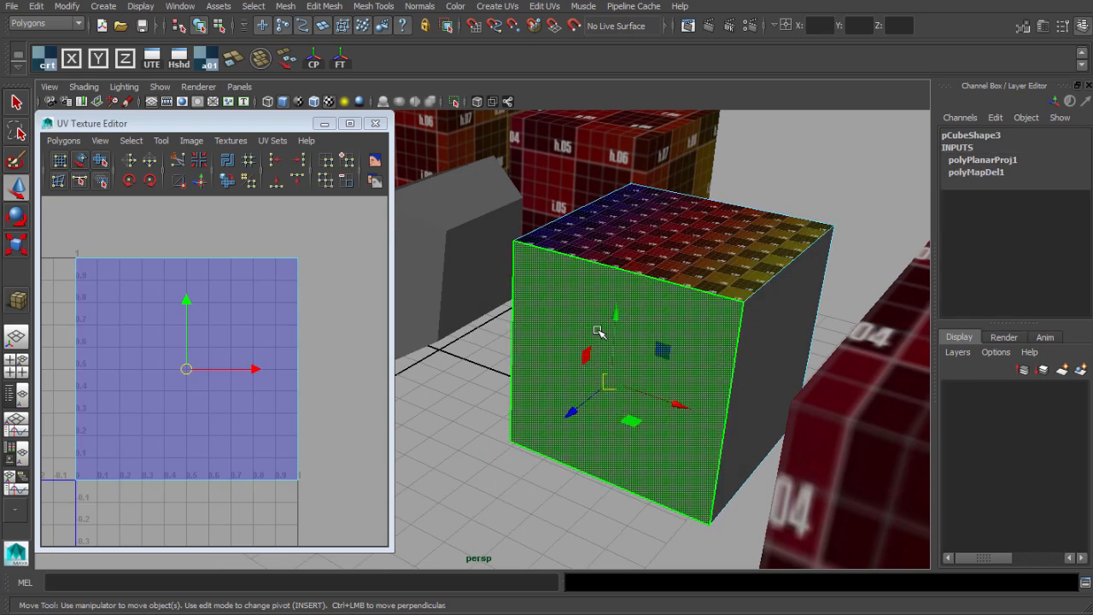
left_click_drag(597, 332, 500, 244, "alt")
left_click(73, 64)
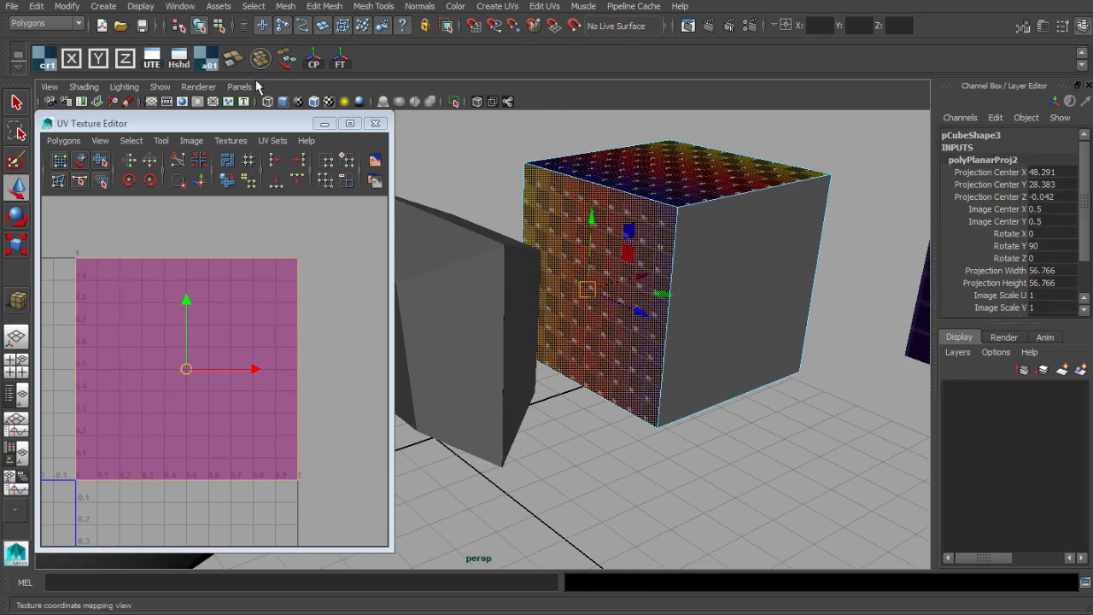
Select the cube's adjacent side face perpendicular to the Z axis and project it with the Z shelf script
middle_click_drag(726, 247, 649, 285, "alt")
left_click(649, 285)
left_click_drag(663, 317, 503, 327, "alt")
middle_click_drag(502, 327, 620, 275, "alt")
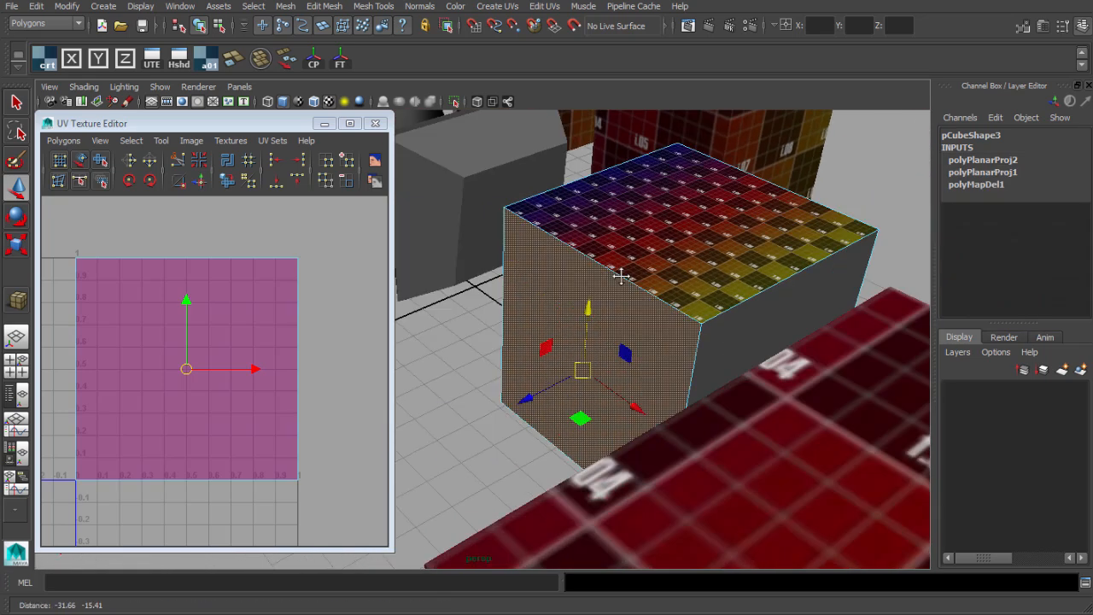
left_click_drag(621, 276, 614, 280, "alt")
left_click(121, 64)
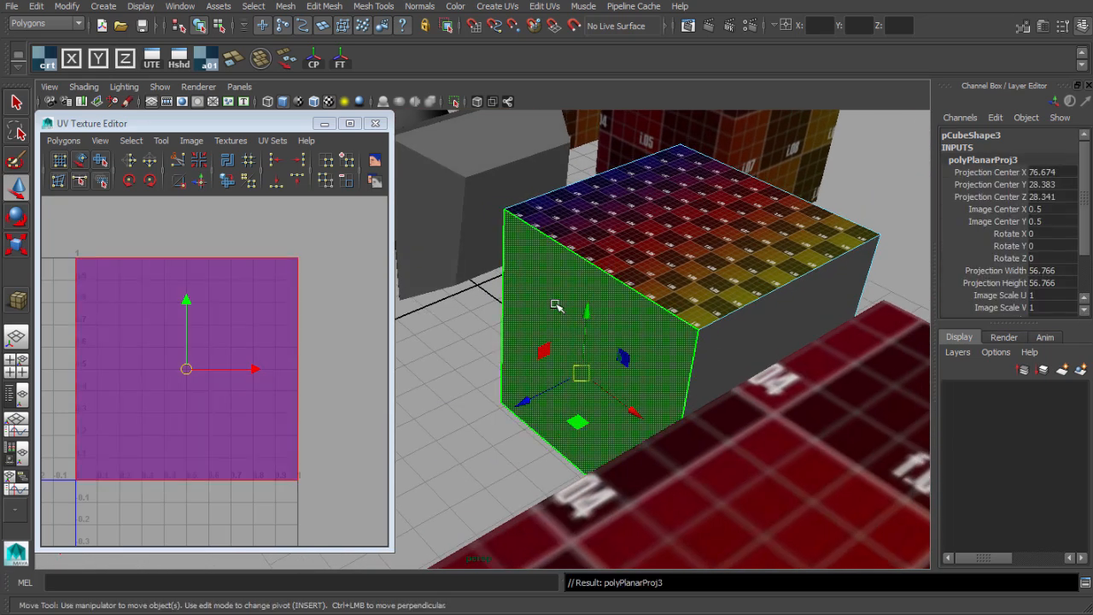
Check the cube in object mode, reselect its untextured Z-facing side and apply the Z-axis planar projection again
key("q")
left_click_drag(556, 305, 589, 308, "alt")
left_click(517, 439)
left_click_drag(551, 423, 652, 361, "alt")
left_click(632, 265)
middle_click_drag(595, 300, 589, 337, "alt")
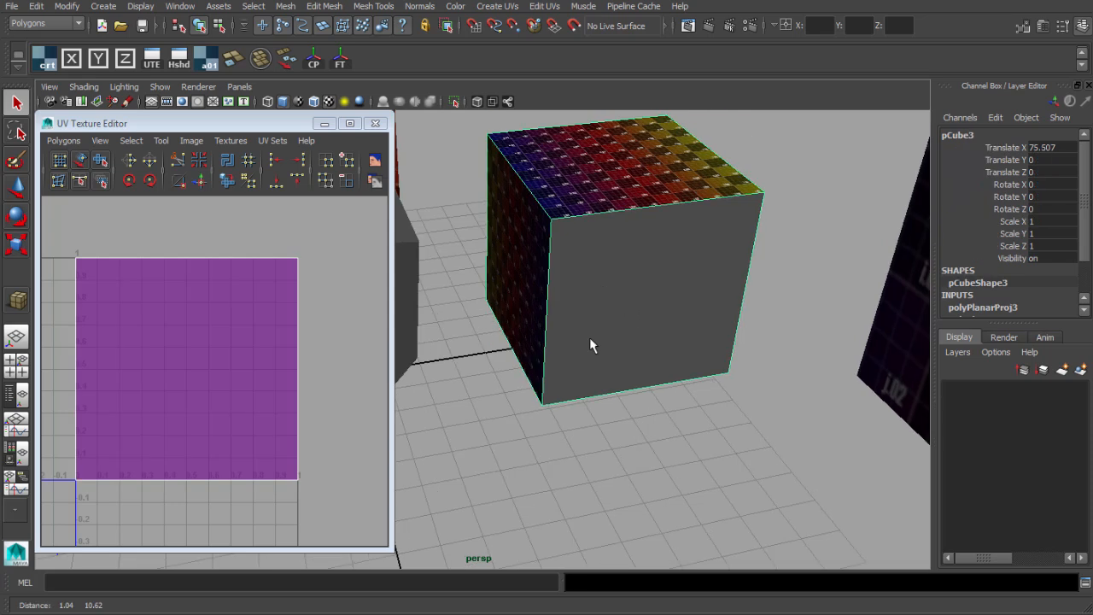
right_click_drag(589, 337, 637, 326, "alt")
key("F11")
left_click(638, 326)
left_click(124, 59)
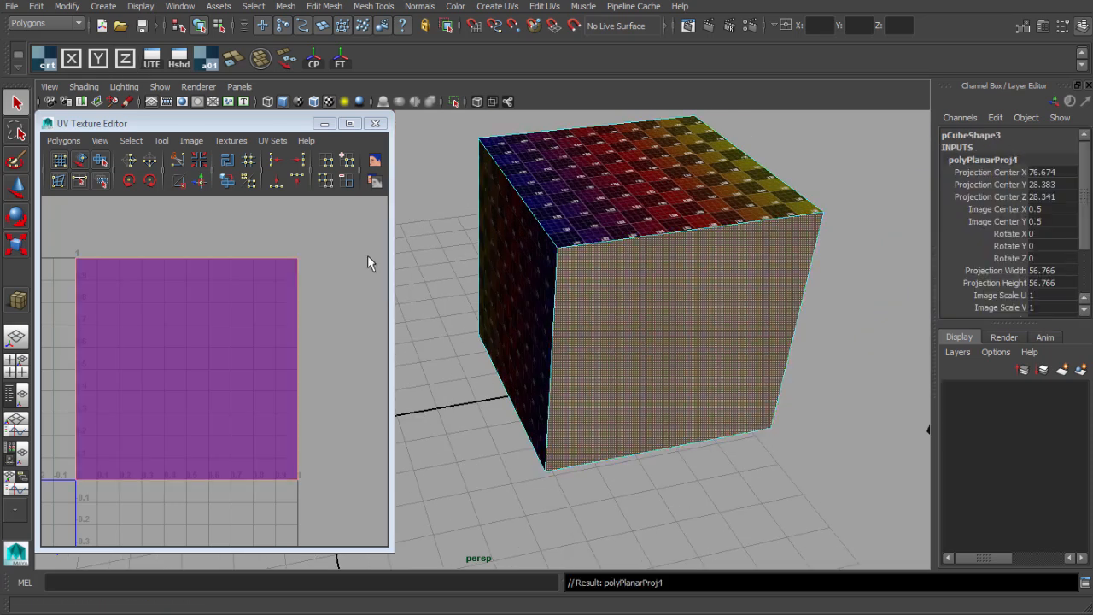
Try the Y and X planar projections on the same side face and restore the Z-axis projection
left_click(98, 61)
left_click(71, 60)
left_click_drag(570, 313, 523, 260, "alt")
key("[")
left_click(126, 60)
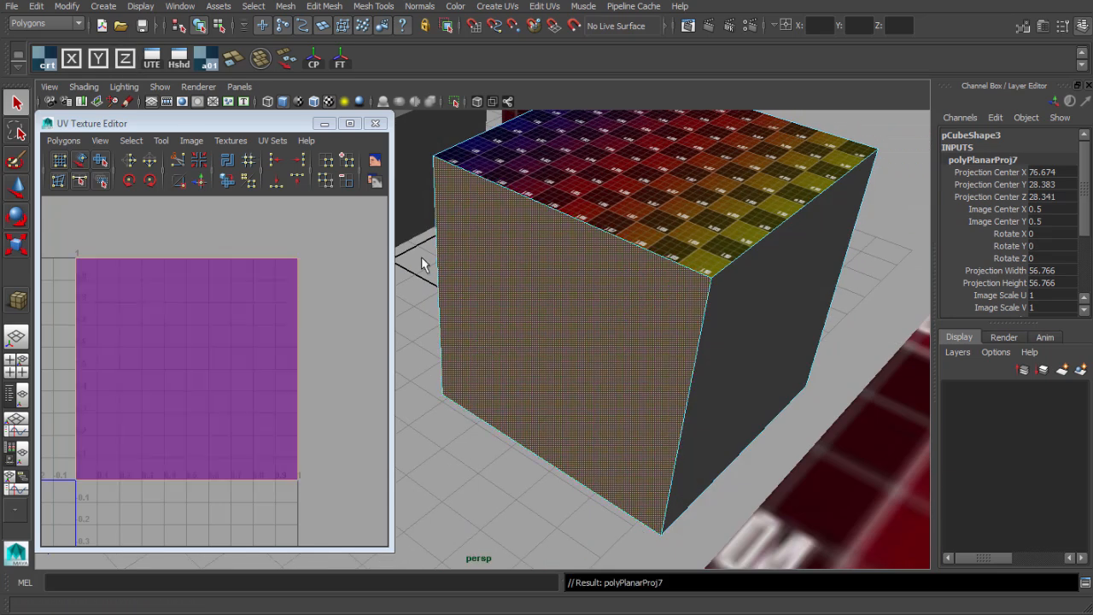
Clear the face selection through object mode, pick the grey Z-facing side once more and rerun the Z-axis planar projection
left_click(522, 350)
left_click(477, 509)
right_click_drag(559, 349, 619, 274)
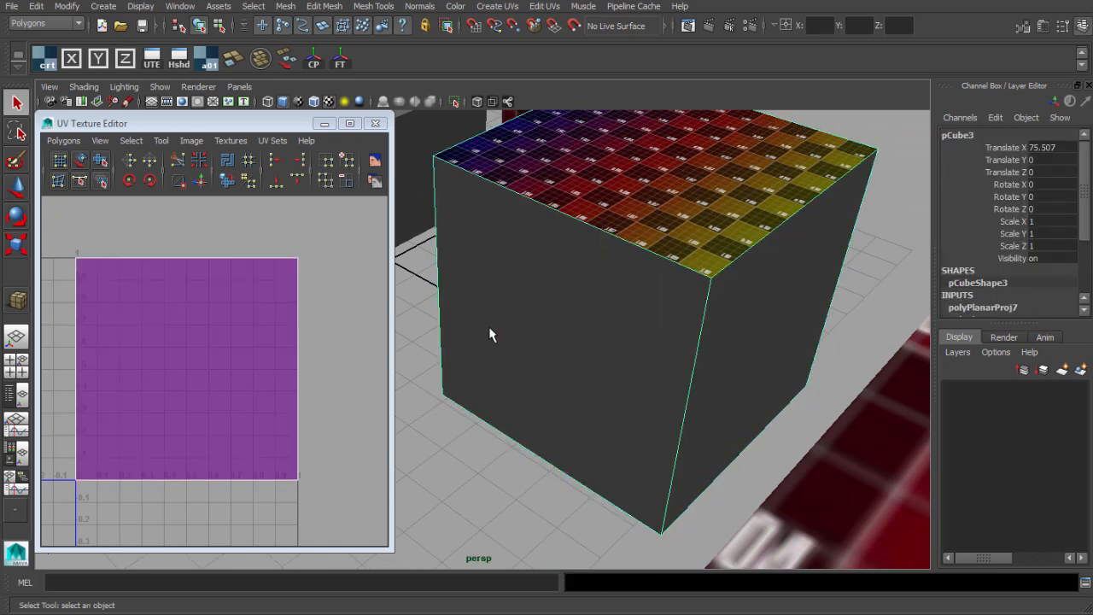
scroll(488, 326, "down", 2)
middle_click_drag(488, 326, 497, 363, "alt")
left_click_drag(496, 369, 531, 300, "alt")
right_click_drag(531, 299, 531, 359)
left_click(510, 295)
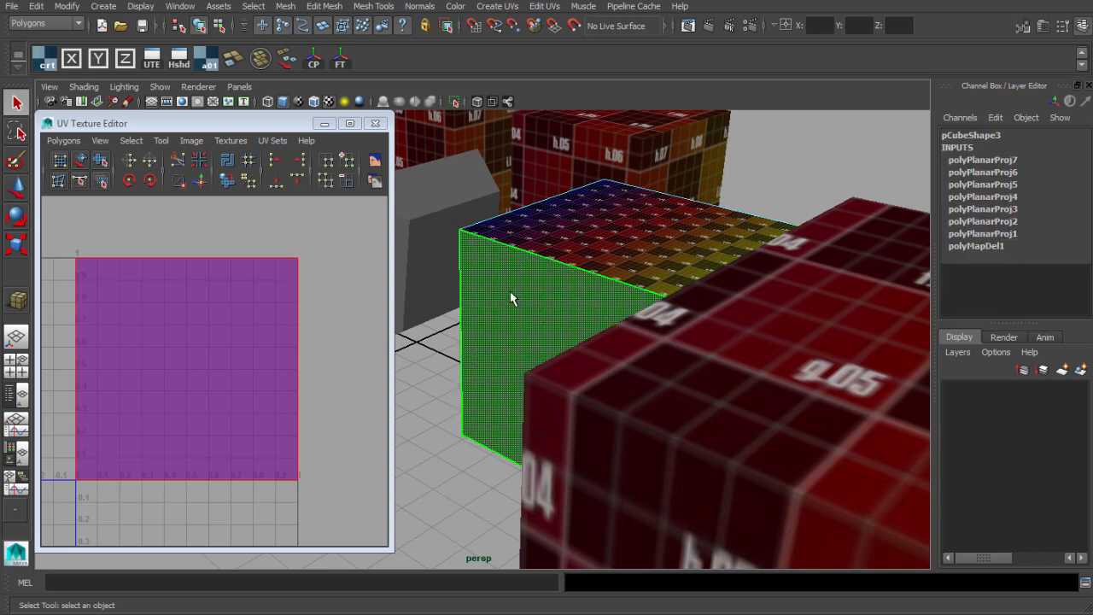
left_click_drag(509, 295, 538, 341, "alt")
left_click(125, 60)
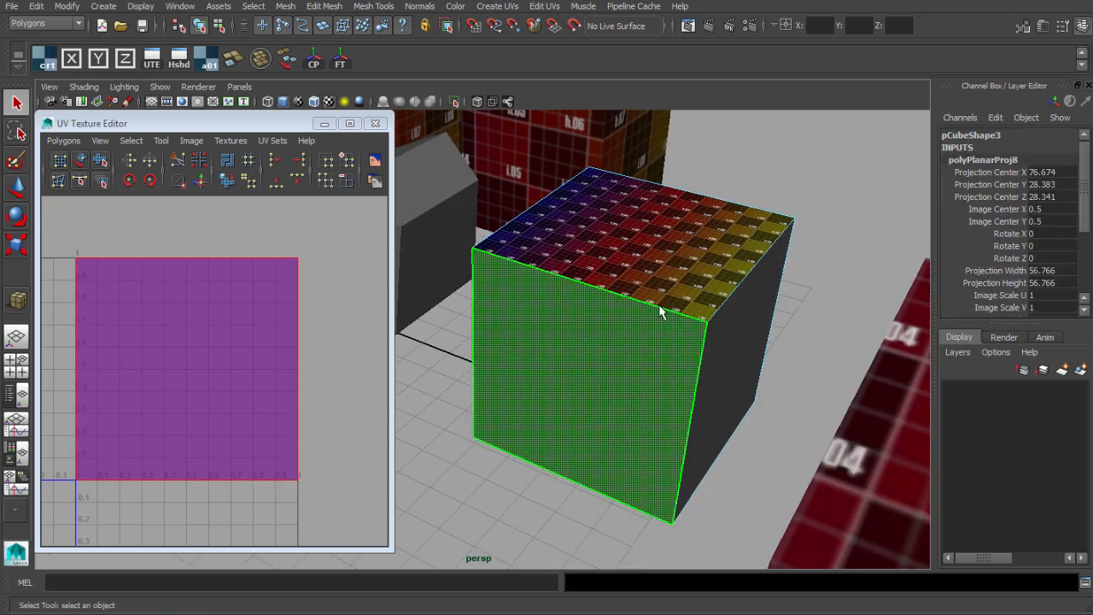
Assign Checker_UV to the whole cube with a01 and project its opposite X-facing side along the X axis
right_click_drag(659, 312, 700, 261)
left_click(636, 256)
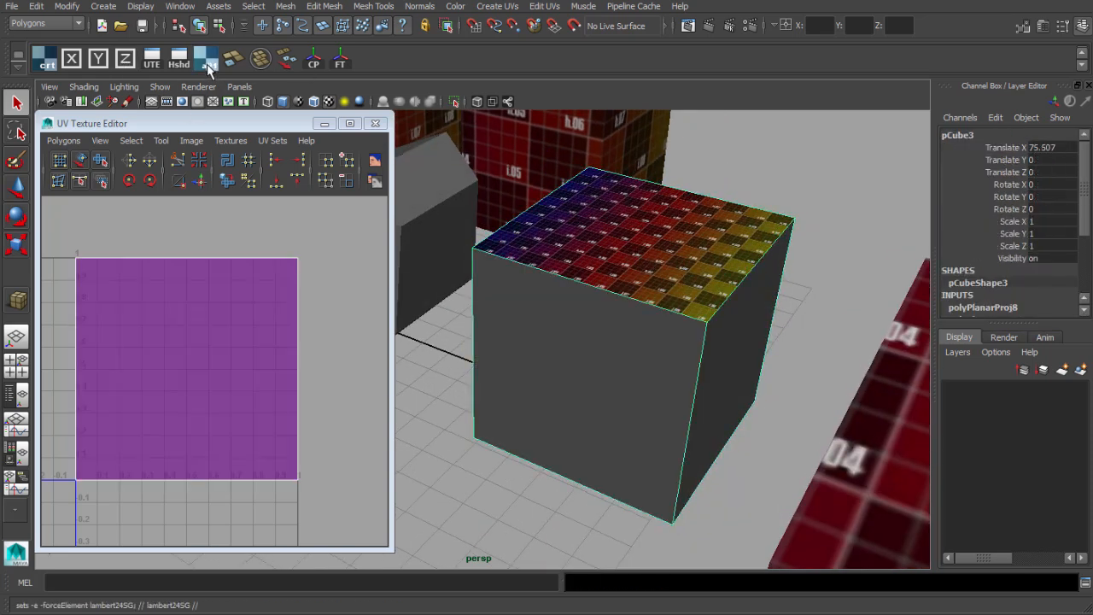
left_click_drag(615, 263, 561, 229, "alt")
right_click_drag(558, 268, 548, 335)
left_click(536, 326)
left_click(72, 57)
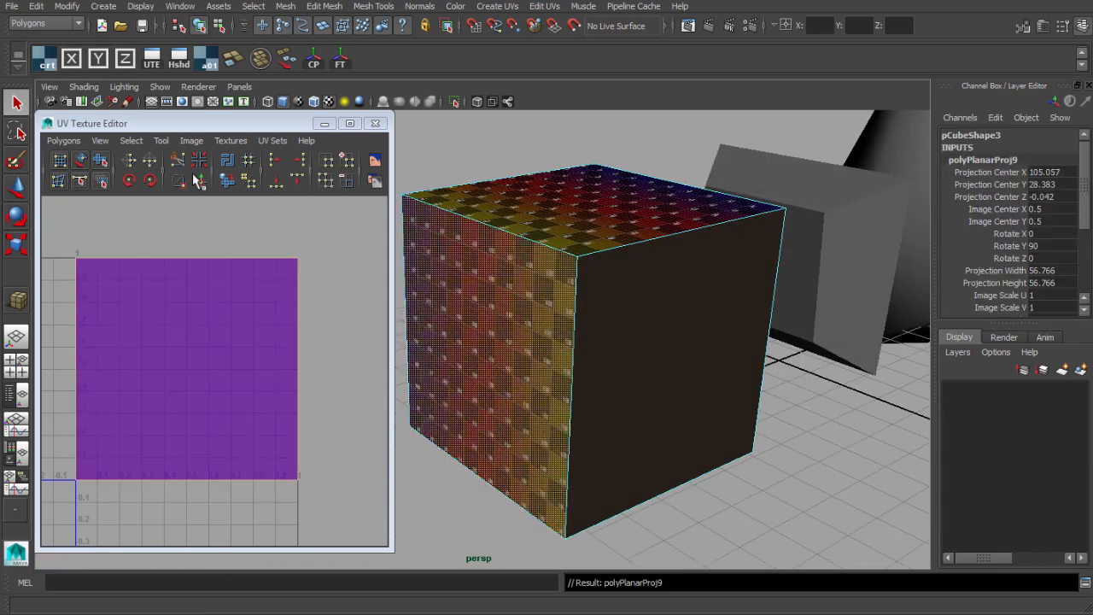
Apply the Y-axis planar projection to the cube's back side face and reselect that face
left_click_drag(530, 274, 649, 299, "alt")
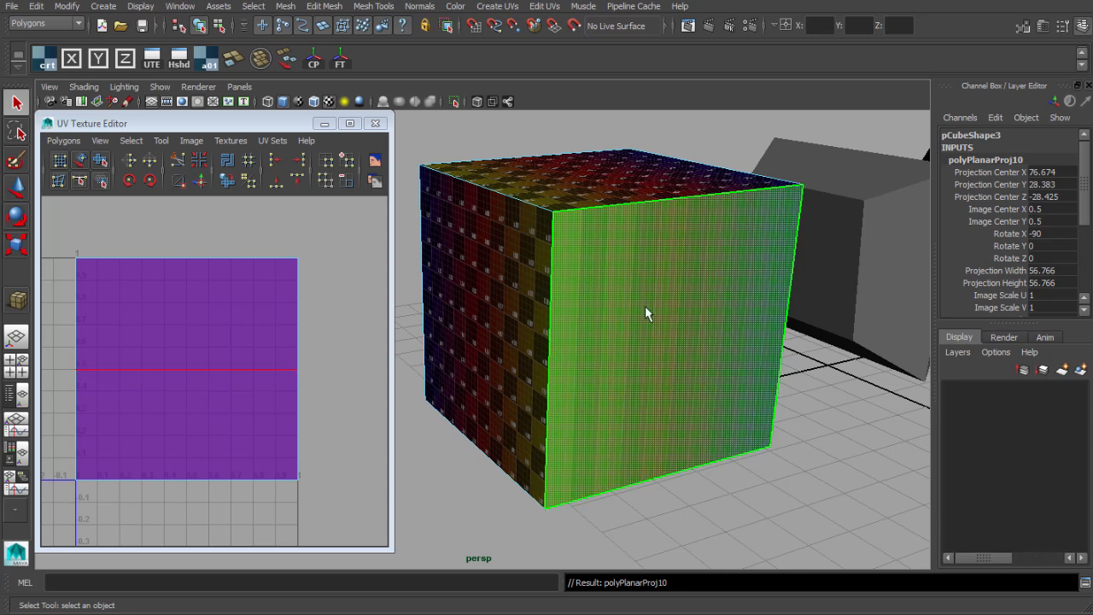
left_click_drag(646, 309, 602, 288, "alt")
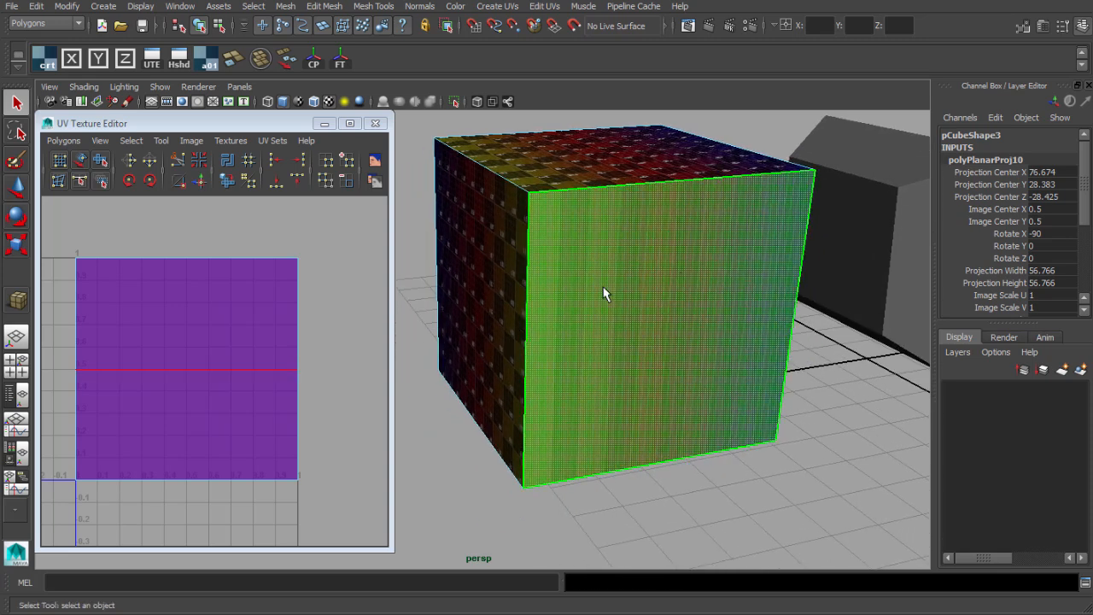
right_click_drag(629, 352, 665, 331)
left_click(766, 504)
left_click(650, 347)
left_click(649, 353)
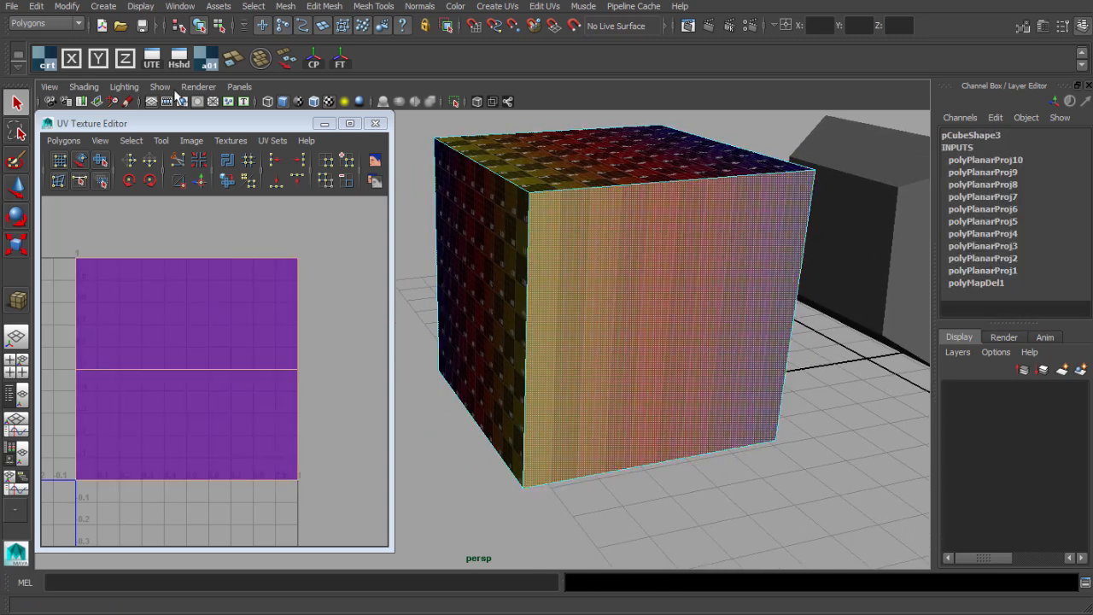
Project the cube's selected back side along the Z axis and its remaining striped side along the X axis, and return to object mode
left_click(122, 63)
left_click(610, 328)
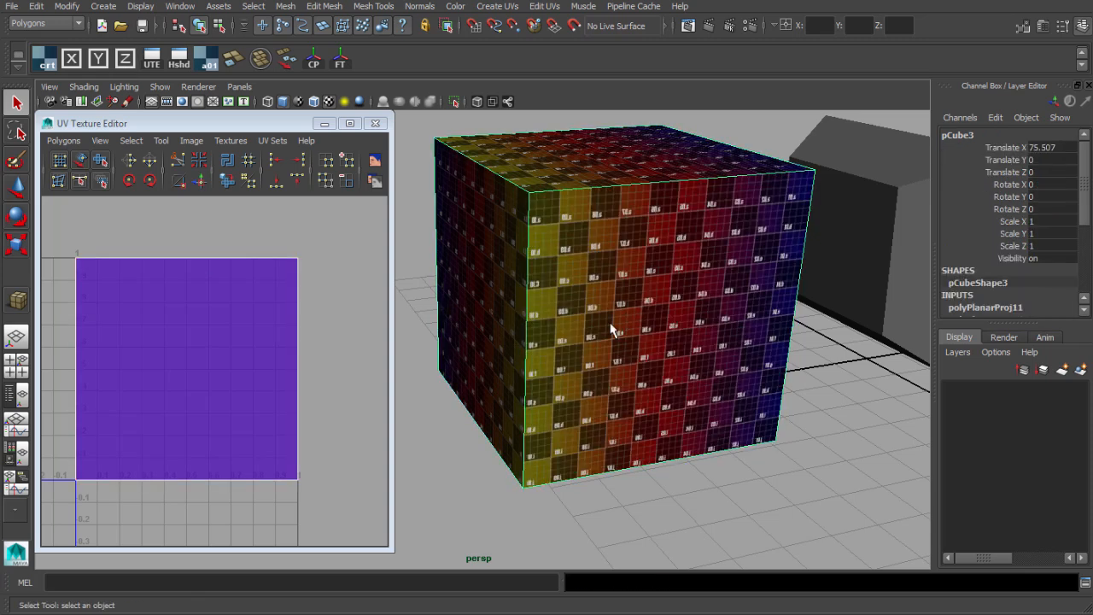
left_click_drag(586, 295, 611, 284, "alt")
right_click_drag(602, 283, 583, 340)
left_click(582, 339)
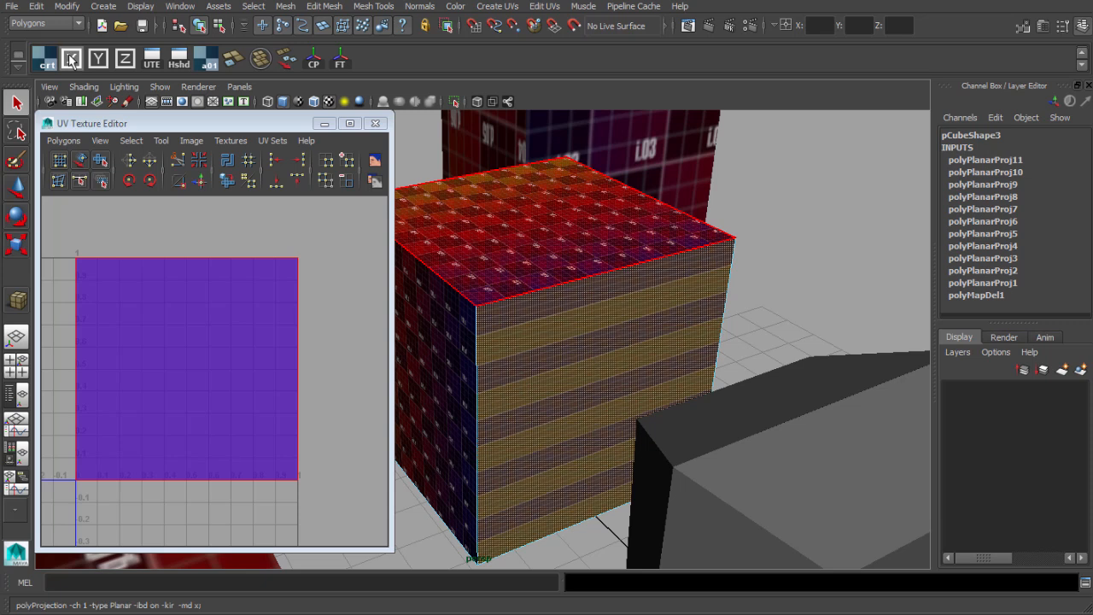
left_click(71, 60)
right_click_drag(574, 282, 630, 236)
Apply a planar mapping to the cube's top face through the Planar Mapping options, projecting from the Y axis with bounding box fit
left_click_drag(623, 244, 512, 280, "alt")
middle_click_drag(512, 280, 759, 307, "alt")
left_click_drag(640, 285, 682, 283, "alt")
right_click_drag(683, 283, 746, 302, "alt")
left_click_drag(746, 302, 708, 314, "alt")
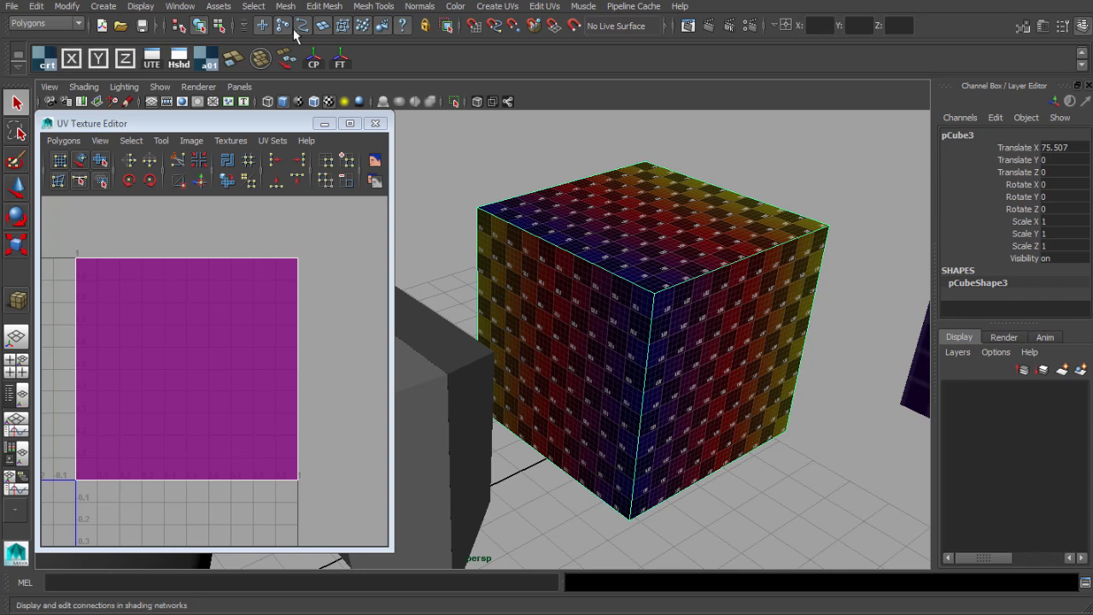
left_click(500, 8)
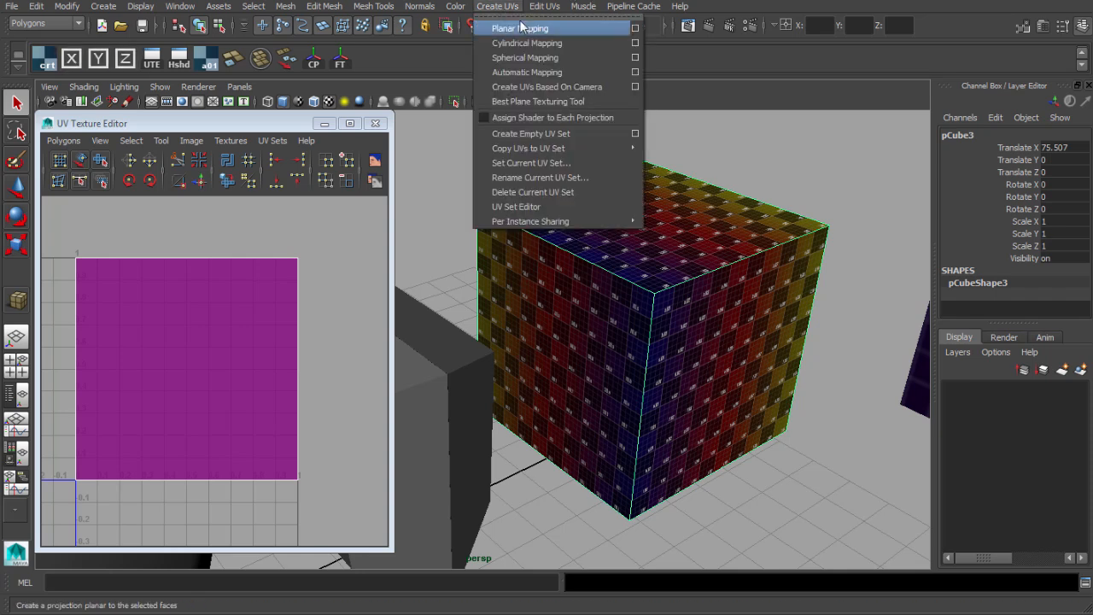
left_click(639, 31)
left_click_drag(676, 148, 306, 13)
middle_click_drag(635, 248, 682, 277, "alt")
key("F11")
left_click(682, 276)
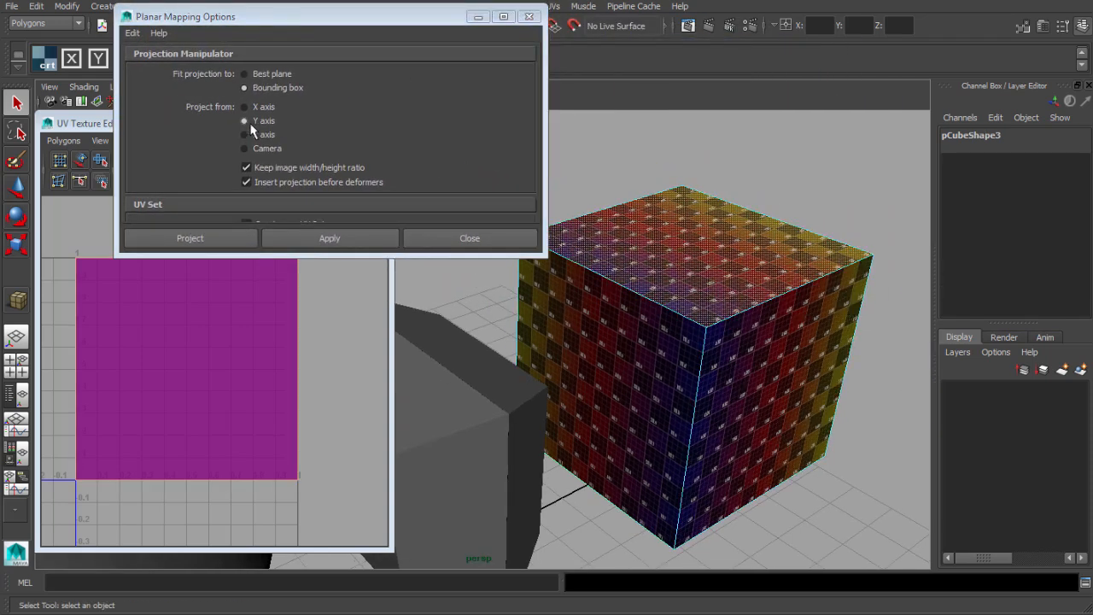
left_click(314, 236)
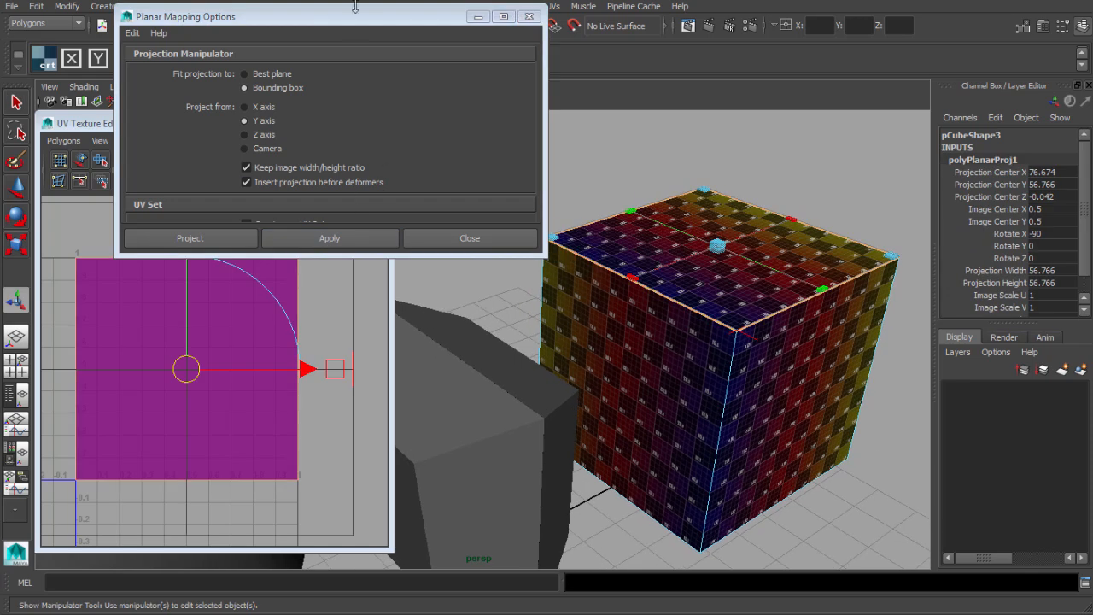
Review the projection axis choices in the Planar Mapping options, close them, and briefly bring up the same options once more
left_click_drag(355, 7, 407, 15)
left_click_drag(665, 299, 691, 300, "alt")
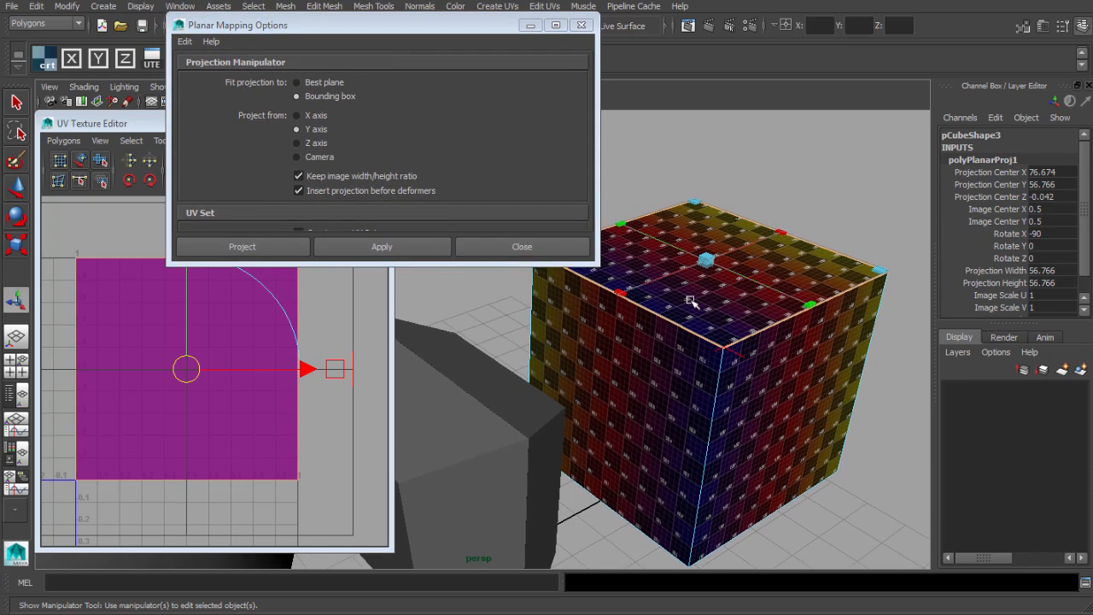
left_click_drag(416, 30, 376, 84)
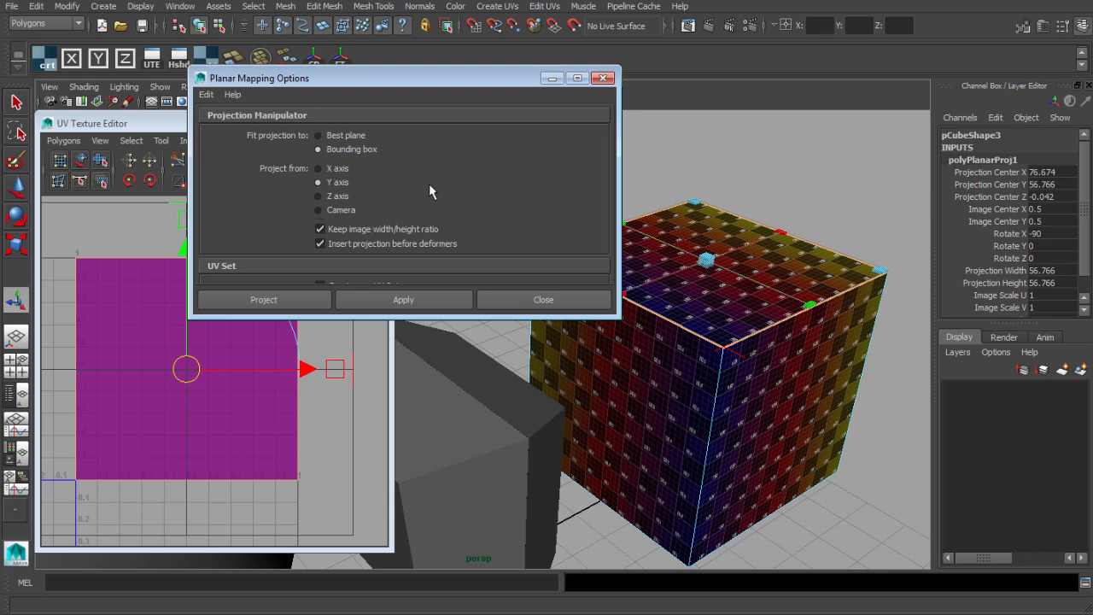
left_click_drag(366, 82, 399, 88)
left_click(635, 84)
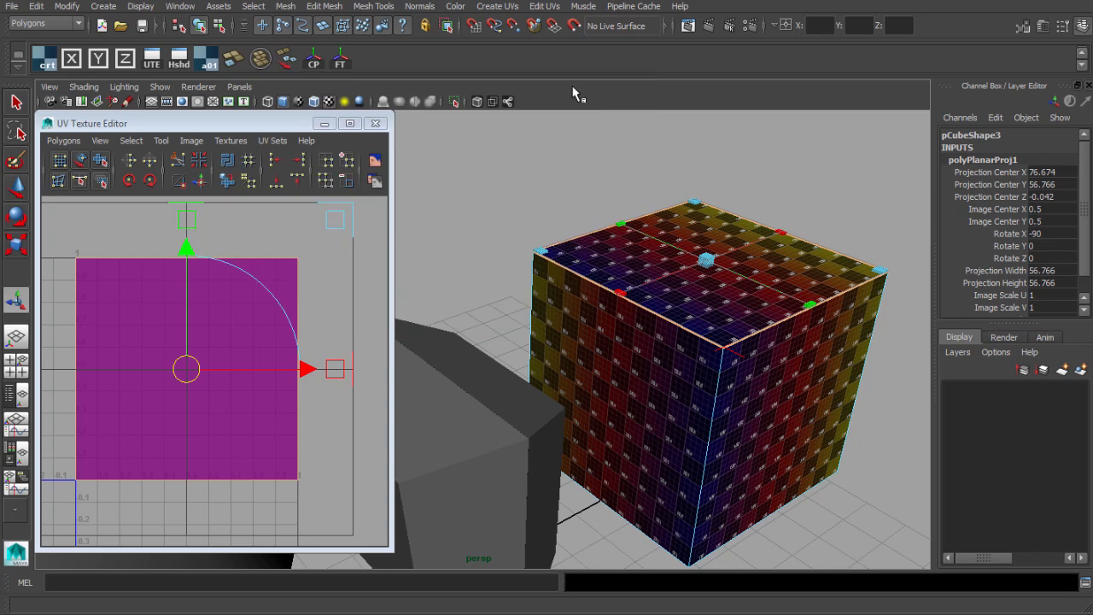
left_click(499, 7)
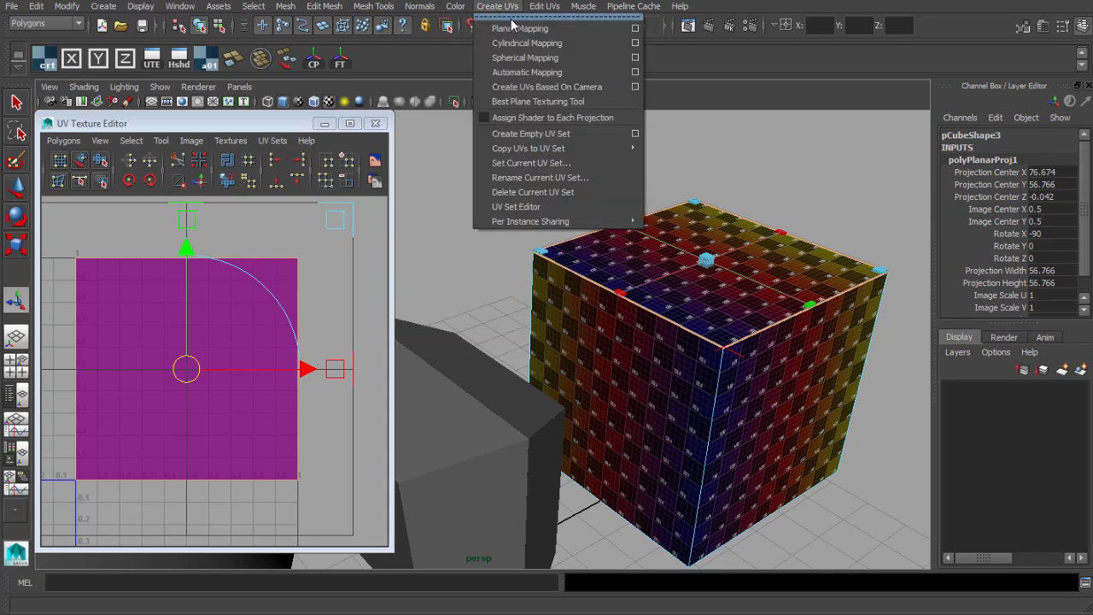
left_click(635, 28)
left_click(661, 64)
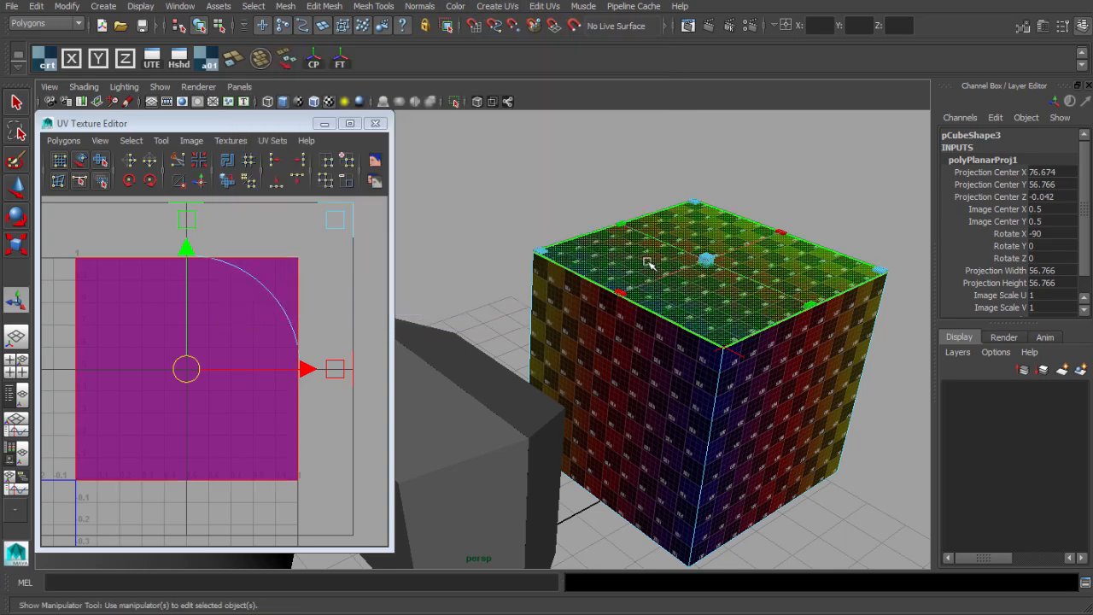
Return the cube to object mode, freeze its transformations with the FT shelf script, and activate the Move tool
left_click(653, 260)
left_click_drag(653, 260, 572, 268, "alt")
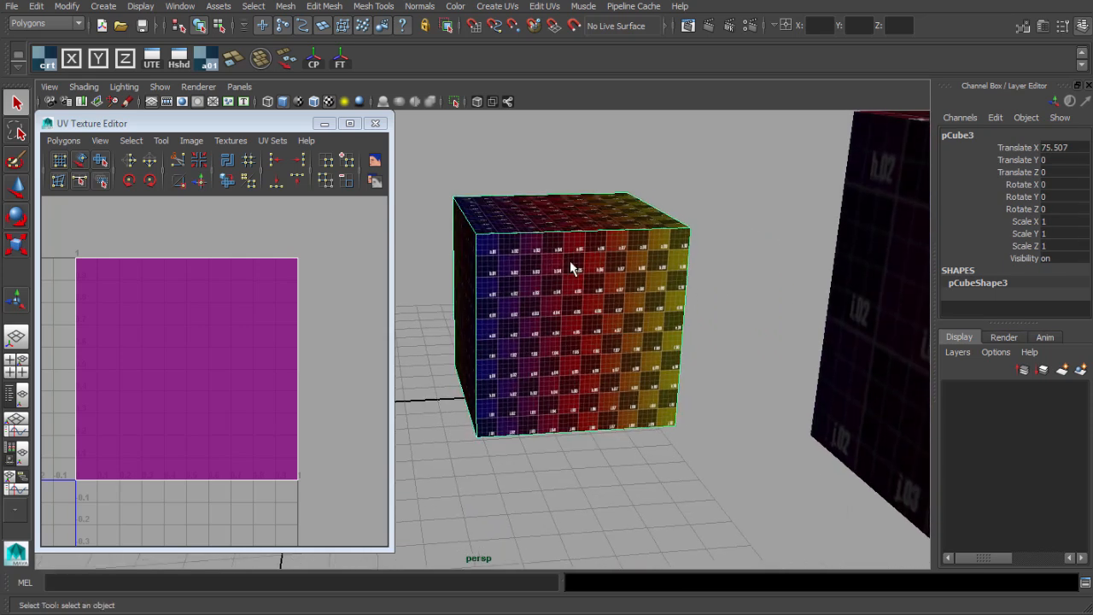
left_click(345, 60)
key("w")
Examine the checker-mapped cube's sides against its move axes, clear the selection and look over the other objects in the scene
middle_click_drag(620, 255, 654, 264, "alt")
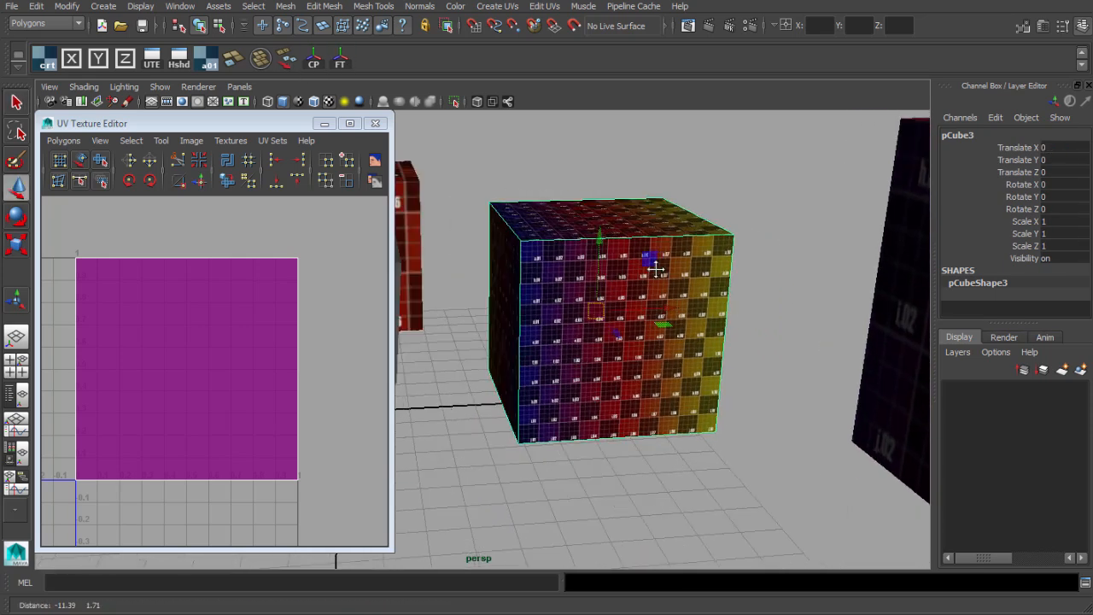
left_click_drag(654, 264, 590, 288, "alt")
middle_click_drag(590, 288, 643, 266, "alt")
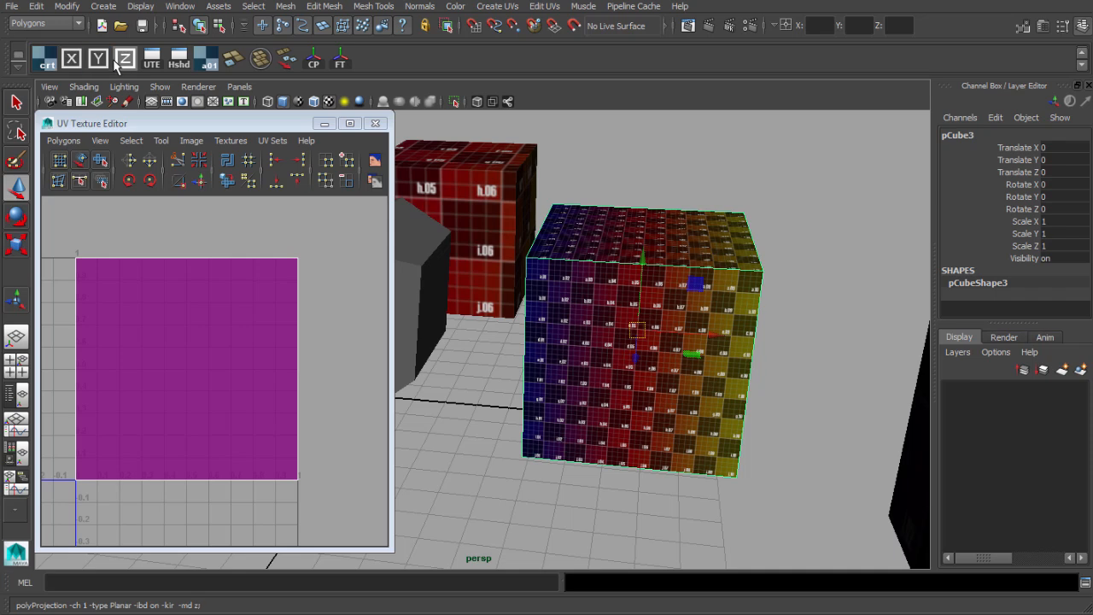
left_click_drag(661, 302, 725, 344, "alt")
right_click_drag(725, 344, 590, 325, "alt")
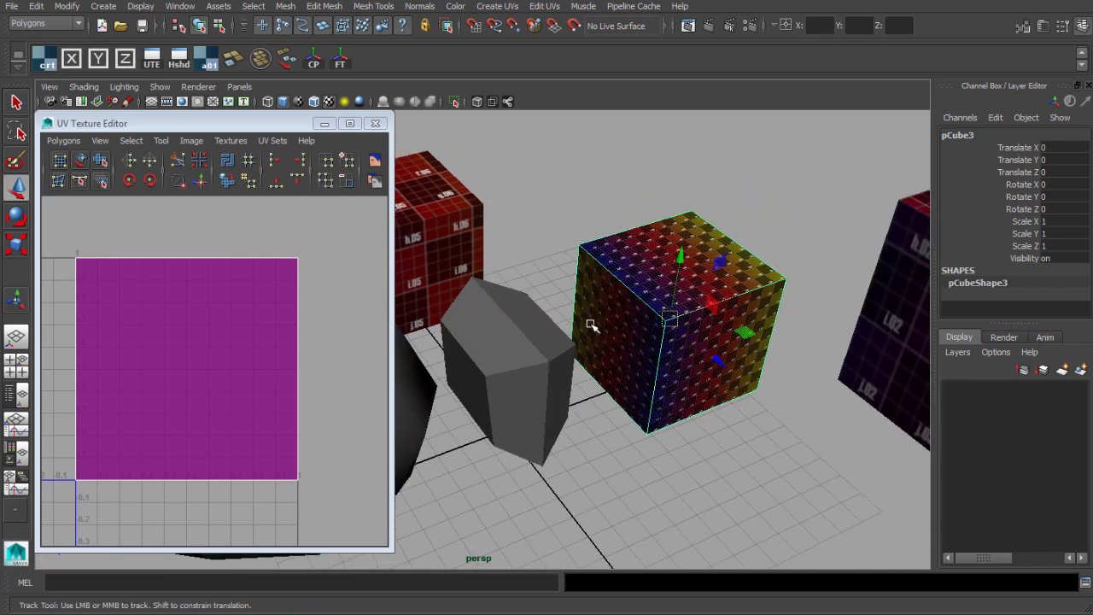
middle_click_drag(590, 325, 649, 324, "alt")
left_click_drag(648, 324, 559, 350, "alt")
middle_click_drag(559, 350, 681, 245, "alt")
left_click_drag(681, 245, 649, 371, "alt")
right_click_drag(649, 370, 546, 347, "alt")
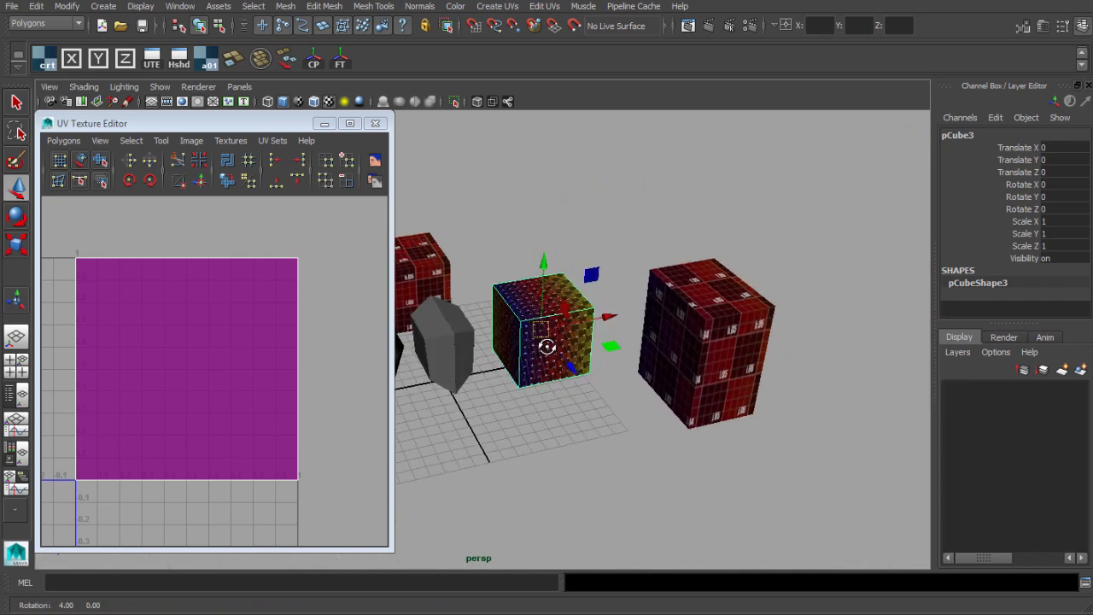
left_click_drag(546, 347, 483, 344, "alt")
middle_click_drag(483, 344, 639, 305, "alt")
right_click_drag(639, 305, 607, 317, "alt")
left_click_drag(607, 317, 700, 290, "alt")
left_click(794, 246)
left_click_drag(794, 246, 751, 275, "alt")
middle_click_drag(751, 275, 757, 288, "alt")
right_click_drag(757, 287, 774, 313, "alt")
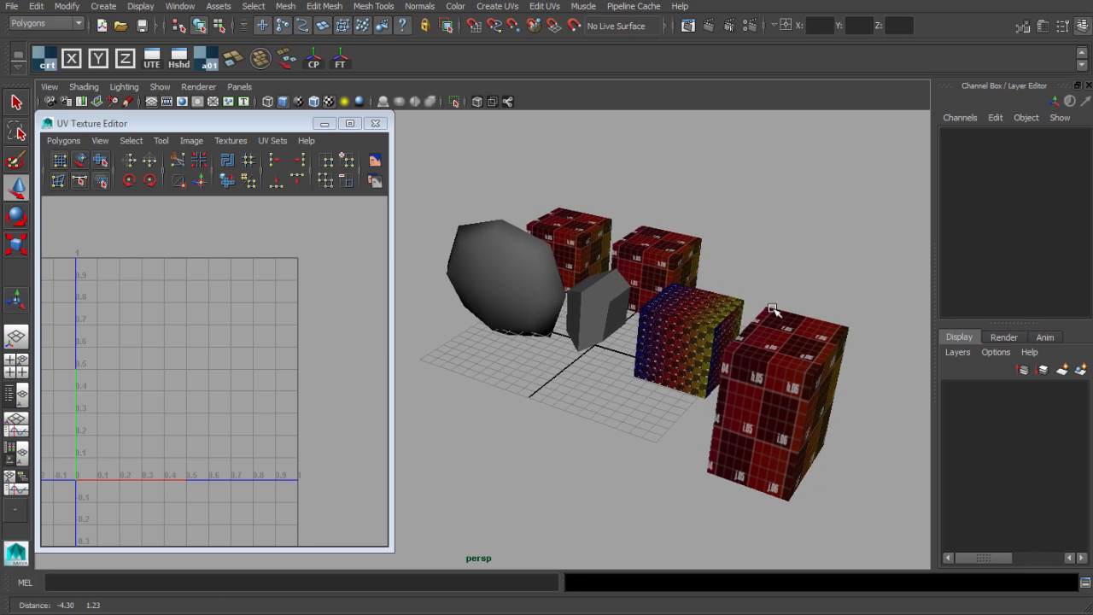
left_click_drag(773, 312, 729, 346, "alt")
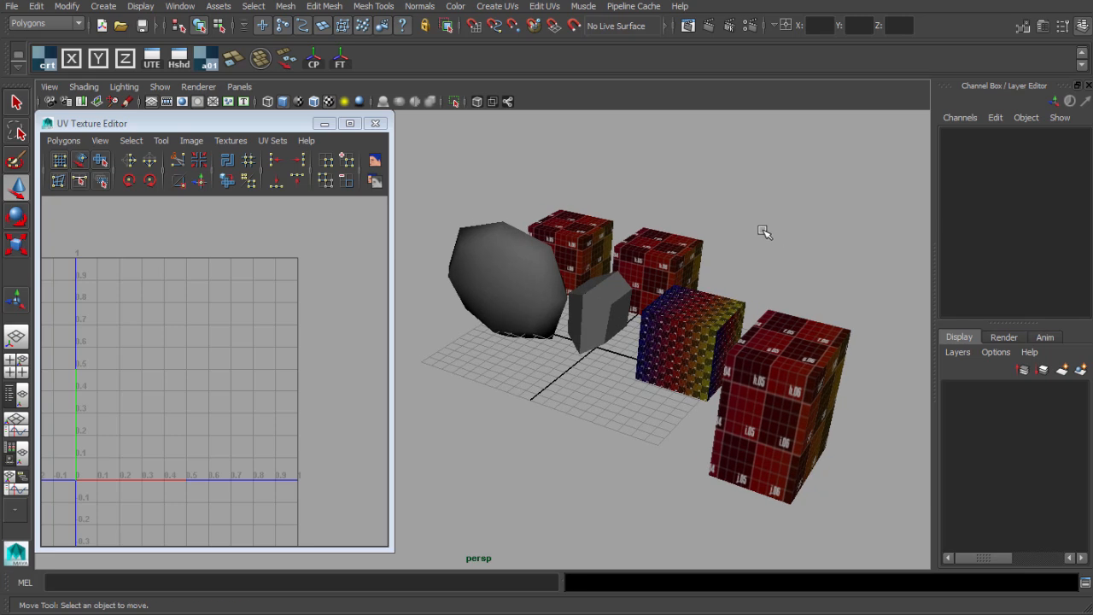